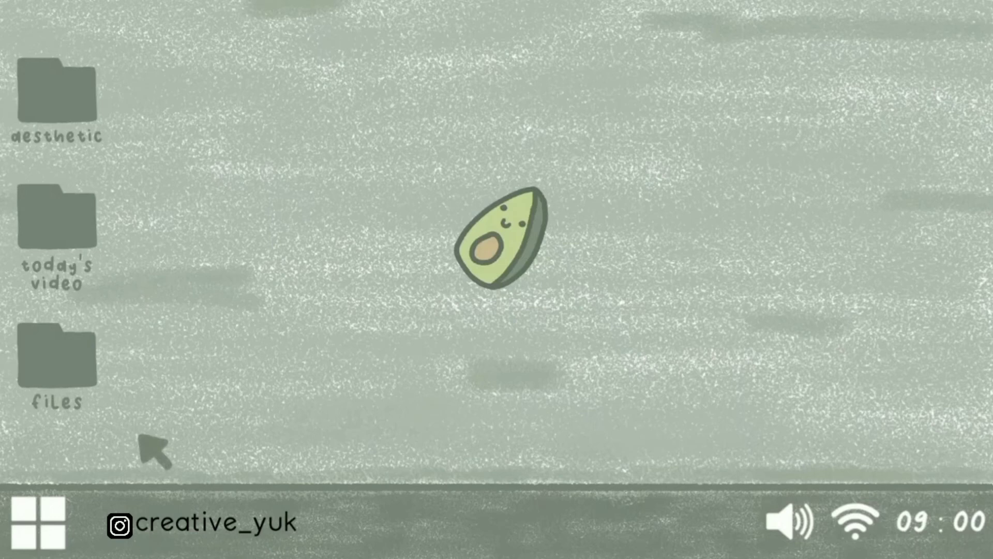
On the intro's animated desktop, toggle the start menu and open the 'today's video' folder
{"action": "left_click", "coordinate": [35, 518]}
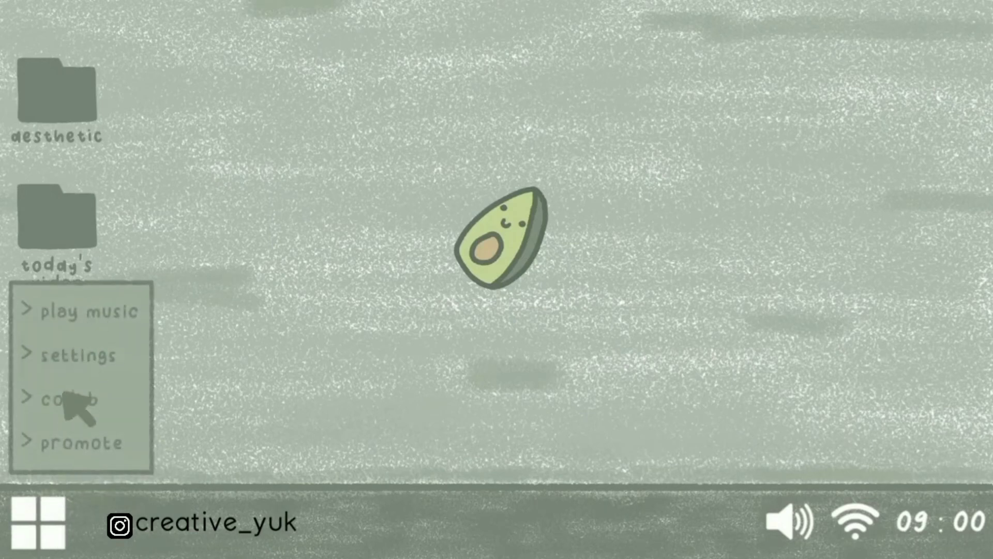
{"action": "left_click", "coordinate": [38, 517]}
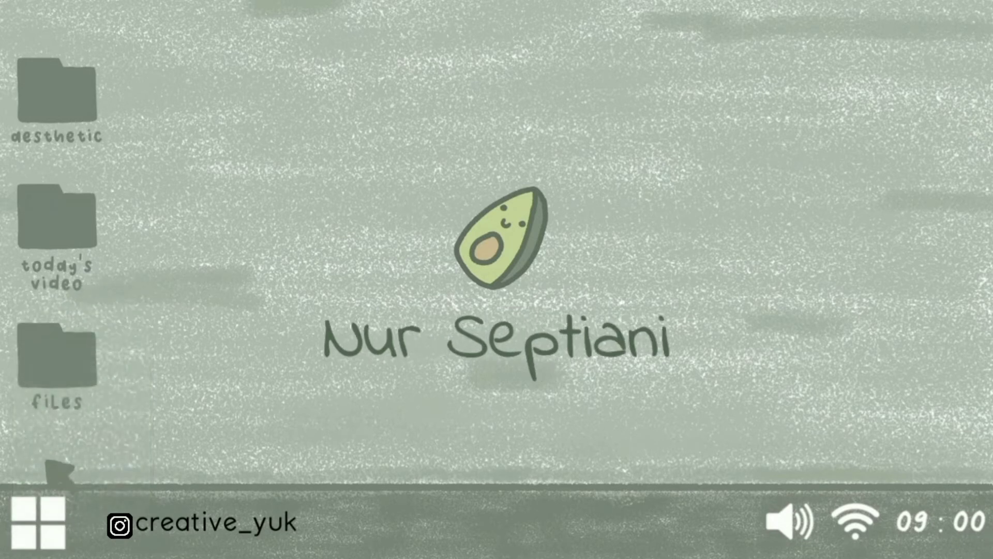
{"action": "double_click", "coordinate": [93, 229]}
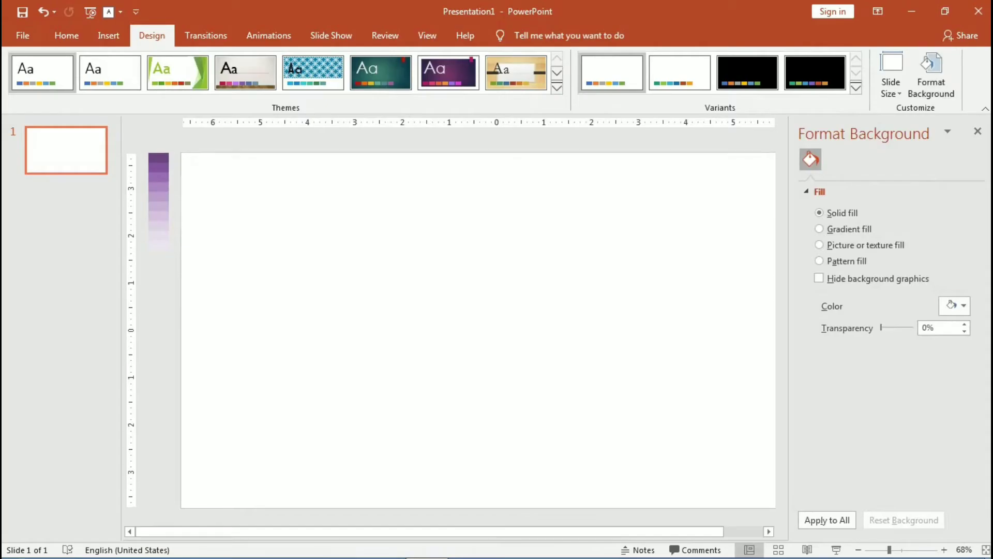
Apply a pale lavender background, sampled with the eyedropper from the gradient strip, to all slides
{"action": "left_click", "coordinate": [963, 306]}
{"action": "left_click", "coordinate": [900, 461]}
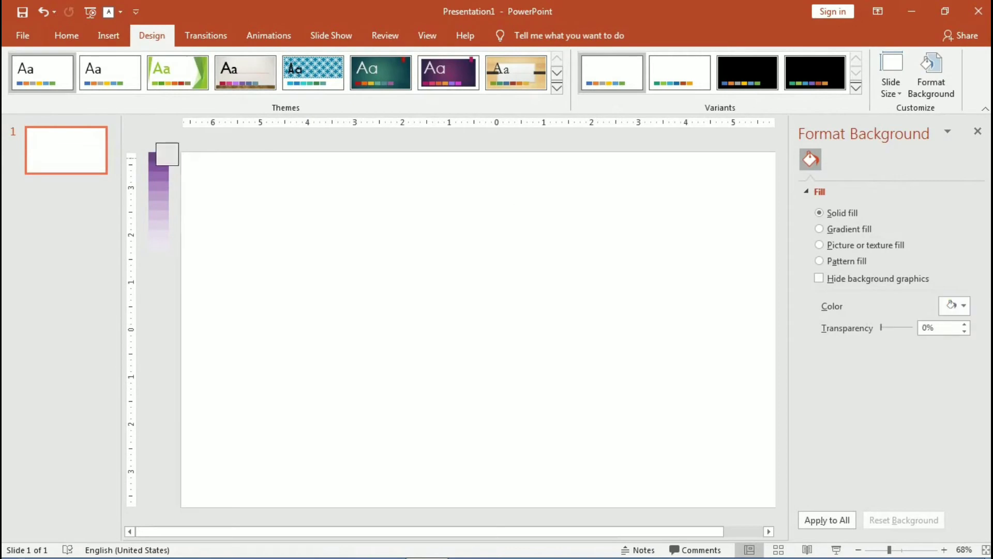
{"action": "left_click", "coordinate": [159, 239]}
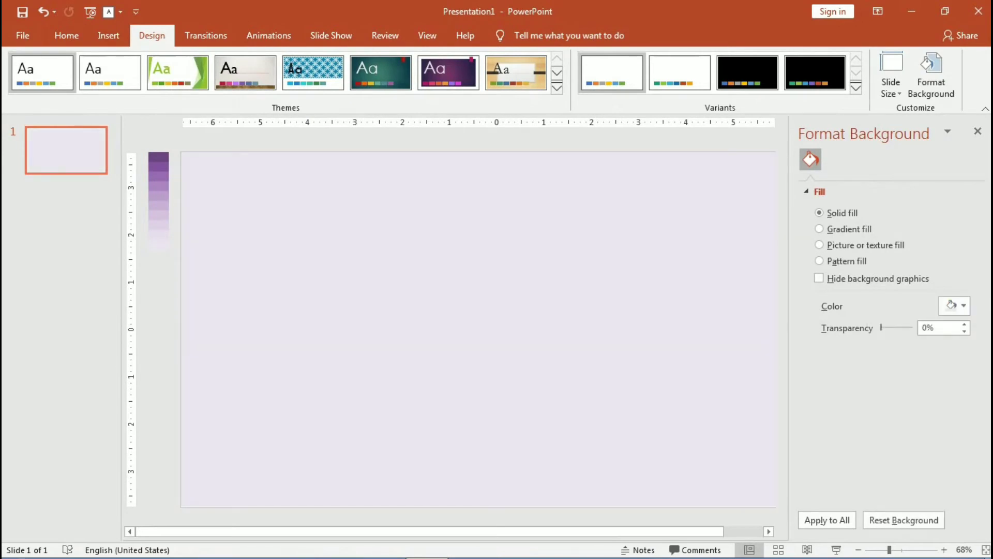
{"action": "left_click", "coordinate": [827, 520]}
{"action": "left_click", "coordinate": [977, 131]}
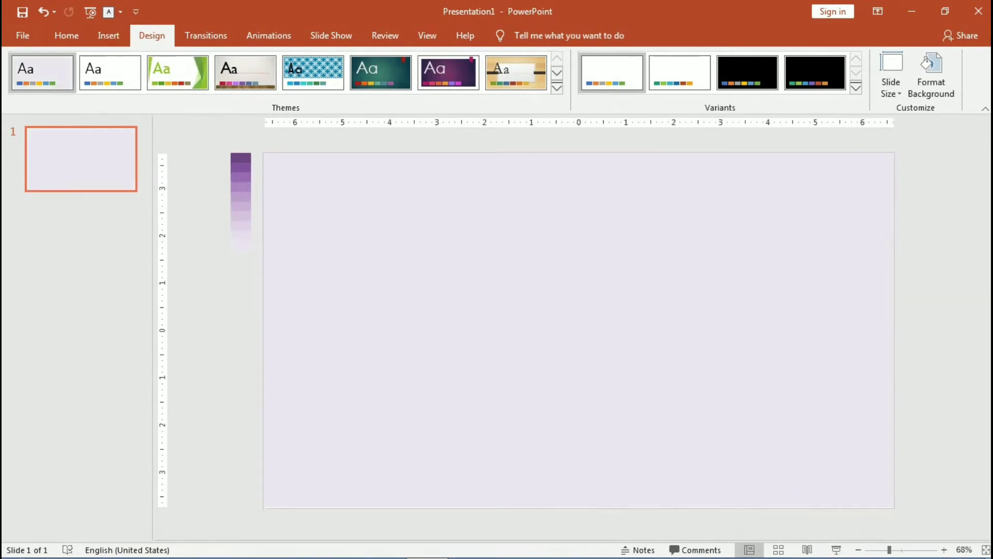
{"action": "left_click", "coordinate": [108, 35]}
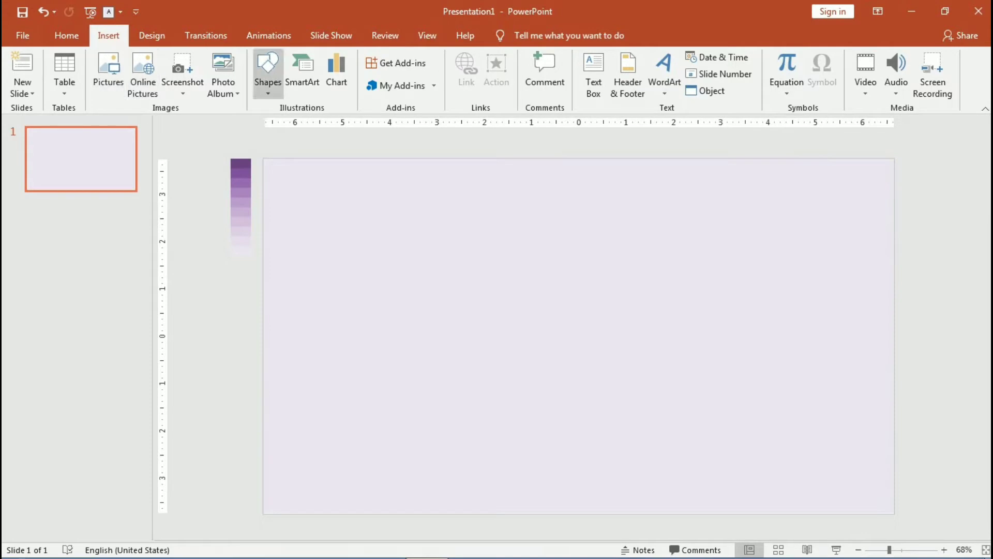
Draw a slide-sized rounded rectangle and straighten its left and right edges with Edit Points
{"action": "left_click", "coordinate": [267, 72]}
{"action": "left_click", "coordinate": [334, 123]}
{"action": "mouse_move", "coordinate": [263, 158]}
{"action": "left_mouse_down"}
{"action": "mouse_move", "coordinate": [809, 513]}
{"action": "mouse_move", "coordinate": [849, 513]}
{"action": "left_mouse_up"}
{"action": "left_click", "coordinate": [148, 57]}
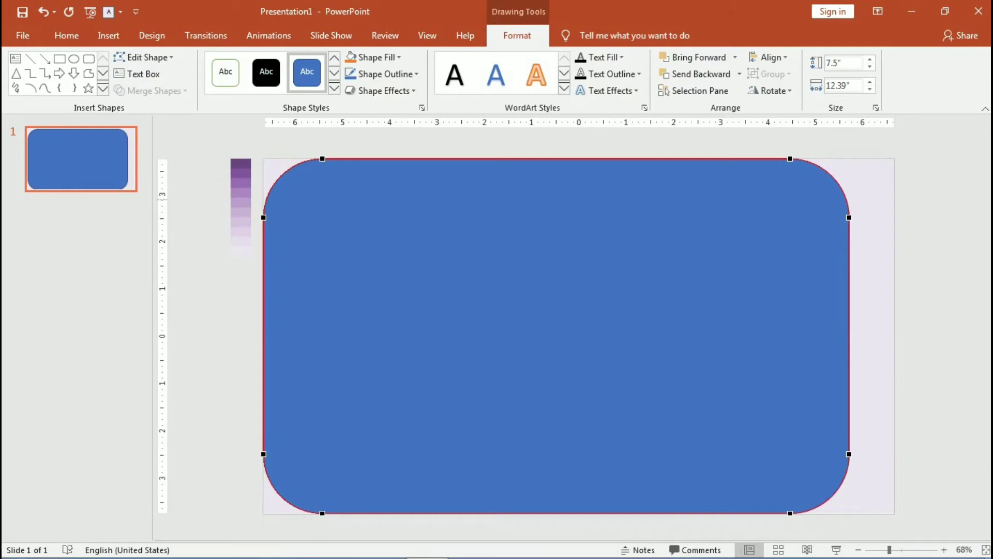
{"action": "left_click_drag", "start_coordinate": [263, 217], "coordinate": [288, 221]}
{"action": "left_click_drag", "start_coordinate": [263, 453], "coordinate": [289, 457]}
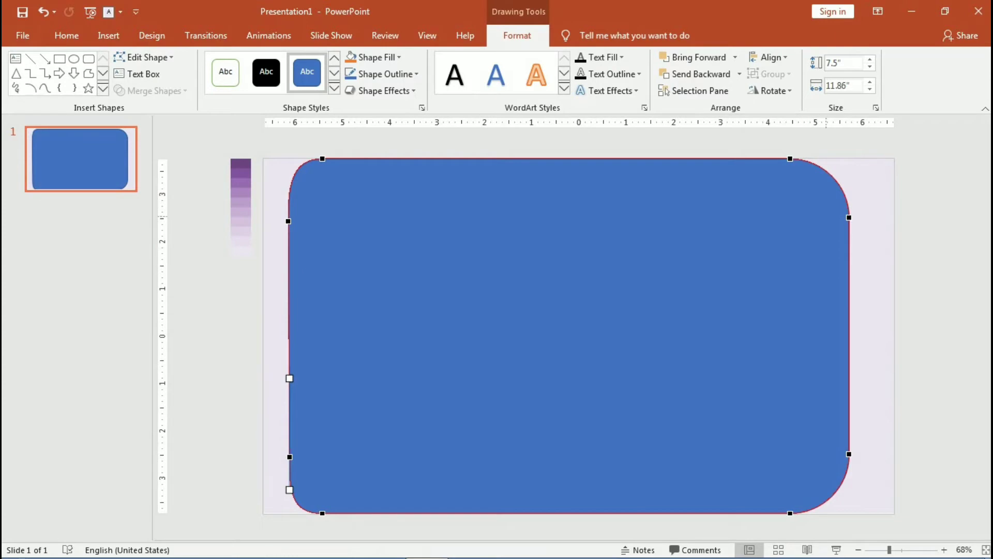
{"action": "left_click_drag", "start_coordinate": [848, 217], "coordinate": [832, 217]}
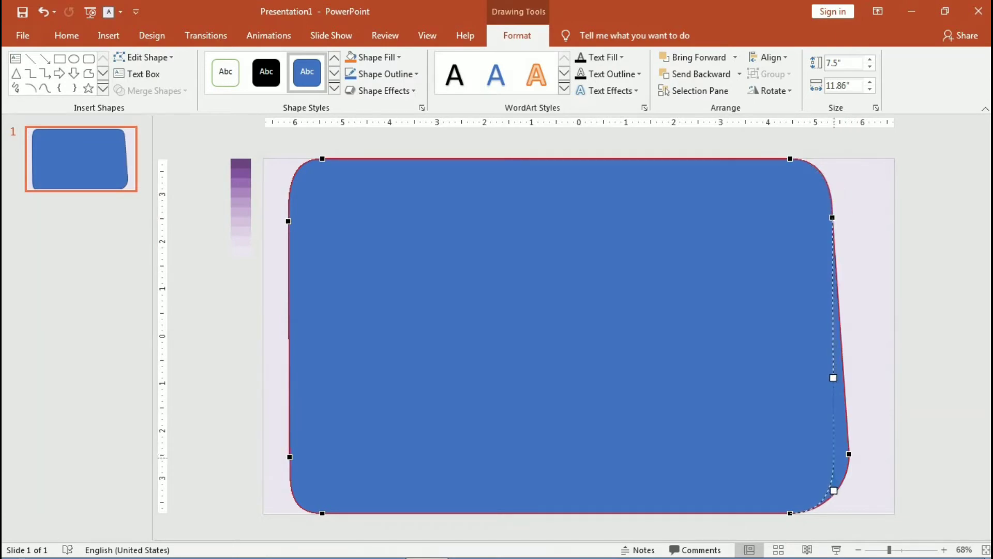
{"action": "left_click_drag", "start_coordinate": [848, 453], "coordinate": [832, 453]}
{"action": "left_click", "coordinate": [869, 311]}
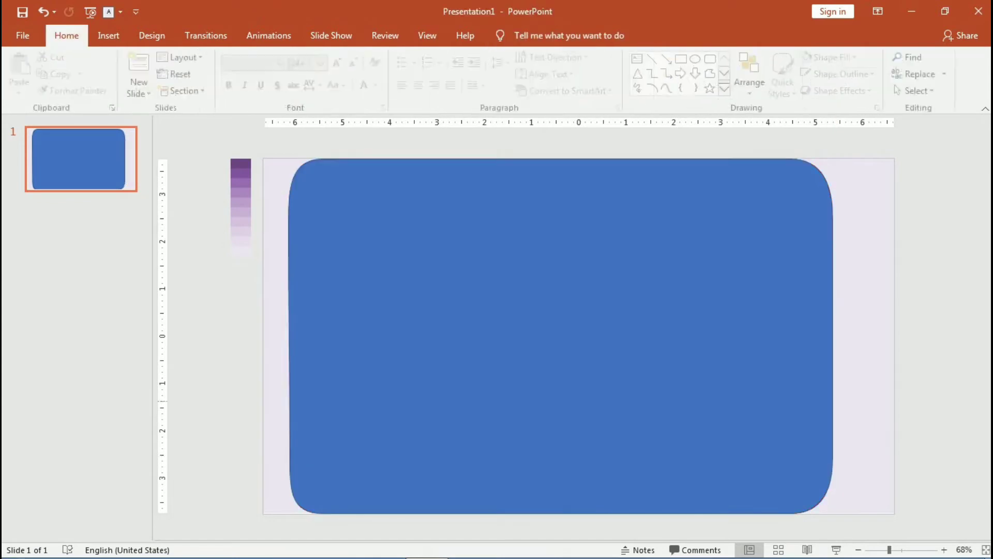
Align the panel left, widen it to 12.26", fill it with the strip's purple, and remove its outline
{"action": "left_click_drag", "start_coordinate": [569, 336], "coordinate": [545, 336]}
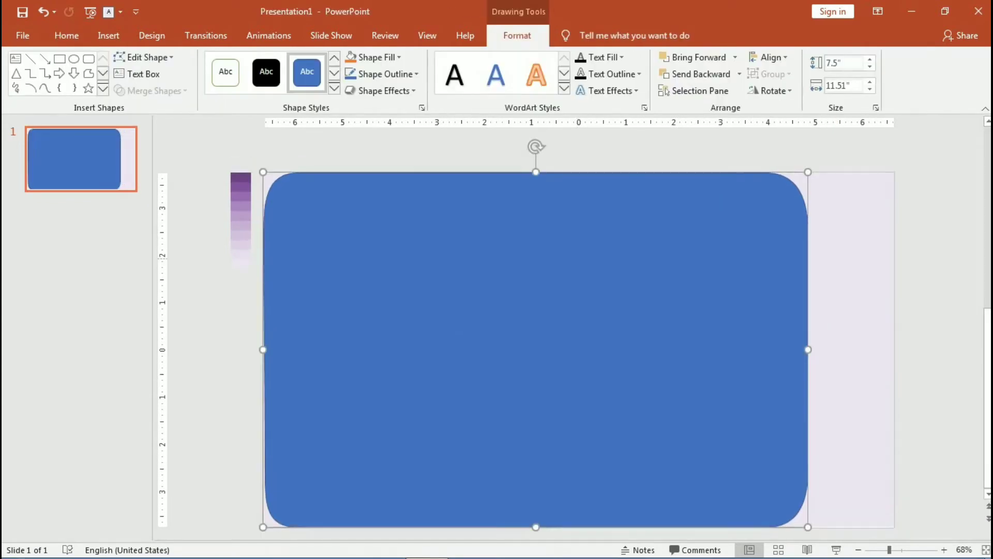
{"action": "left_click_drag", "start_coordinate": [807, 349], "coordinate": [844, 350]}
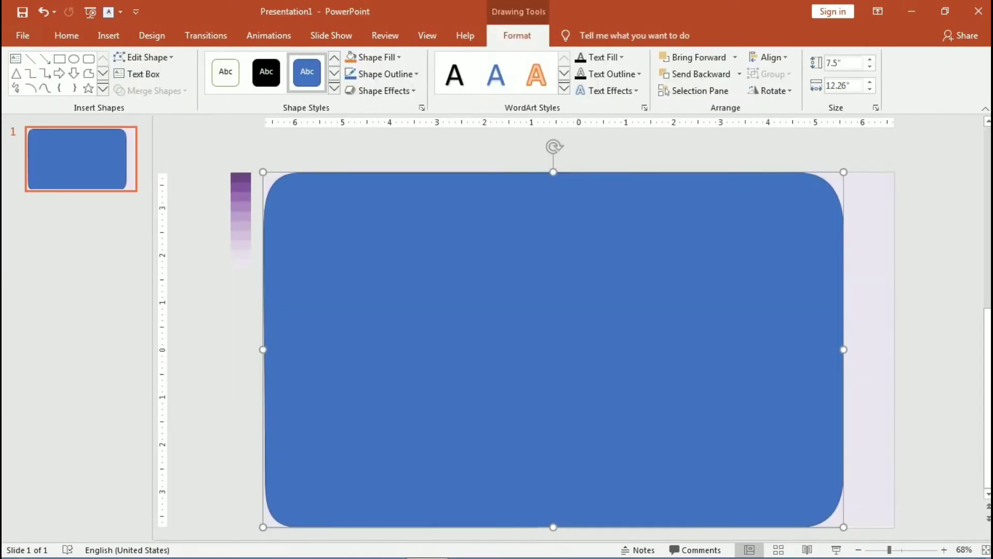
{"action": "left_click", "coordinate": [372, 57]}
{"action": "left_click", "coordinate": [389, 251]}
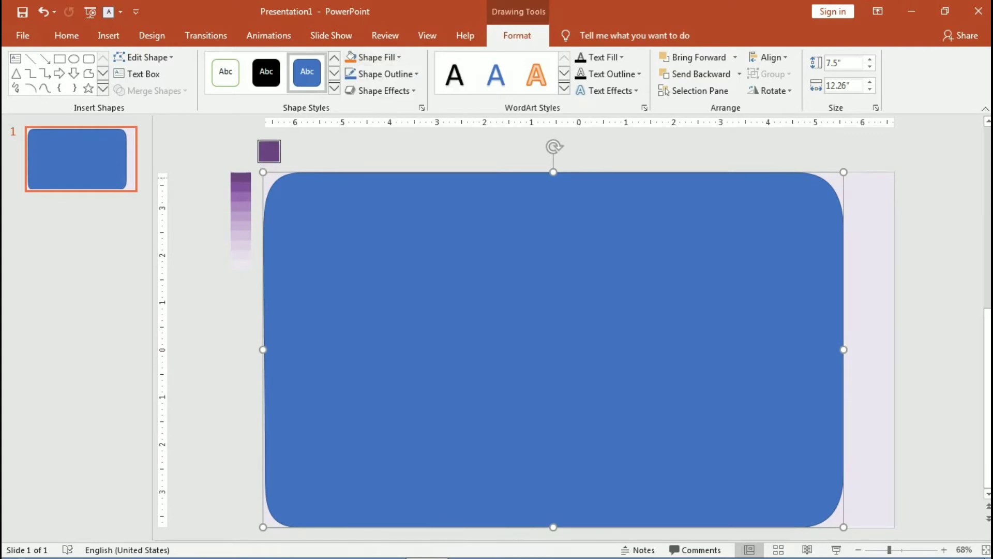
{"action": "left_click", "coordinate": [245, 178]}
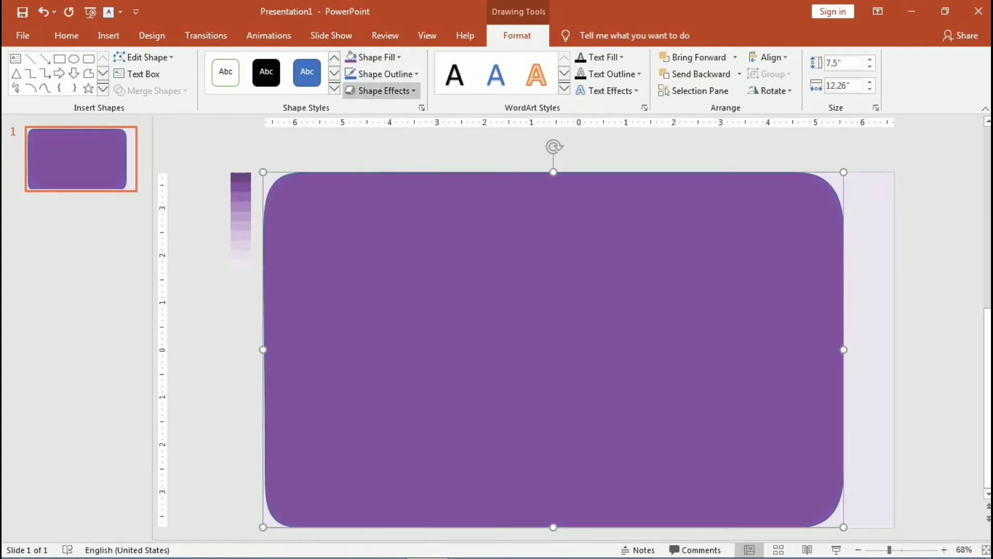
{"action": "left_click", "coordinate": [385, 74]}
{"action": "left_click", "coordinate": [388, 231]}
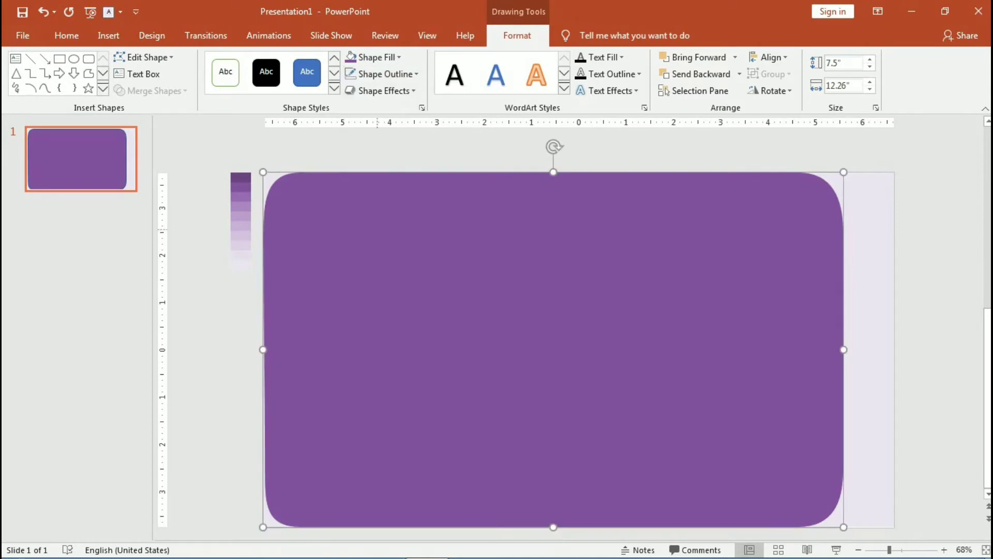
{"action": "key", "text": "Escape"}
{"action": "left_click", "coordinate": [108, 35]}
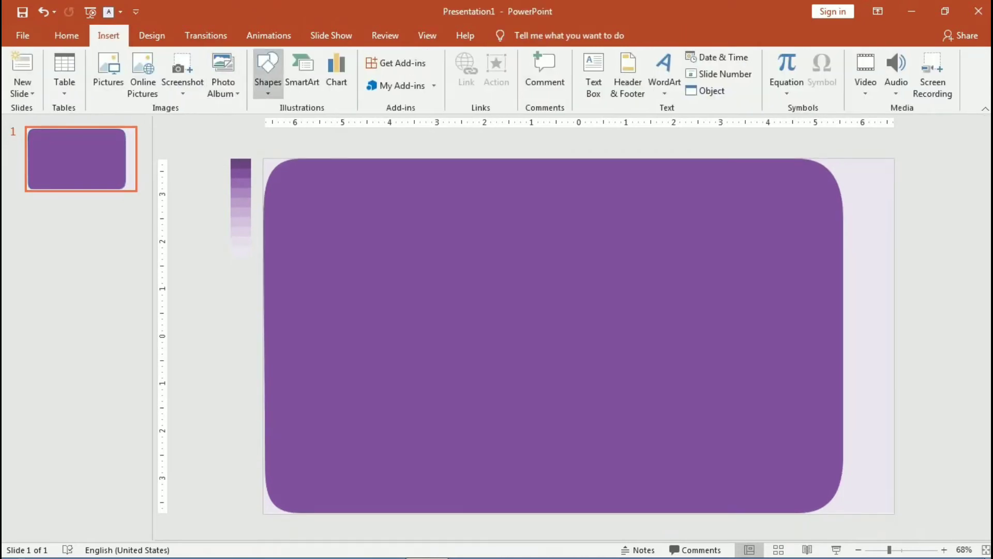
Add a small purple rounded-rectangle tab at the panel's top right and group it with the panel
{"action": "left_click", "coordinate": [267, 73]}
{"action": "left_click", "coordinate": [335, 124]}
{"action": "mouse_move", "coordinate": [817, 197]}
{"action": "left_mouse_down"}
{"action": "mouse_move", "coordinate": [856, 256]}
{"action": "mouse_move", "coordinate": [887, 260]}
{"action": "mouse_move", "coordinate": [871, 256]}
{"action": "left_mouse_up"}
{"action": "left_click", "coordinate": [351, 57]}
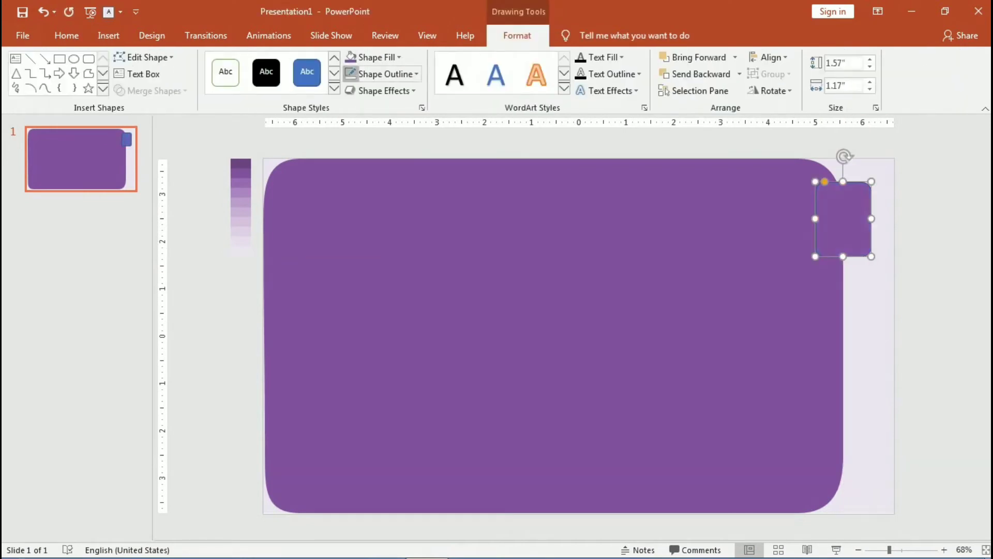
{"action": "left_click_drag", "start_coordinate": [944, 524], "coordinate": [252, 145]}
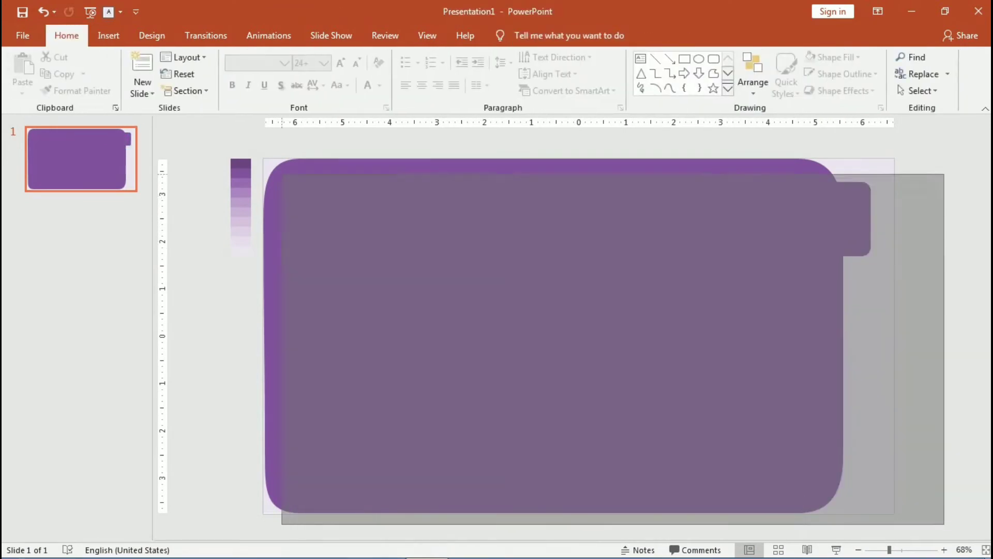
{"action": "left_click", "coordinate": [768, 74]}
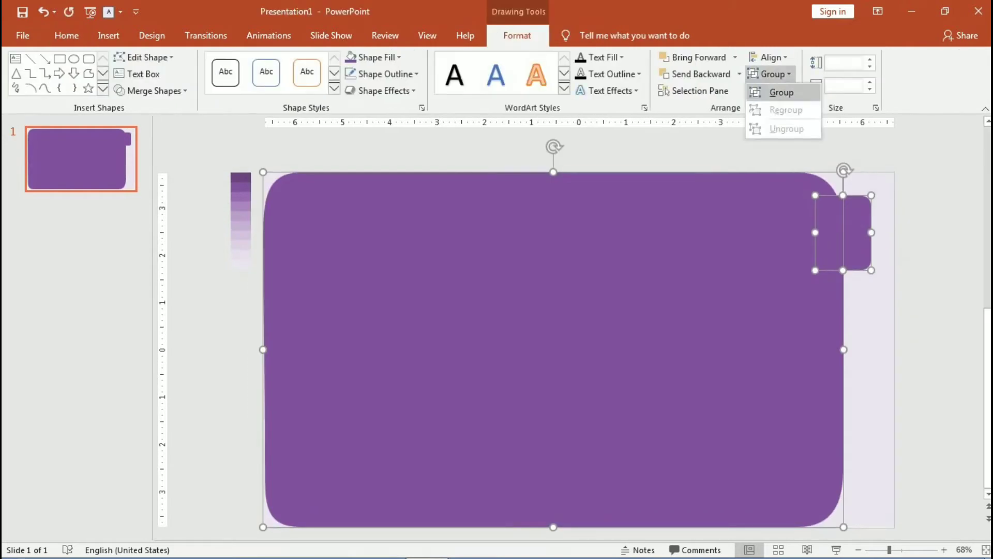
{"action": "left_click", "coordinate": [777, 91]}
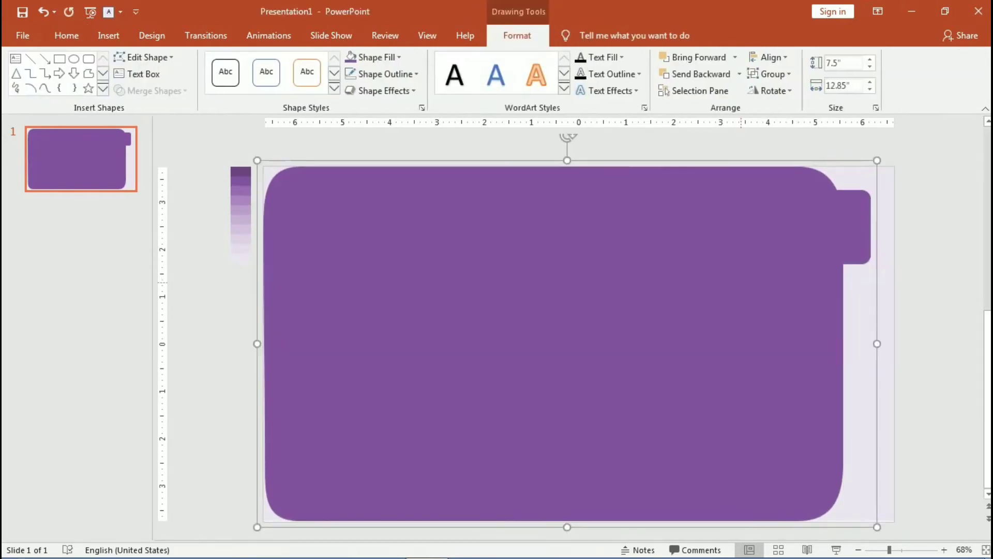
Layer a lighter-purple copy of the folder slightly offset, with a second tab placed lower down
{"action": "key", "text": "ctrl+v"}
{"action": "left_click", "coordinate": [399, 57]}
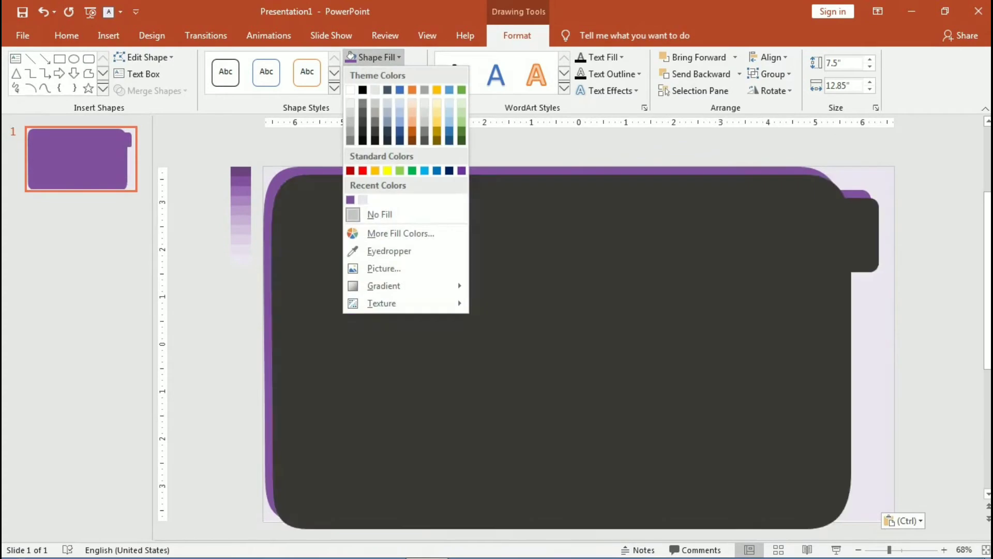
{"action": "left_click", "coordinate": [401, 233]}
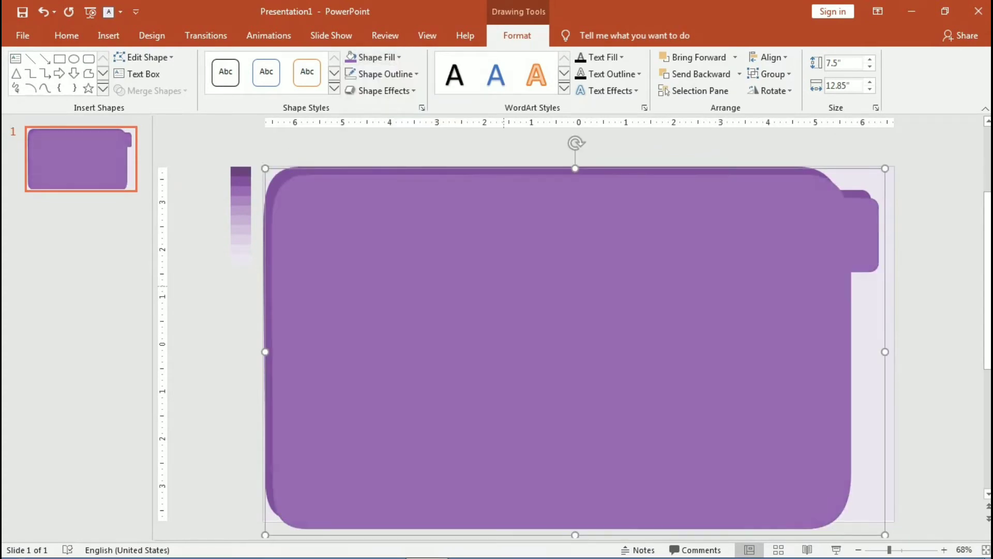
{"action": "left_click_drag", "start_coordinate": [861, 343], "coordinate": [853, 335]}
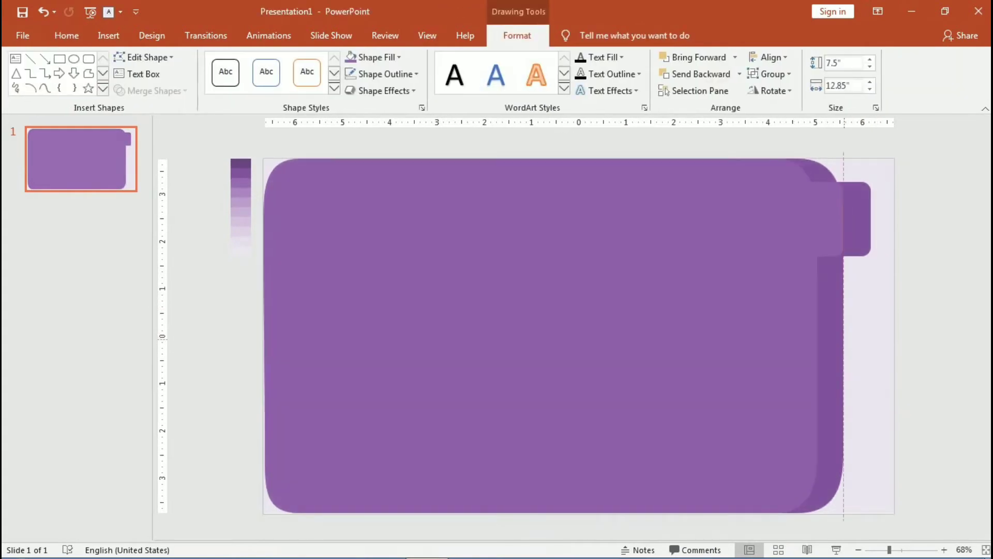
{"action": "left_click_drag", "start_coordinate": [843, 335], "coordinate": [835, 335]}
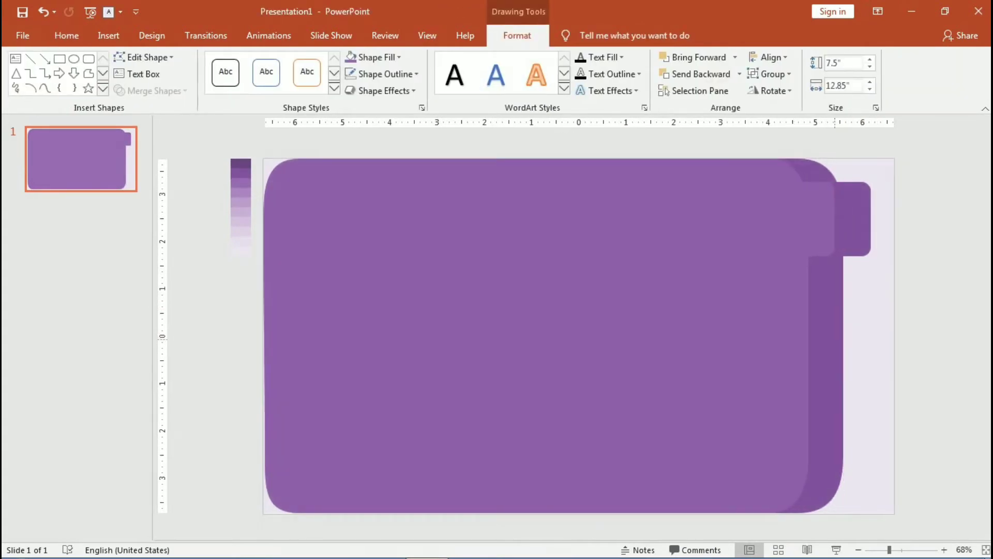
{"action": "mouse_move", "coordinate": [827, 217]}
{"action": "left_mouse_down"}
{"action": "mouse_move", "coordinate": [817, 292]}
{"action": "mouse_move", "coordinate": [889, 297]}
{"action": "left_mouse_up"}
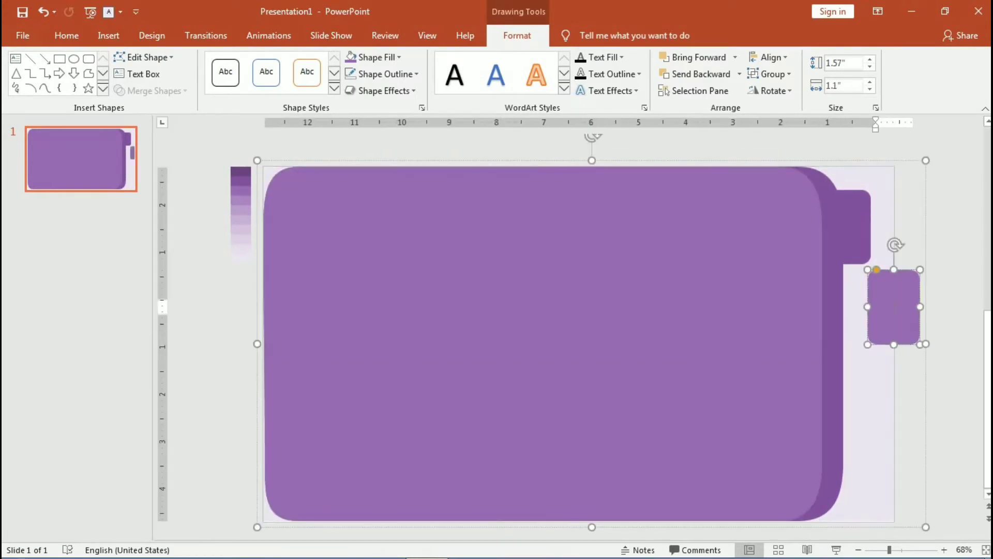
{"action": "mouse_move", "coordinate": [893, 305]}
{"action": "left_mouse_down"}
{"action": "mouse_move", "coordinate": [833, 310]}
{"action": "mouse_move", "coordinate": [826, 295]}
{"action": "left_mouse_up"}
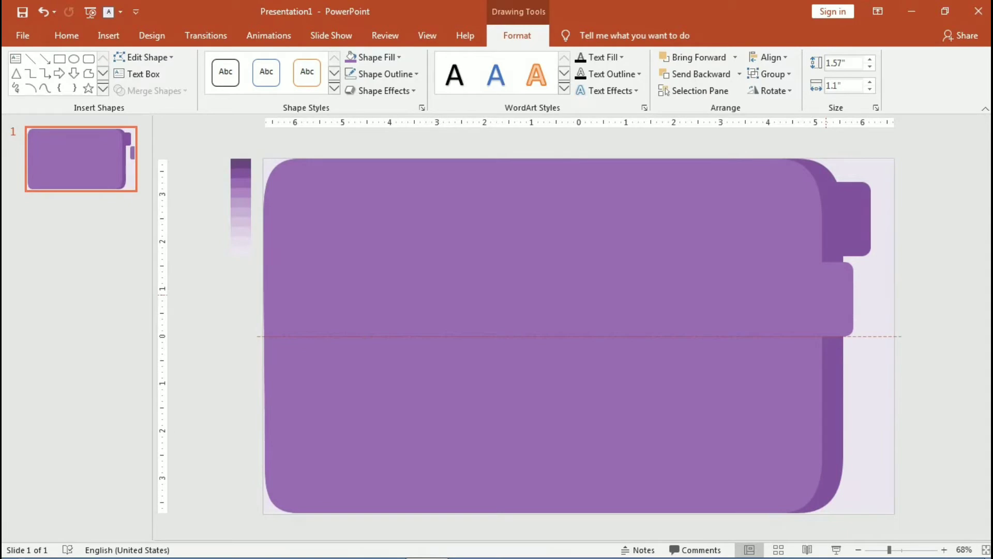
{"action": "key", "text": "Escape"}
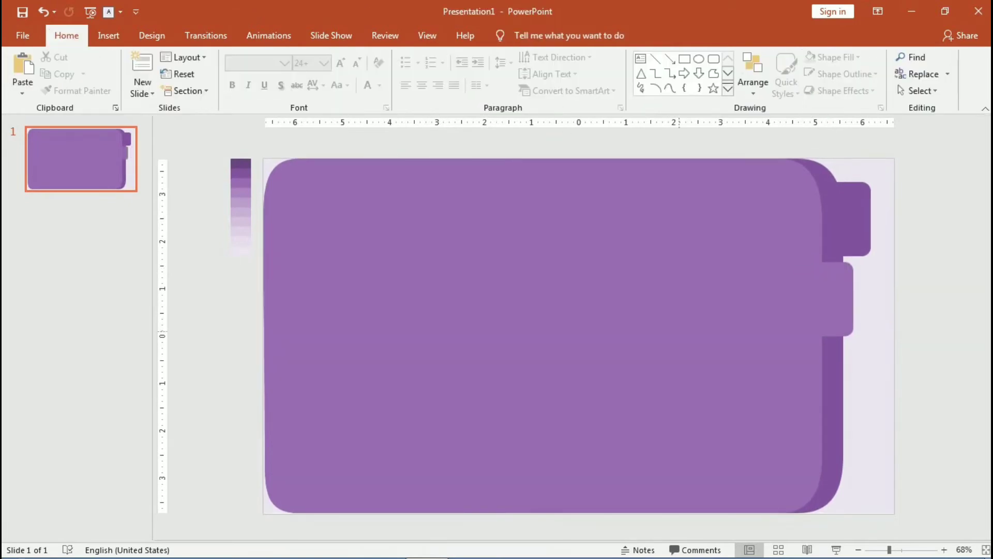
Duplicate the folder shape, fill it with a lighter sampled purple, and nudge it onto the original
{"action": "left_click", "coordinate": [558, 343]}
{"action": "key", "text": "ctrl+v"}
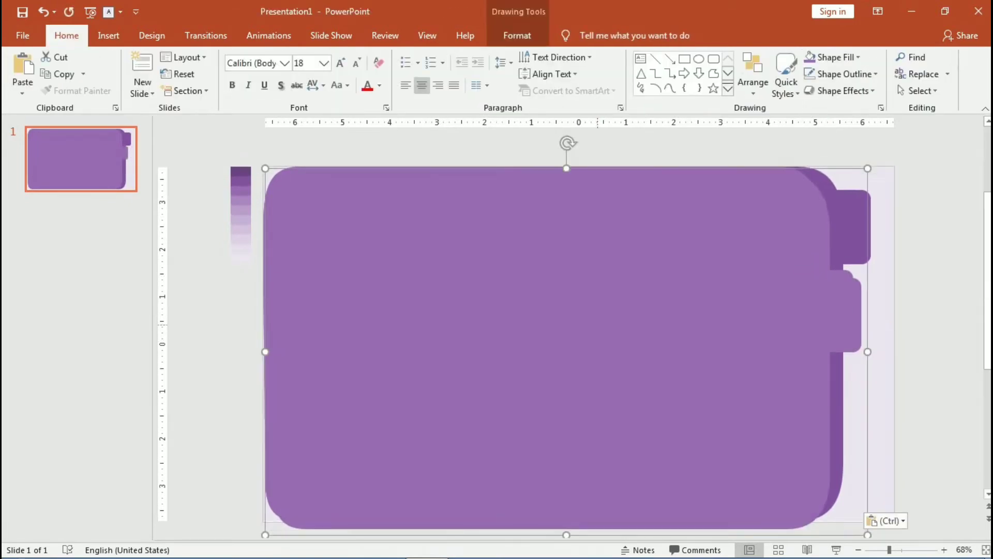
{"action": "left_click", "coordinate": [517, 35]}
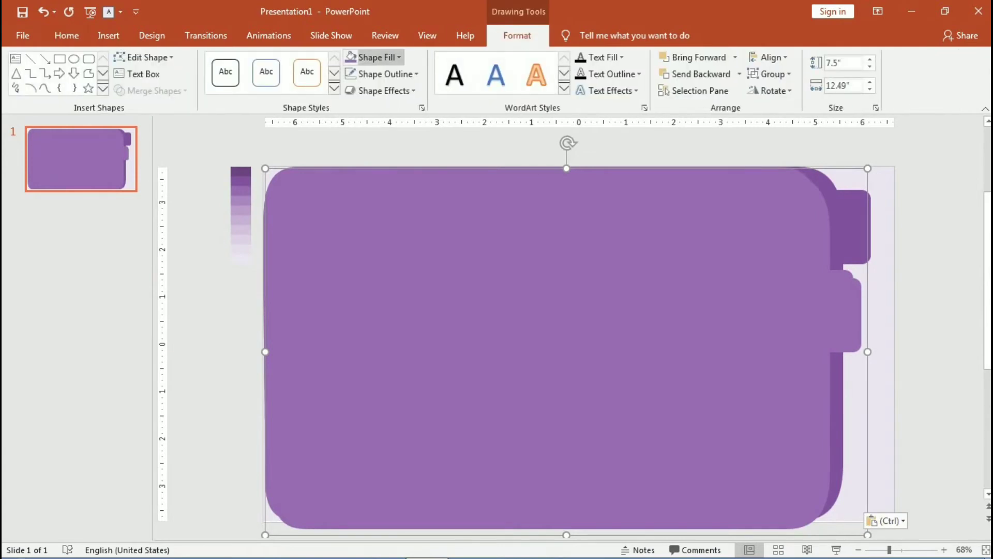
{"action": "left_click", "coordinate": [373, 57]}
{"action": "left_click", "coordinate": [389, 251]}
{"action": "left_click", "coordinate": [241, 220]}
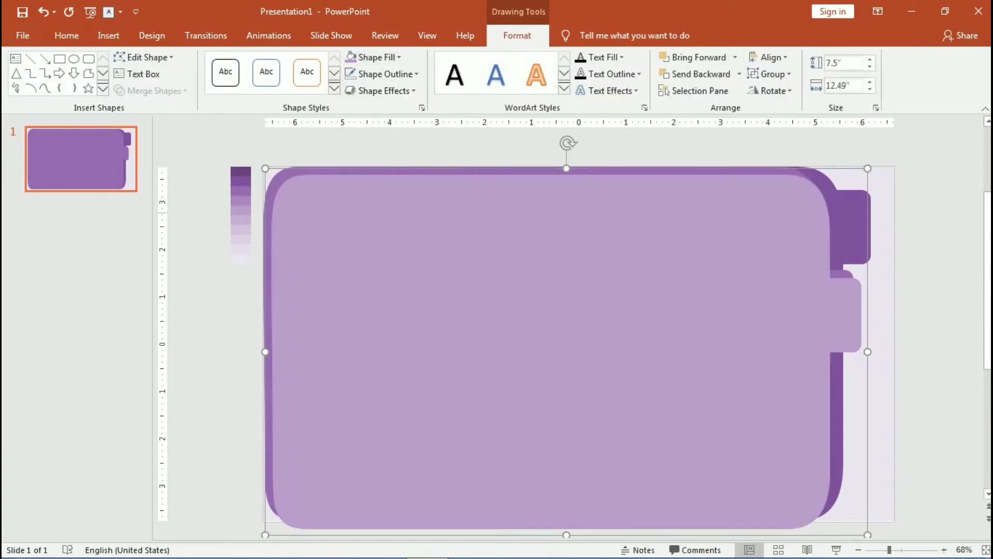
{"action": "key", "text": "Up"}
{"action": "key", "text": "Left"}
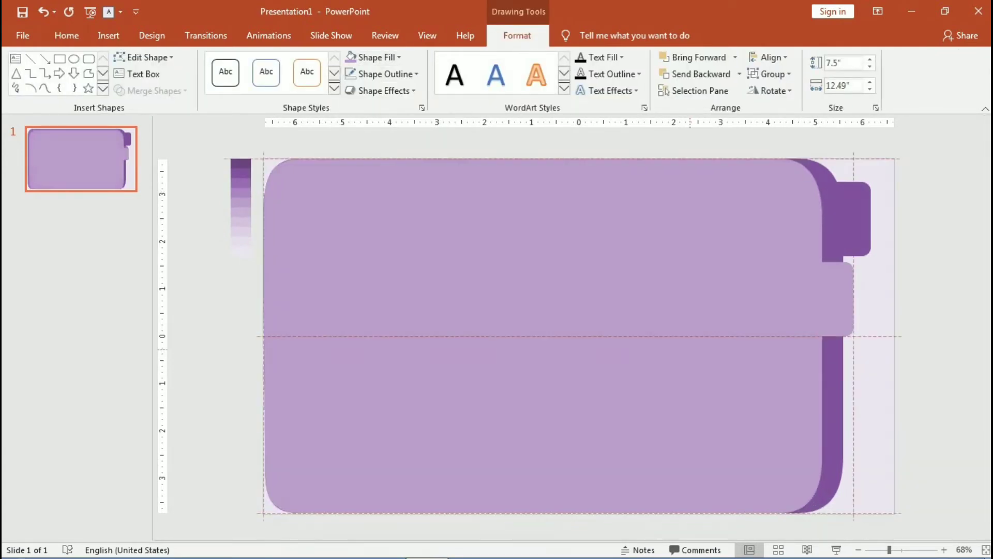
{"action": "key", "text": "Up"}
{"action": "key", "text": "Left"}
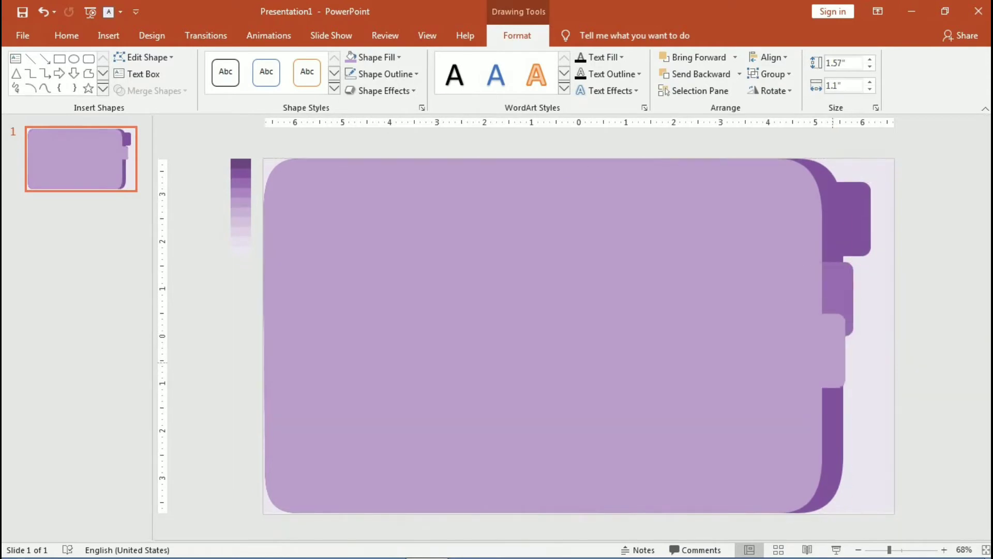
Shift the light copy's tab slightly left
{"action": "key", "text": "Left"}
{"action": "key", "text": "Tab"}
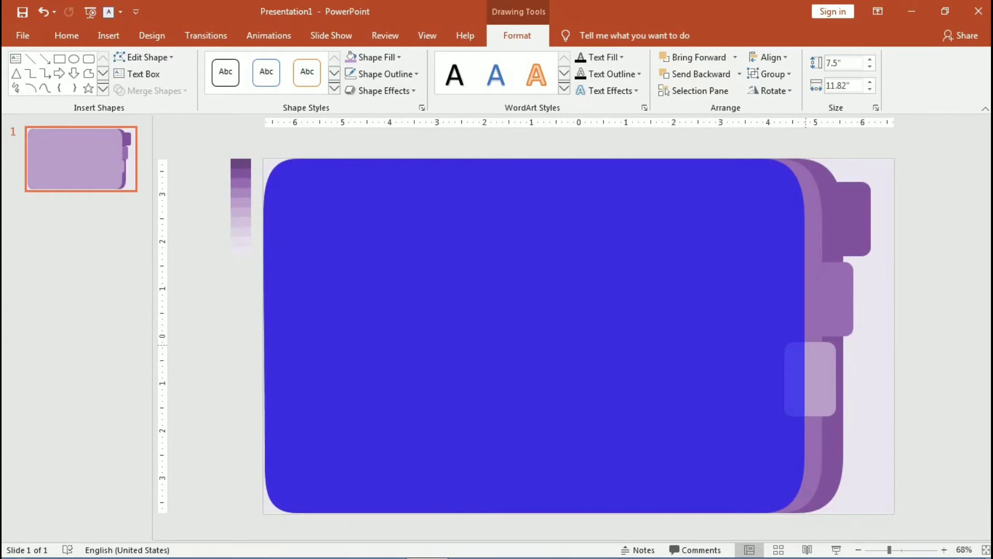
{"action": "key", "text": "Tab"}
{"action": "key", "text": "Left"}
{"action": "key", "text": "Left"}
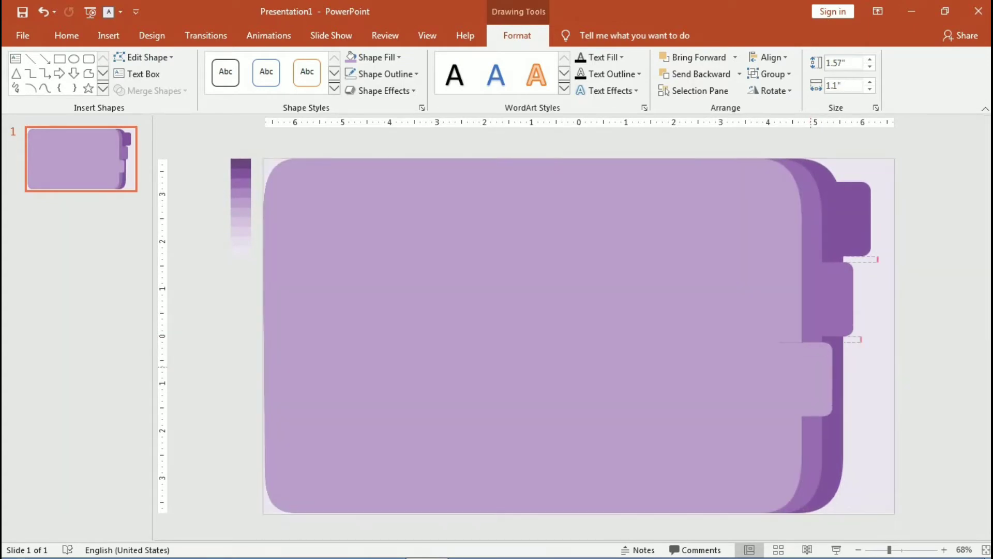
{"action": "key", "text": "Escape"}
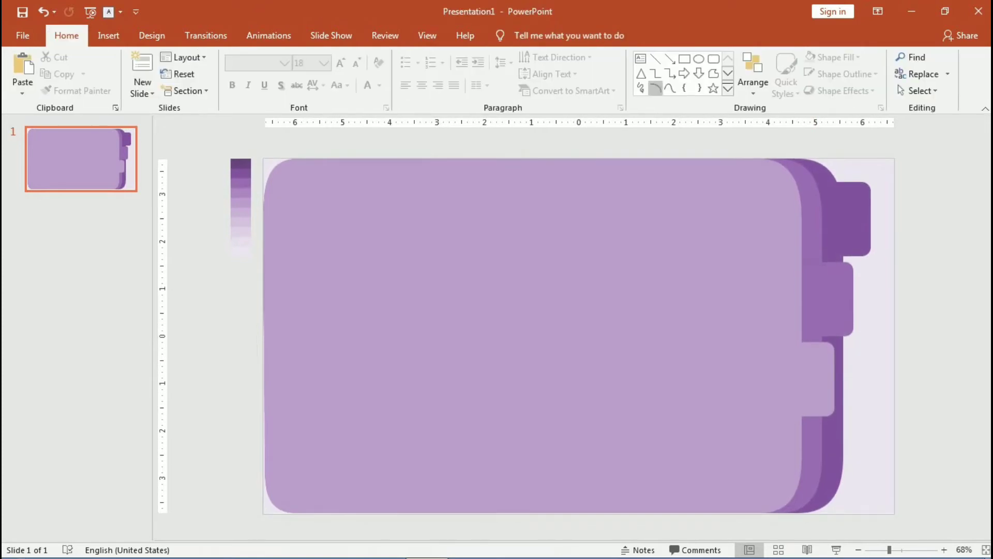
Make another even lighter purple copy of the folder and align it over the stack
{"action": "key", "text": "Tab"}
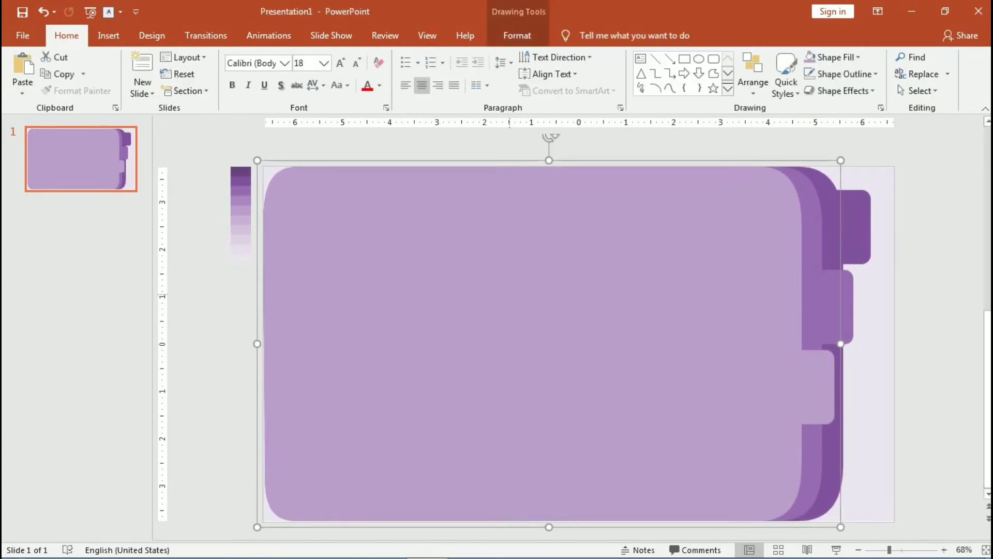
{"action": "key", "text": "ctrl+v"}
{"action": "left_click", "coordinate": [517, 35]}
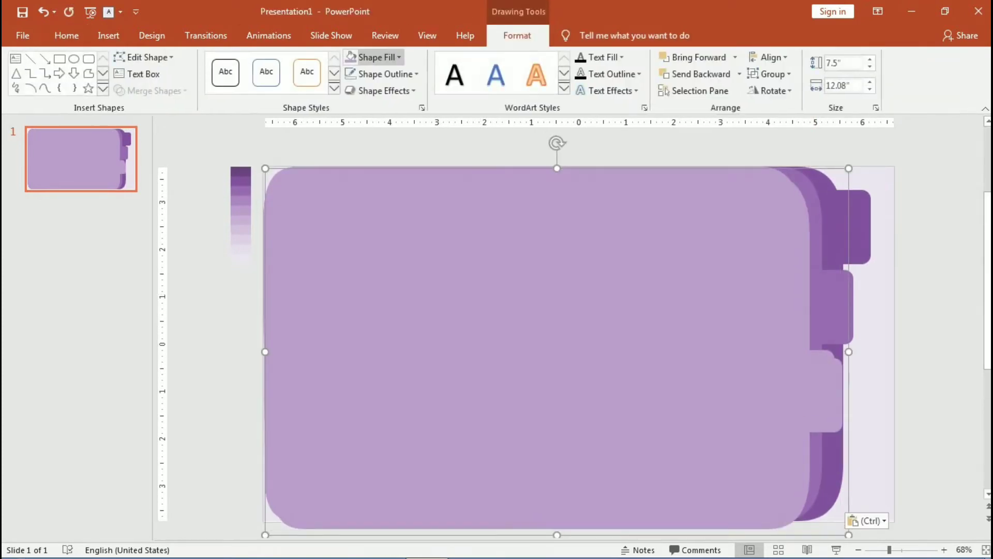
{"action": "left_click", "coordinate": [373, 57]}
{"action": "left_click", "coordinate": [388, 251]}
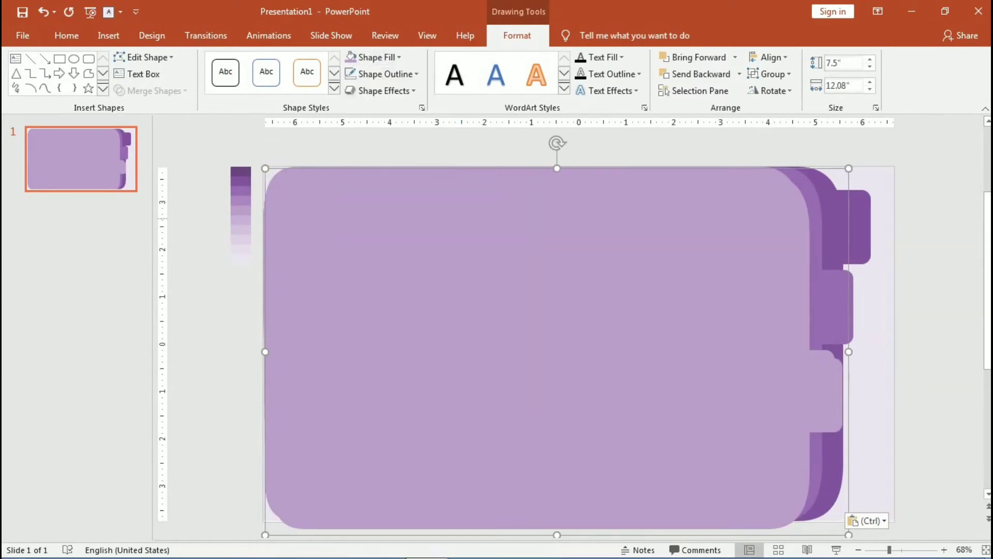
{"action": "left_click", "coordinate": [240, 217]}
{"action": "left_click_drag", "start_coordinate": [557, 351], "coordinate": [548, 344]}
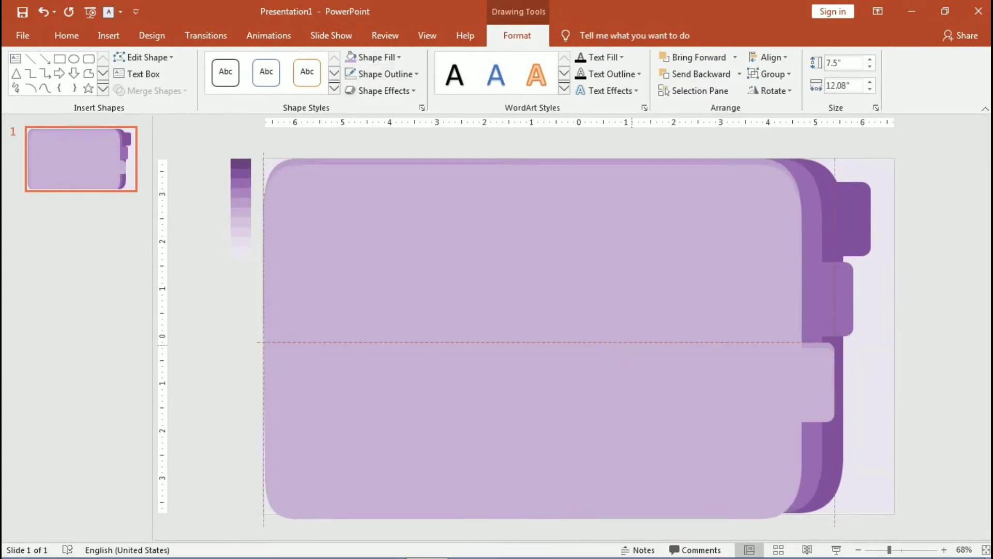
Move the newest copy's tab down the right edge below the other tabs
{"action": "left_click", "coordinate": [822, 385]}
{"action": "left_click_drag", "start_coordinate": [822, 385], "coordinate": [902, 419]}
{"action": "key", "text": "ctrl+a"}
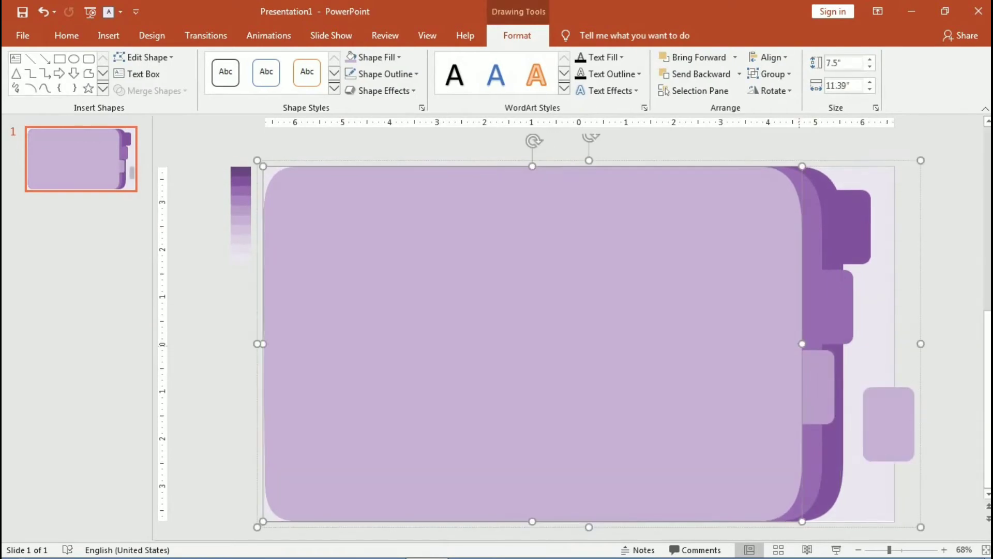
{"action": "key", "text": "Escape"}
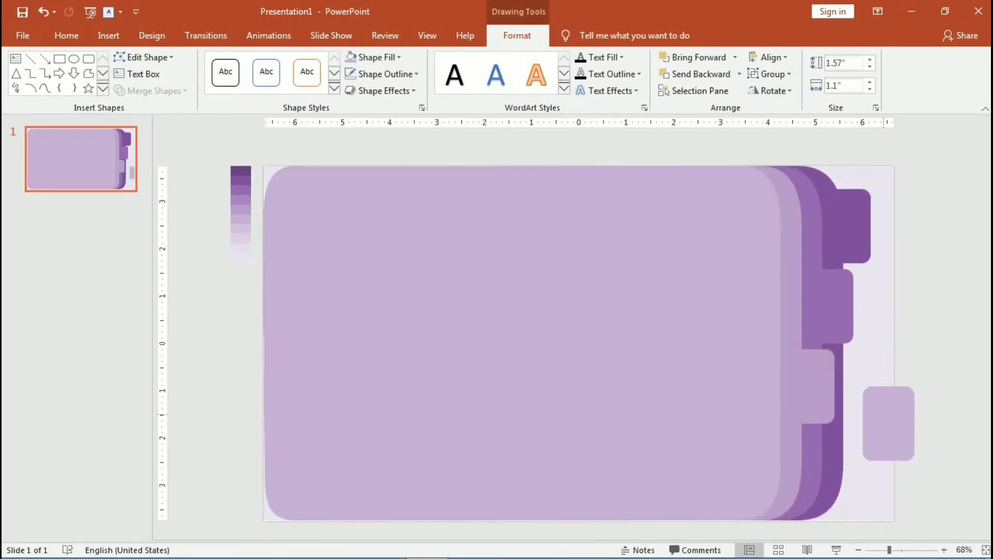
{"action": "left_click_drag", "start_coordinate": [889, 423], "coordinate": [789, 462]}
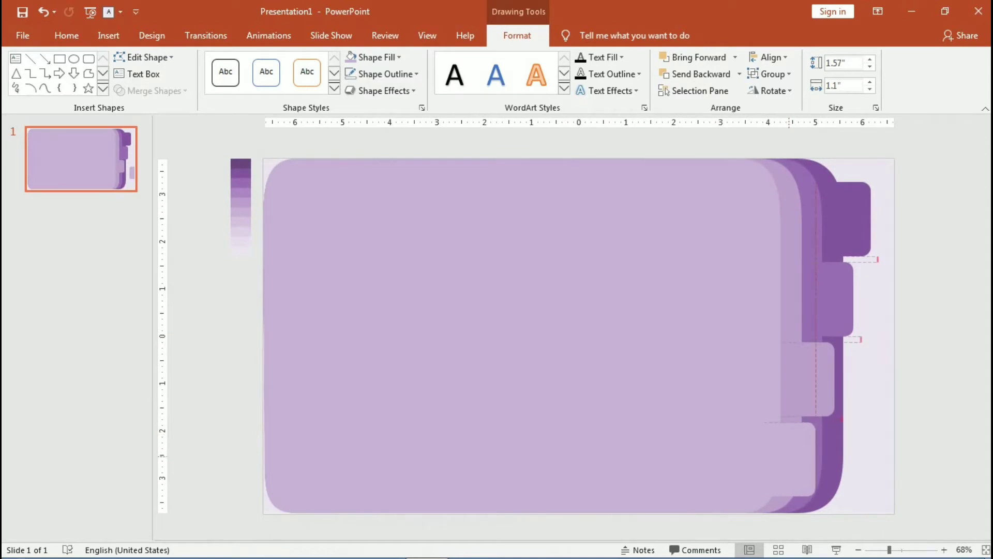
{"action": "key", "text": "Escape"}
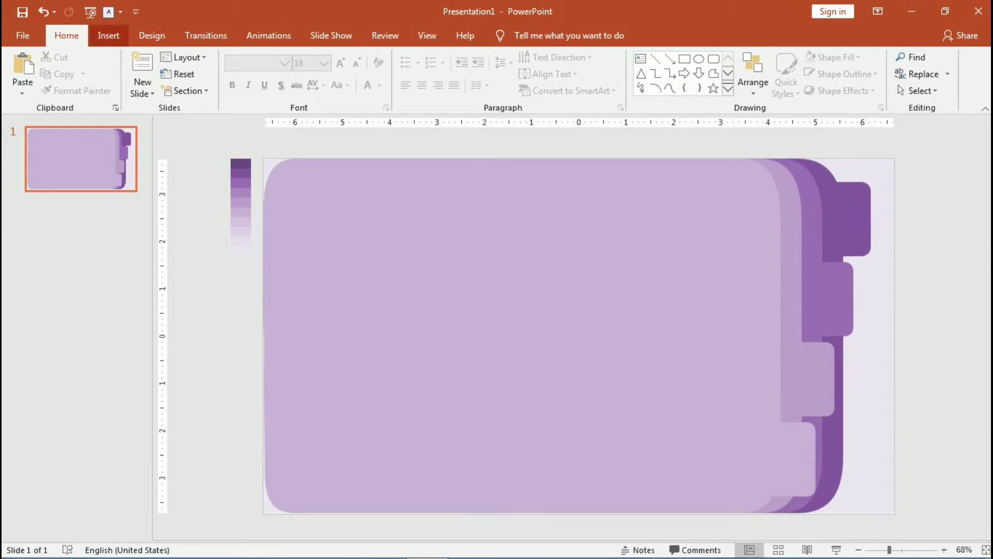
{"action": "left_click", "coordinate": [108, 35]}
Insert the flower picture PicsArt_08-21-06.06.13
{"action": "left_click", "coordinate": [108, 73]}
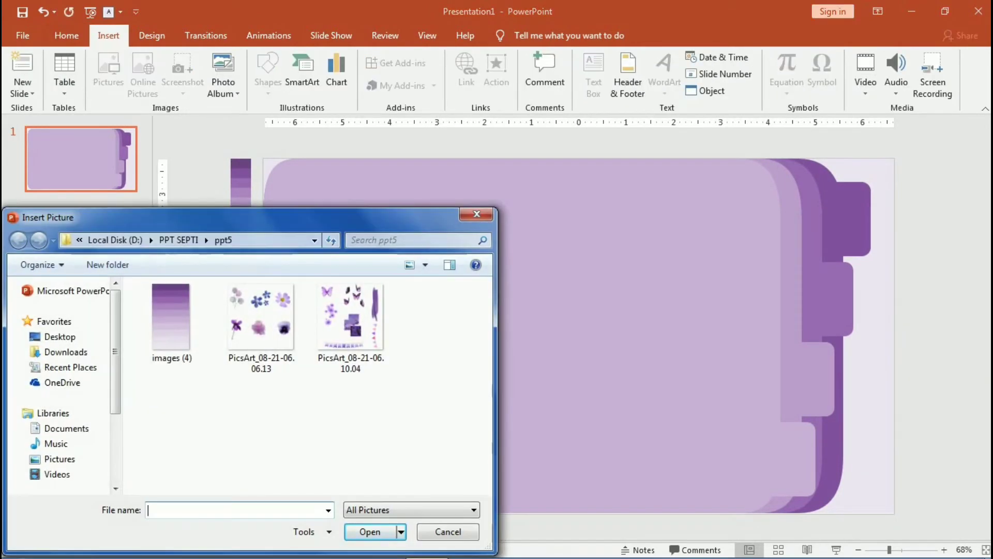
{"action": "left_click", "coordinate": [262, 315]}
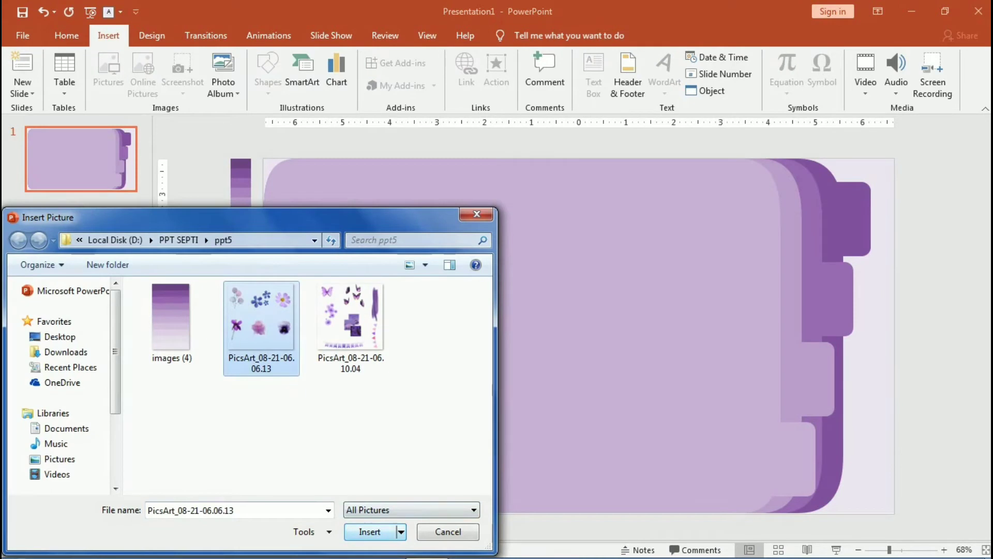
{"action": "key", "text": "Return"}
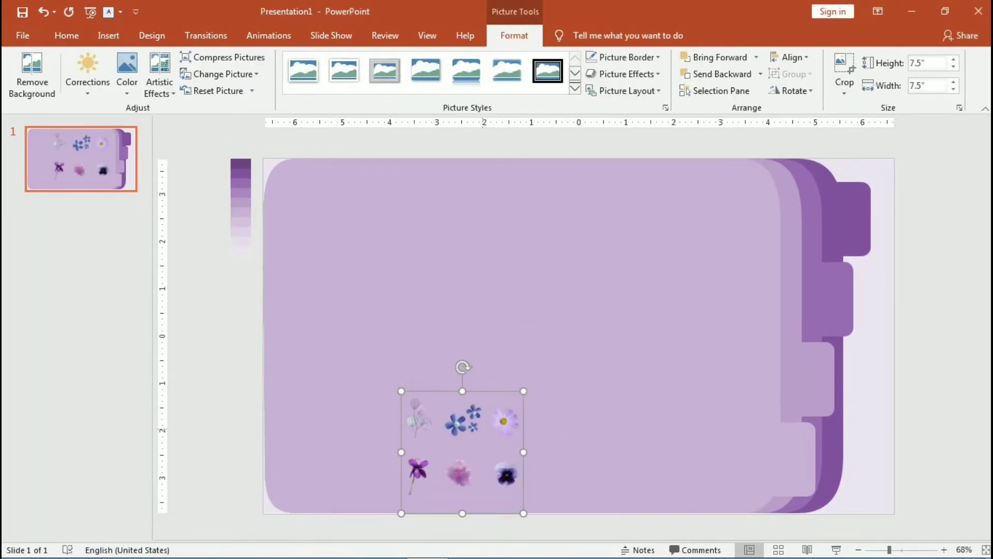
Place copies of the flower picture at the top, top right and right middle of the panel
{"action": "left_click_drag", "start_coordinate": [481, 424], "coordinate": [472, 191]}
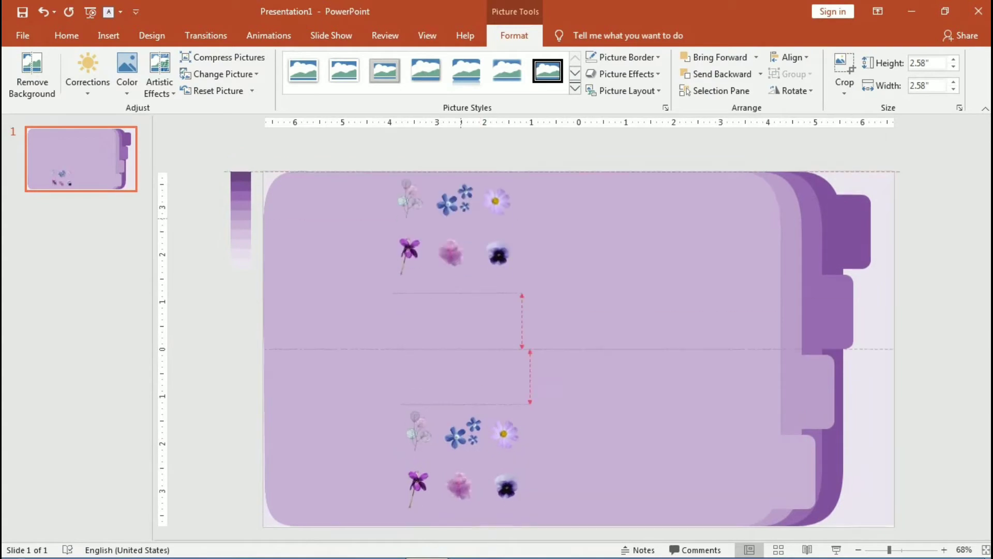
{"action": "key", "text": "ctrl+v"}
{"action": "left_click_drag", "start_coordinate": [470, 455], "coordinate": [638, 225]}
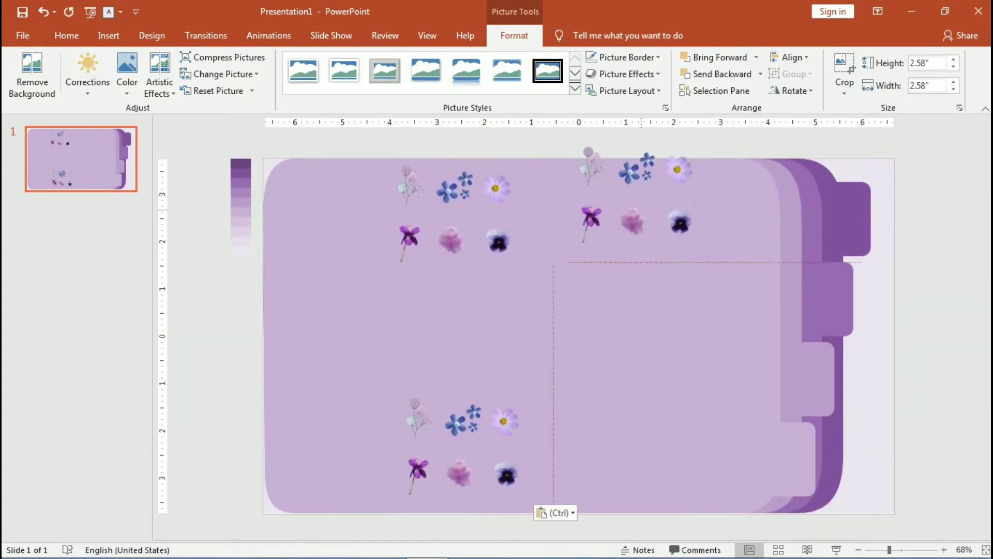
{"action": "key", "text": "ctrl+v"}
{"action": "key", "text": "ctrl+v"}
{"action": "left_click_drag", "start_coordinate": [470, 460], "coordinate": [658, 397]}
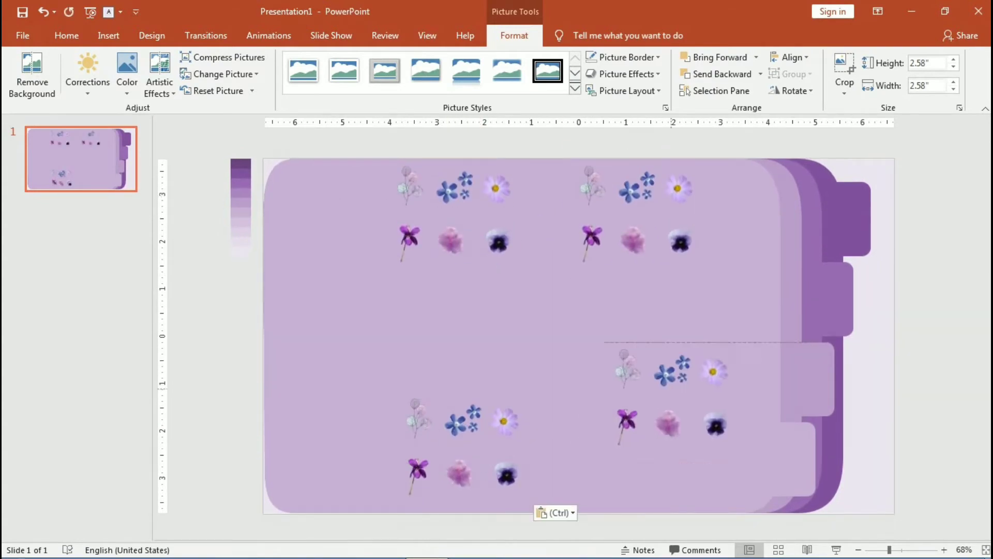
{"action": "left_click", "coordinate": [454, 220]}
{"action": "left_click", "coordinate": [844, 65]}
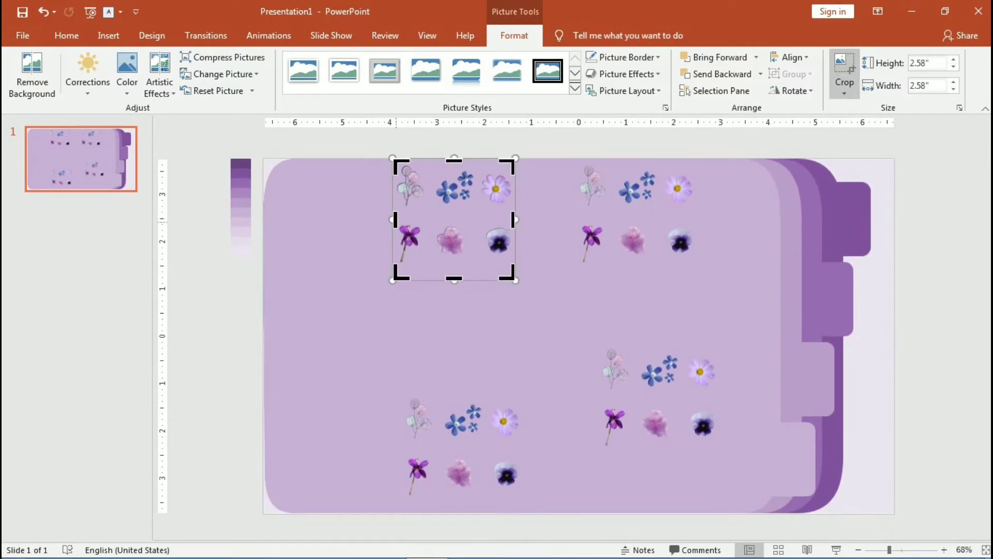
Finish cropping the top-left picture to a single daisy and set it on the top tab
{"action": "key", "text": "Escape"}
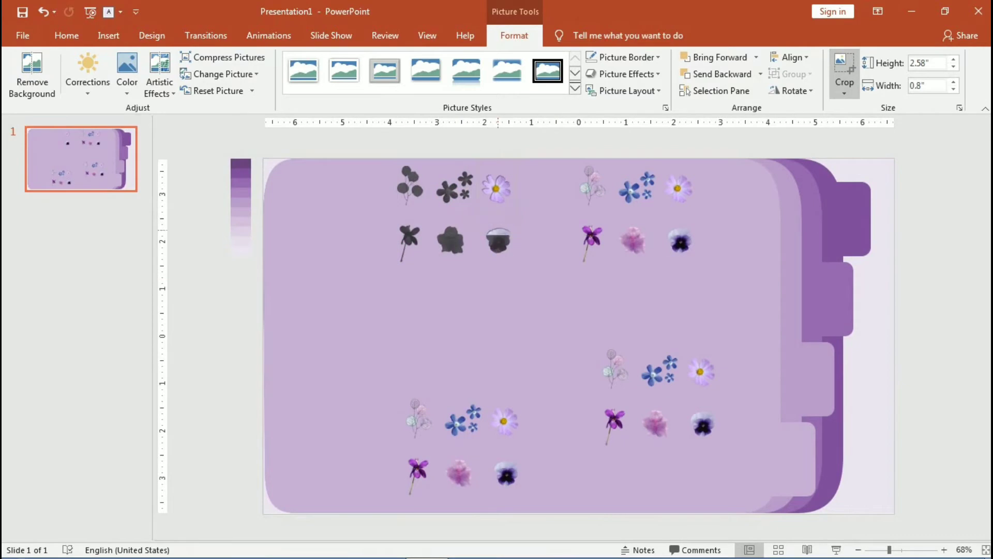
{"action": "mouse_move", "coordinate": [496, 188]}
{"action": "left_mouse_down"}
{"action": "mouse_move", "coordinate": [851, 214]}
{"action": "mouse_move", "coordinate": [882, 248]}
{"action": "left_mouse_up"}
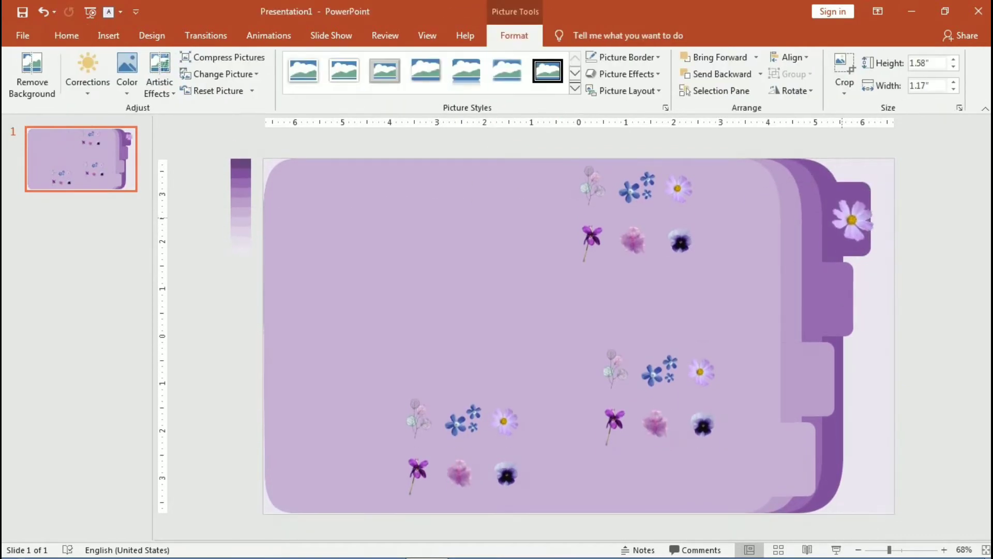
{"action": "key", "text": "Escape"}
Crop the top-right picture down to the pale flower and place it on the second tab
{"action": "left_click", "coordinate": [637, 217]}
{"action": "left_click", "coordinate": [844, 72]}
{"action": "scroll", "coordinate": [578, 339], "scroll_direction": "down", "scroll_amount": 1}
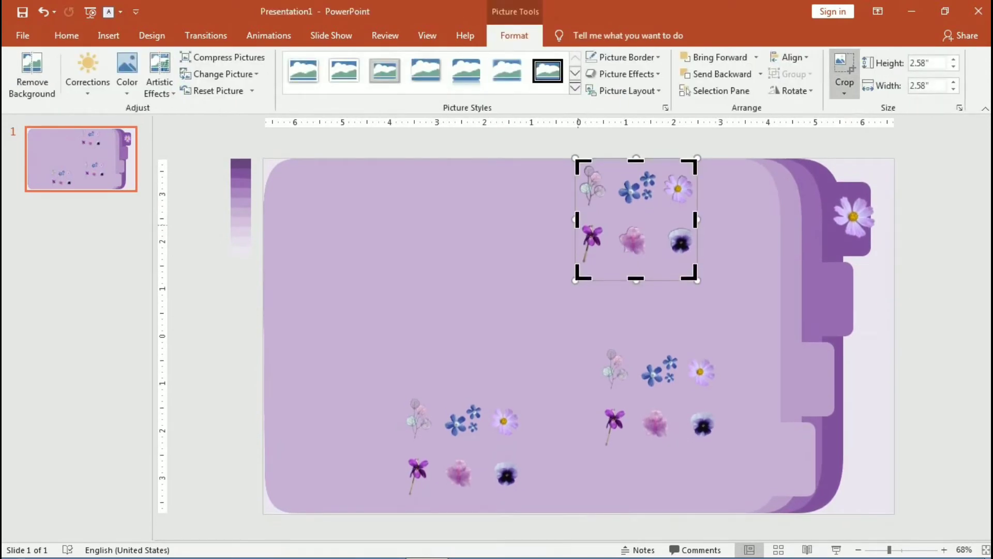
{"action": "left_click_drag", "start_coordinate": [578, 219], "coordinate": [618, 219]}
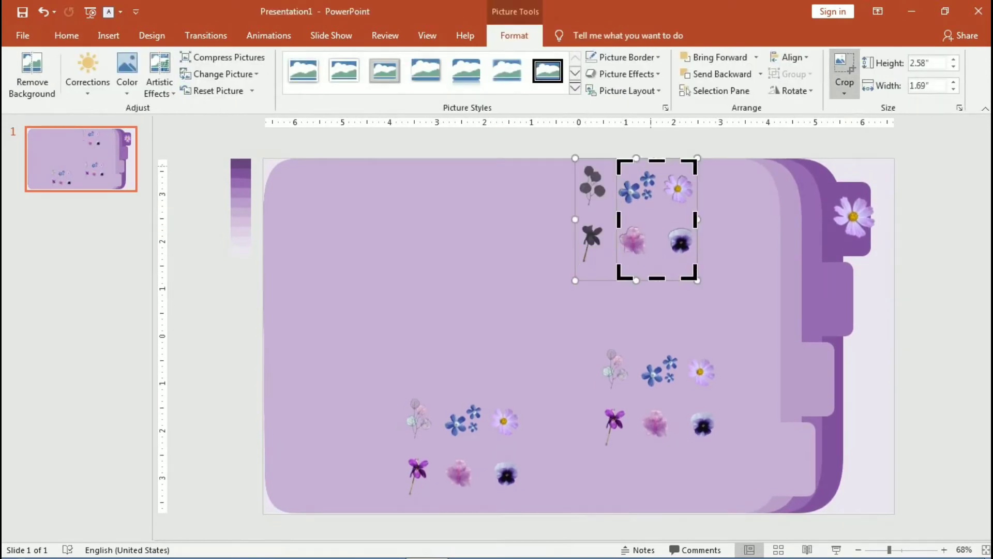
{"action": "left_click_drag", "start_coordinate": [619, 219], "coordinate": [577, 219]}
{"action": "key", "text": "Escape"}
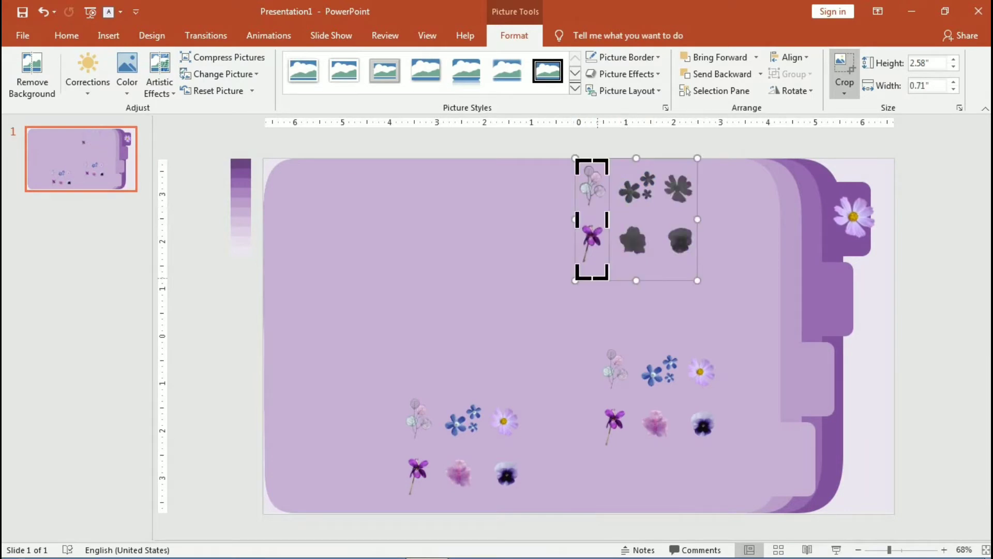
{"action": "mouse_move", "coordinate": [593, 279]}
{"action": "left_mouse_down"}
{"action": "mouse_move", "coordinate": [593, 207]}
{"action": "mouse_move", "coordinate": [609, 201]}
{"action": "left_mouse_up"}
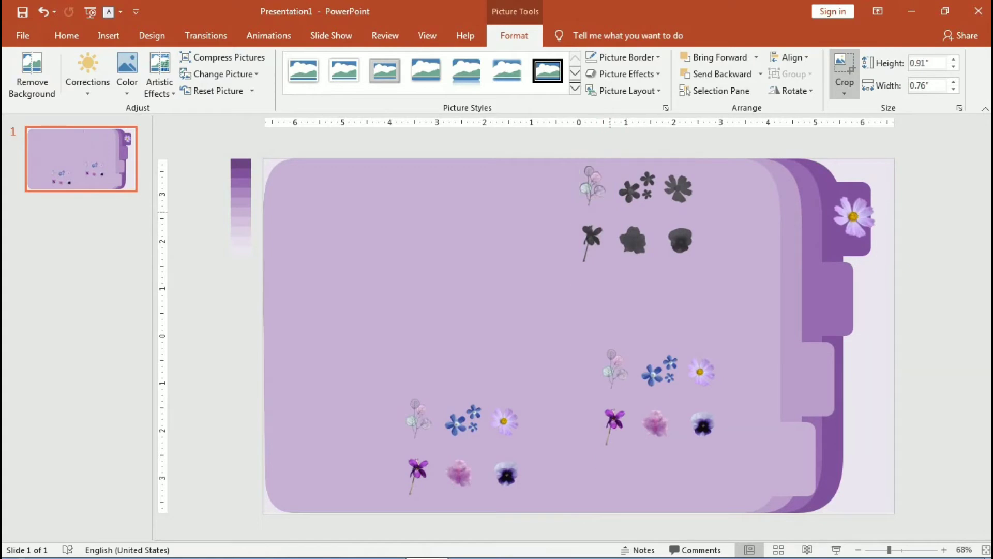
{"action": "left_click", "coordinate": [853, 217]}
{"action": "left_click", "coordinate": [593, 196]}
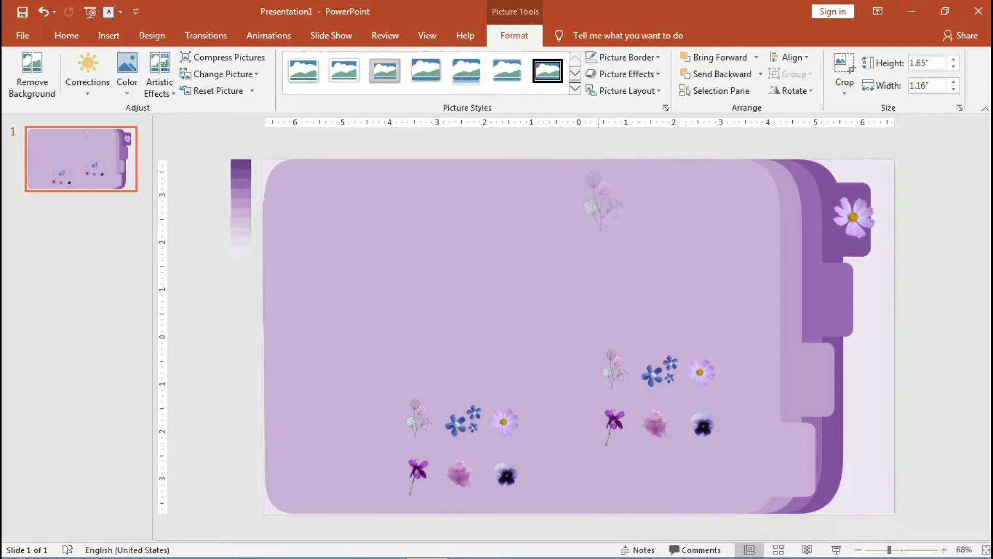
{"action": "left_click_drag", "start_coordinate": [600, 204], "coordinate": [842, 298]}
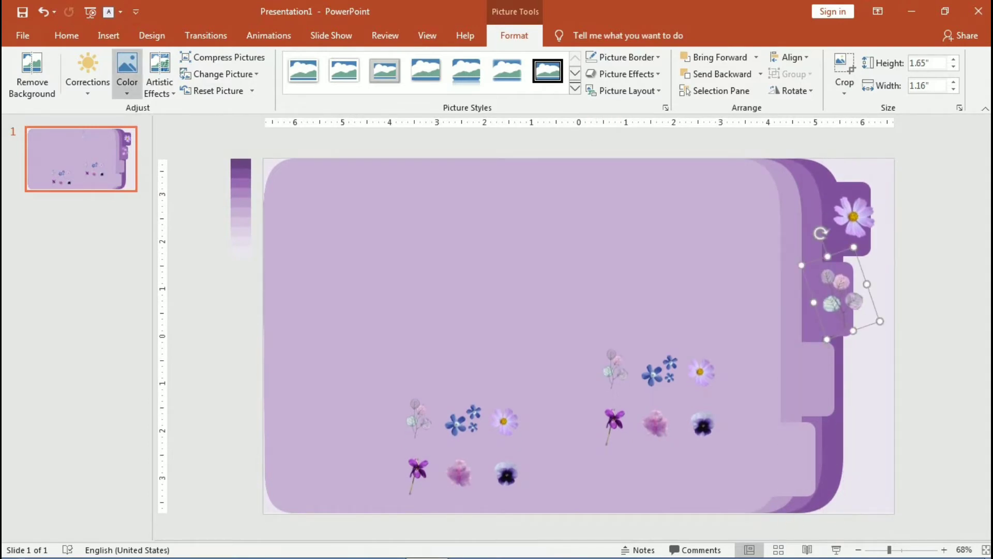
{"action": "left_click", "coordinate": [127, 73]}
{"action": "left_click", "coordinate": [87, 73]}
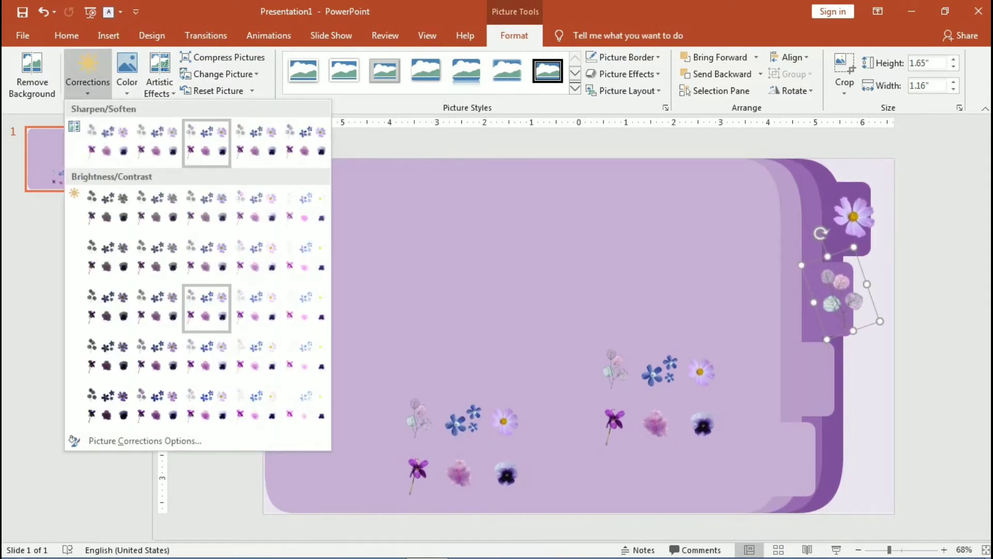
Crop the lower-right picture to the pink flower and set it, enlarged, on the third tab
{"action": "left_click", "coordinate": [256, 313]}
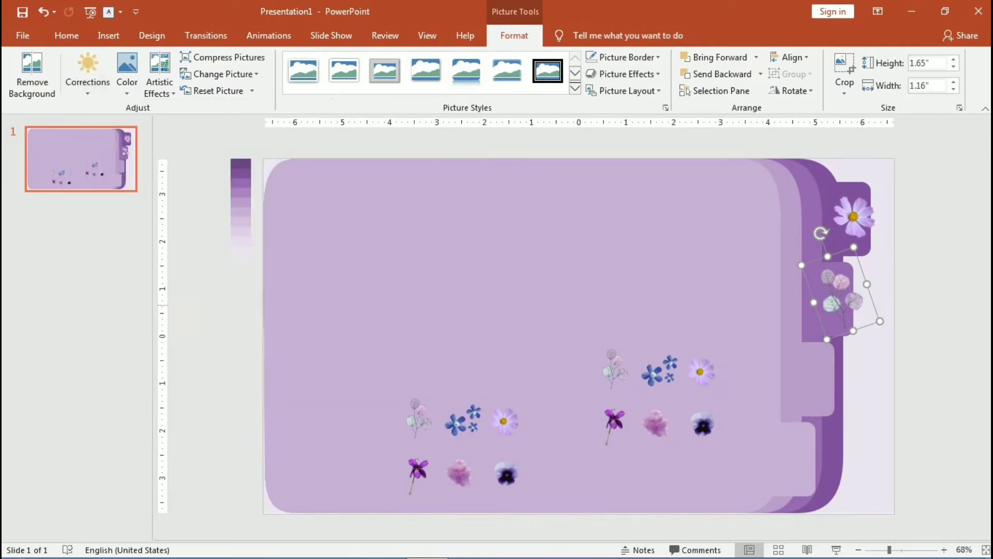
{"action": "key", "text": "ctrl+z"}
{"action": "left_click", "coordinate": [414, 259]}
{"action": "left_click", "coordinate": [658, 403]}
{"action": "left_click", "coordinate": [843, 70]}
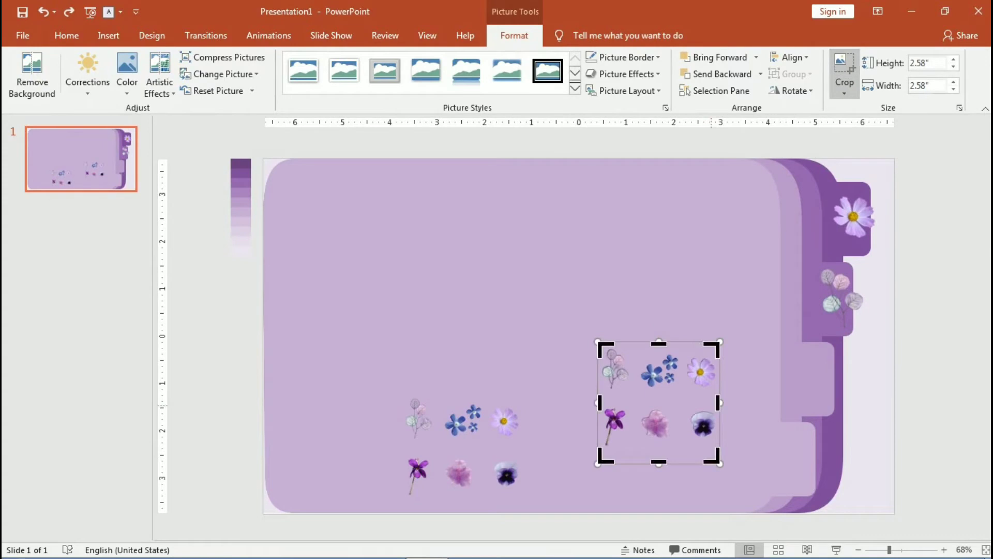
{"action": "key", "text": "Escape"}
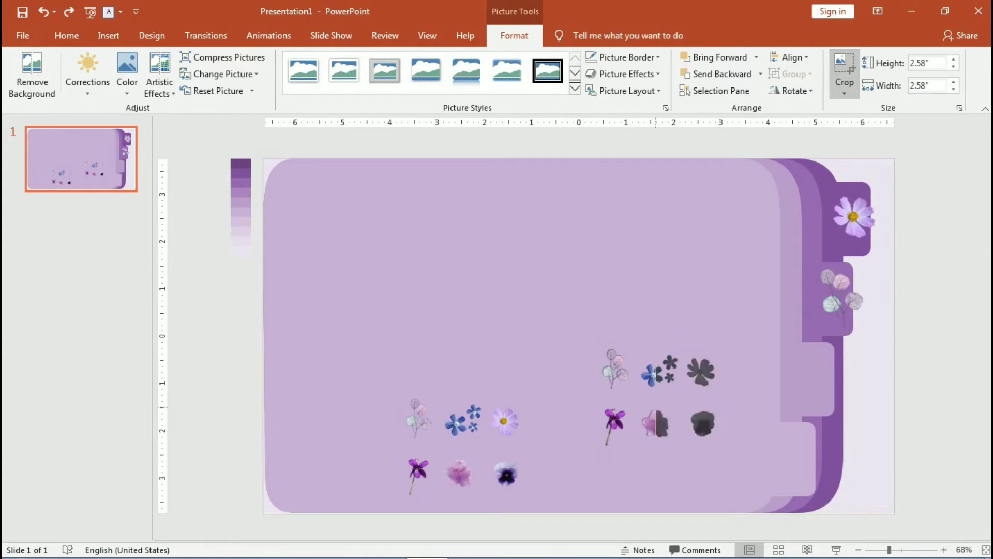
{"action": "key", "text": "ctrl+y"}
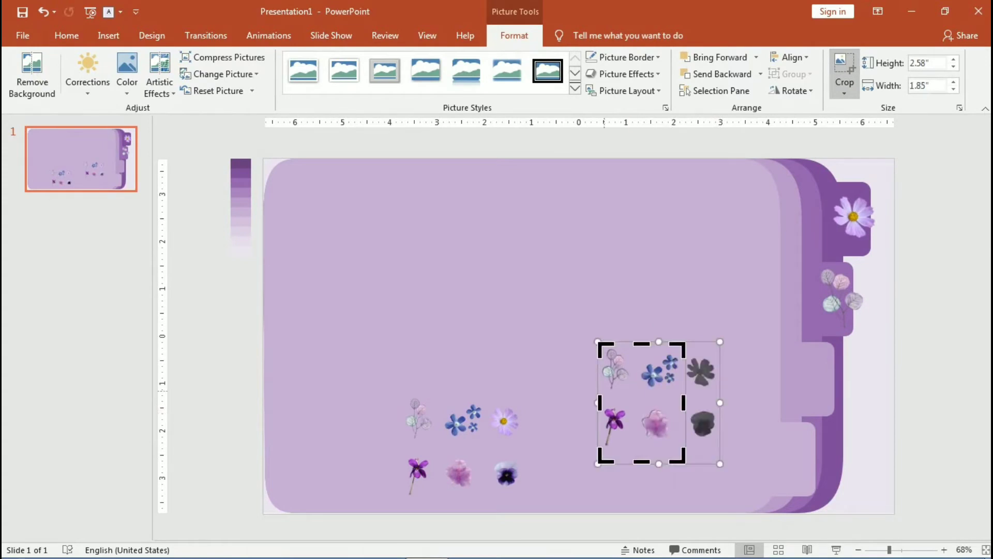
{"action": "key", "text": "Escape"}
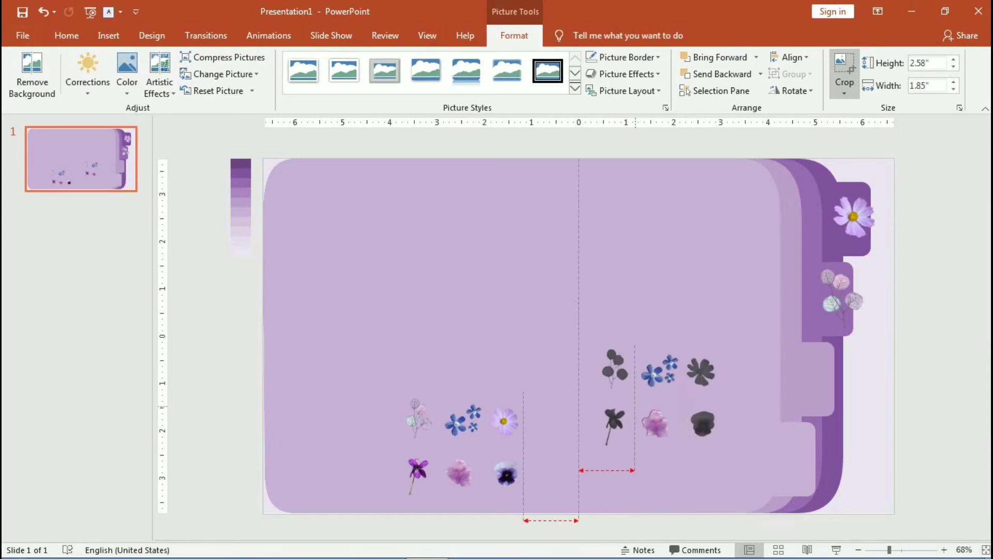
{"action": "left_click_drag", "start_coordinate": [597, 402], "coordinate": [635, 406]}
{"action": "left_click", "coordinate": [659, 434]}
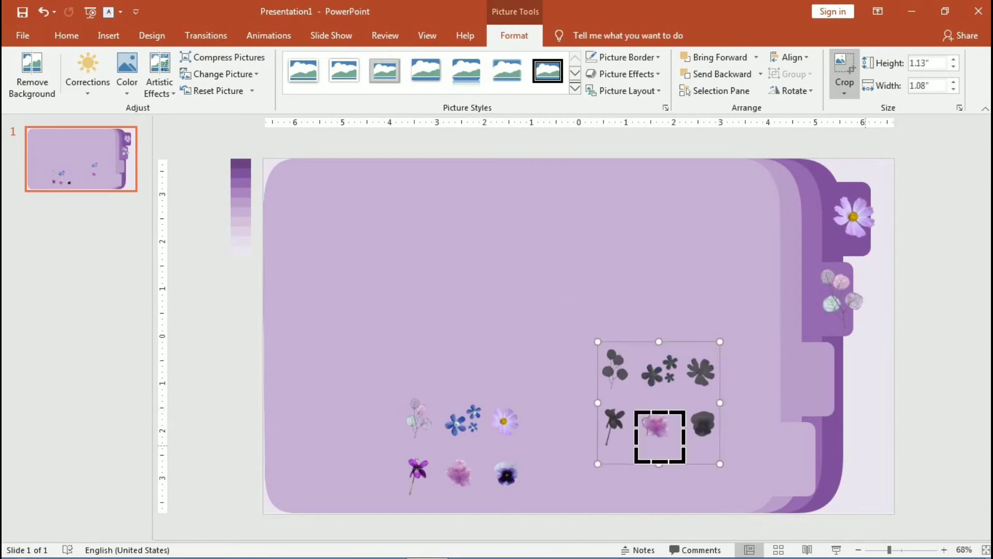
{"action": "left_click", "coordinate": [517, 259]}
{"action": "left_click", "coordinate": [660, 432]}
{"action": "left_click_drag", "start_coordinate": [667, 434], "coordinate": [815, 382]}
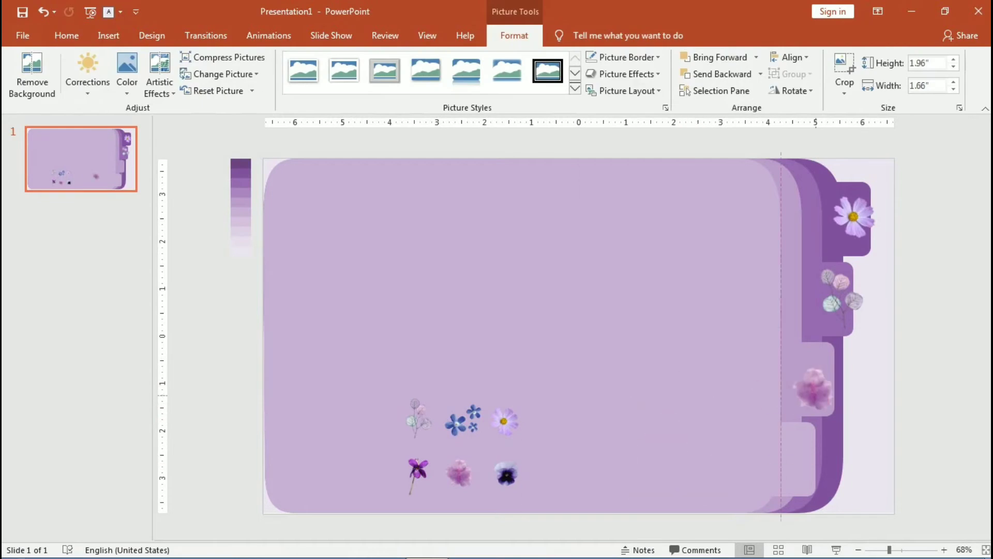
Crop the bottom six-flower picture to the blue flowers and place them on the bottom tab
{"action": "left_click", "coordinate": [461, 450]}
{"action": "left_click", "coordinate": [844, 67]}
{"action": "left_click_drag", "start_coordinate": [522, 453], "coordinate": [478, 445]}
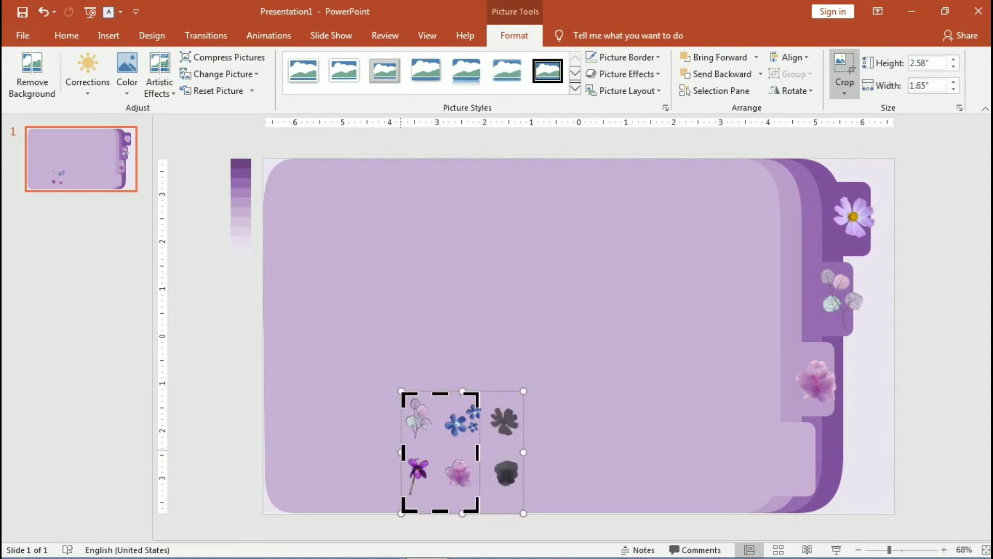
{"action": "left_click_drag", "start_coordinate": [403, 453], "coordinate": [447, 452]}
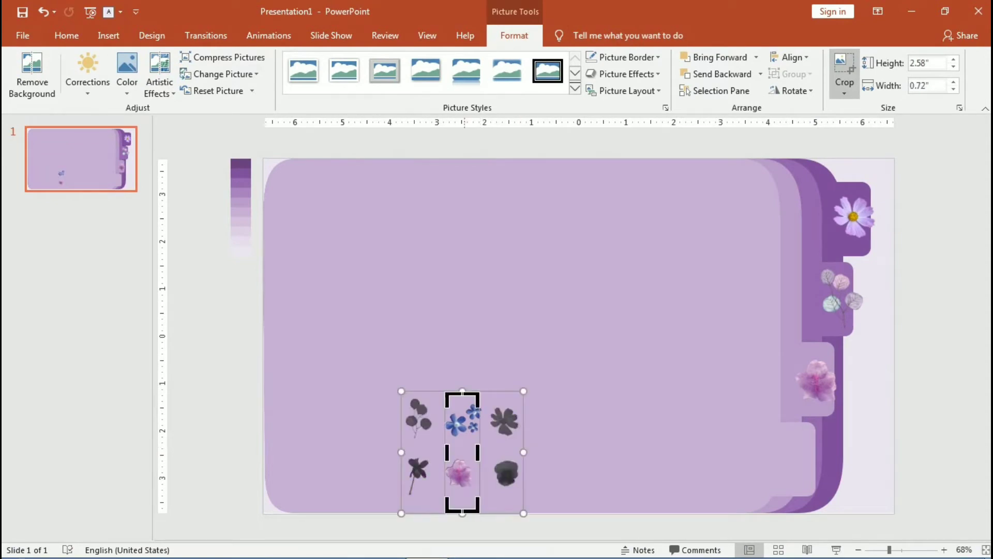
{"action": "mouse_move", "coordinate": [462, 511]}
{"action": "left_mouse_down"}
{"action": "mouse_move", "coordinate": [462, 442]}
{"action": "mouse_move", "coordinate": [489, 418]}
{"action": "left_mouse_up"}
{"action": "key", "text": "Escape"}
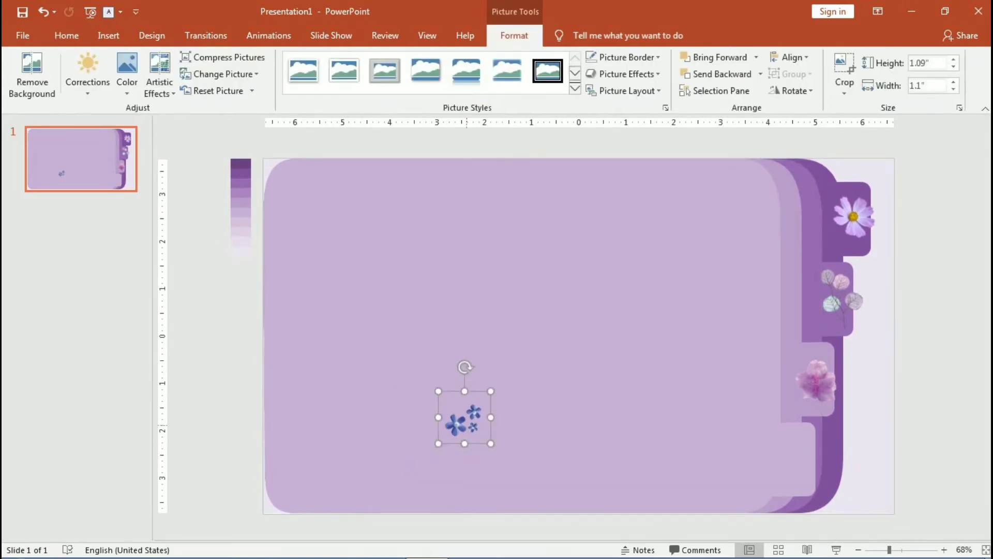
{"action": "left_click_drag", "start_coordinate": [465, 417], "coordinate": [798, 460]}
Look through the folder panel's Change Shape options, leaving the shape unchanged
{"action": "key", "text": "Escape"}
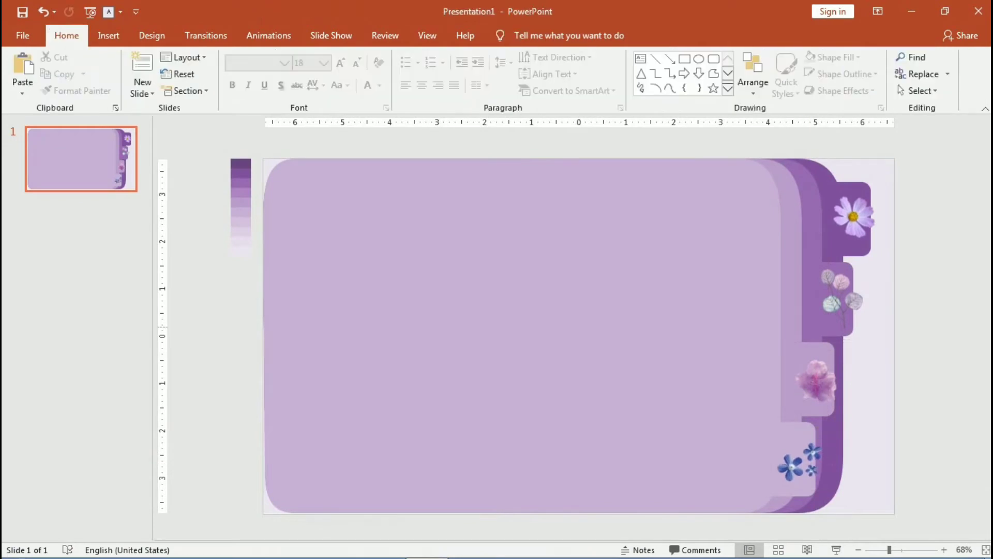
{"action": "left_click", "coordinate": [517, 337]}
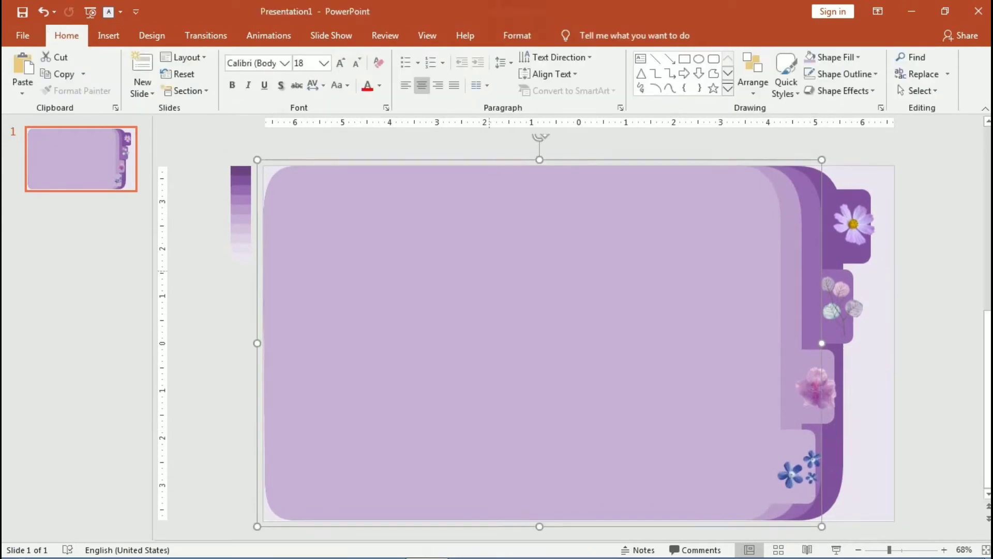
{"action": "left_click", "coordinate": [518, 35]}
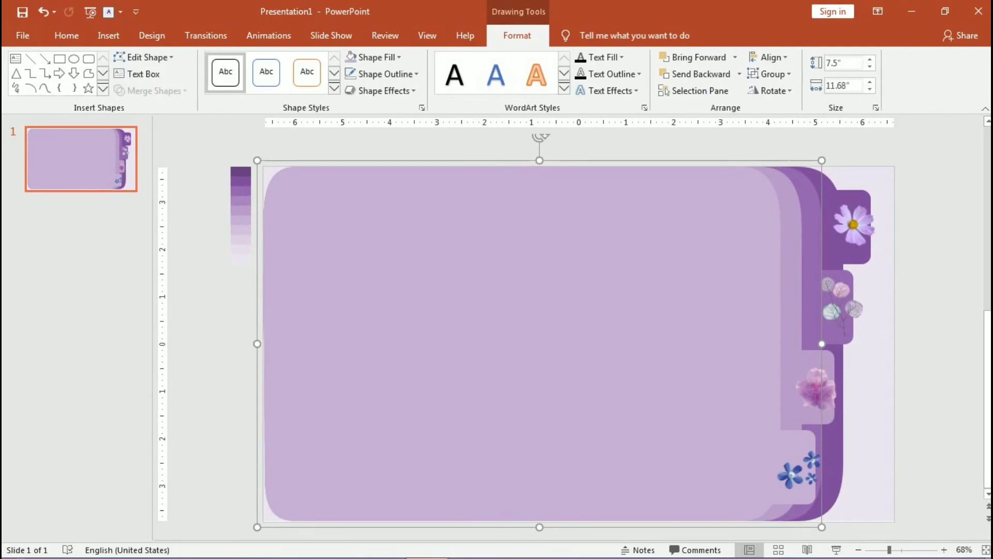
{"action": "left_click", "coordinate": [144, 57]}
{"action": "key", "text": "Escape"}
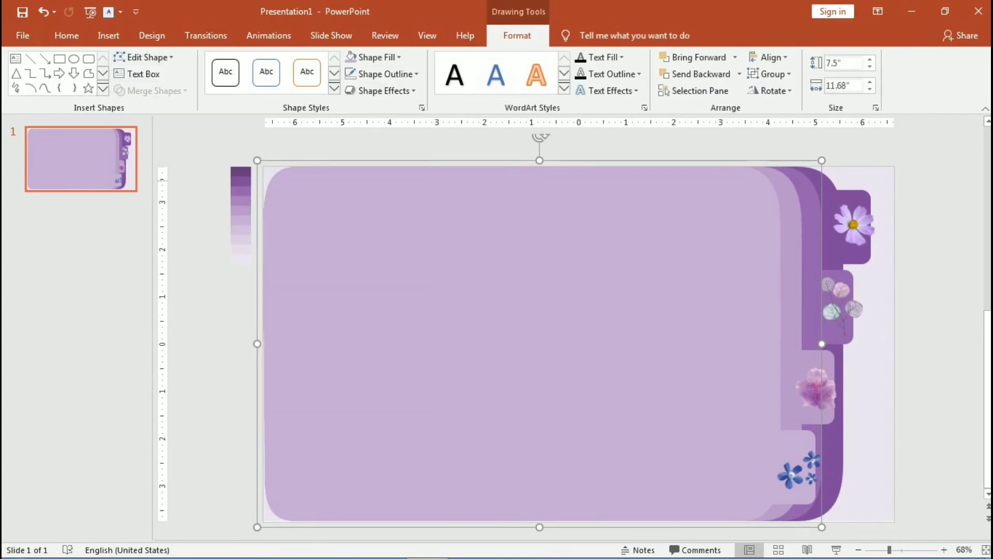
{"action": "key", "text": "Escape"}
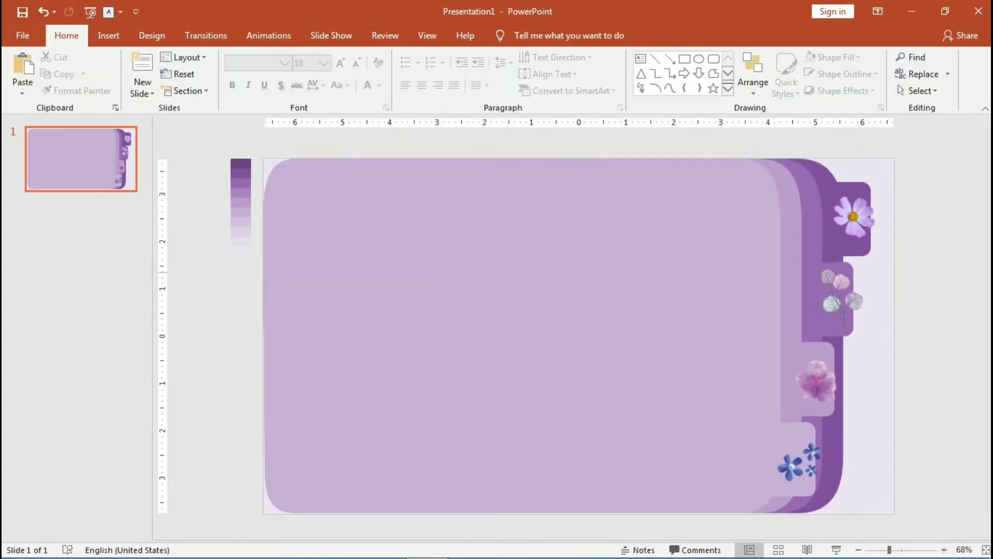
Shift all slide objects left to the slide edge, then preview the slide full screen
{"action": "key", "text": "ctrl+a"}
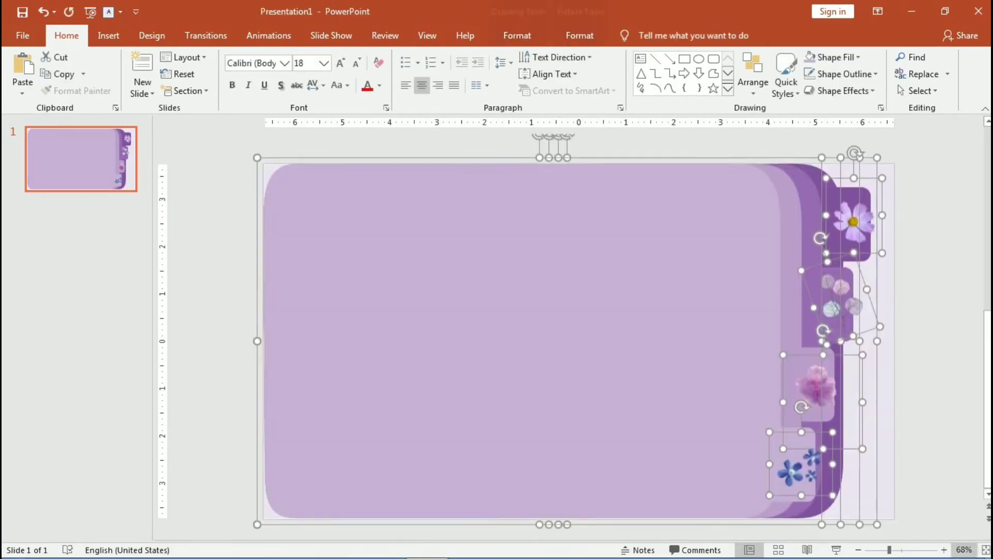
{"action": "key", "text": "Left"}
{"action": "key", "text": "Left"}
{"action": "key", "text": "Left"}
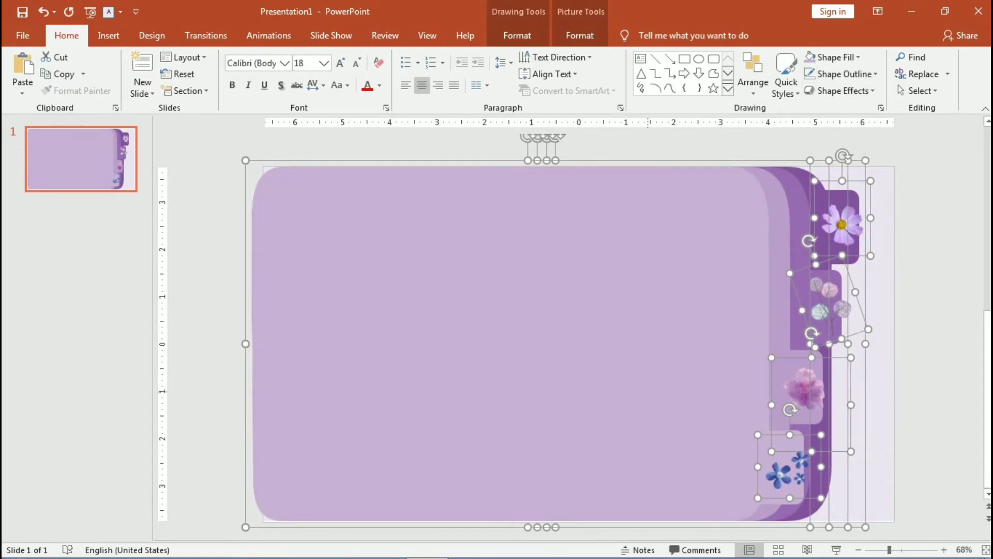
{"action": "key", "text": "Left"}
{"action": "key", "text": "Left"}
{"action": "key", "text": "Left"}
{"action": "key", "text": "Left"}
{"action": "key", "text": "Left"}
{"action": "key", "text": "Left"}
{"action": "key", "text": "Left"}
{"action": "key", "text": "Left"}
{"action": "key", "text": "Left"}
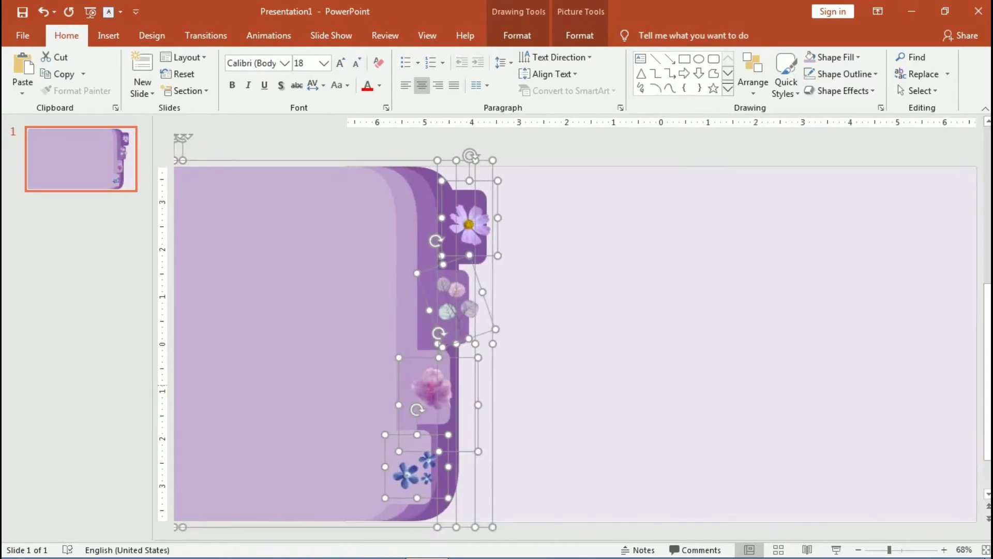
{"action": "key", "text": "Escape"}
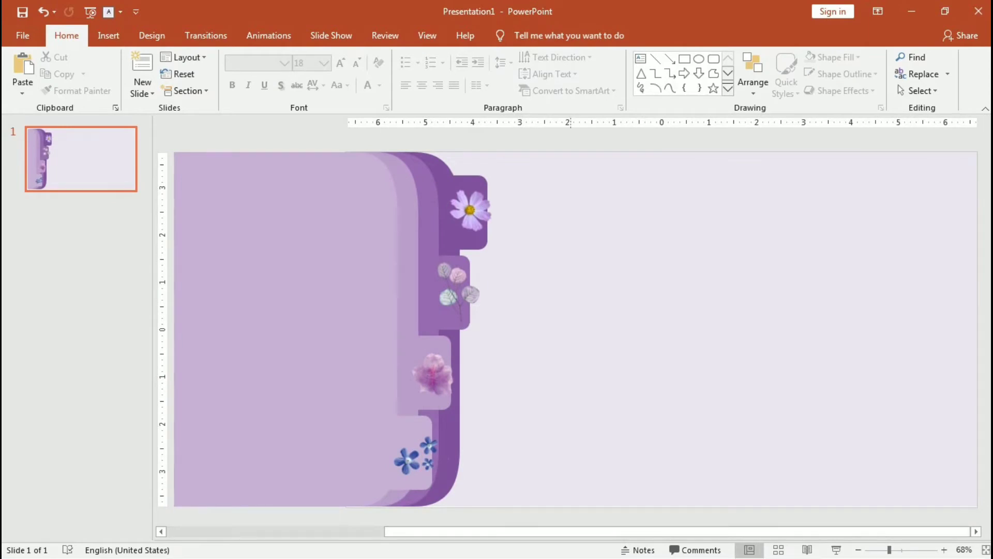
{"action": "key", "text": "F5"}
{"action": "key", "text": "Escape"}
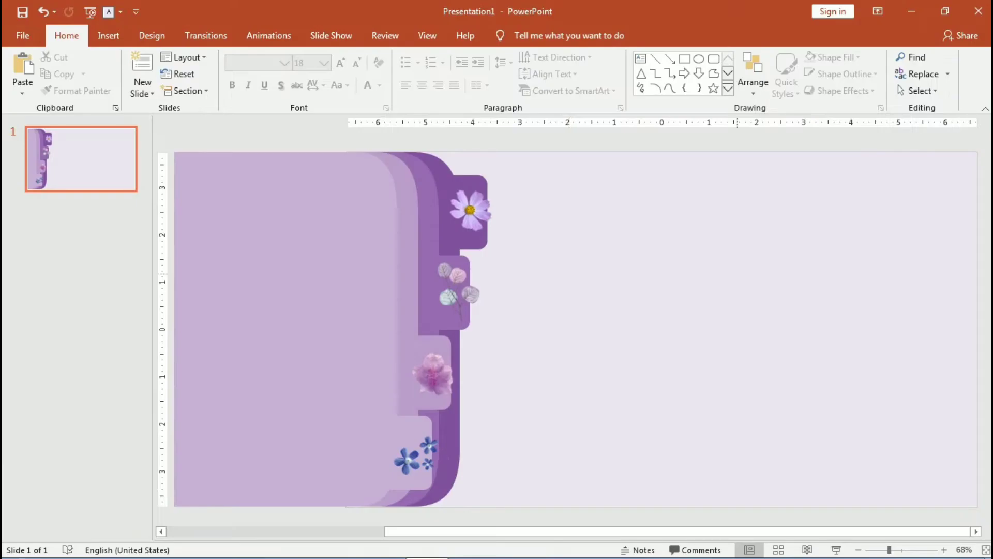
Insert the butterfly and bunting decoration picture onto the slide
{"action": "left_click", "coordinate": [108, 35]}
{"action": "left_click", "coordinate": [108, 73]}
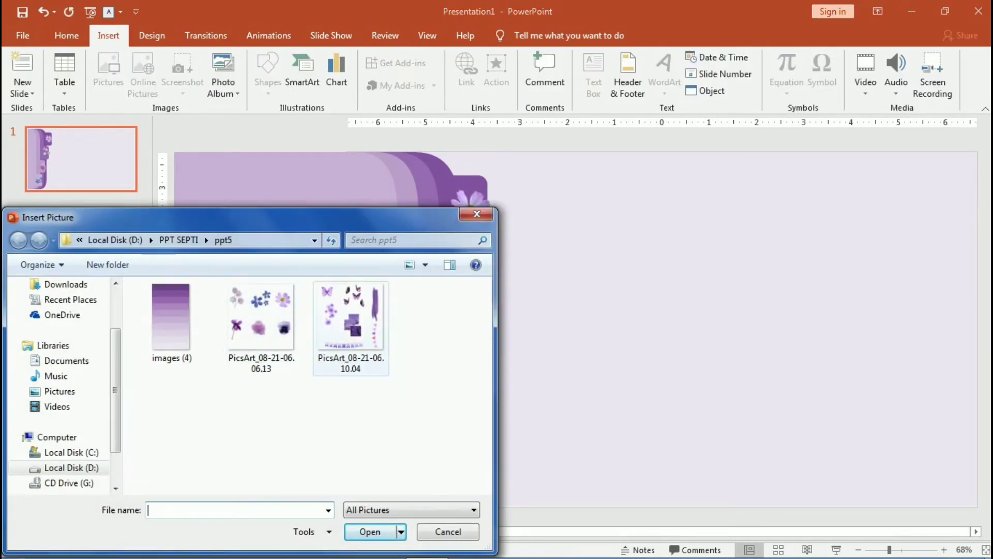
{"action": "left_click", "coordinate": [350, 321]}
{"action": "left_click", "coordinate": [370, 531]}
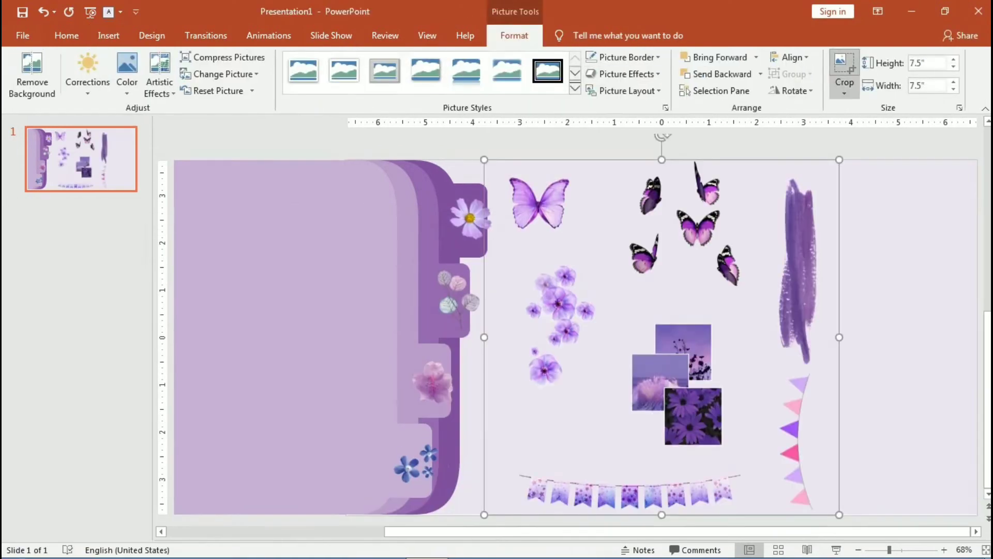
Crop the decoration picture down to just the purple bunting banner
{"action": "left_click", "coordinate": [844, 72]}
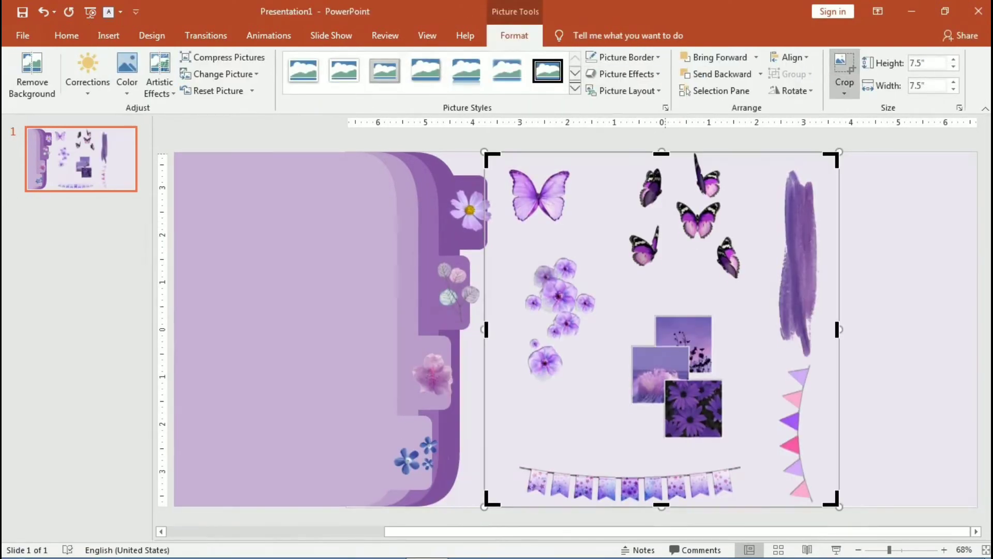
{"action": "left_click_drag", "start_coordinate": [662, 154], "coordinate": [662, 460]}
{"action": "left_click_drag", "start_coordinate": [835, 483], "coordinate": [775, 482]}
{"action": "left_click", "coordinate": [853, 310]}
Move the bunting banner to the slide's top-right corner
{"action": "left_click_drag", "start_coordinate": [616, 481], "coordinate": [874, 161]}
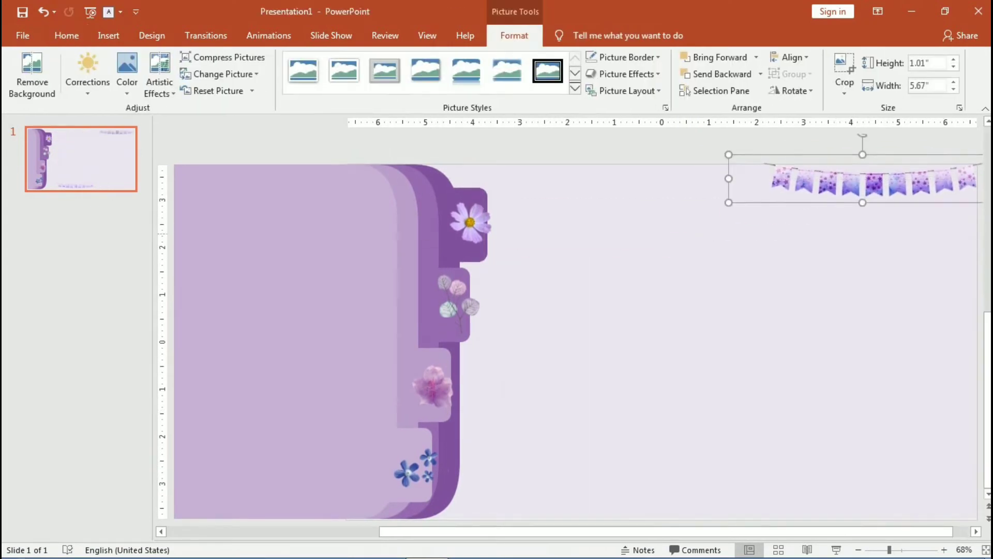
{"action": "scroll", "coordinate": [853, 197], "scroll_direction": "up", "scroll_amount": 2}
{"action": "scroll", "coordinate": [574, 331], "scroll_direction": "down", "scroll_amount": 2}
{"action": "key", "text": "Escape"}
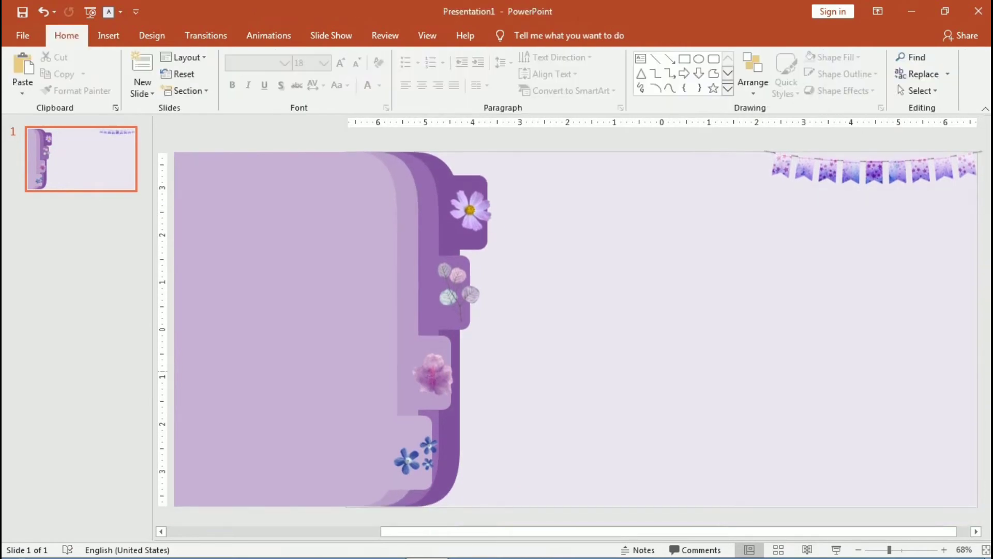
{"action": "left_click", "coordinate": [108, 35]}
{"action": "left_click", "coordinate": [264, 72]}
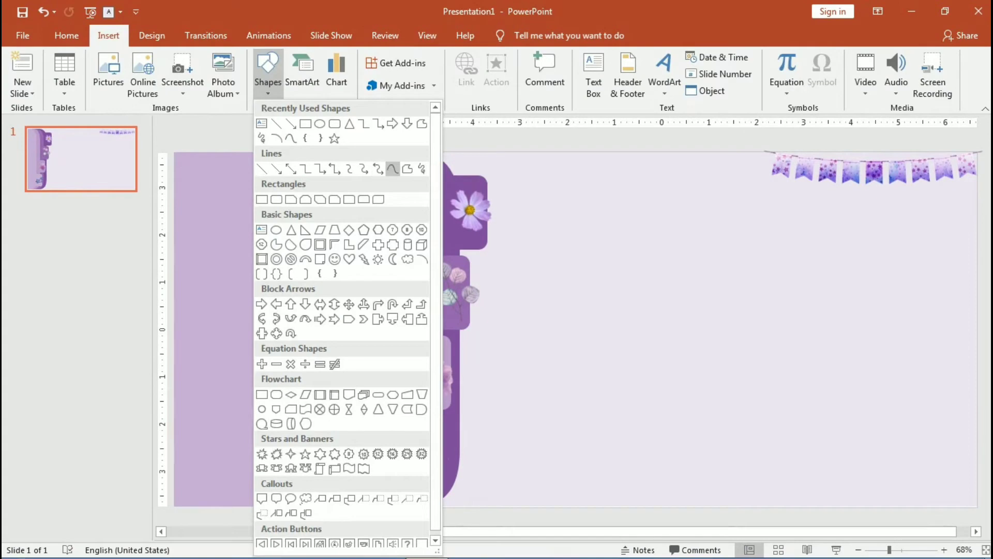
Draw a trial freehand line on the slide's right side, then delete it
{"action": "left_click", "coordinate": [407, 168]}
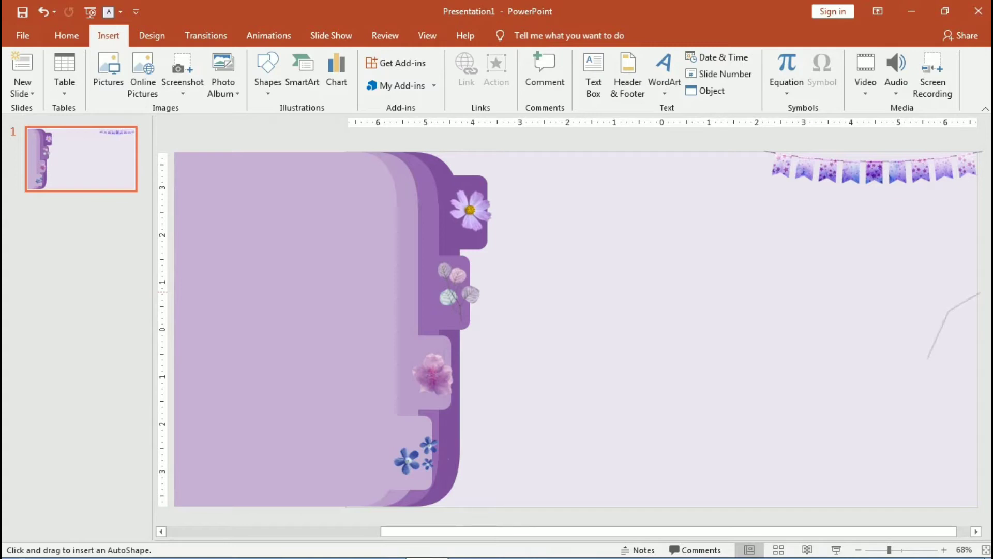
{"action": "left_click_drag", "start_coordinate": [900, 358], "coordinate": [830, 429]}
{"action": "double_click", "coordinate": [851, 462]}
{"action": "key", "text": "Delete"}
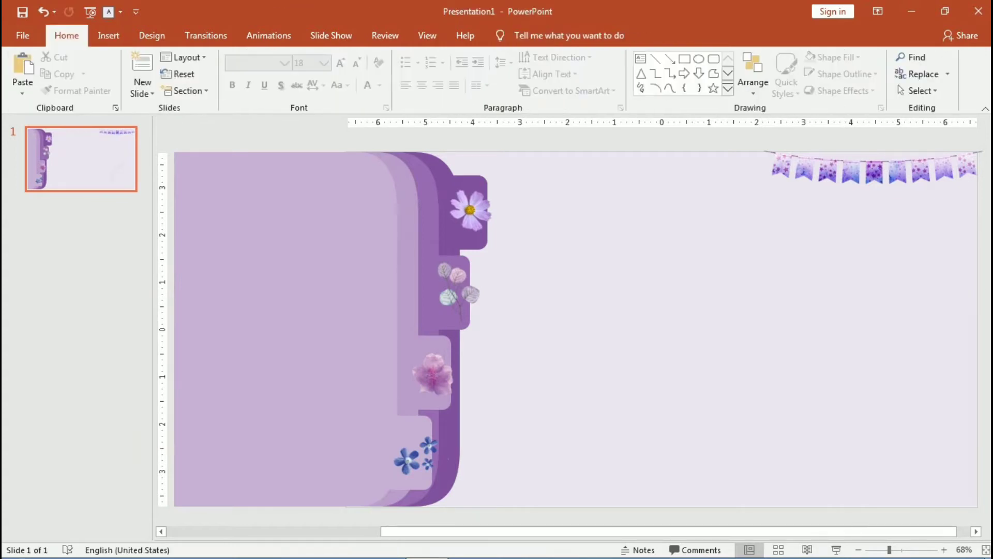
Draw a second curving scribble down the right side and delete it as well
{"action": "left_click", "coordinate": [108, 35]}
{"action": "left_click", "coordinate": [267, 72]}
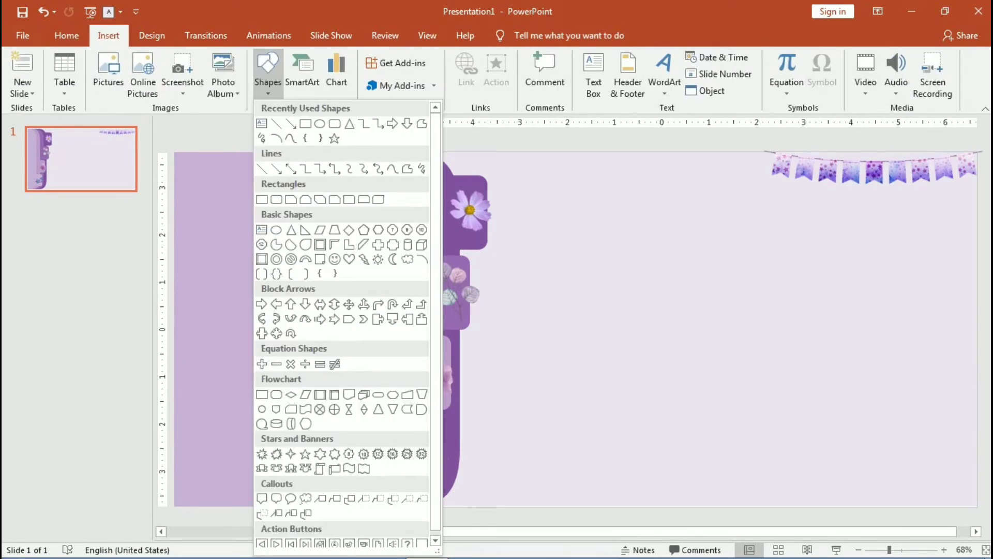
{"action": "left_click", "coordinate": [392, 169]}
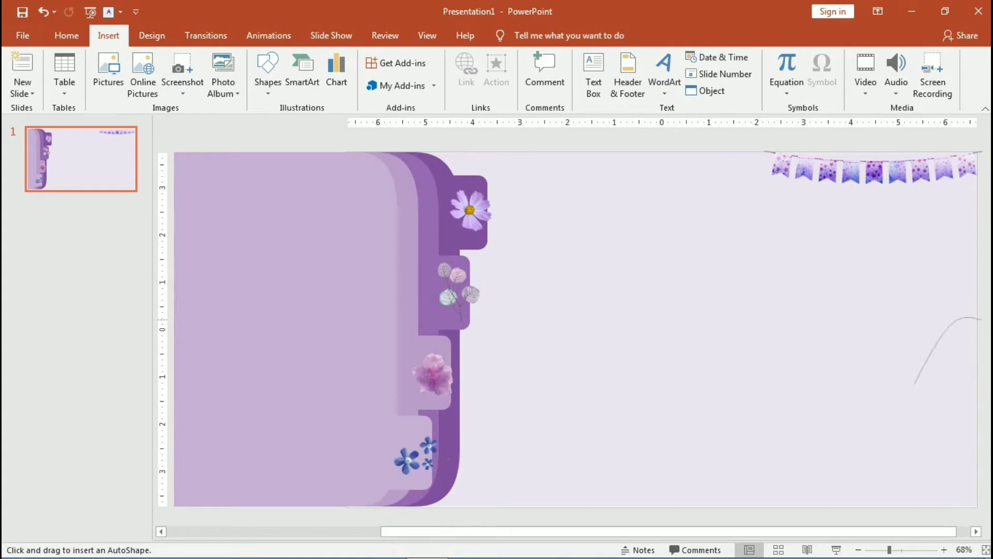
{"action": "left_click_drag", "start_coordinate": [895, 465], "coordinate": [850, 483]}
{"action": "left_click_drag", "start_coordinate": [861, 524], "coordinate": [827, 558]}
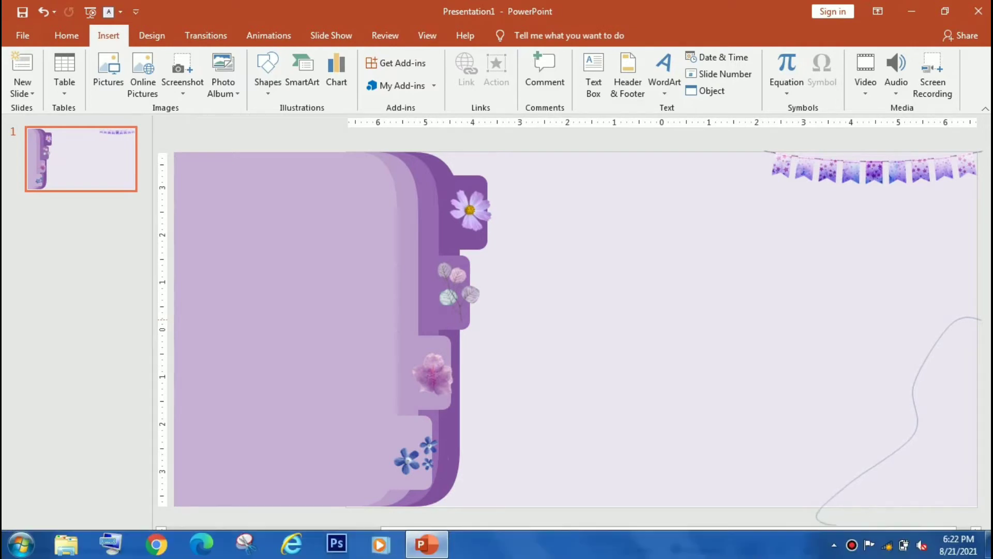
{"action": "left_click_drag", "start_coordinate": [914, 523], "coordinate": [915, 521]}
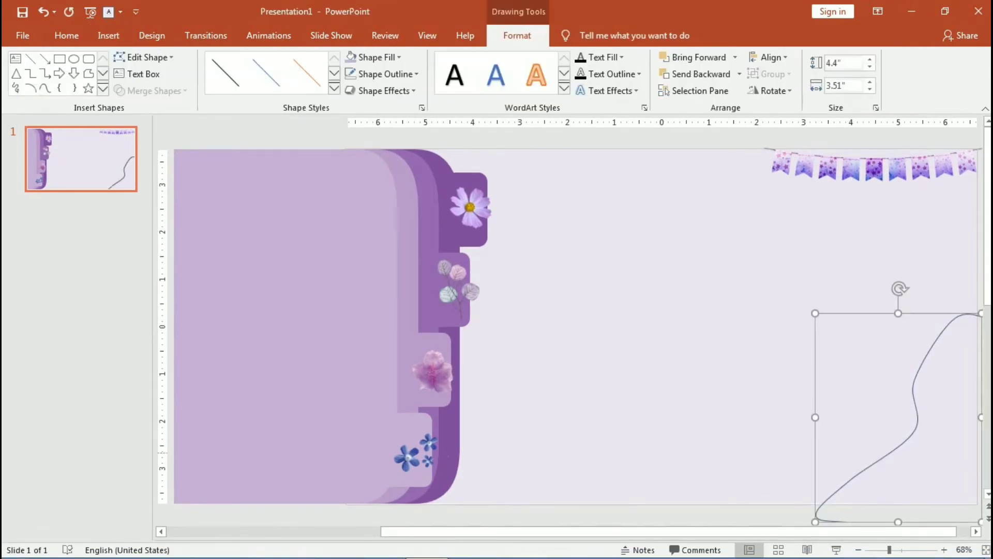
{"action": "scroll", "coordinate": [655, 327], "scroll_direction": "right", "scroll_amount": 1}
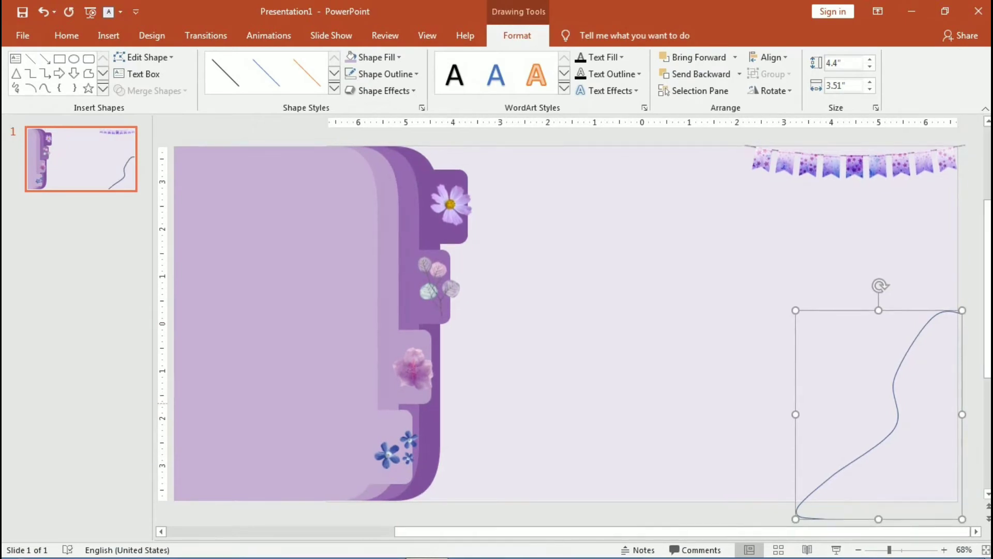
{"action": "key", "text": "Delete"}
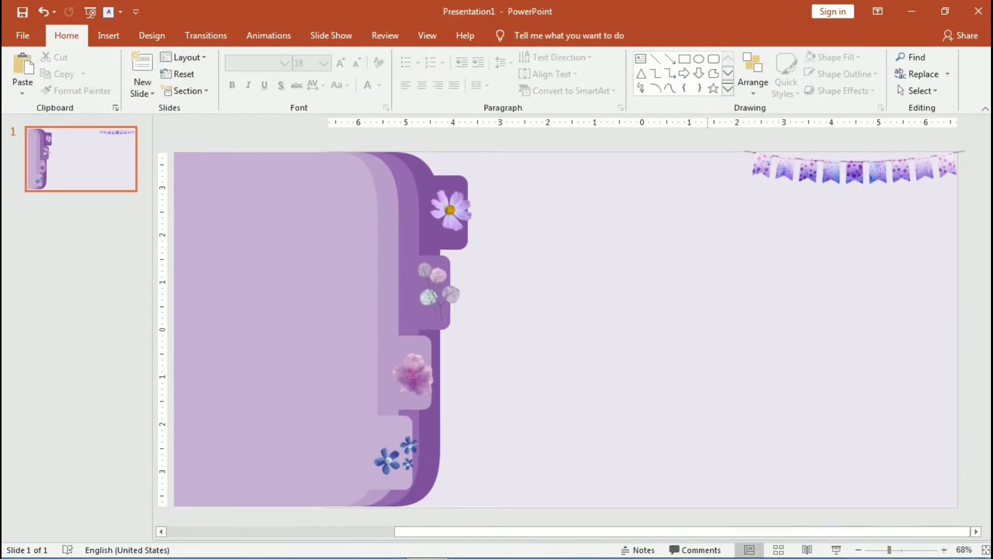
Draw a closed curve blob from four points in the slide's bottom-right corner
{"action": "left_click_drag", "start_coordinate": [889, 550], "coordinate": [885, 550]}
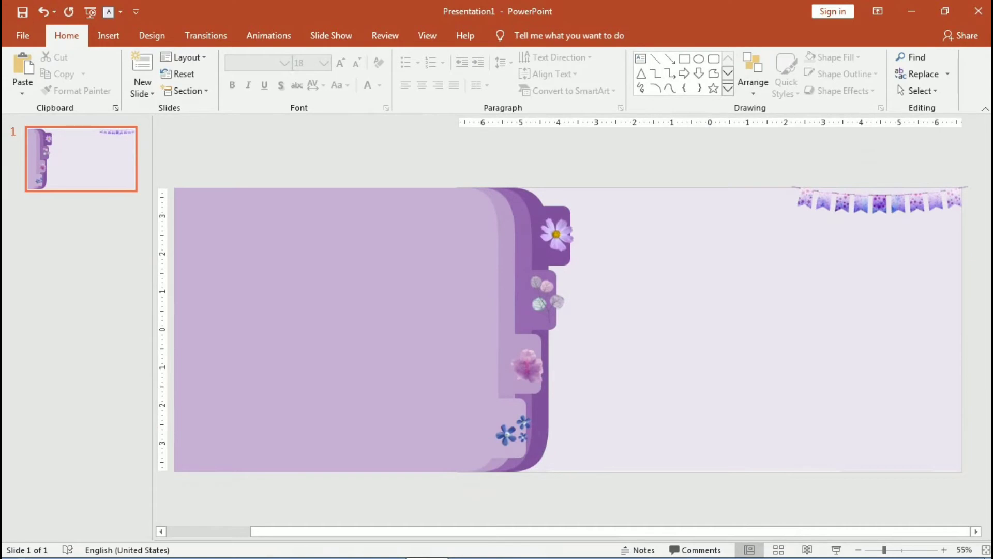
{"action": "key", "text": "alt+n"}
{"action": "left_click", "coordinate": [268, 72]}
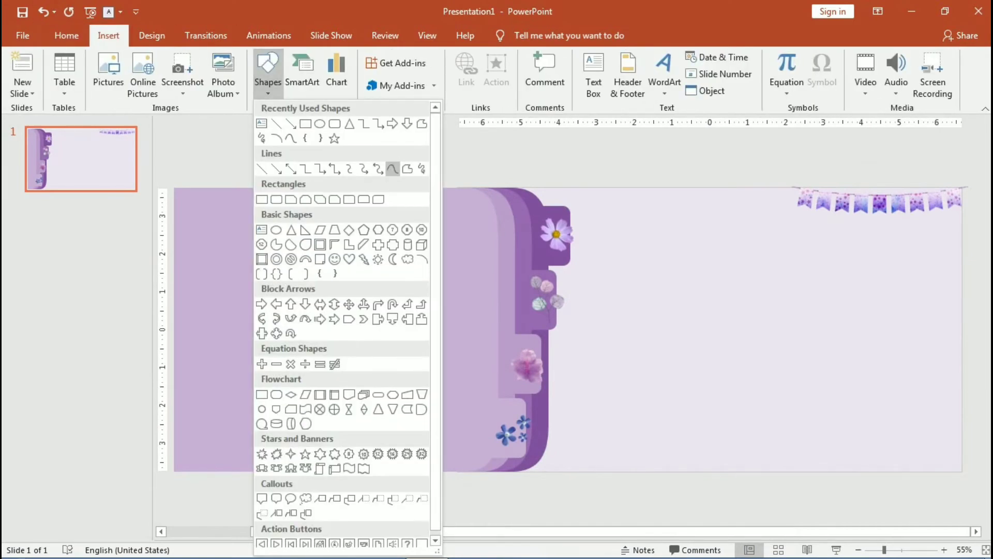
{"action": "left_click", "coordinate": [393, 169]}
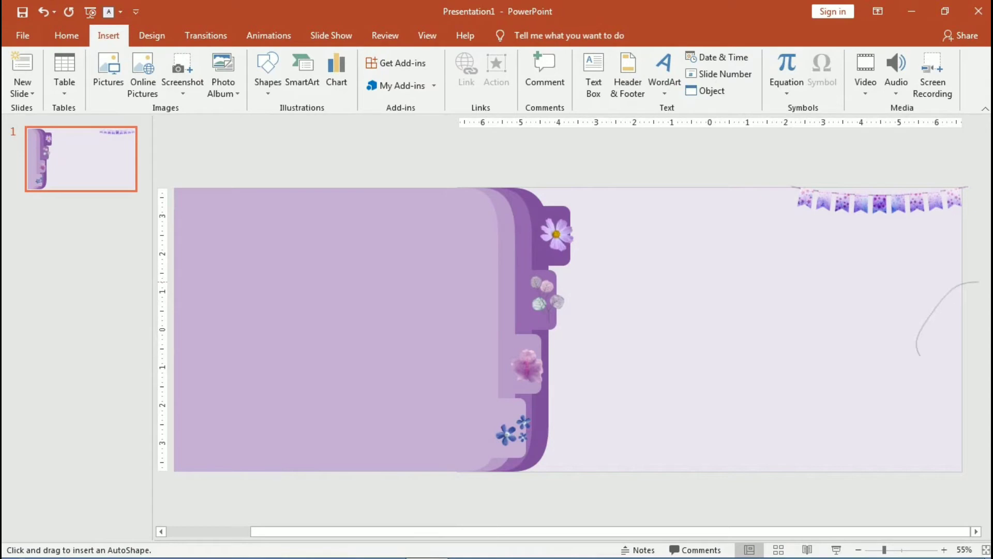
{"action": "left_click", "coordinate": [923, 387]}
{"action": "left_click", "coordinate": [851, 477]}
{"action": "left_click", "coordinate": [981, 488]}
{"action": "left_click", "coordinate": [978, 282]}
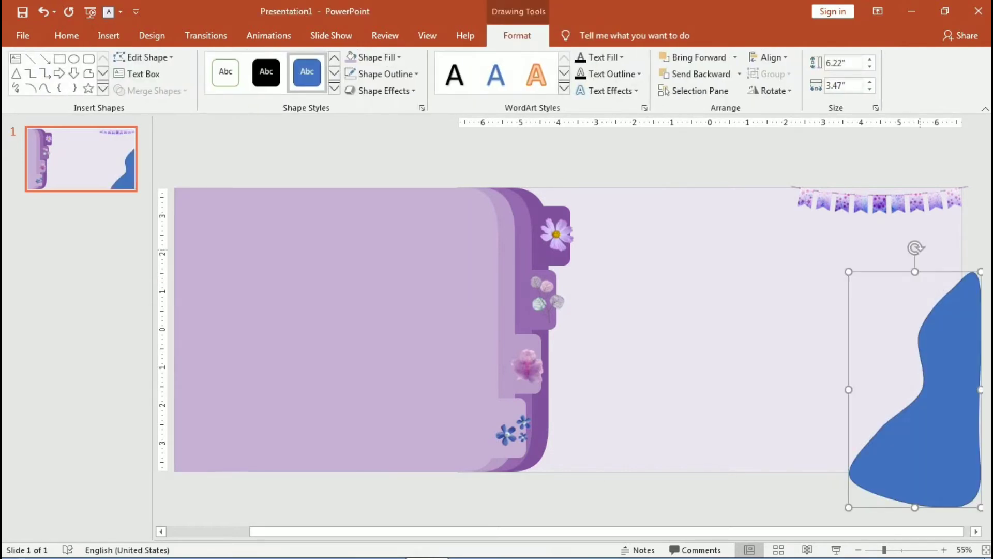
Tilt the blob clockwise and recolour its fill from blue to purple
{"action": "left_click_drag", "start_coordinate": [916, 248], "coordinate": [979, 254]}
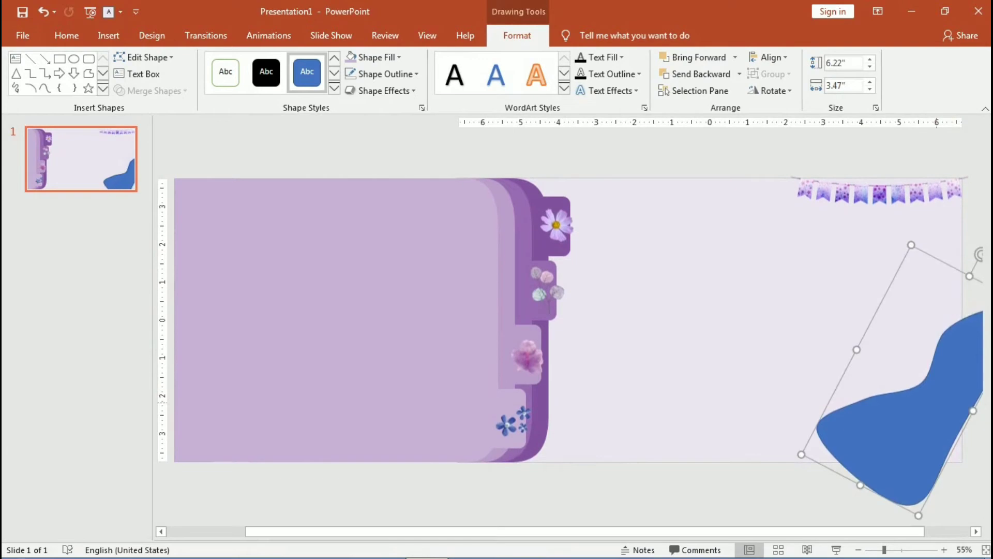
{"action": "left_click_drag", "start_coordinate": [979, 255], "coordinate": [981, 253]}
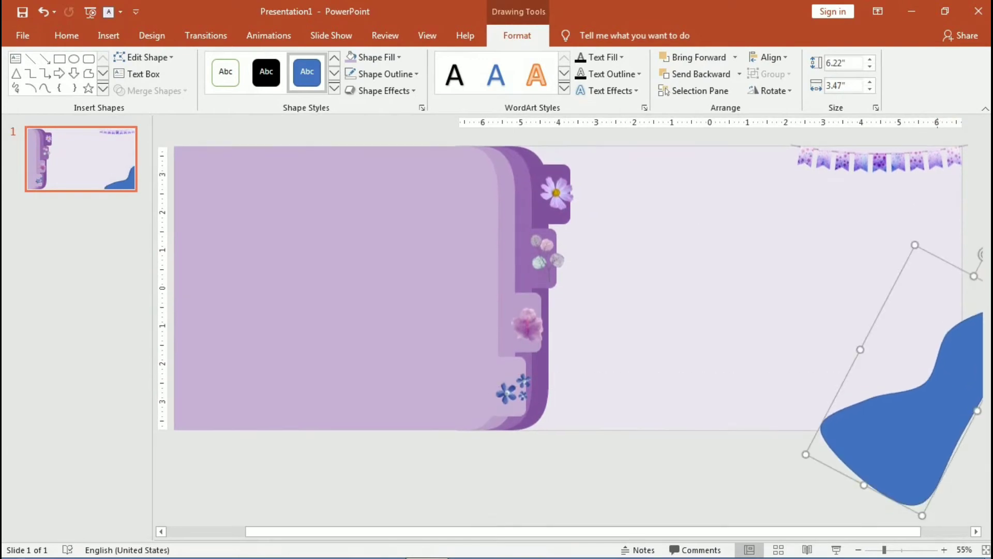
{"action": "left_click", "coordinate": [371, 57]}
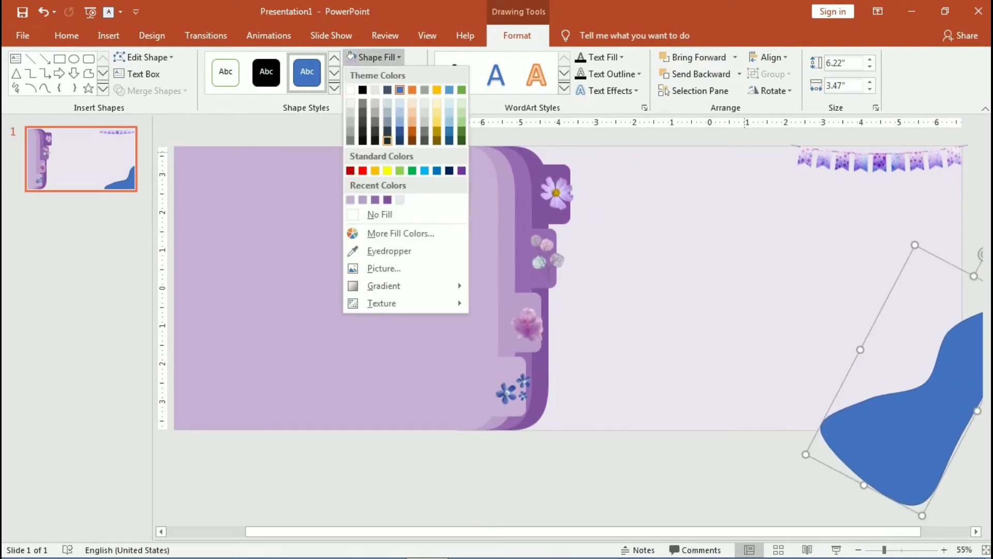
{"action": "left_click", "coordinate": [387, 200]}
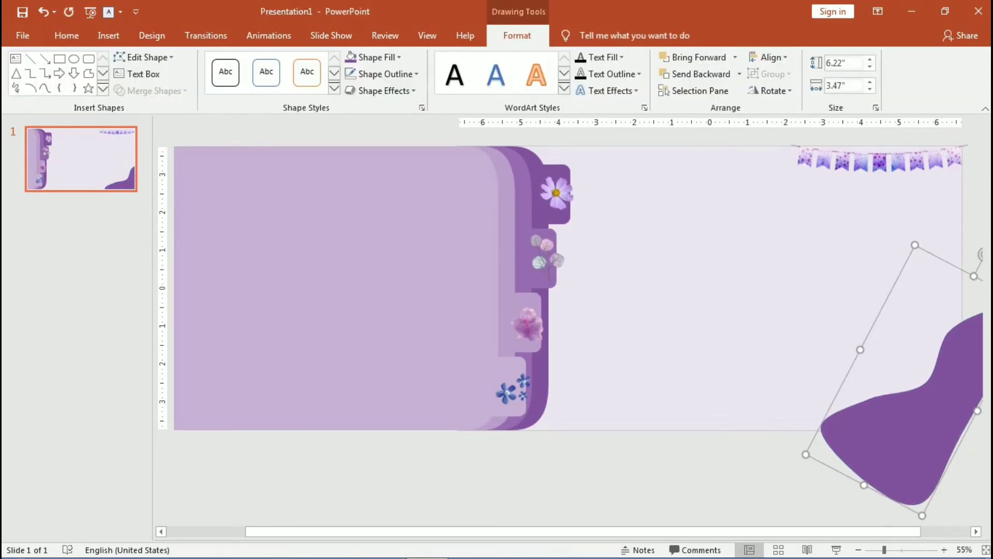
{"action": "left_click", "coordinate": [80, 233]}
{"action": "left_click", "coordinate": [109, 35]}
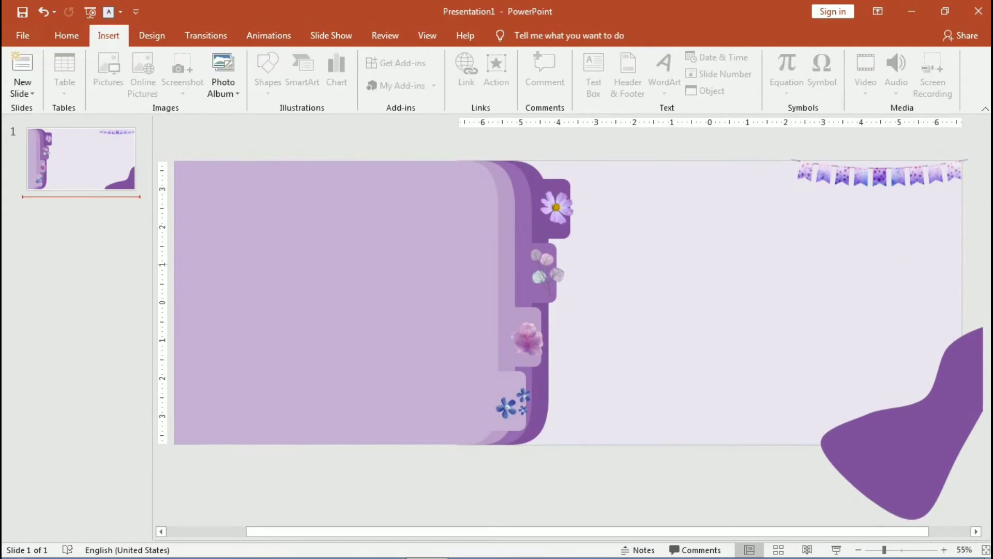
{"action": "left_click", "coordinate": [267, 67]}
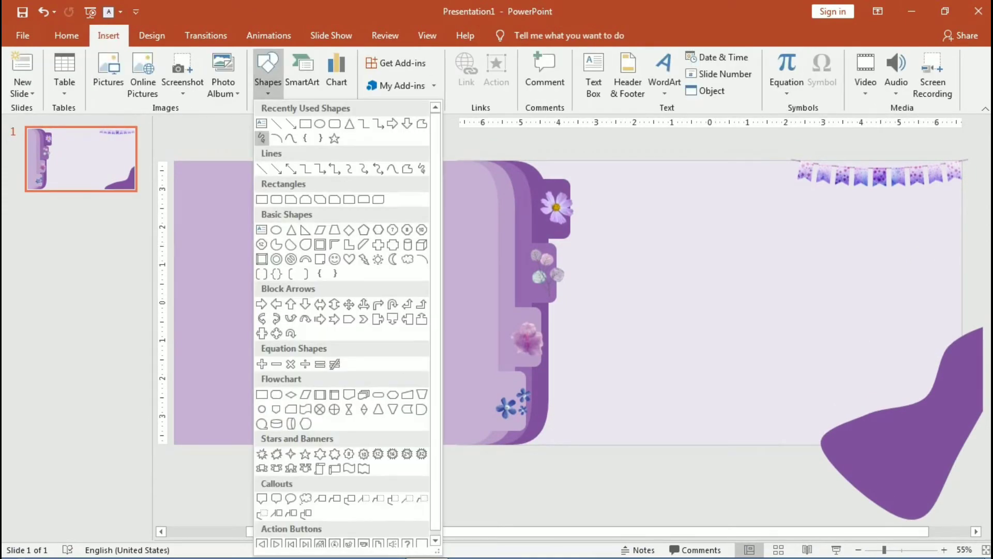
Draw a wavy scribble along the slide bottom with a purple 2¼ pt outline
{"action": "left_click", "coordinate": [363, 123]}
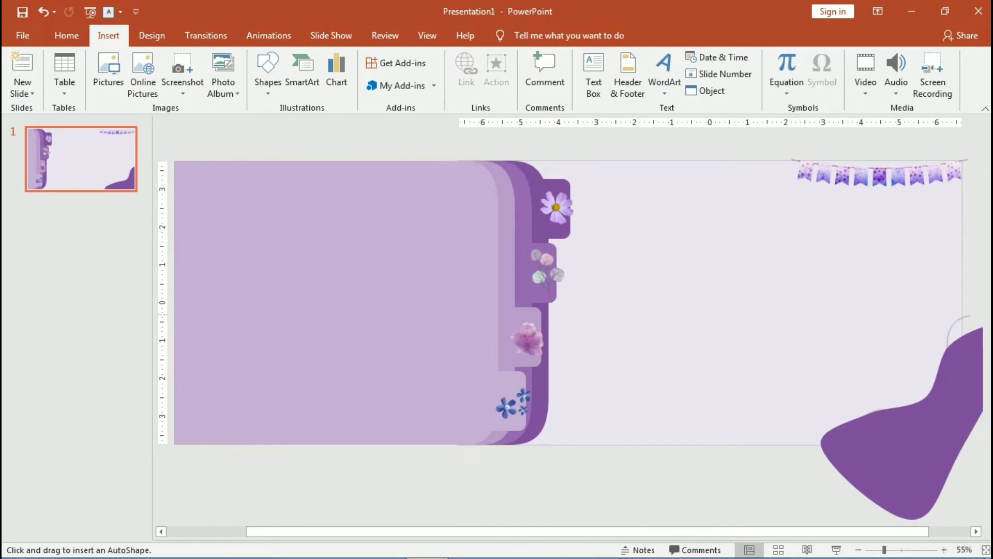
{"action": "left_click_drag", "start_coordinate": [729, 432], "coordinate": [623, 451]}
{"action": "left_click", "coordinate": [351, 56]}
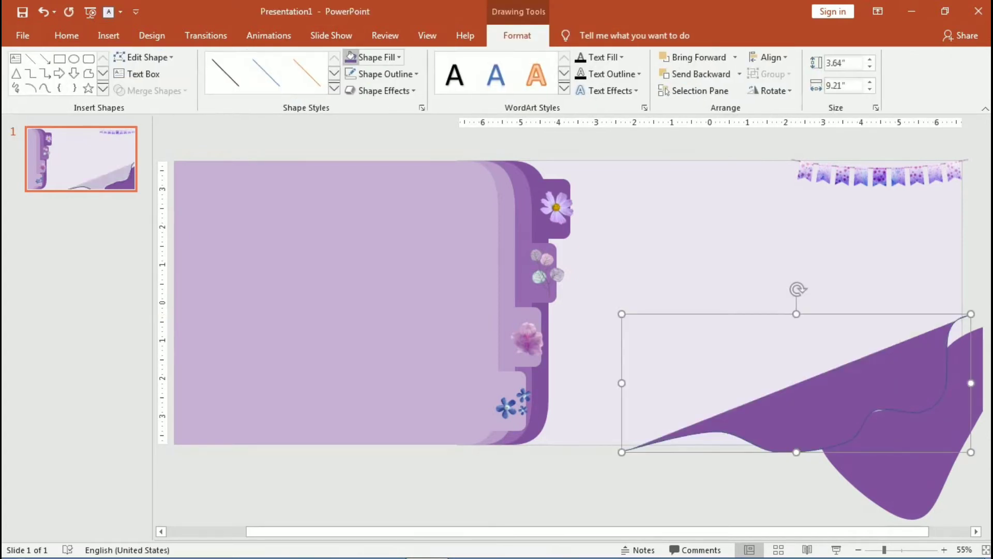
{"action": "key", "text": "ctrl+z"}
{"action": "left_click", "coordinate": [385, 73]}
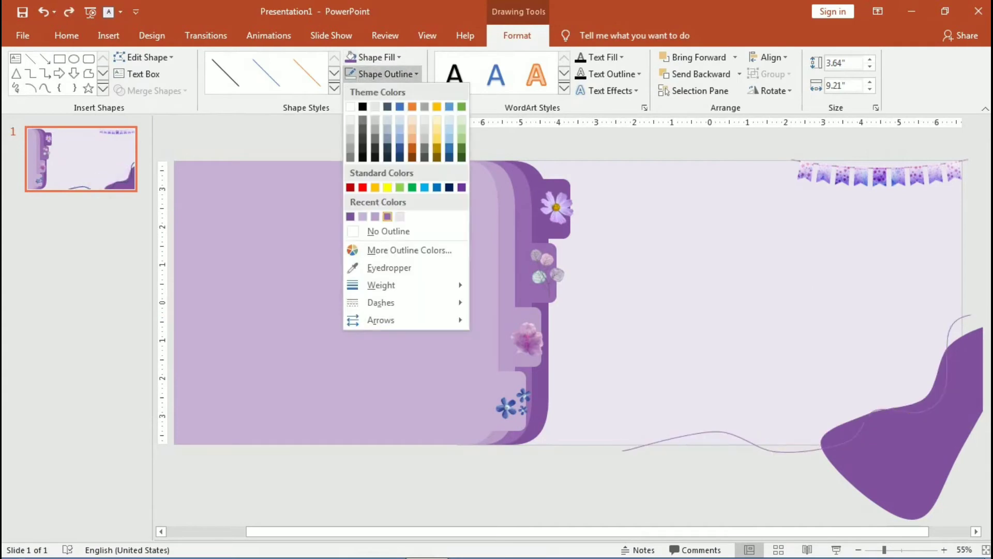
{"action": "left_click", "coordinate": [387, 216]}
{"action": "left_click", "coordinate": [385, 73]}
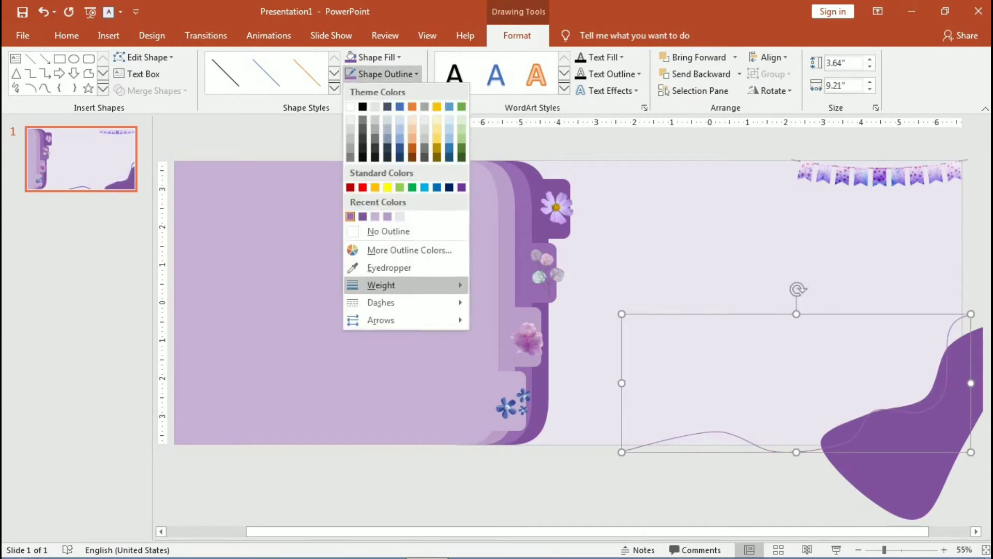
{"action": "left_click", "coordinate": [517, 304]}
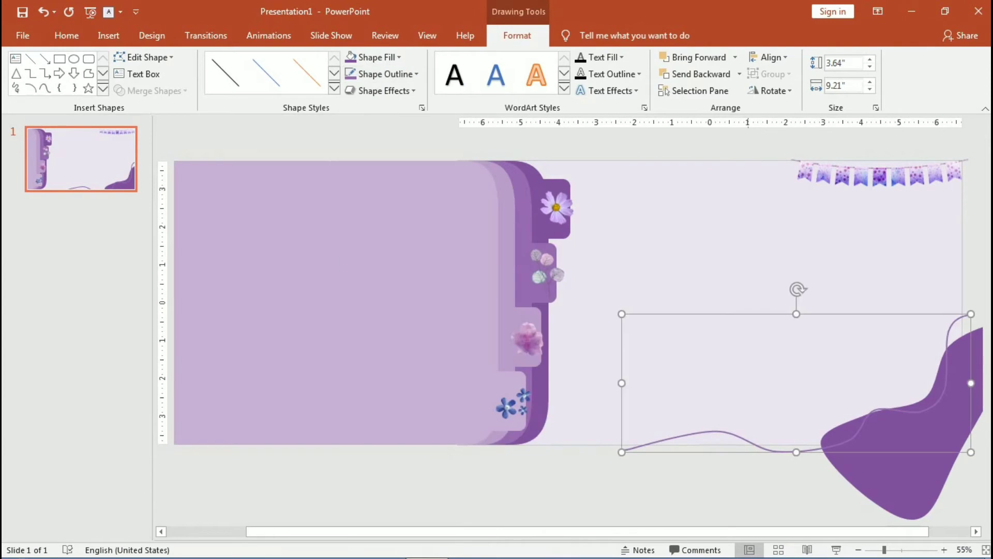
Duplicate the wavy line and give the copy a white outline
{"action": "key", "text": "ctrl+v"}
{"action": "left_click", "coordinate": [372, 57]}
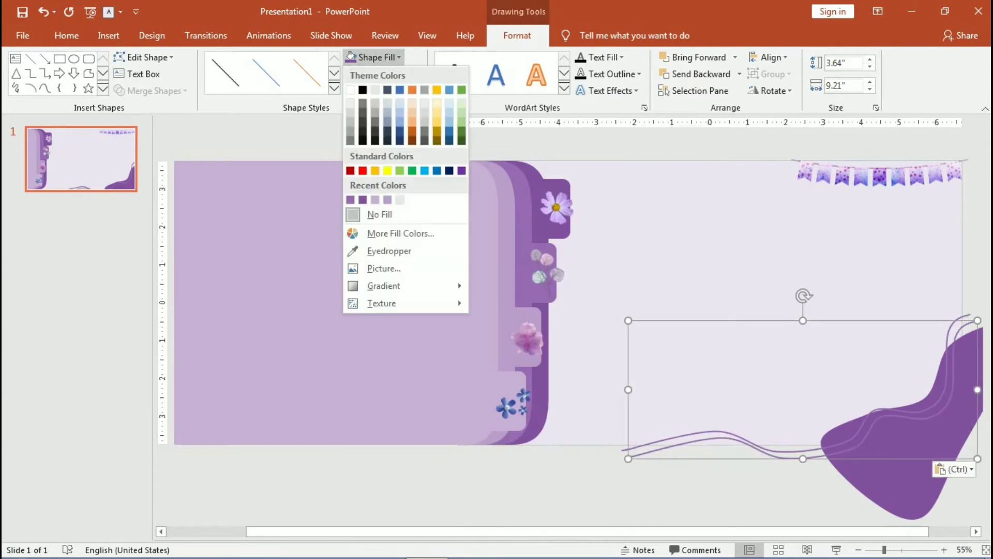
{"action": "left_click", "coordinate": [393, 212]}
{"action": "left_click", "coordinate": [385, 73]}
{"action": "left_click", "coordinate": [352, 107]}
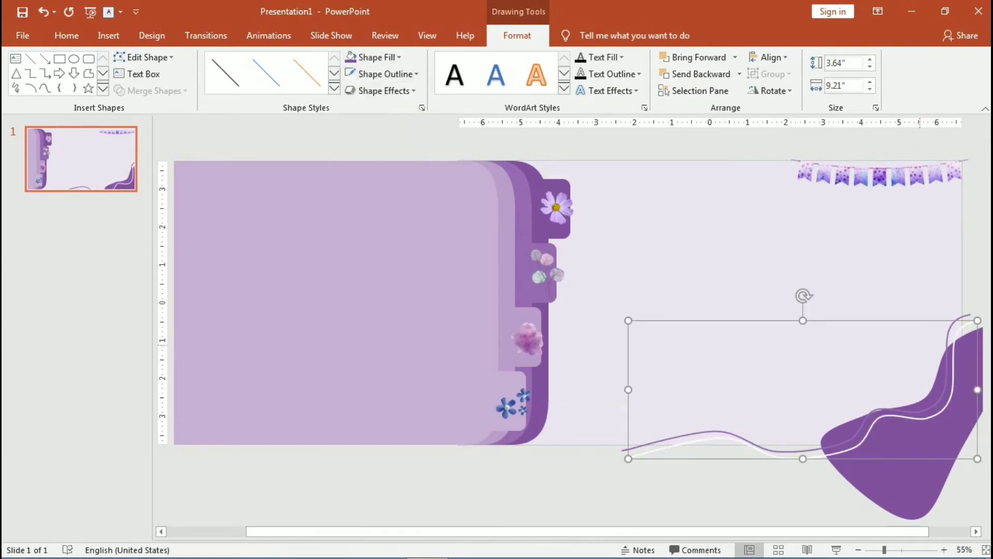
Rotate the white line 90° right and angle it diagonally across the purple blob
{"action": "left_click", "coordinate": [771, 91]}
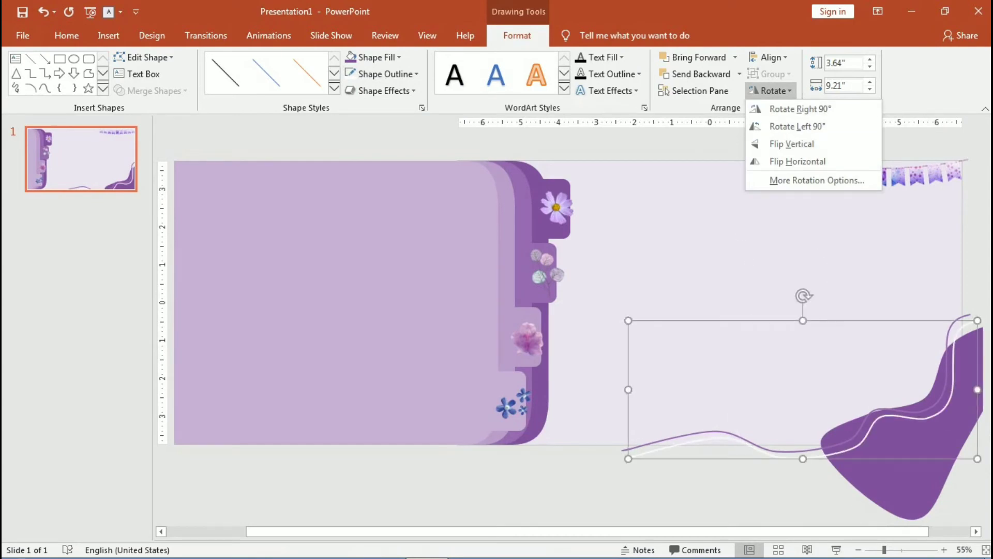
{"action": "left_click", "coordinate": [770, 91]}
{"action": "left_click", "coordinate": [770, 90]}
{"action": "left_click", "coordinate": [800, 109]}
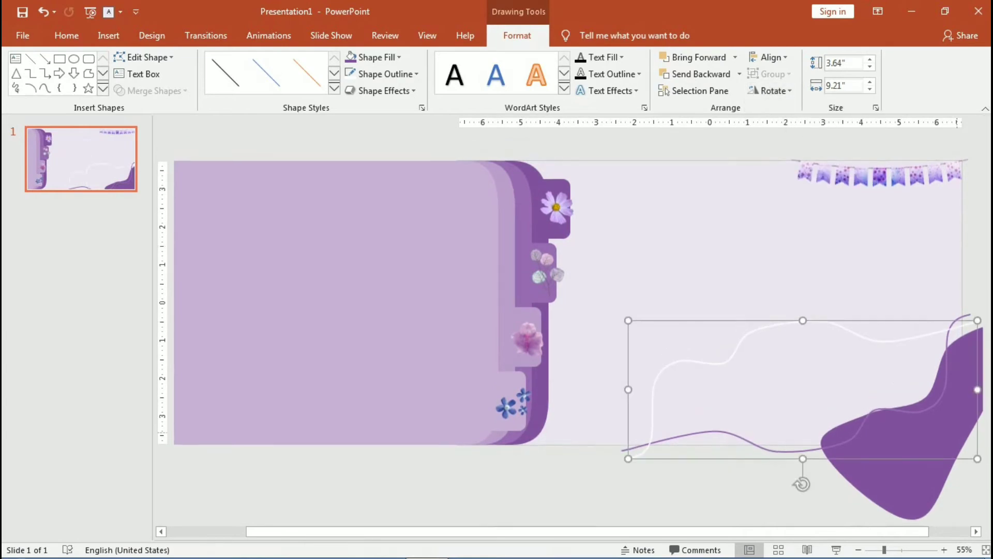
{"action": "left_click_drag", "start_coordinate": [801, 484], "coordinate": [828, 480]}
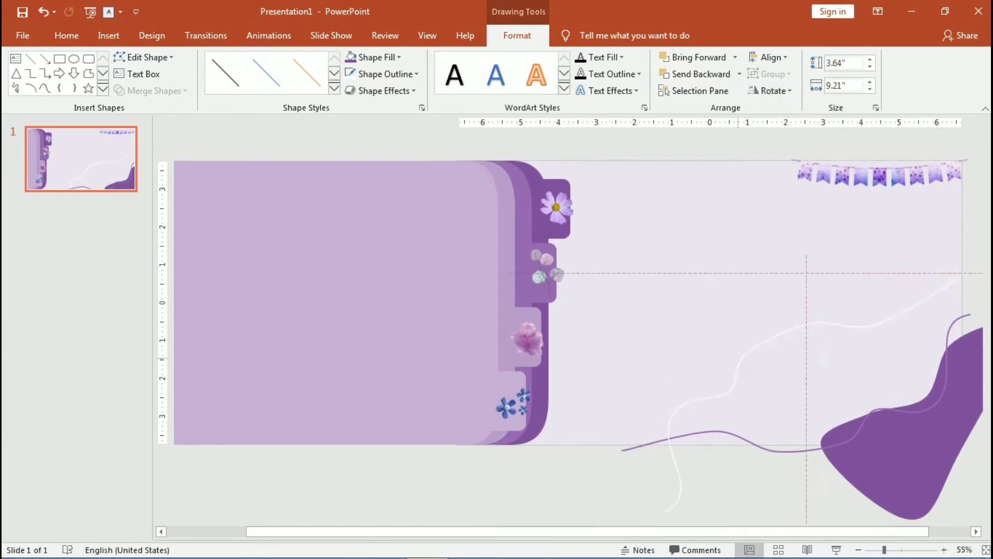
{"action": "left_click_drag", "start_coordinate": [829, 480], "coordinate": [969, 503]}
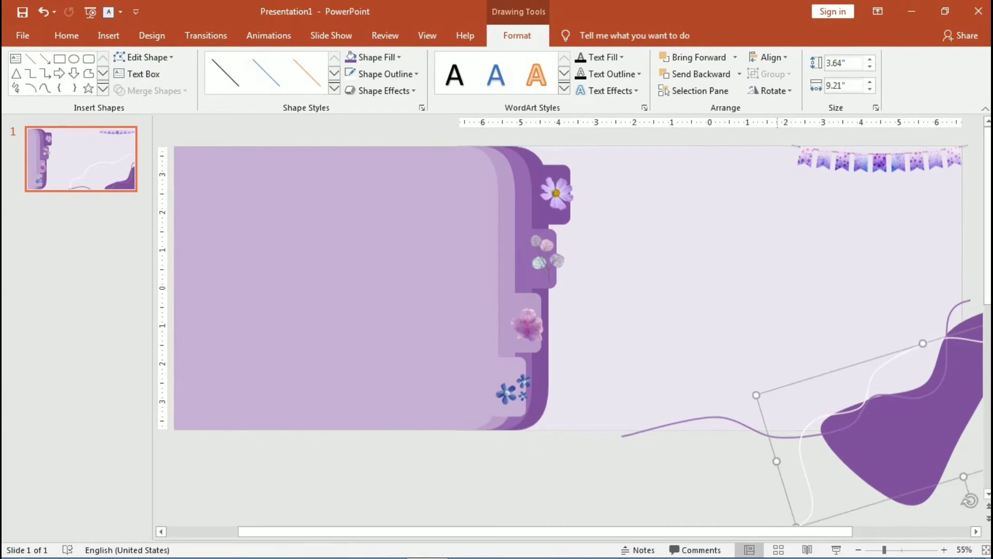
{"action": "key", "text": "Escape"}
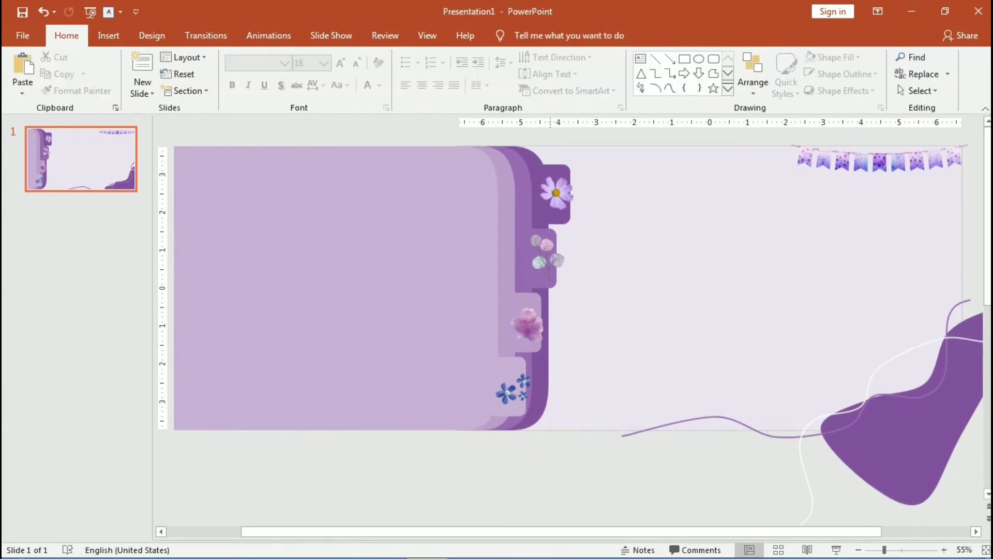
Preview the slide full screen with F5
{"action": "scroll", "coordinate": [578, 335], "scroll_direction": "up", "scroll_amount": 2, "text": "ctrl"}
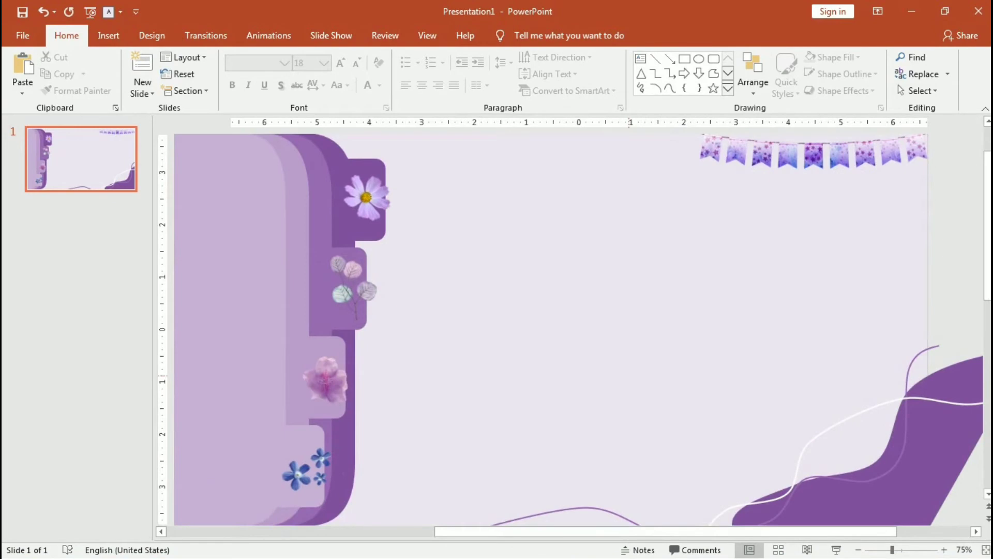
{"action": "key", "text": "F5"}
{"action": "key", "text": "Escape"}
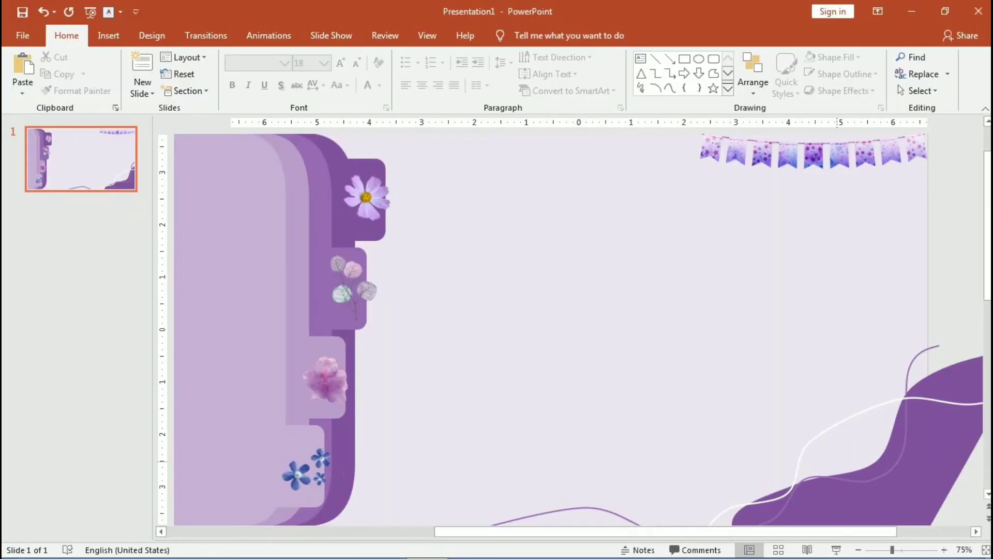
{"action": "scroll", "coordinate": [579, 331], "scroll_direction": "down", "scroll_amount": 2, "text": "ctrl"}
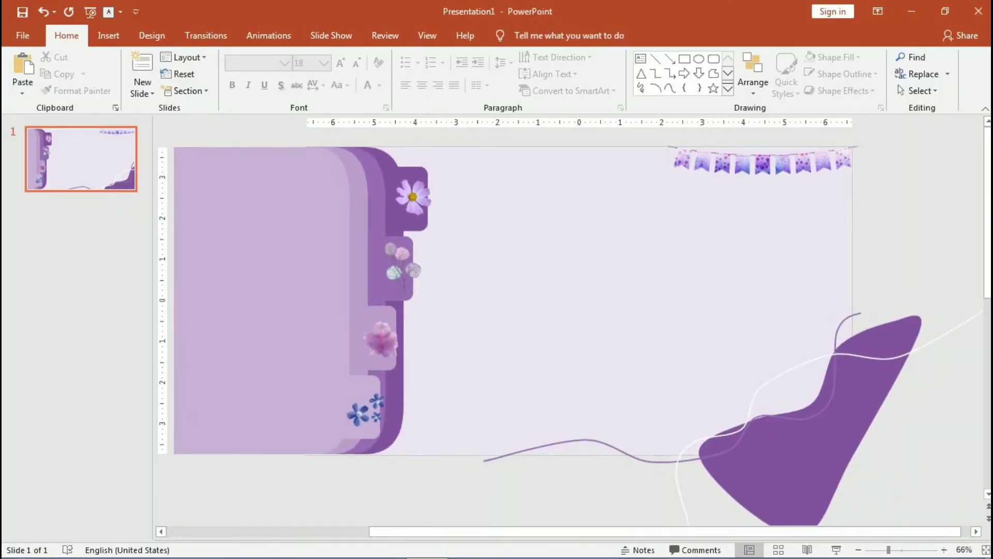
{"action": "scroll", "coordinate": [898, 85], "scroll_direction": "up", "scroll_amount": 1, "text": "ctrl"}
{"action": "scroll", "coordinate": [898, 85], "scroll_direction": "down", "scroll_amount": 1}
{"action": "left_click", "coordinate": [593, 82]}
Add a centre text box reading 'Insert Your Title' set in Lucida Calligraphy
{"action": "left_click_drag", "start_coordinate": [522, 248], "coordinate": [687, 306]}
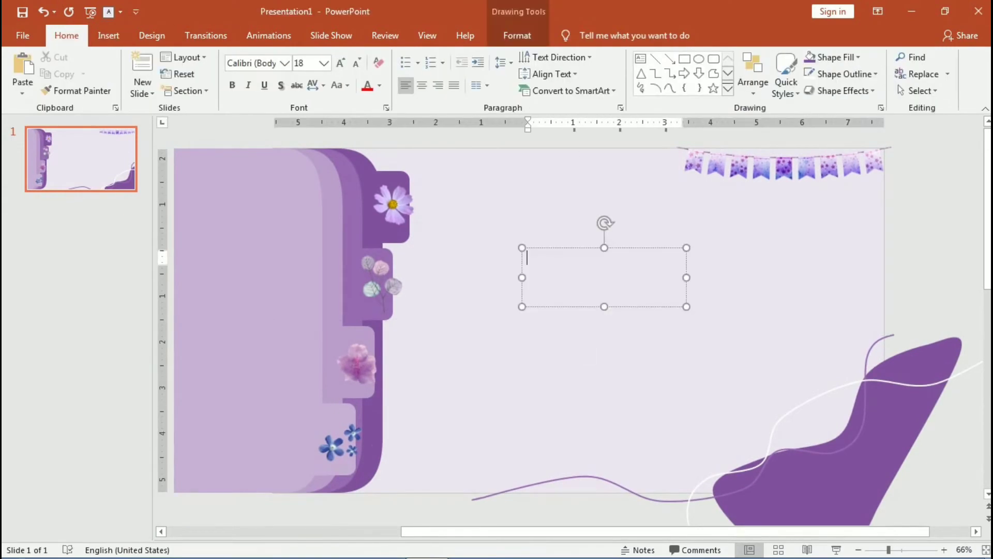
{"action": "type", "text": "Insert Your Title"}
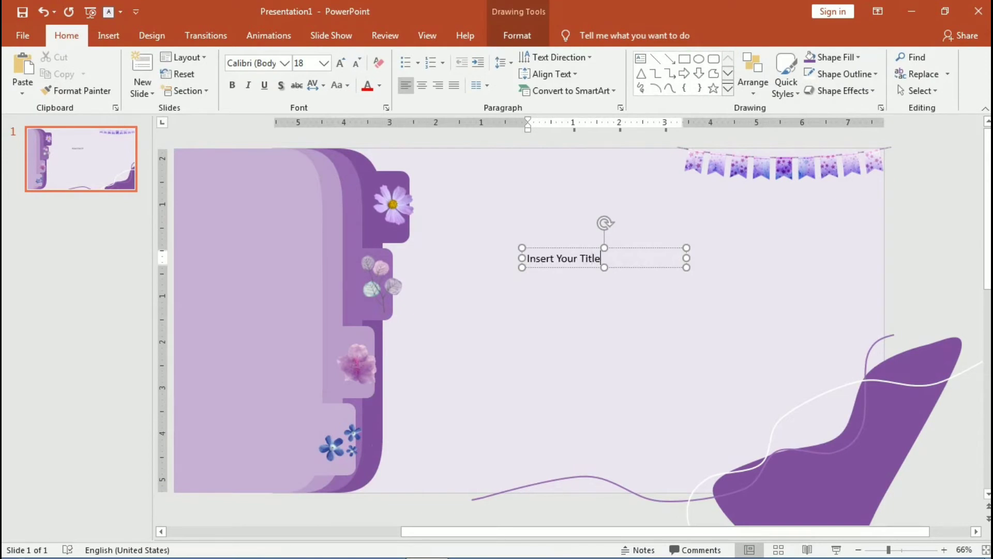
{"action": "key", "text": "ctrl+a"}
{"action": "left_click", "coordinate": [285, 62]}
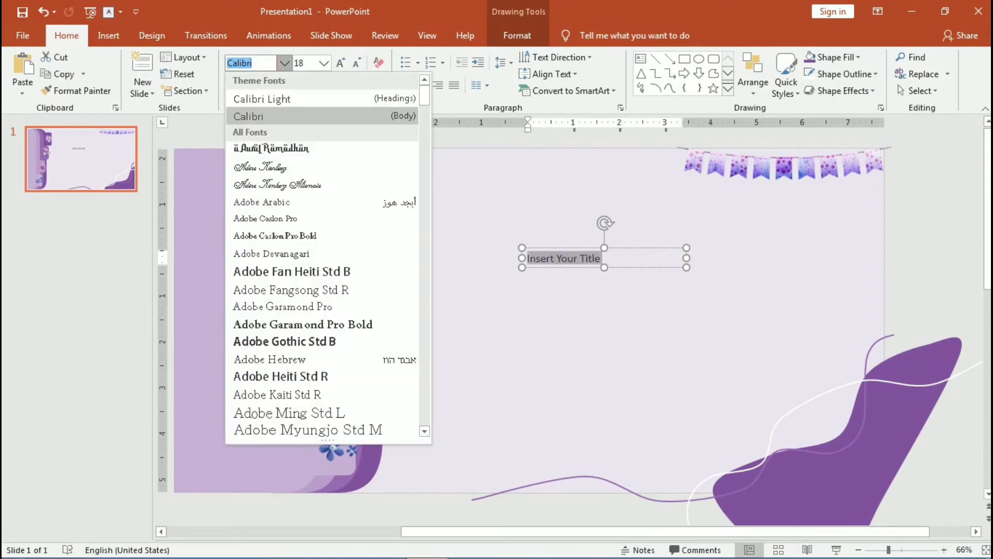
{"action": "scroll", "coordinate": [328, 253], "scroll_direction": "down", "scroll_amount": 5}
{"action": "scroll", "coordinate": [328, 253], "scroll_direction": "down", "scroll_amount": 1}
{"action": "scroll", "coordinate": [328, 253], "scroll_direction": "down", "scroll_amount": 8}
{"action": "scroll", "coordinate": [321, 283], "scroll_direction": "down", "scroll_amount": 1}
{"action": "scroll", "coordinate": [321, 283], "scroll_direction": "down", "scroll_amount": 3}
{"action": "scroll", "coordinate": [320, 283], "scroll_direction": "down", "scroll_amount": 2}
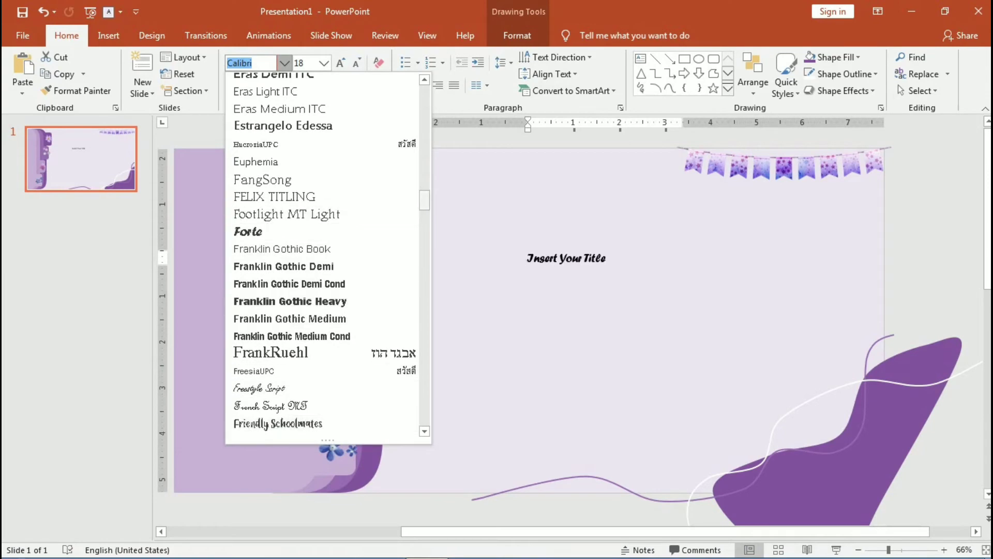
{"action": "scroll", "coordinate": [424, 200], "scroll_direction": "down", "scroll_amount": 1}
{"action": "scroll", "coordinate": [328, 257], "scroll_direction": "down", "scroll_amount": 4}
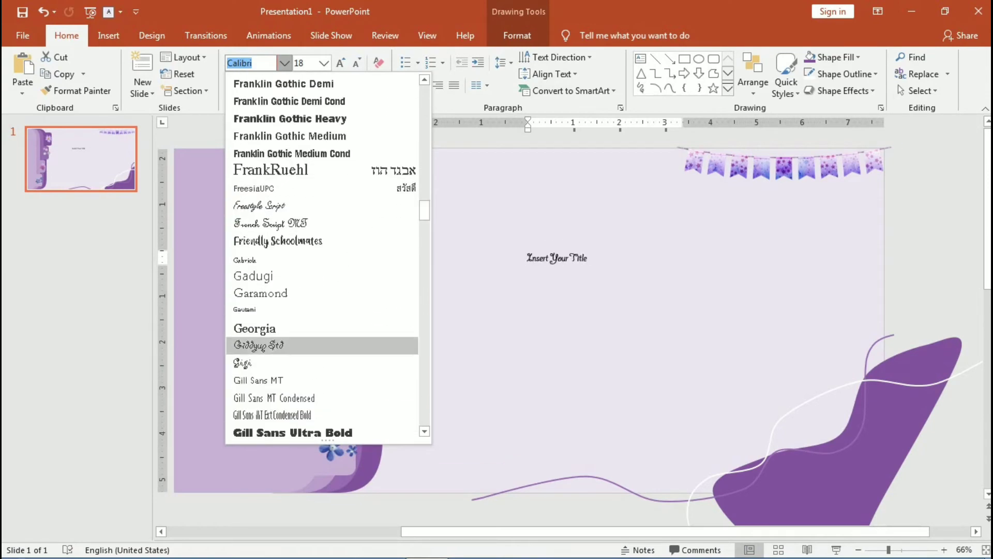
{"action": "scroll", "coordinate": [328, 256], "scroll_direction": "down", "scroll_amount": 3}
{"action": "scroll", "coordinate": [327, 256], "scroll_direction": "down", "scroll_amount": 3}
{"action": "scroll", "coordinate": [328, 256], "scroll_direction": "down", "scroll_amount": 3}
{"action": "scroll", "coordinate": [328, 256], "scroll_direction": "down", "scroll_amount": 5}
{"action": "scroll", "coordinate": [328, 256], "scroll_direction": "down", "scroll_amount": 6}
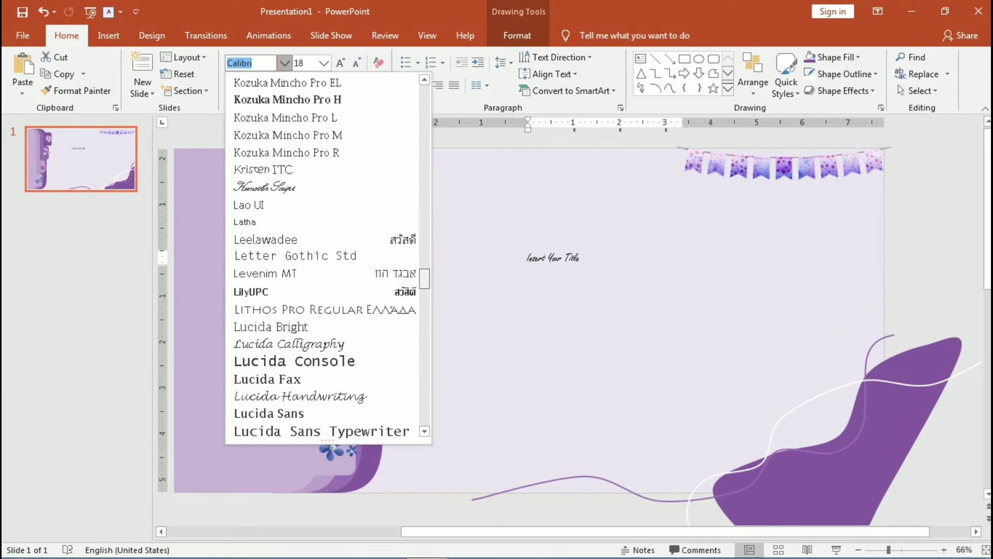
{"action": "left_click", "coordinate": [313, 344]}
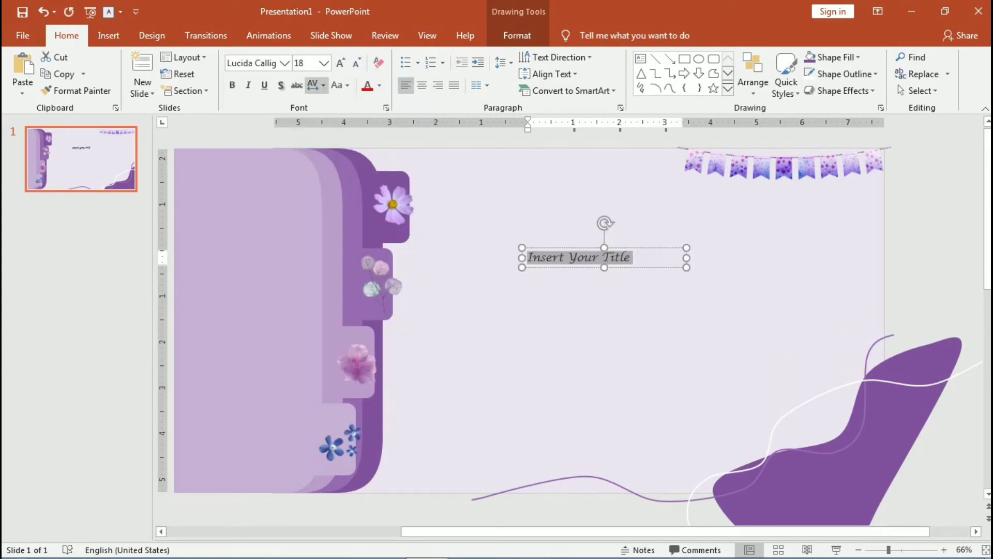
Enlarge the title to 40 pt and widen its box so it fits one line
{"action": "left_click", "coordinate": [340, 62]}
{"action": "left_click", "coordinate": [340, 63]}
{"action": "left_click", "coordinate": [340, 63]}
{"action": "left_click", "coordinate": [340, 63]}
{"action": "left_click", "coordinate": [341, 62]}
{"action": "left_click", "coordinate": [341, 62]}
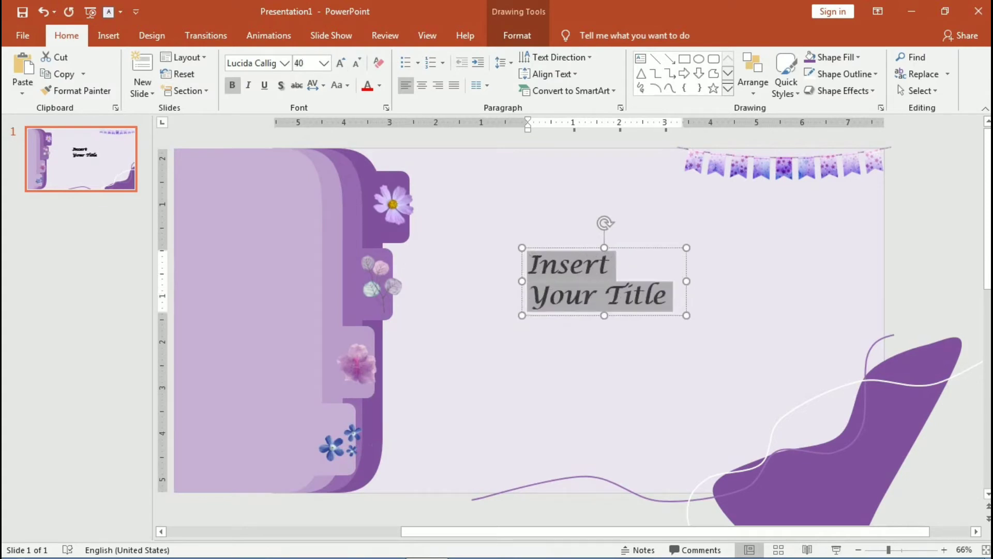
{"action": "left_click_drag", "start_coordinate": [686, 280], "coordinate": [777, 280]}
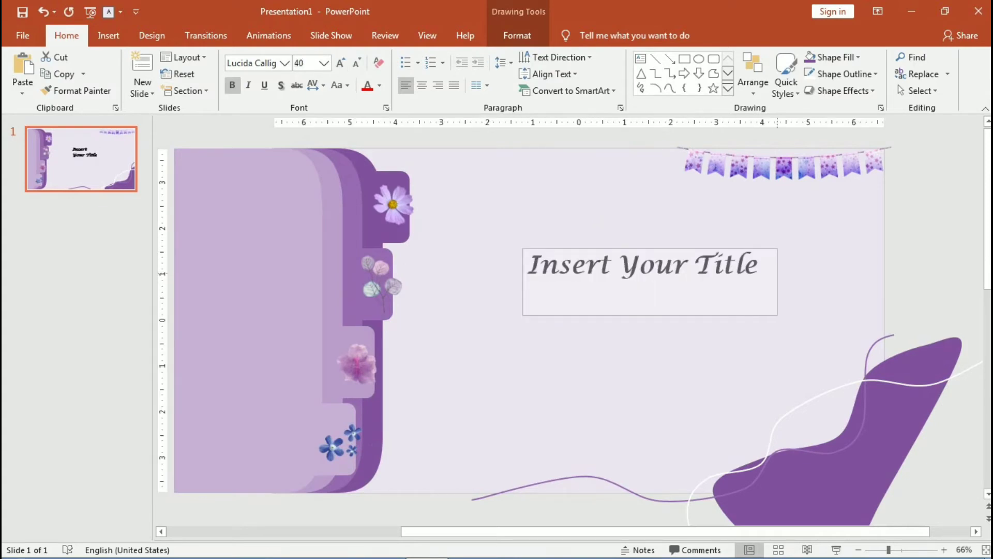
Colour all of the 'Insert Your Title' text purple
{"action": "left_click", "coordinate": [636, 266]}
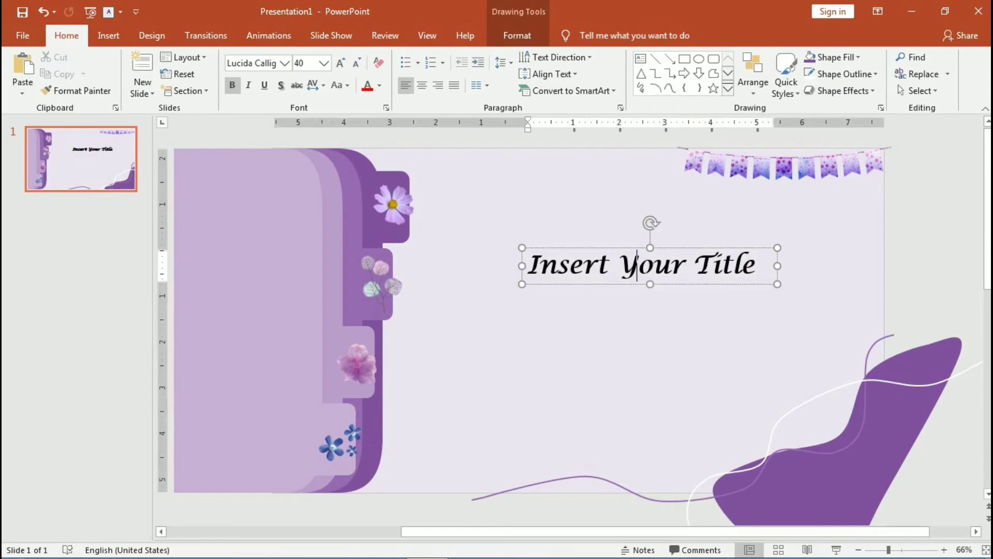
{"action": "key", "text": "ctrl+a"}
{"action": "left_click", "coordinate": [380, 86]}
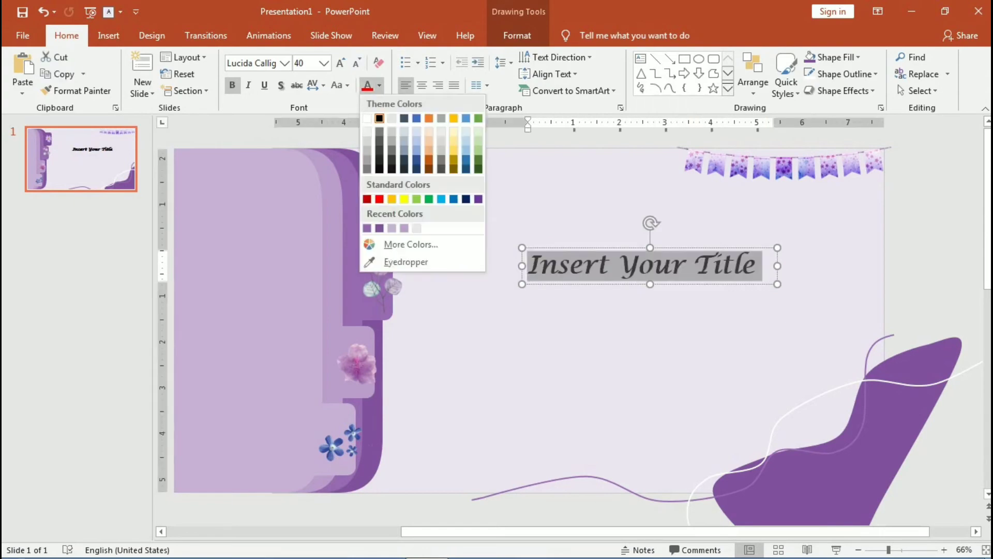
{"action": "left_click", "coordinate": [379, 228]}
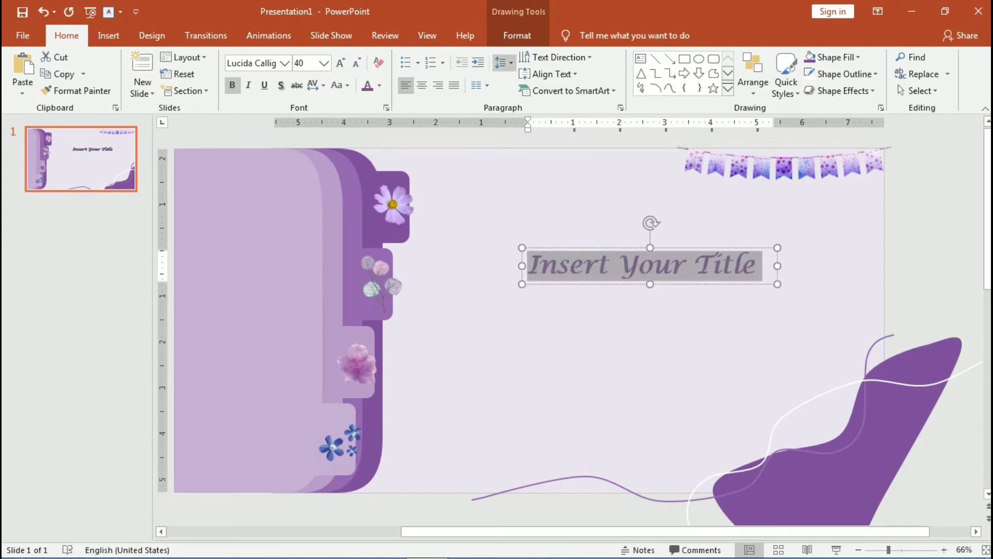
Apply a perspective shadow preset to the title text
{"action": "left_click", "coordinate": [517, 35]}
{"action": "left_click", "coordinate": [610, 91]}
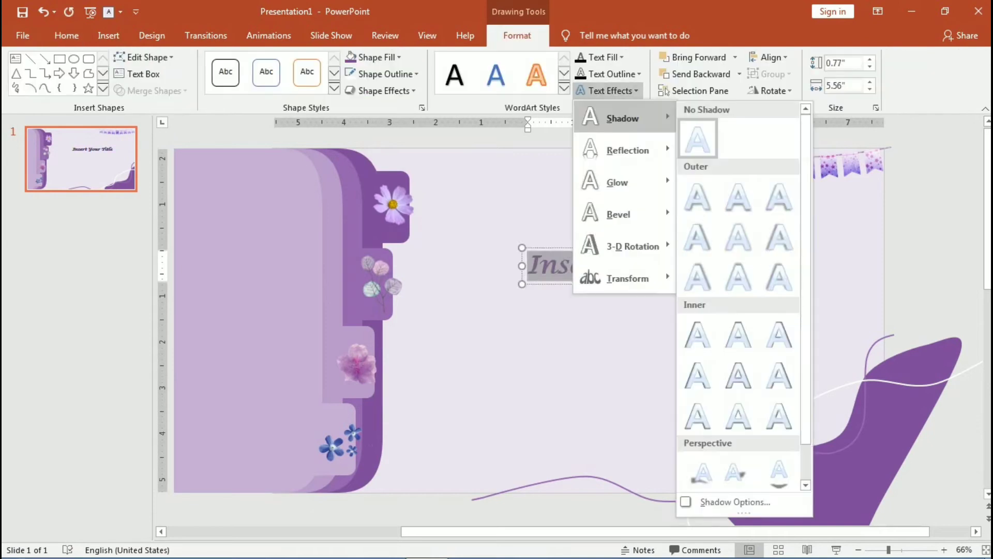
{"action": "left_click", "coordinate": [735, 472]}
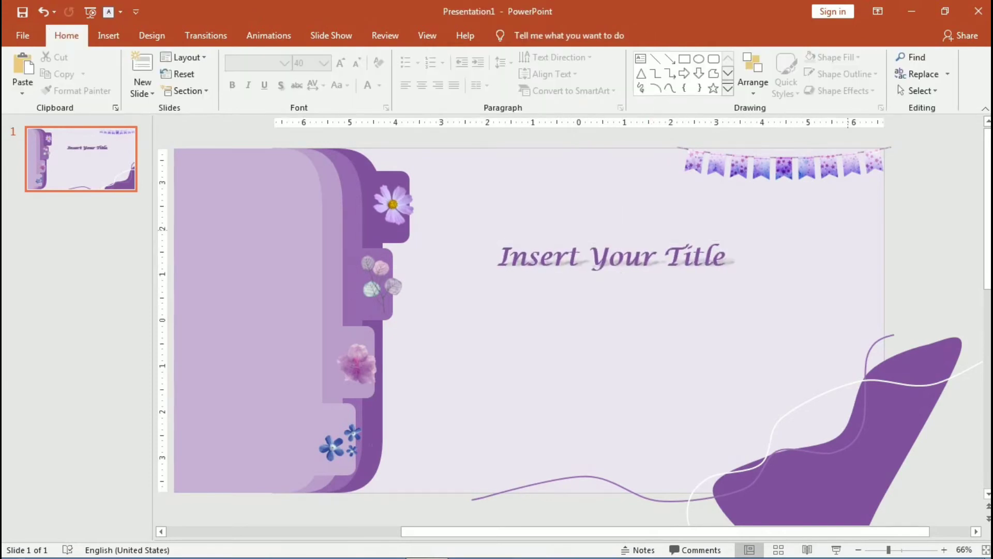
Copy the flower picture, shrink it beside the title's end, and add two more small copies
{"action": "left_click", "coordinate": [393, 204]}
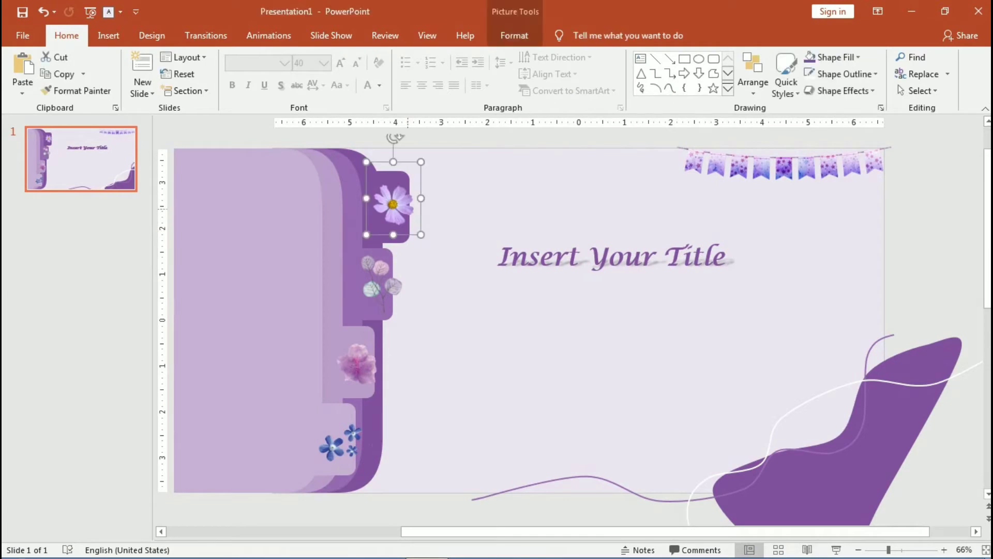
{"action": "left_click_drag", "start_coordinate": [393, 205], "coordinate": [556, 203]}
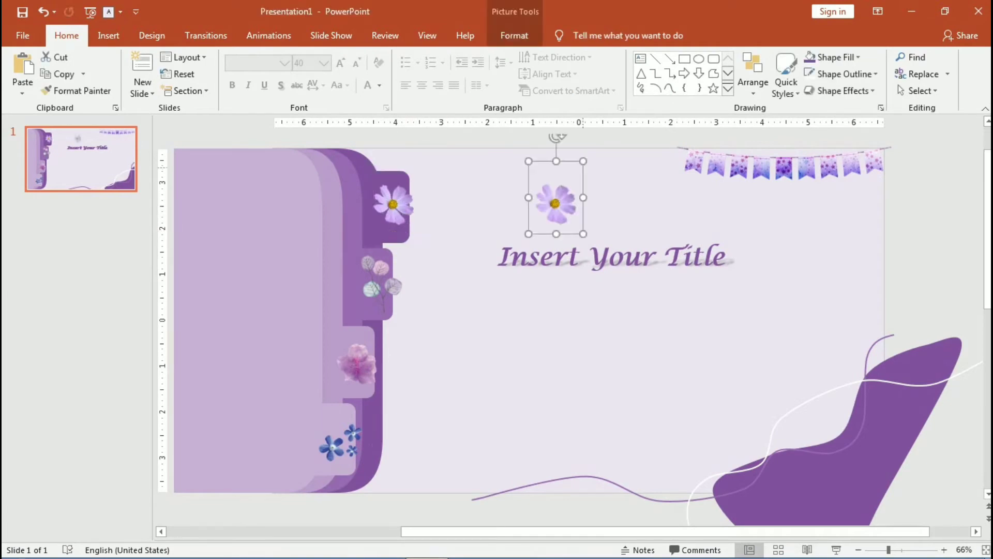
{"action": "mouse_move", "coordinate": [583, 161]}
{"action": "left_mouse_down"}
{"action": "mouse_move", "coordinate": [553, 178]}
{"action": "mouse_move", "coordinate": [728, 243]}
{"action": "left_mouse_up"}
{"action": "key", "text": "ctrl+v"}
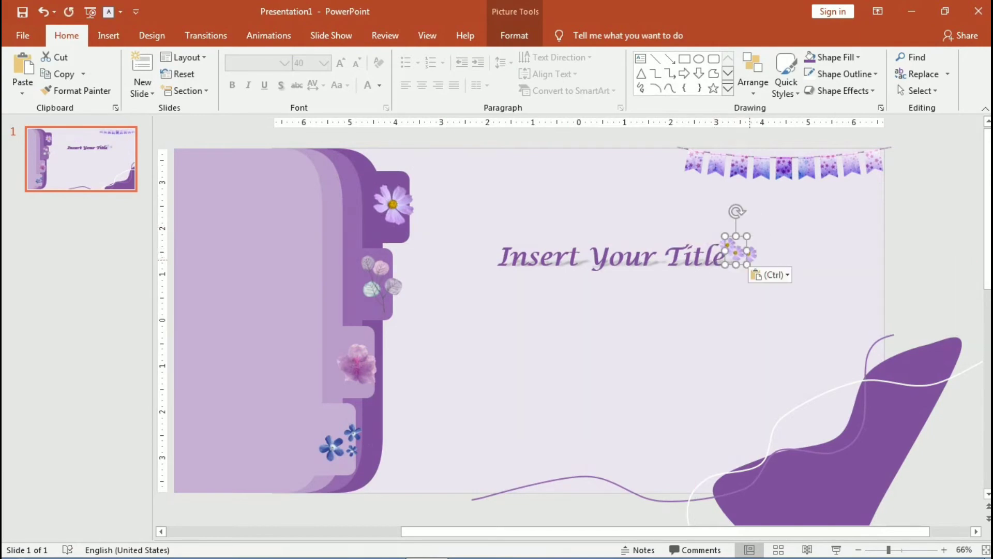
{"action": "key", "text": "ctrl+v"}
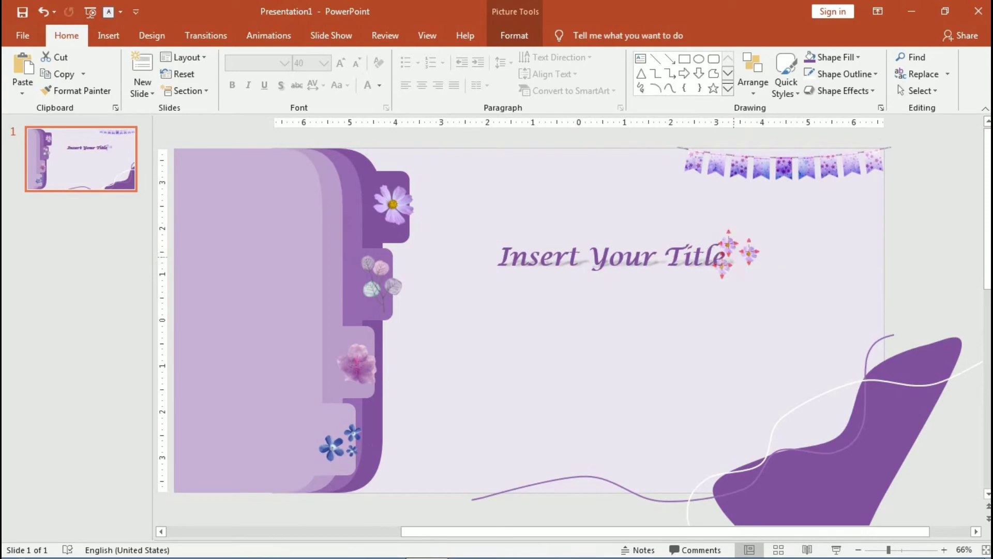
{"action": "left_click_drag", "start_coordinate": [733, 249], "coordinate": [727, 264]}
{"action": "key", "text": "Escape"}
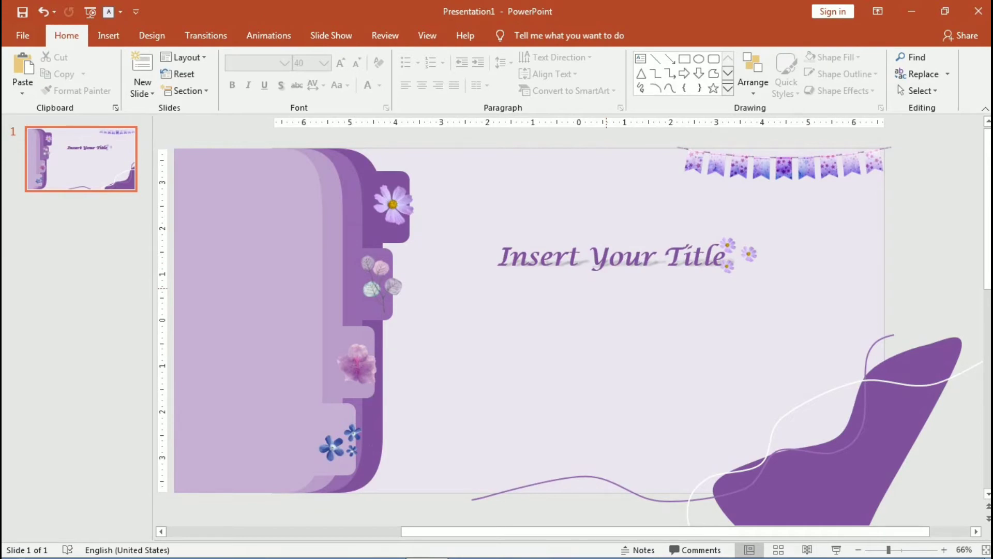
Add a text box below the title reading 'ADD YOUR TEAM HERE'
{"action": "left_click", "coordinate": [108, 35]}
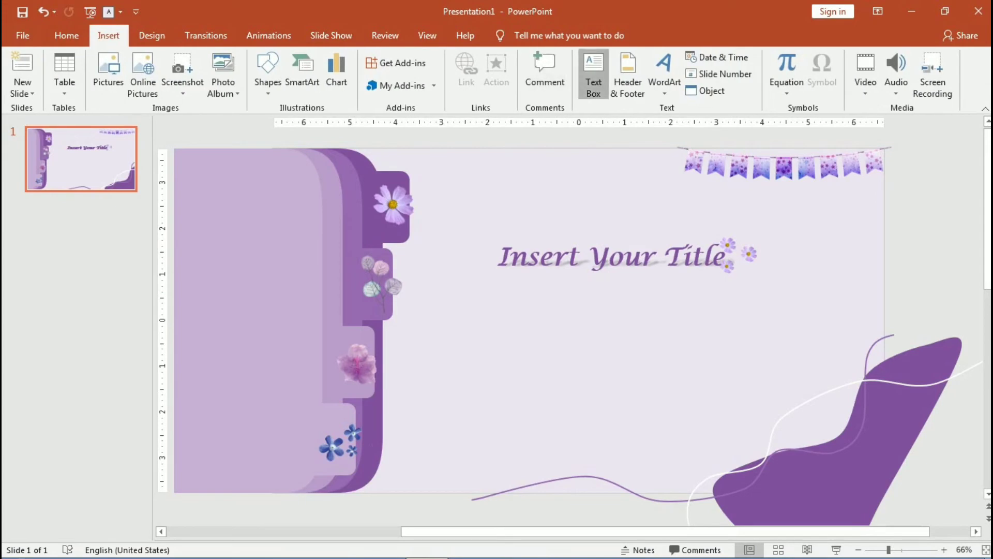
{"action": "left_click", "coordinate": [569, 325]}
{"action": "type", "text": "ADD YOUR TEAM HERE"}
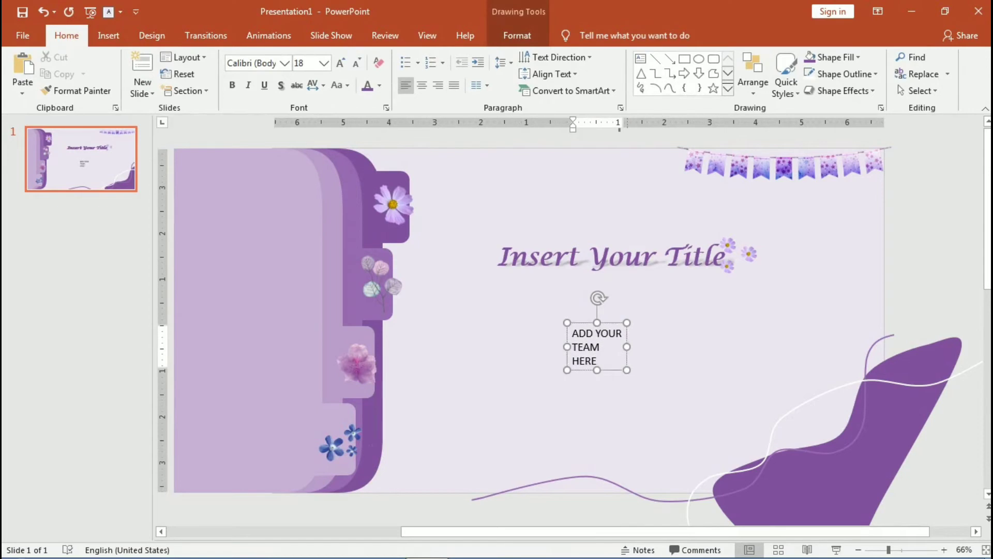
{"action": "key", "text": "Escape"}
Set the team text's font to Adobe Garamond Pro Bold
{"action": "key", "text": "ctrl+a"}
{"action": "left_click", "coordinate": [626, 334]}
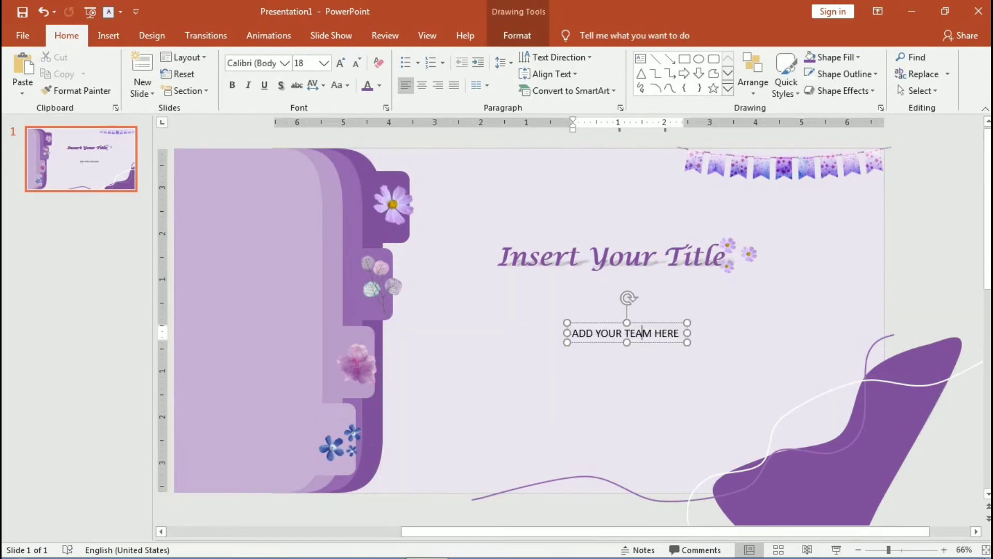
{"action": "key", "text": "ctrl+a"}
{"action": "left_click", "coordinate": [284, 63]}
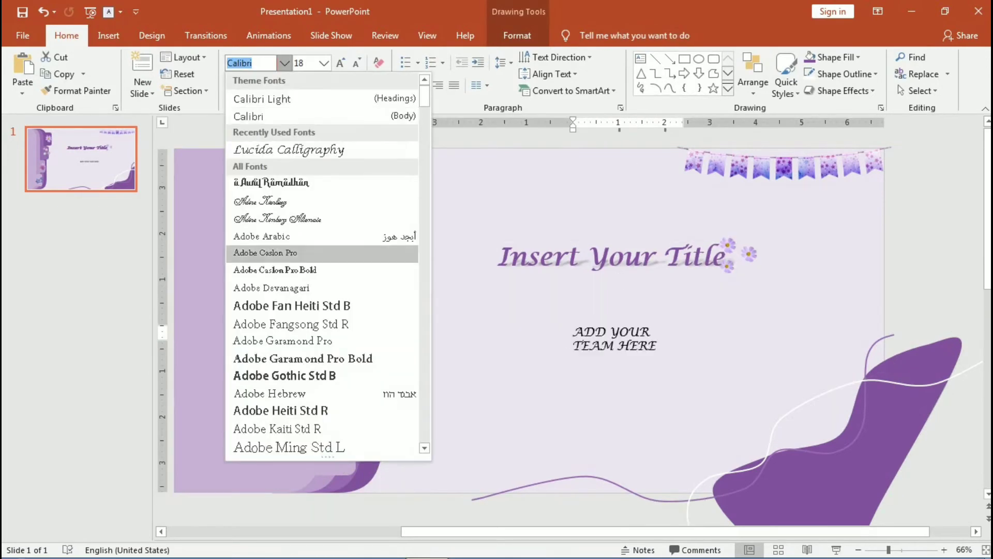
{"action": "left_click", "coordinate": [331, 358]}
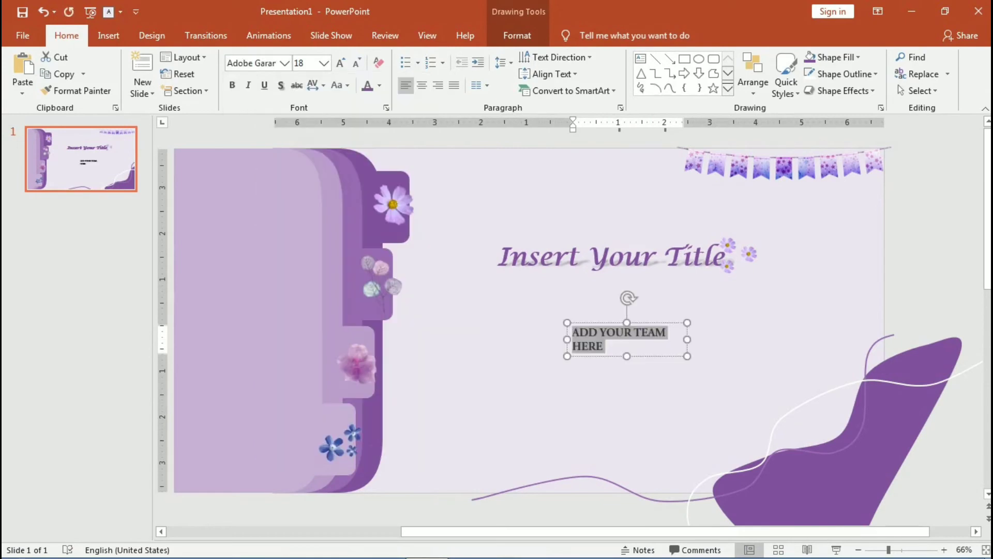
{"action": "key", "text": "Escape"}
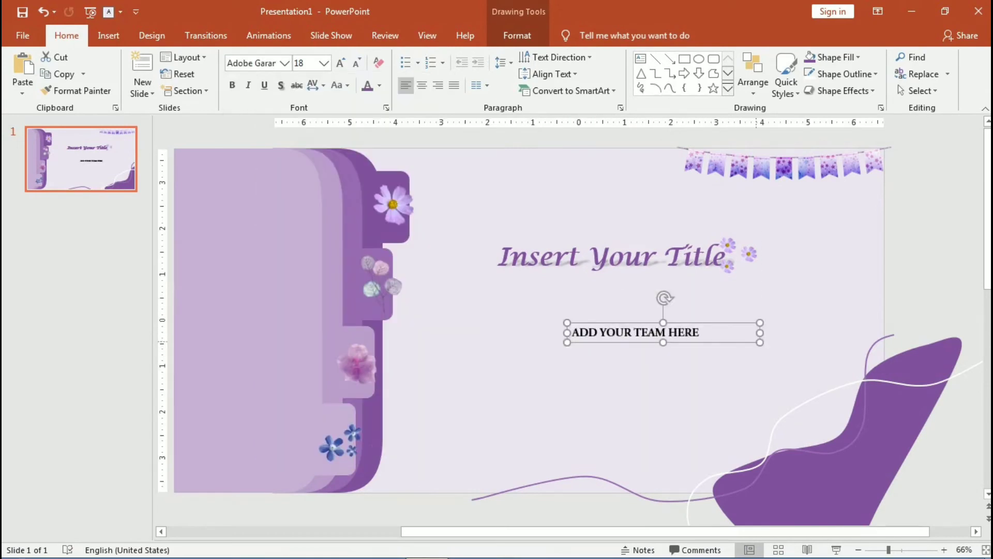
Enlarge the team text to 20 pt, colour it dark, and move it under the title
{"action": "left_click", "coordinate": [341, 62]}
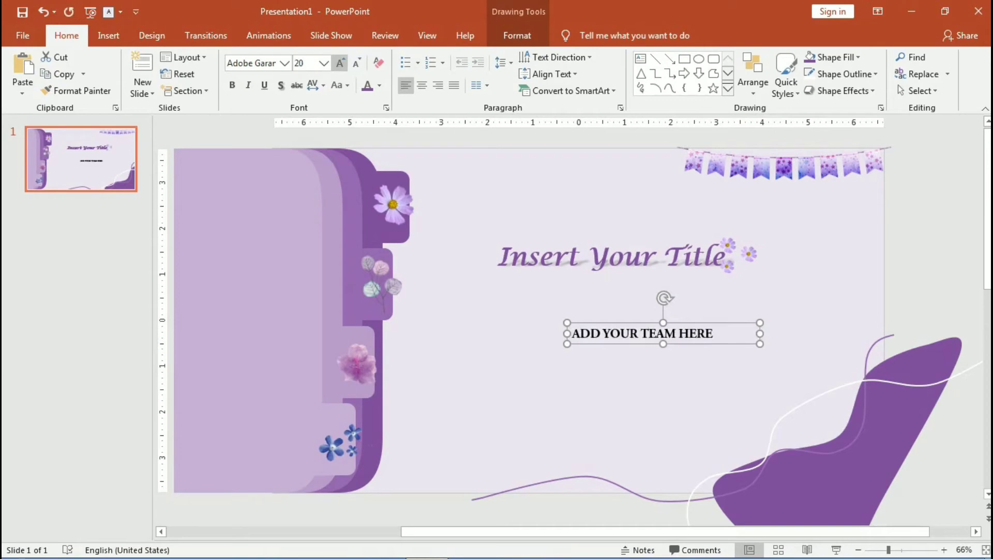
{"action": "left_click", "coordinate": [379, 85]}
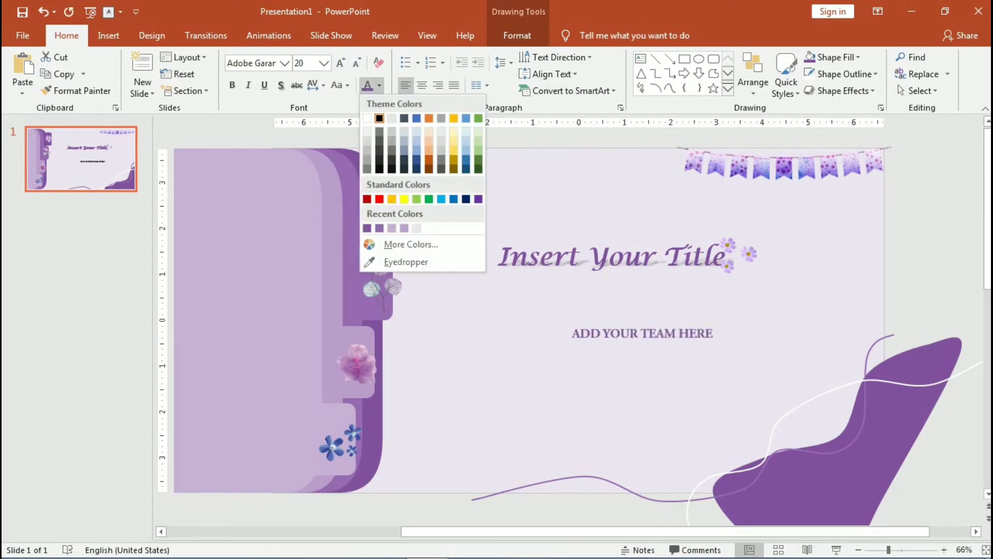
{"action": "left_click", "coordinate": [404, 169]}
{"action": "left_click_drag", "start_coordinate": [672, 324], "coordinate": [641, 309]}
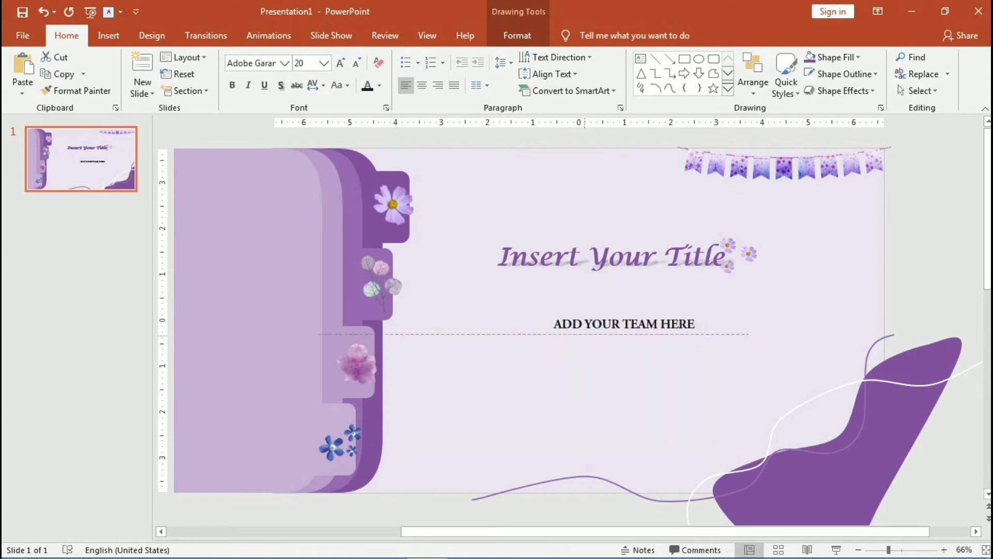
{"action": "key", "text": "Escape"}
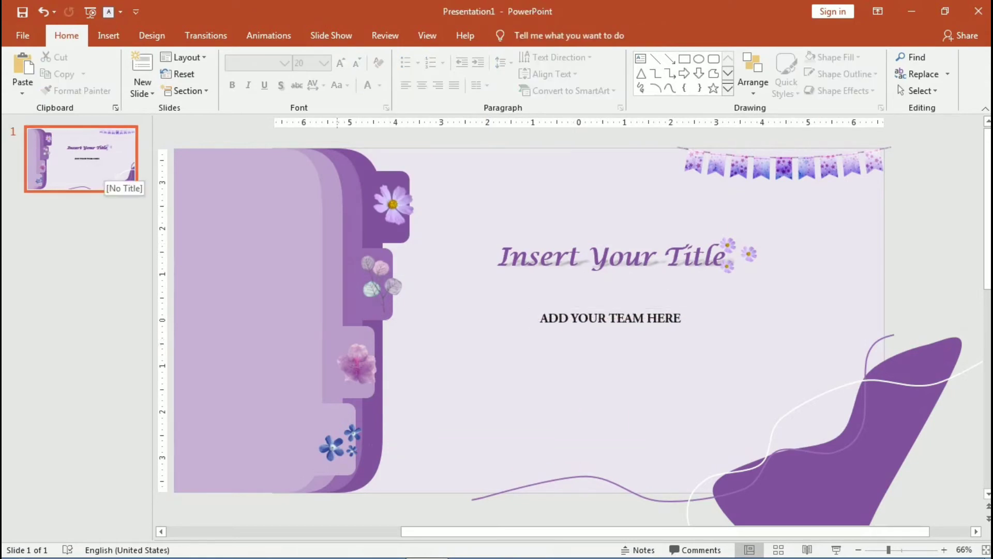
Add a new second slide after slide 1 with the same design
{"action": "right_click", "coordinate": [129, 164]}
{"action": "left_click", "coordinate": [155, 252]}
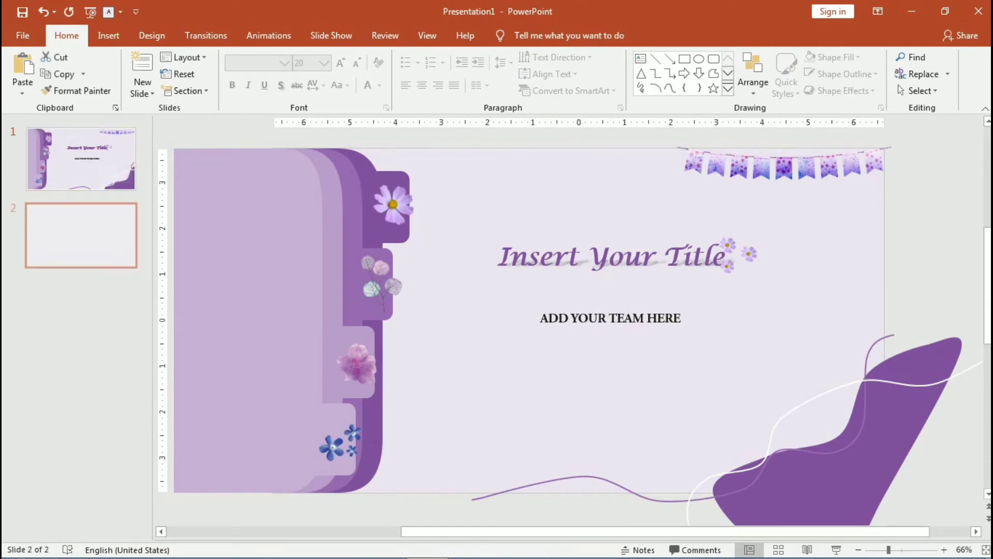
{"action": "right_click", "coordinate": [113, 238]}
{"action": "key", "text": "Escape"}
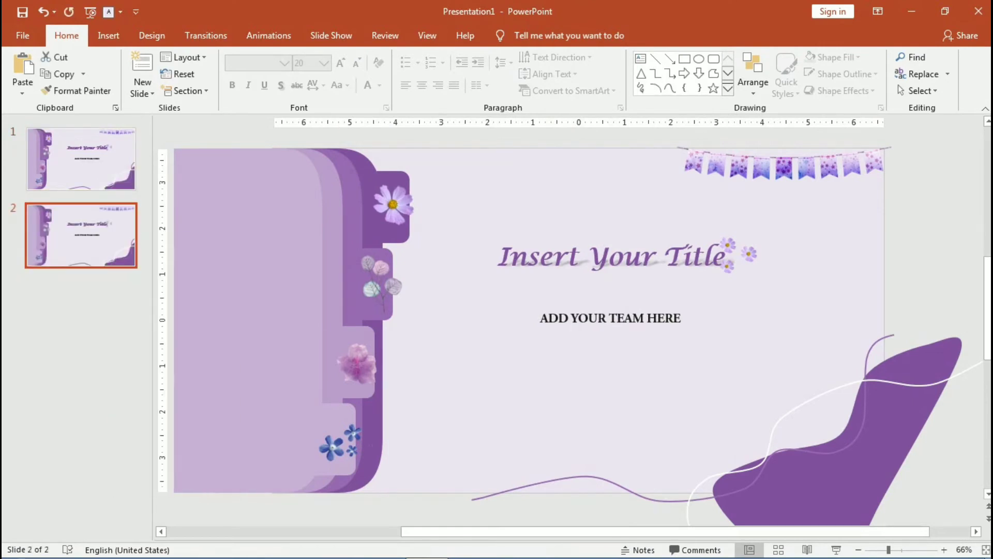
{"action": "key", "text": "Up"}
{"action": "key", "text": "Down"}
Delete the title, team text, small flowers, bunting, blob and curves from slide 2
{"action": "left_click", "coordinate": [622, 263]}
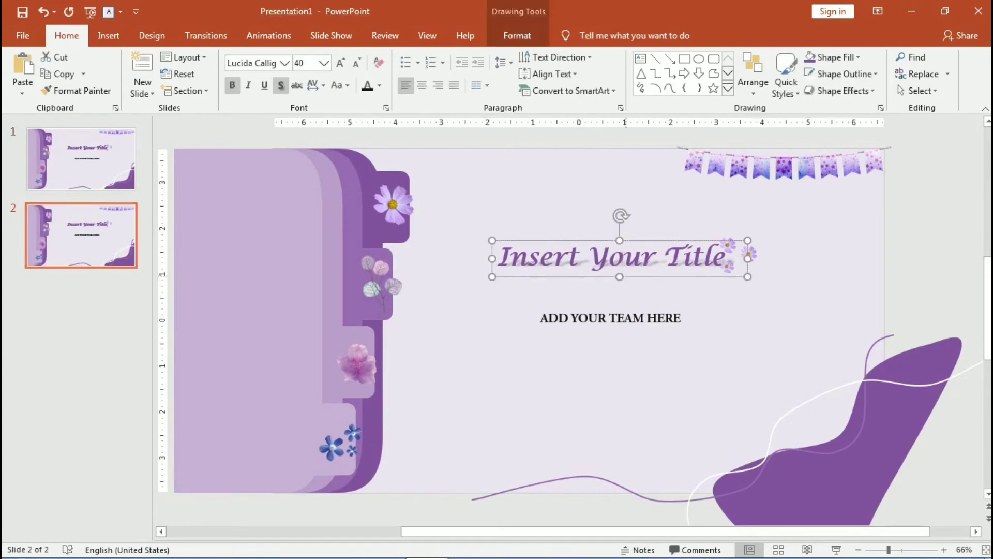
{"action": "key", "text": "Delete"}
{"action": "left_click", "coordinate": [644, 317]}
{"action": "key", "text": "Escape"}
{"action": "key", "text": "Delete"}
{"action": "key", "text": "Tab"}
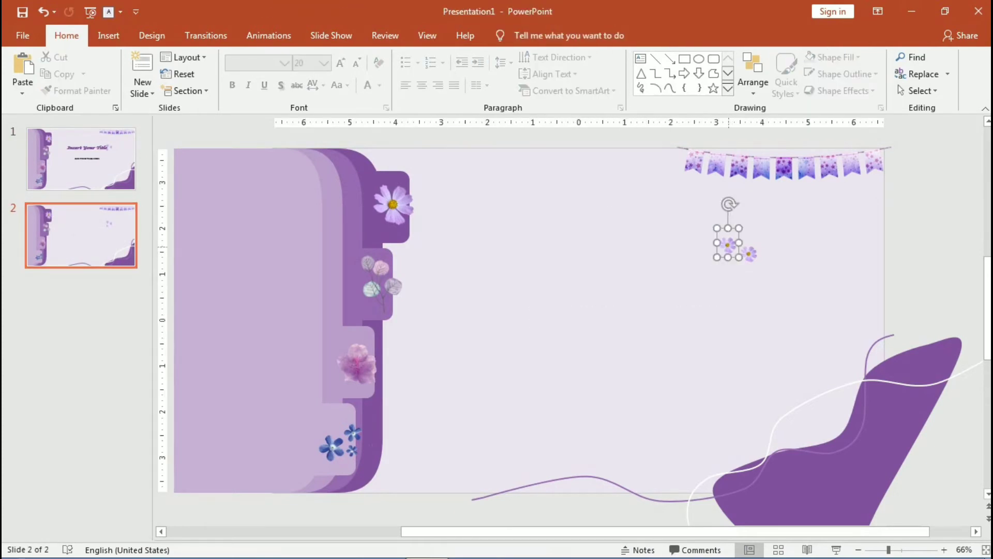
{"action": "key", "text": "Delete"}
{"action": "key", "text": "Tab"}
{"action": "key", "text": "Tab"}
{"action": "key", "text": "Delete"}
{"action": "key", "text": "Tab"}
{"action": "key", "text": "Delete"}
{"action": "key", "text": "Tab"}
{"action": "key", "text": "Delete"}
{"action": "key", "text": "Tab"}
{"action": "key", "text": "Delete"}
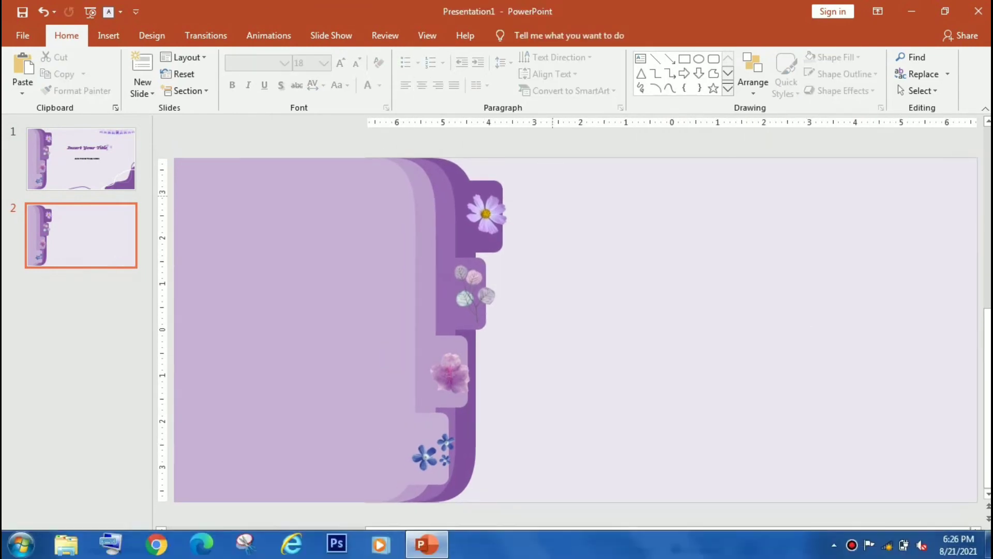
{"action": "key", "text": "ctrl+z"}
{"action": "key", "text": "ctrl+z"}
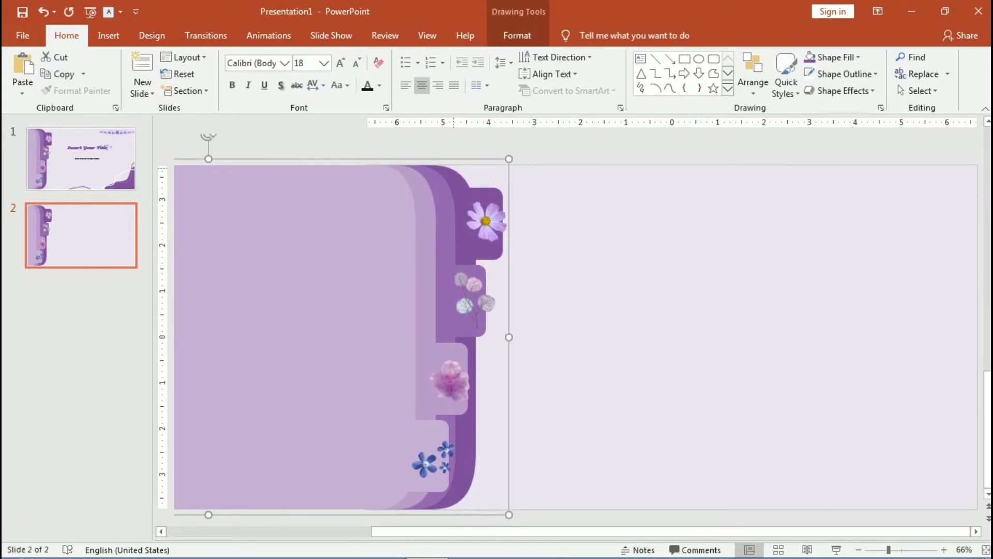
{"action": "left_click", "coordinate": [486, 207], "text": "shift"}
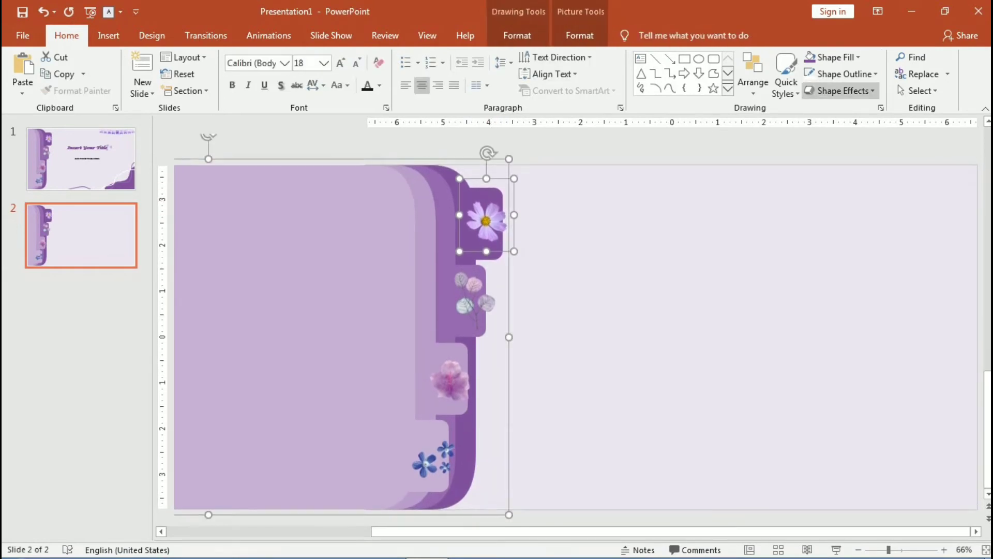
{"action": "key", "text": "Escape"}
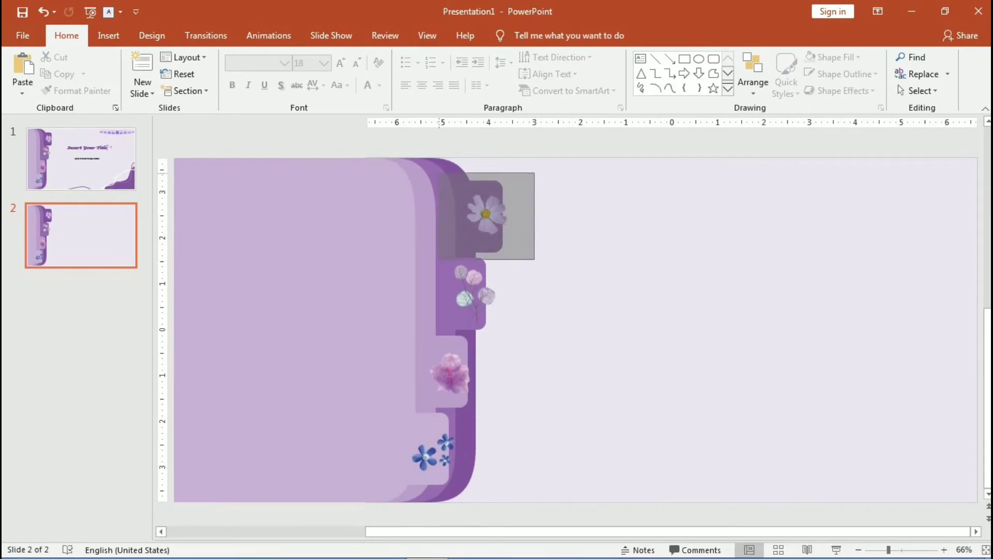
{"action": "key", "text": "ctrl+z"}
{"action": "key", "text": "ctrl+y"}
{"action": "key", "text": "ctrl+z"}
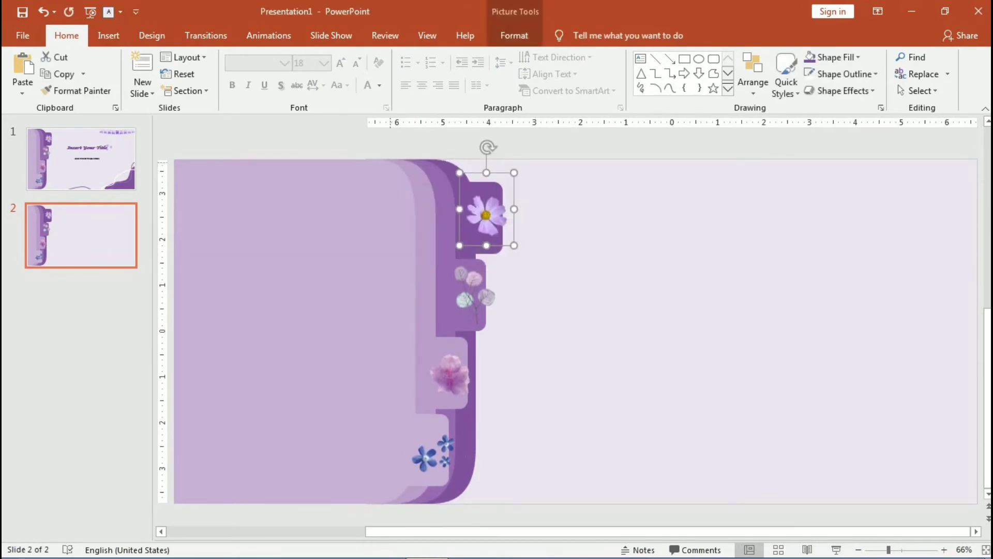
{"action": "key", "text": "ctrl+y"}
{"action": "key", "text": "ctrl+z"}
{"action": "left_click_drag", "start_coordinate": [512, 228], "coordinate": [529, 231]}
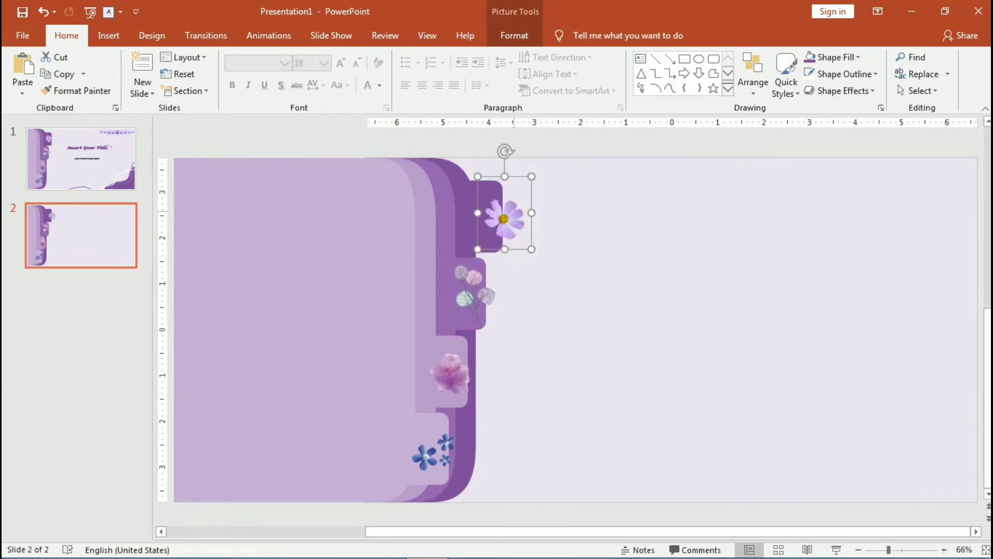
{"action": "left_click", "coordinate": [507, 153], "text": "shift"}
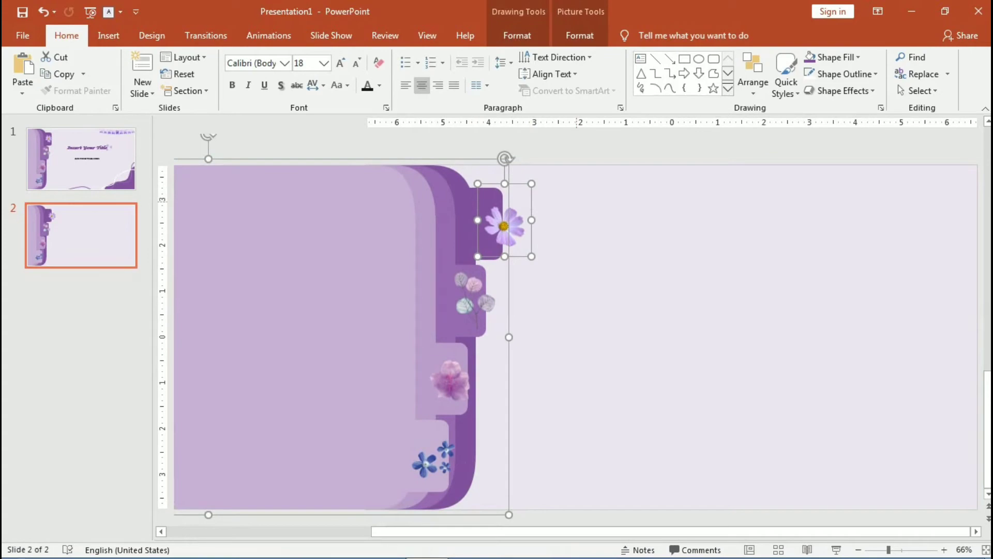
{"action": "left_click", "coordinate": [474, 290]}
{"action": "left_click", "coordinate": [504, 217]}
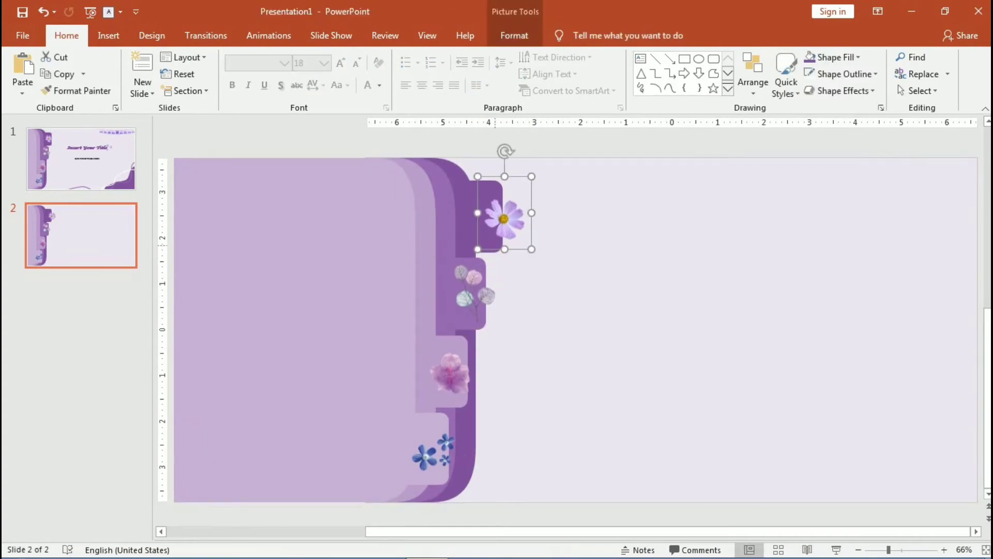
{"action": "left_click", "coordinate": [476, 162], "text": "shift"}
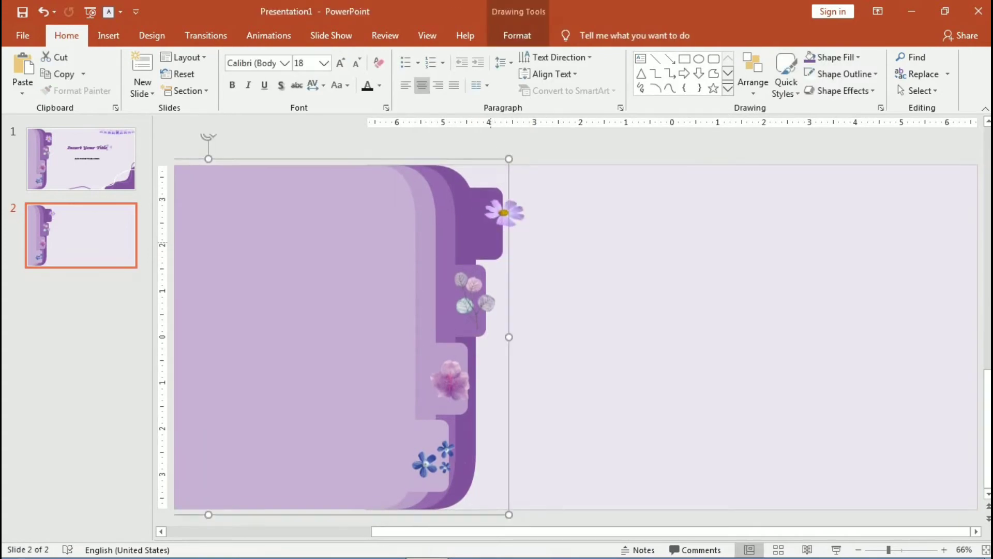
{"action": "key", "text": "ctrl+z"}
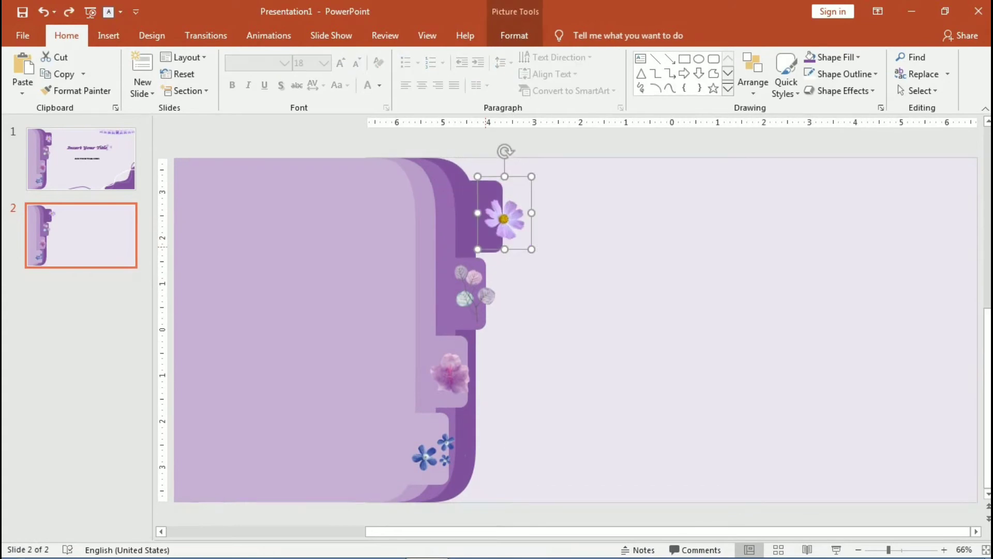
{"action": "key", "text": "ctrl+z"}
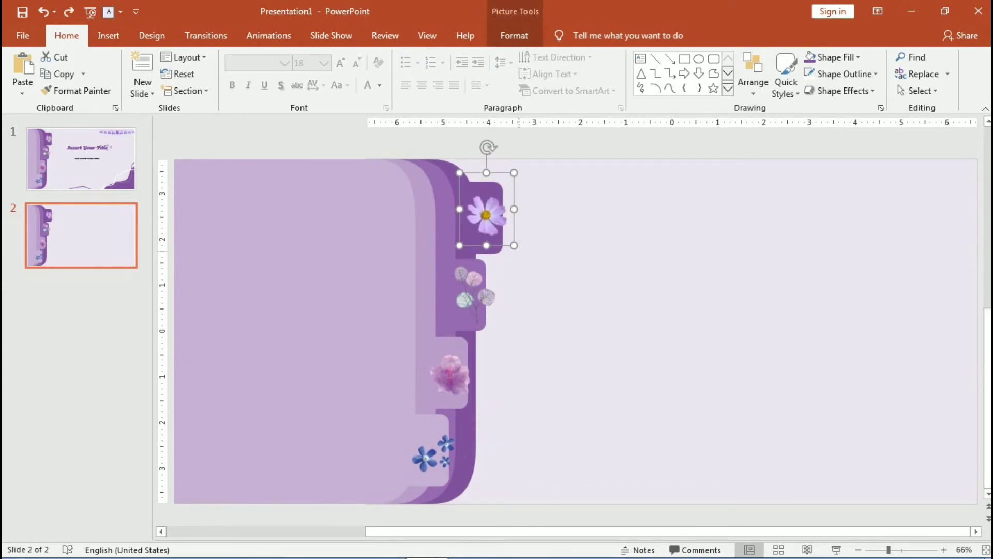
{"action": "key", "text": "ctrl+y"}
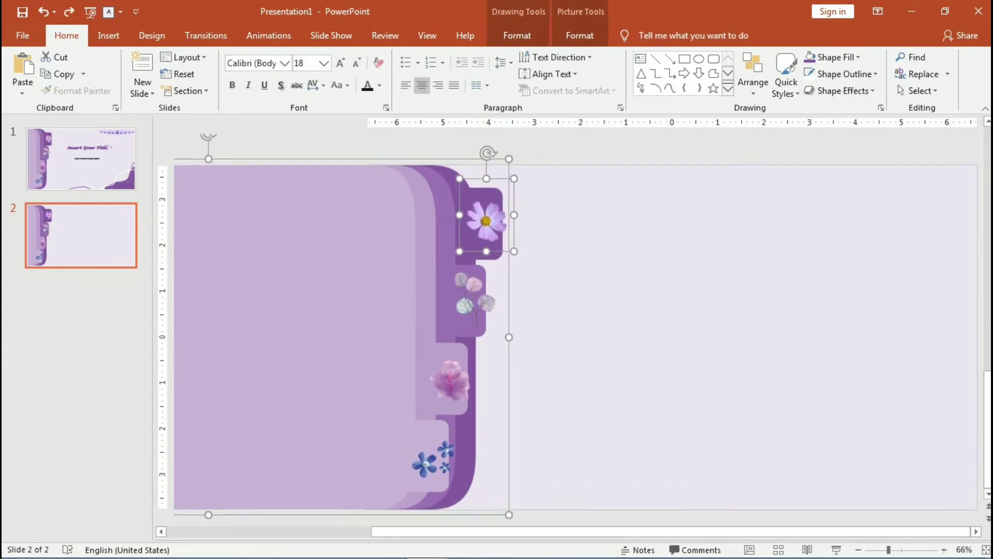
{"action": "left_click", "coordinate": [580, 36]}
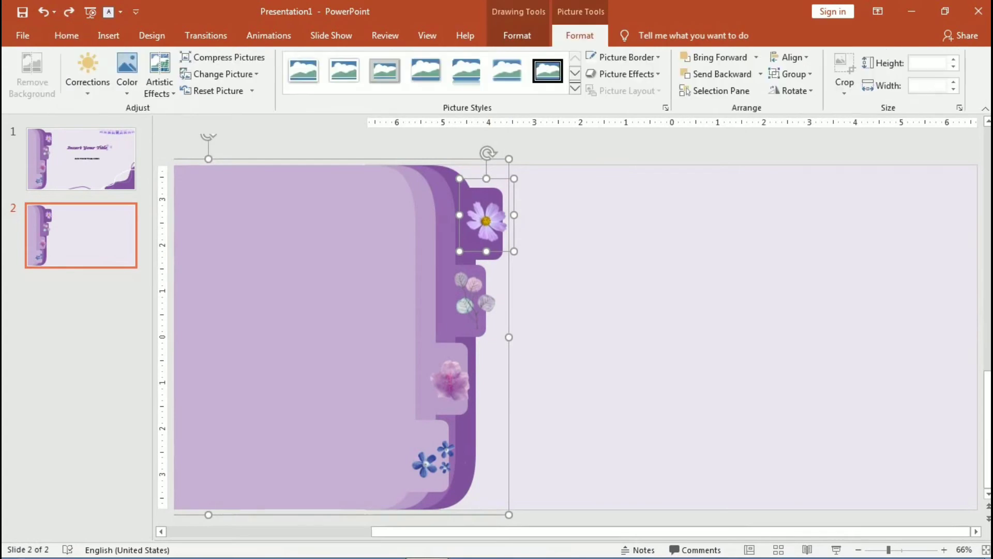
{"action": "left_click", "coordinate": [790, 74]}
{"action": "left_click", "coordinate": [800, 91]}
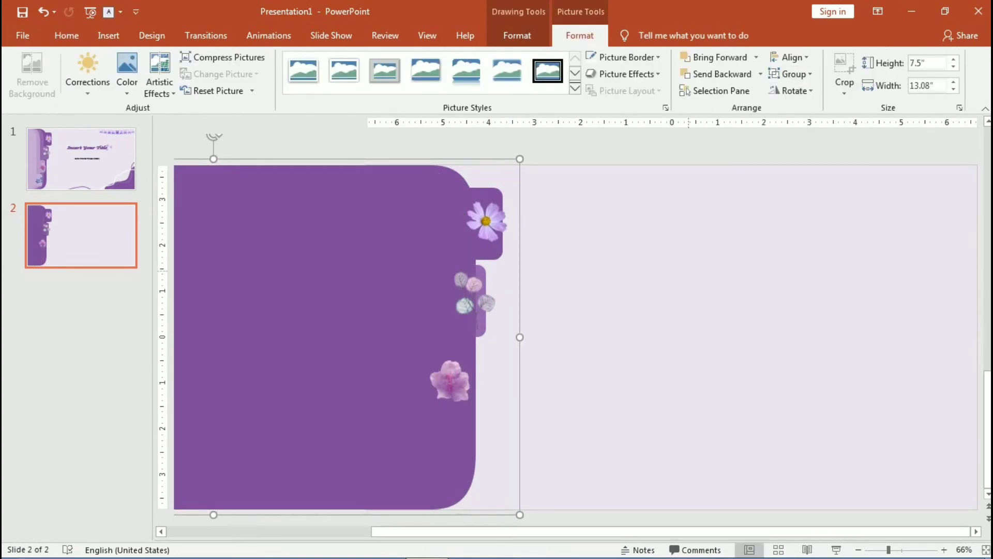
Stretch the dark purple folder panel rightward across most of the slide, placing its flower tab near the right edge
{"action": "key", "text": "ctrl+z"}
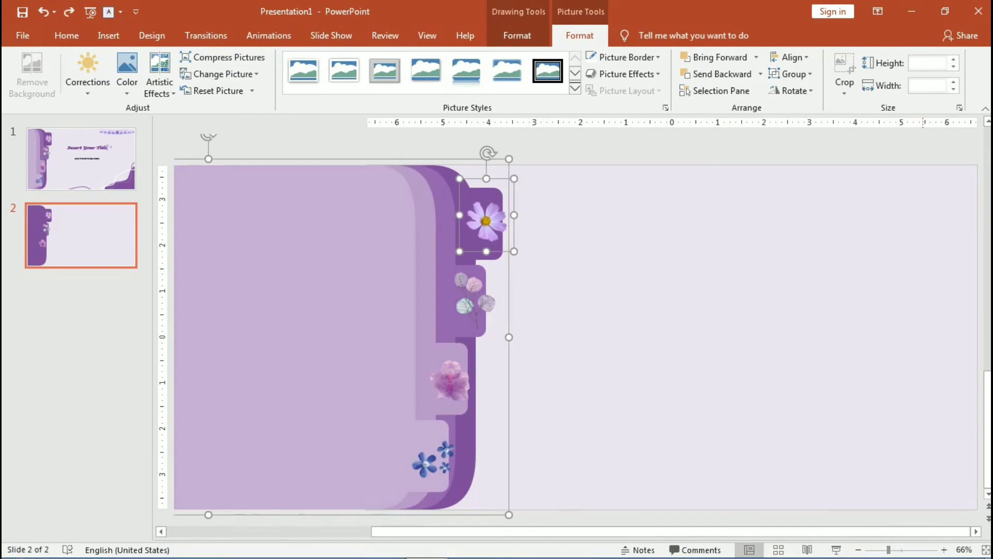
{"action": "left_click_drag", "start_coordinate": [888, 549], "coordinate": [879, 550]}
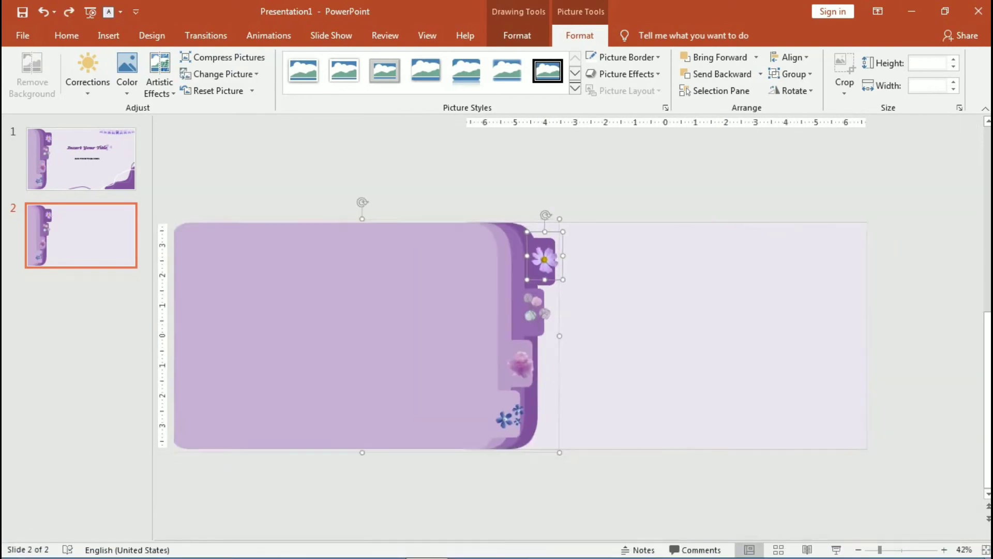
{"action": "left_click_drag", "start_coordinate": [538, 336], "coordinate": [812, 336]}
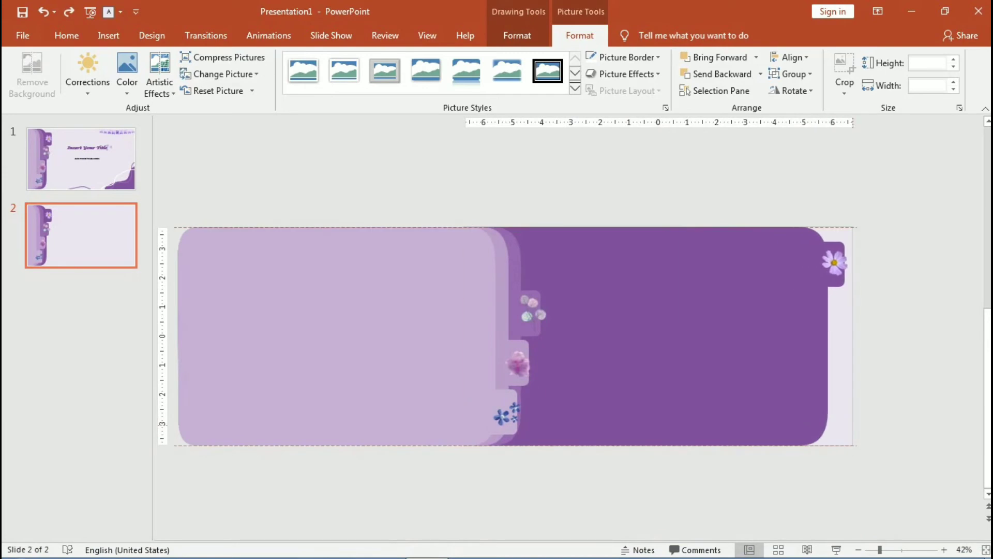
{"action": "mouse_move", "coordinate": [812, 336]}
{"action": "left_mouse_down"}
{"action": "mouse_move", "coordinate": [833, 330]}
{"action": "mouse_move", "coordinate": [812, 336]}
{"action": "left_mouse_up"}
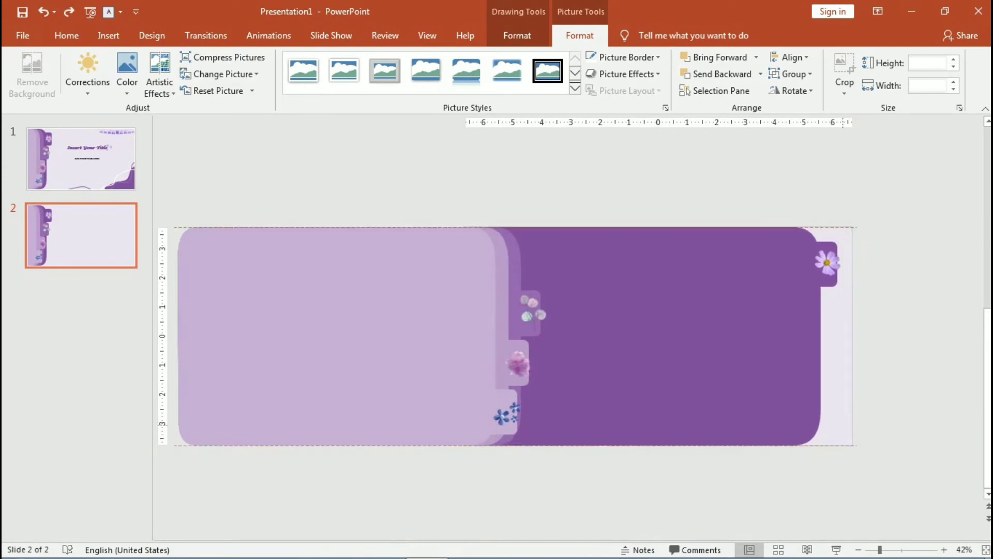
{"action": "key", "text": "Escape"}
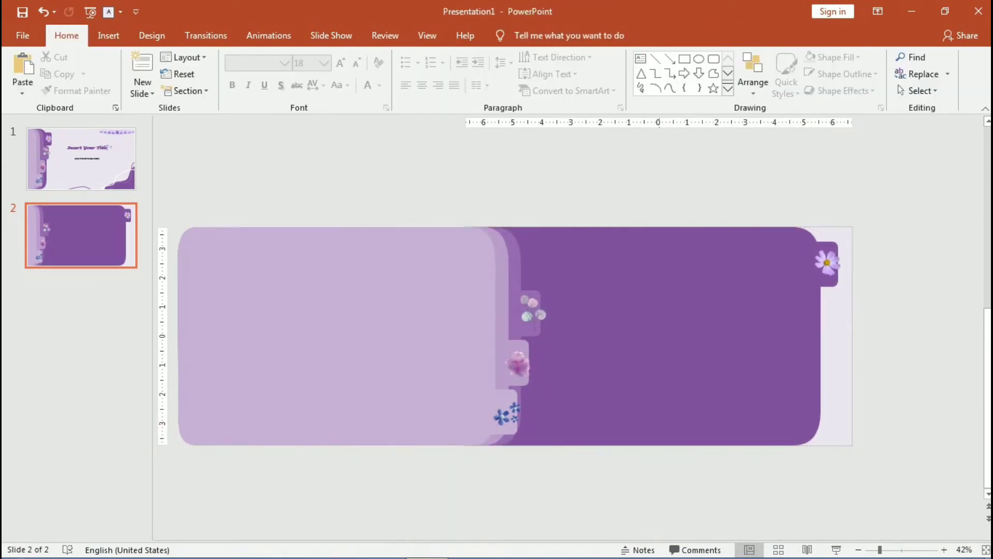
{"action": "left_click_drag", "start_coordinate": [880, 549], "coordinate": [889, 550]}
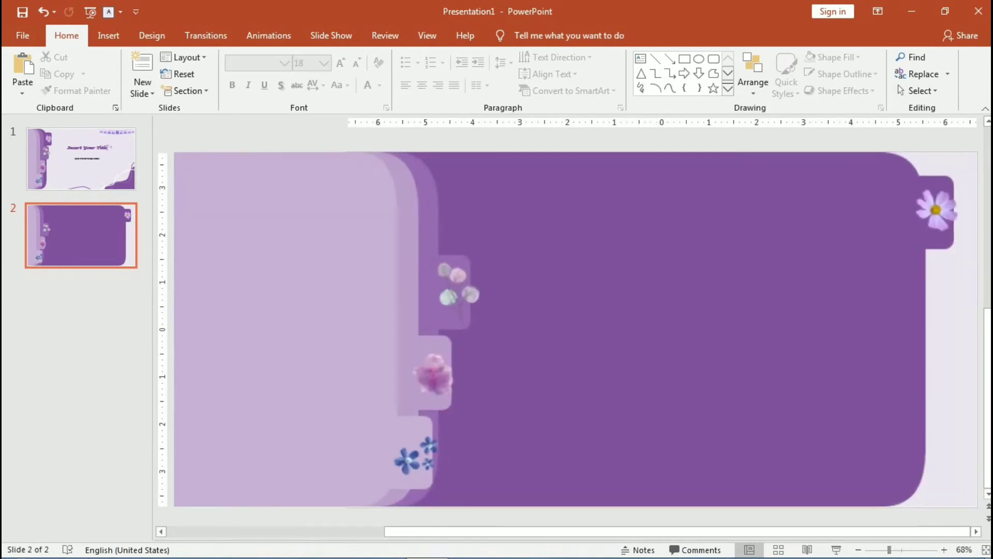
{"action": "key", "text": "ctrl+z"}
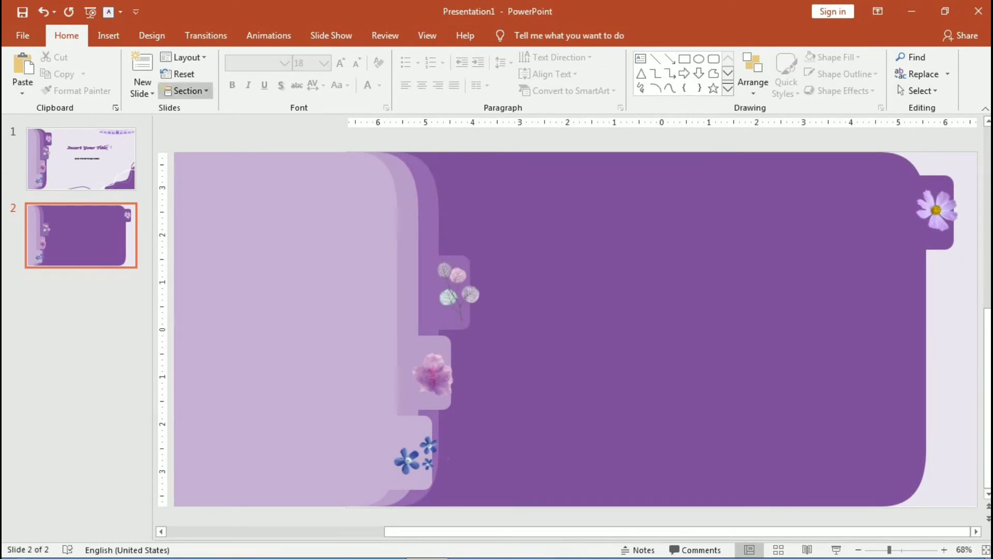
Draw a large rounded rectangle across the dark purple panel
{"action": "left_click", "coordinate": [108, 35]}
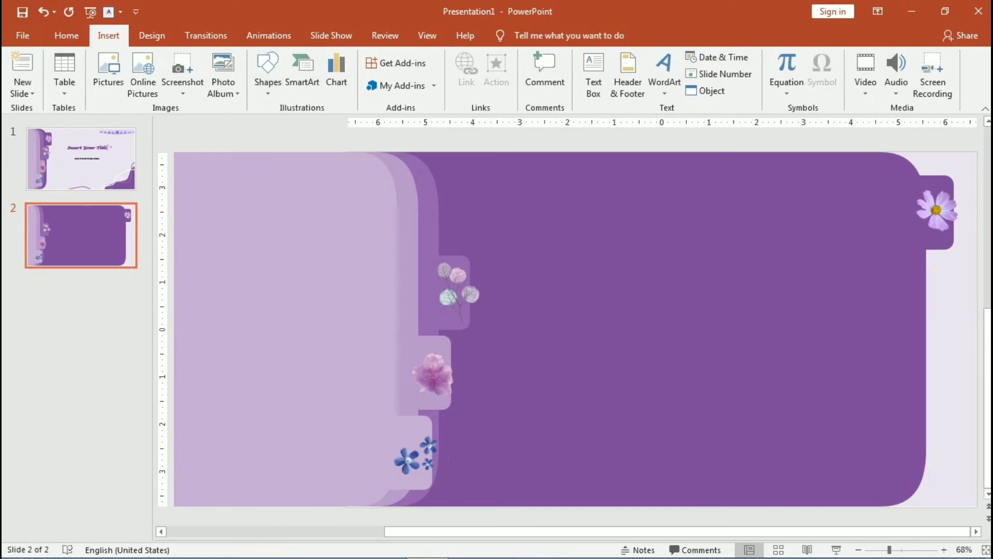
{"action": "left_click", "coordinate": [267, 72]}
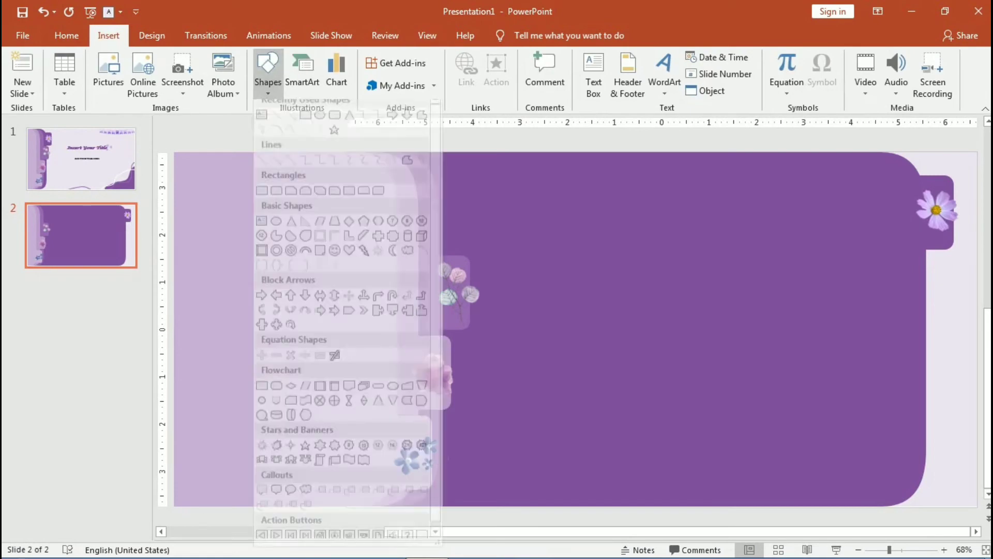
{"action": "left_click", "coordinate": [334, 123]}
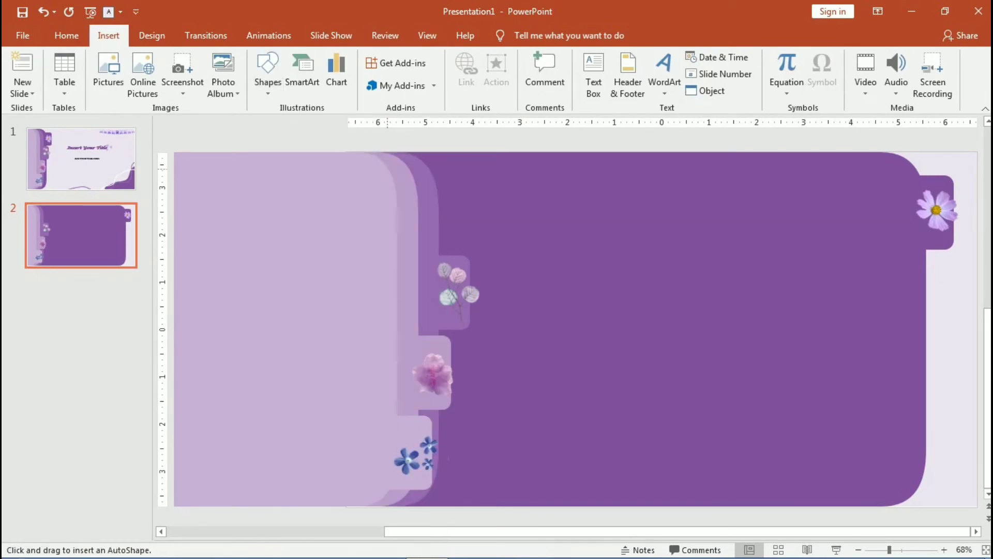
{"action": "left_click_drag", "start_coordinate": [382, 166], "coordinate": [906, 486]}
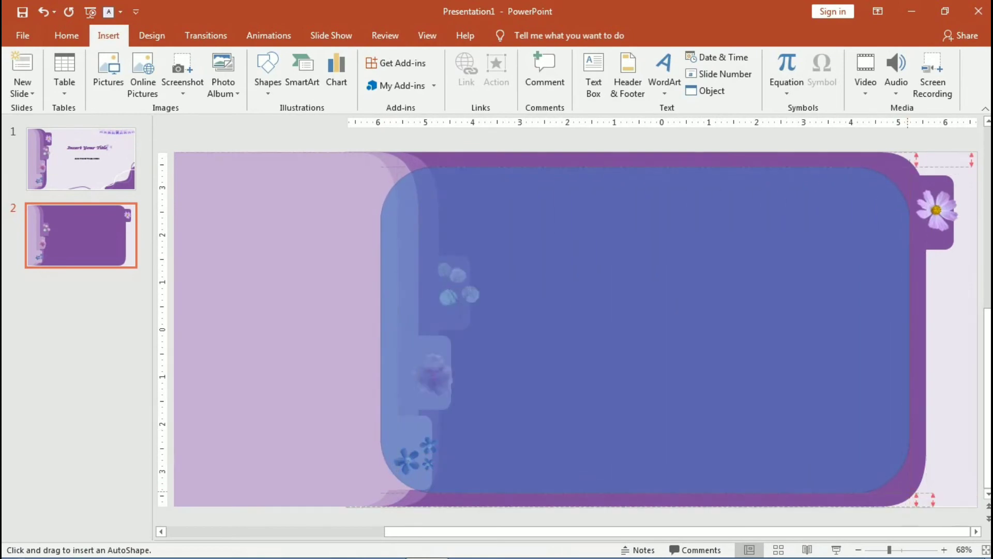
{"action": "left_click_drag", "start_coordinate": [909, 489], "coordinate": [905, 494]}
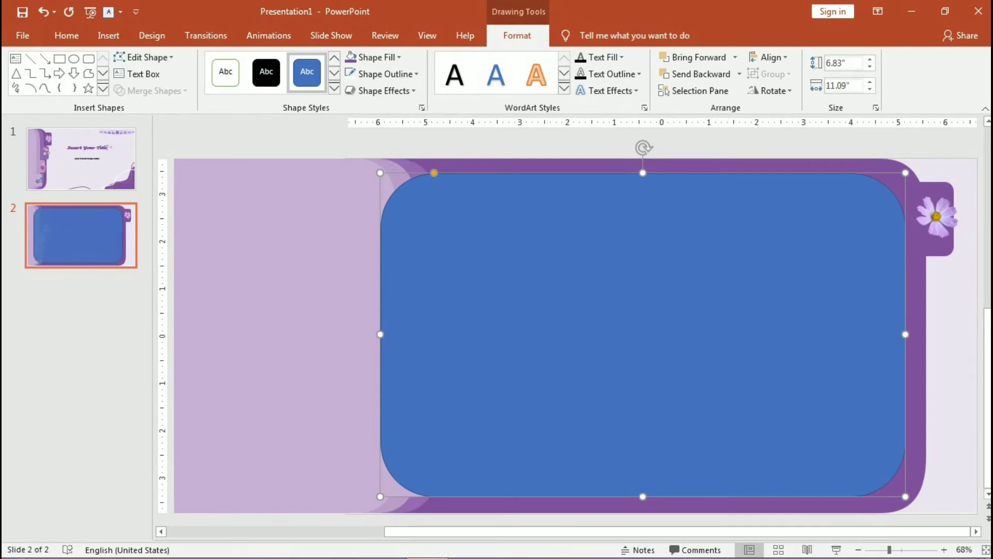
Fill the rectangle purple with a 3 pt white outline and layer it behind the lighter panels
{"action": "left_click", "coordinate": [351, 56]}
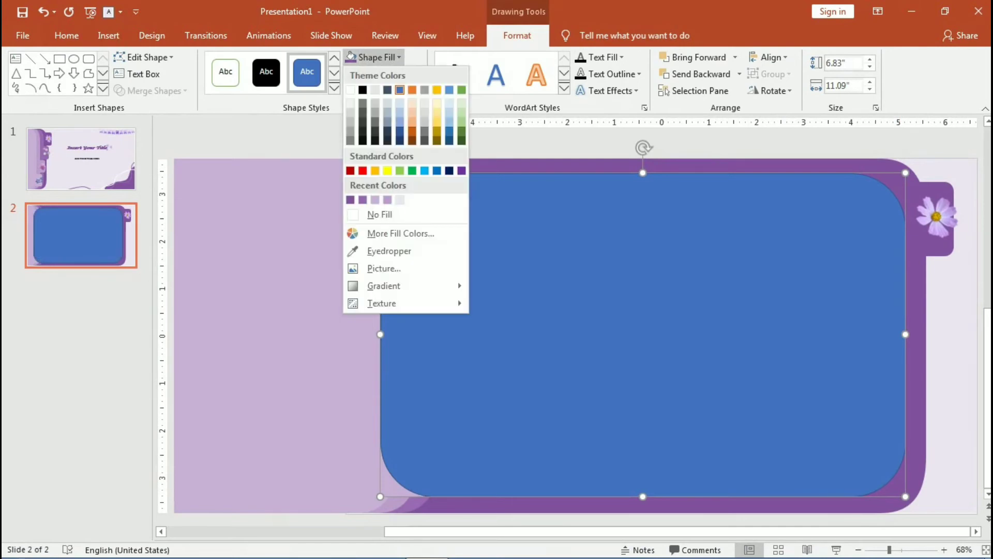
{"action": "left_click", "coordinate": [350, 199]}
{"action": "left_click", "coordinate": [385, 74]}
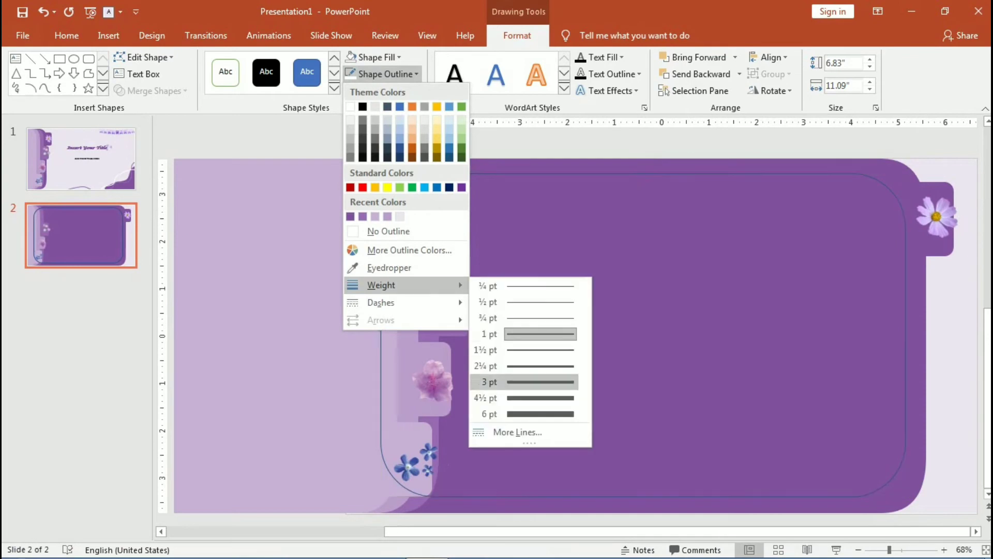
{"action": "left_click", "coordinate": [523, 397]}
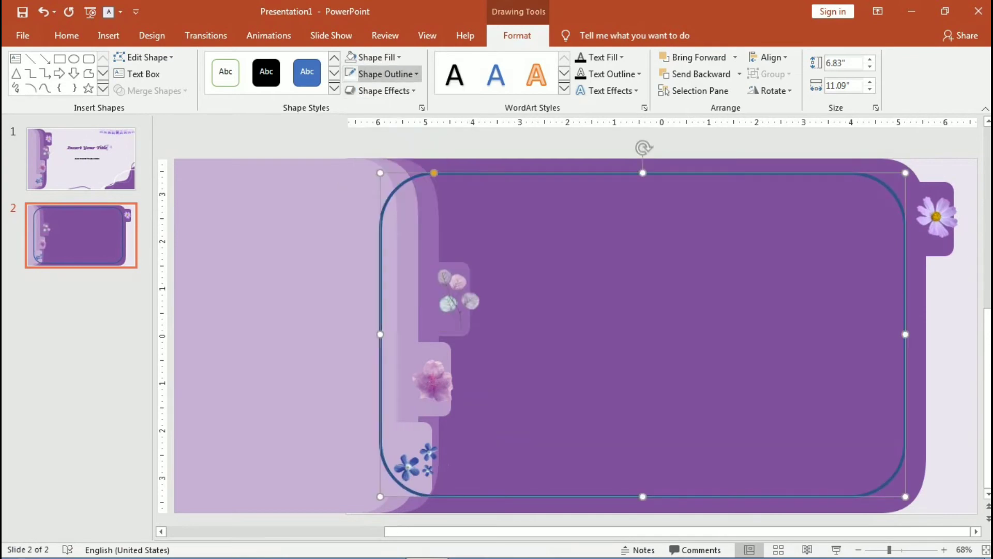
{"action": "left_click", "coordinate": [351, 74]}
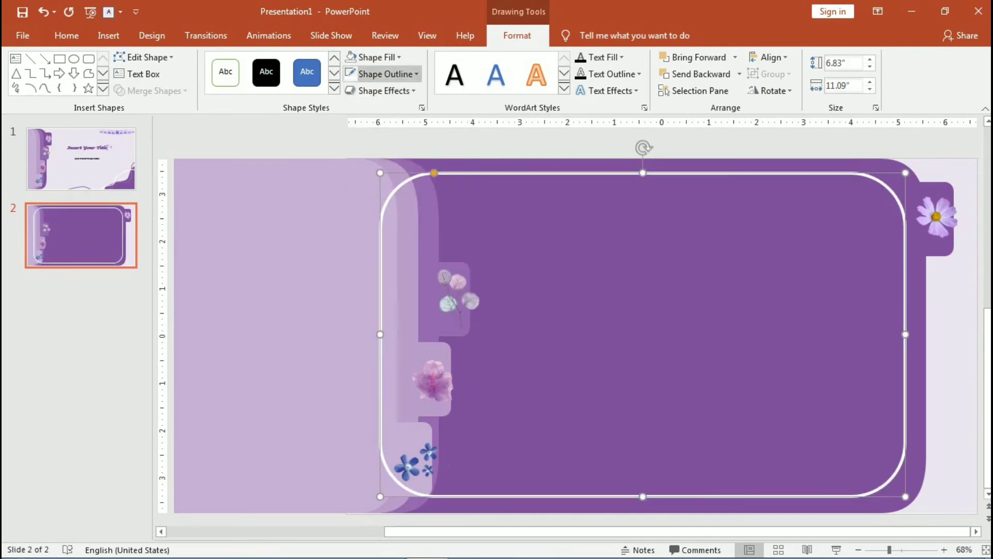
{"action": "left_click", "coordinate": [698, 74]}
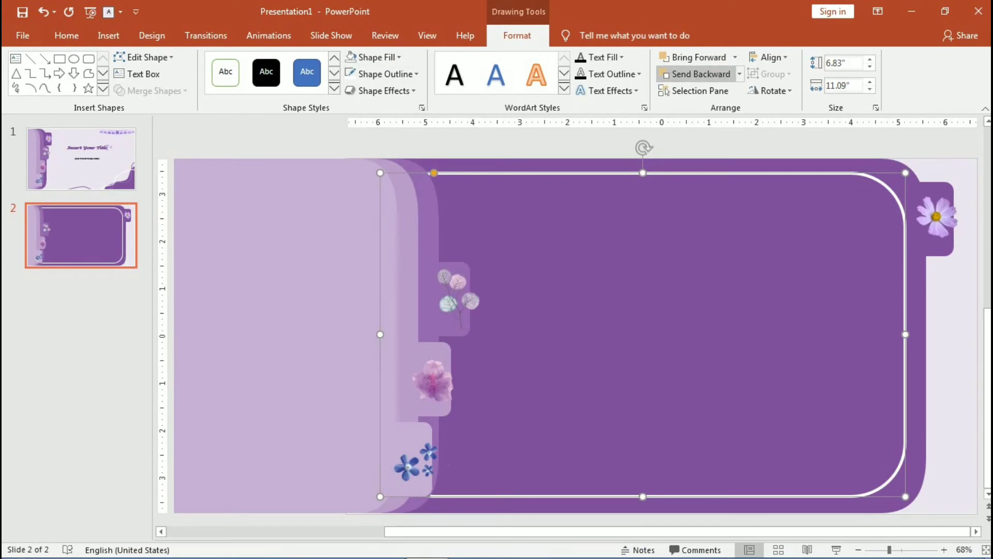
{"action": "left_click", "coordinate": [698, 74]}
{"action": "left_click", "coordinate": [698, 57]}
Copy the 'Insert Your Title' text from the title slide and paste it onto slide 2
{"action": "key", "text": "Escape"}
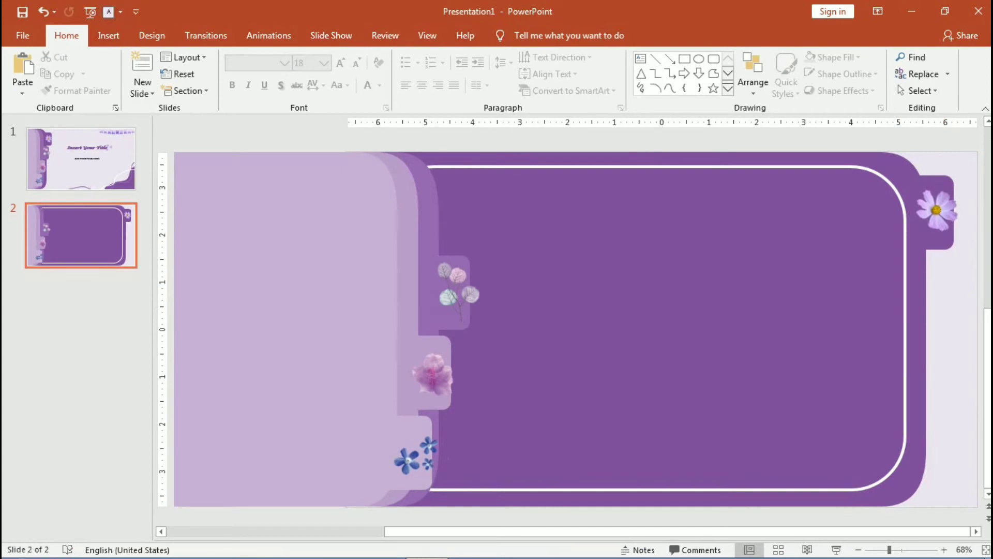
{"action": "left_click", "coordinate": [81, 158]}
{"action": "left_click", "coordinate": [705, 264]}
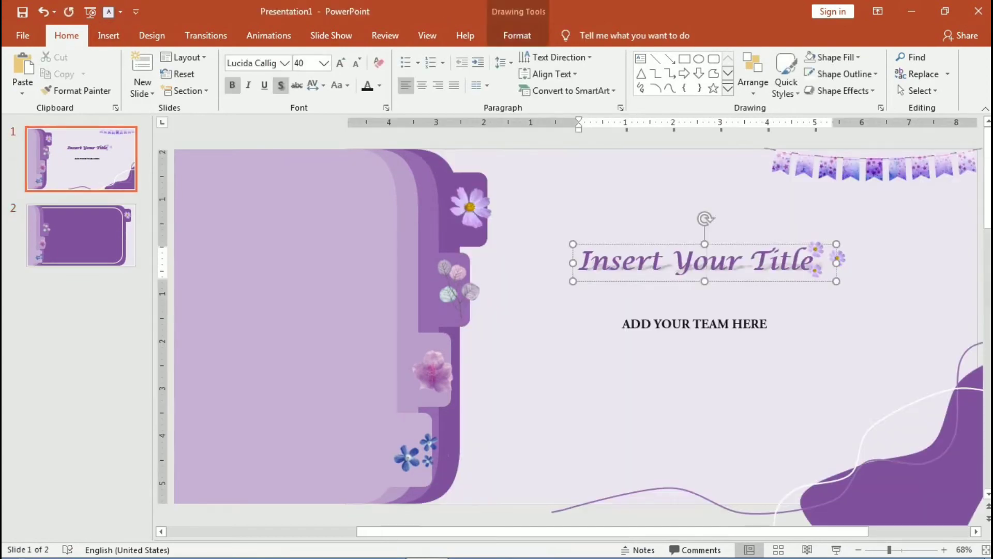
{"action": "key", "text": "ctrl+a"}
{"action": "key", "text": "ctrl+c"}
{"action": "left_click", "coordinate": [81, 235]}
{"action": "key", "text": "ctrl+v"}
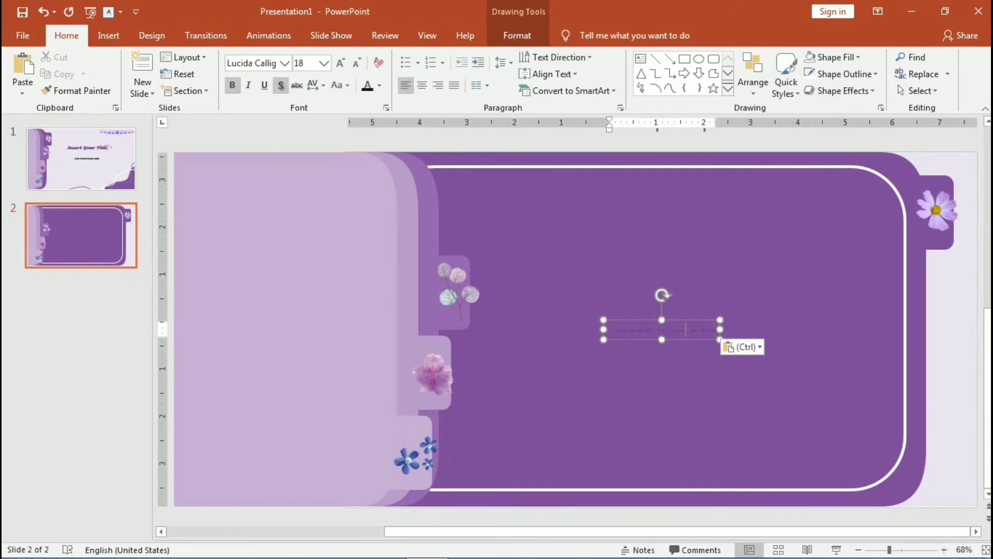
Enlarge the pasted title to 32 pt and colour it white
{"action": "key", "text": "ctrl+a"}
{"action": "key", "text": "ctrl+shift+period"}
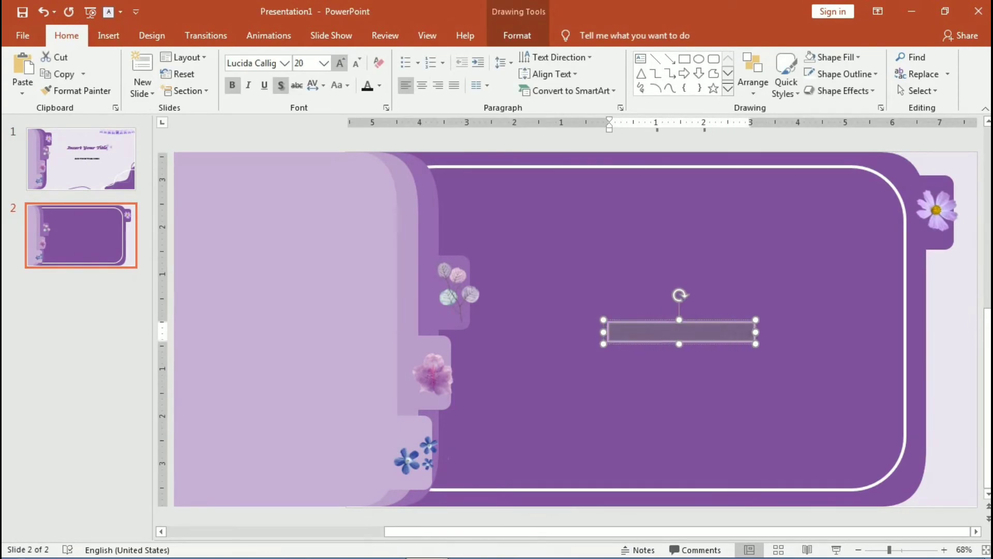
{"action": "key", "text": "ctrl+shift+period"}
{"action": "key", "text": "ctrl+shift+period"}
{"action": "key", "text": "ctrl+shift+period"}
{"action": "left_click", "coordinate": [379, 85]}
{"action": "left_click", "coordinate": [367, 117]}
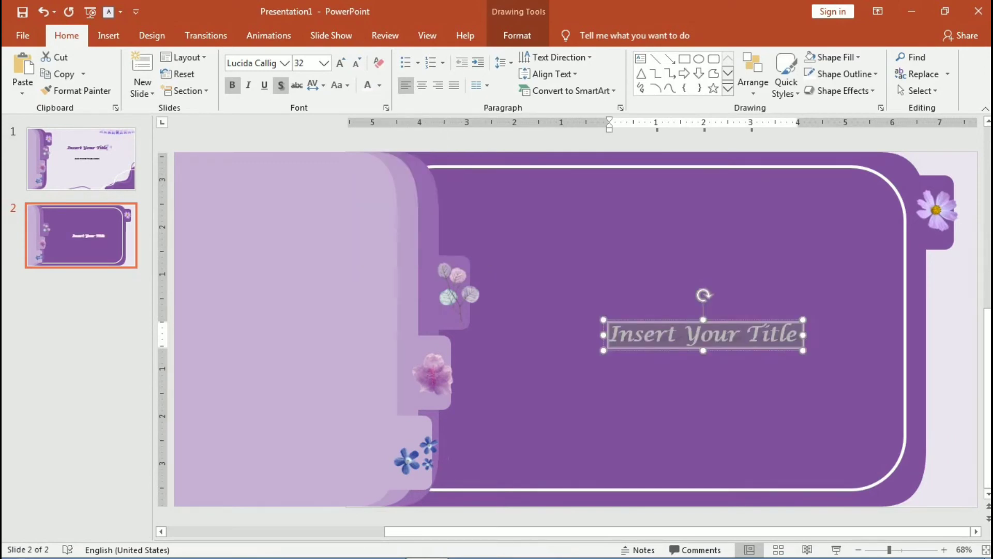
Change the heading to 'Insert Your Subtitle' and move it to the top centre of the panel
{"action": "key", "text": "Right"}
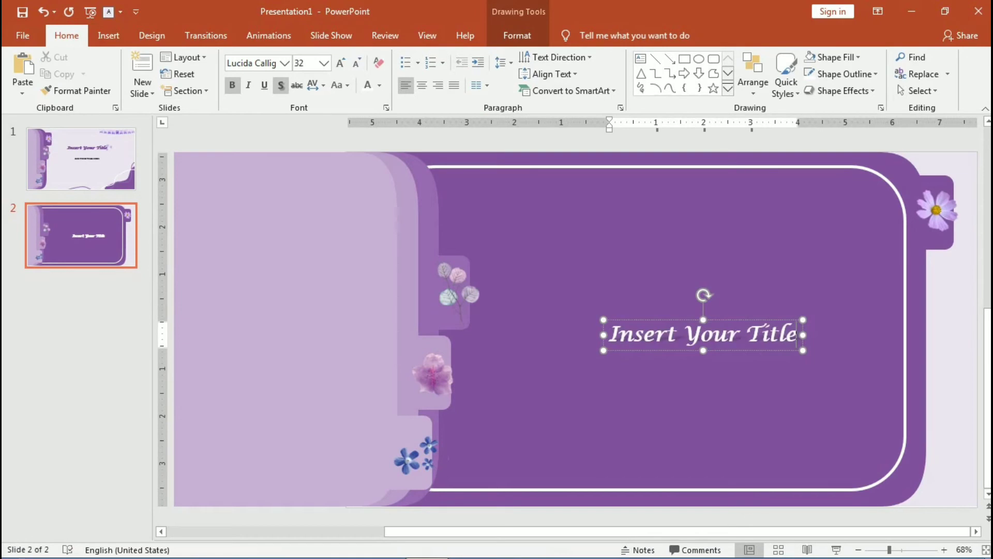
{"action": "key", "text": "shift+Left"}
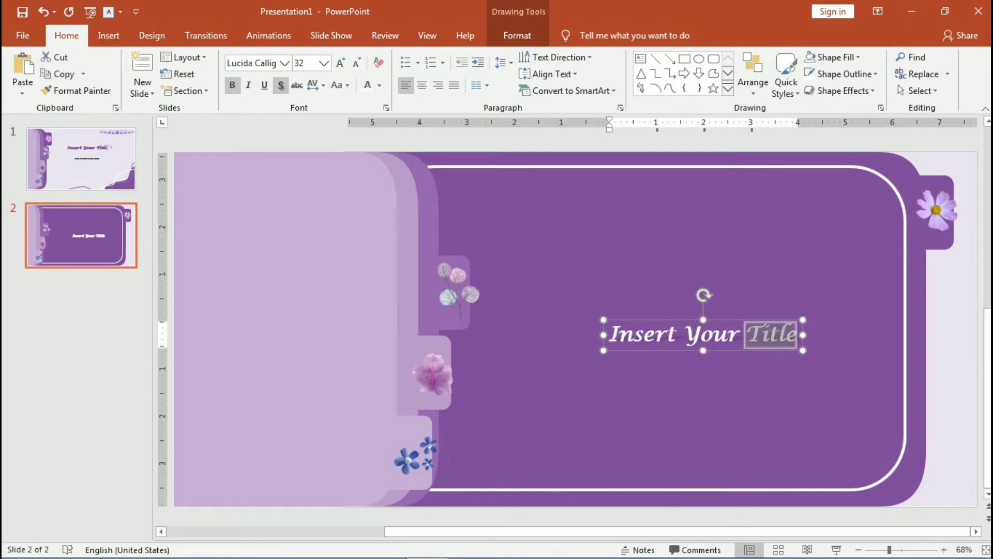
{"action": "key", "text": "ctrl+a"}
{"action": "key", "text": "shift+Right"}
{"action": "key", "text": "shift+Right"}
{"action": "key", "text": "shift+Right"}
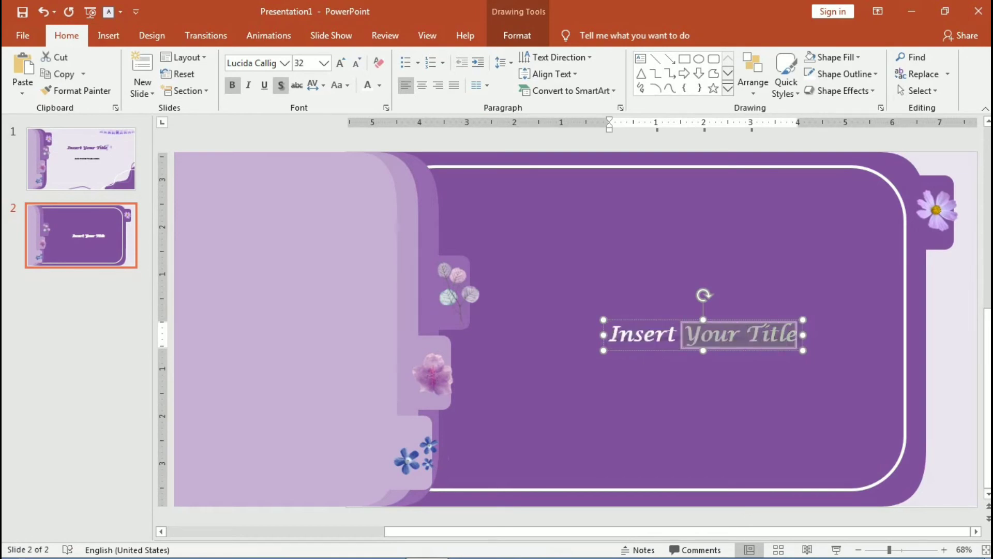
{"action": "key", "text": "shift+Right"}
{"action": "key", "text": "shift+Right"}
{"action": "key", "text": "shift+Right"}
{"action": "type", "text": "E"}
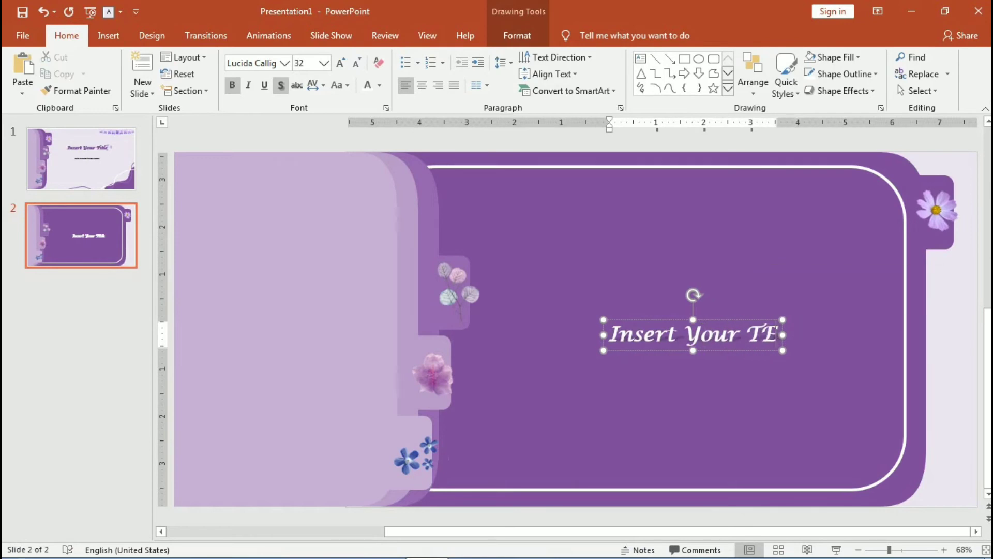
{"action": "key", "text": "BackSpace"}
{"action": "key", "text": "BackSpace"}
{"action": "type", "text": "Sun"}
{"action": "key", "text": "BackSpace"}
{"action": "type", "text": "btit"}
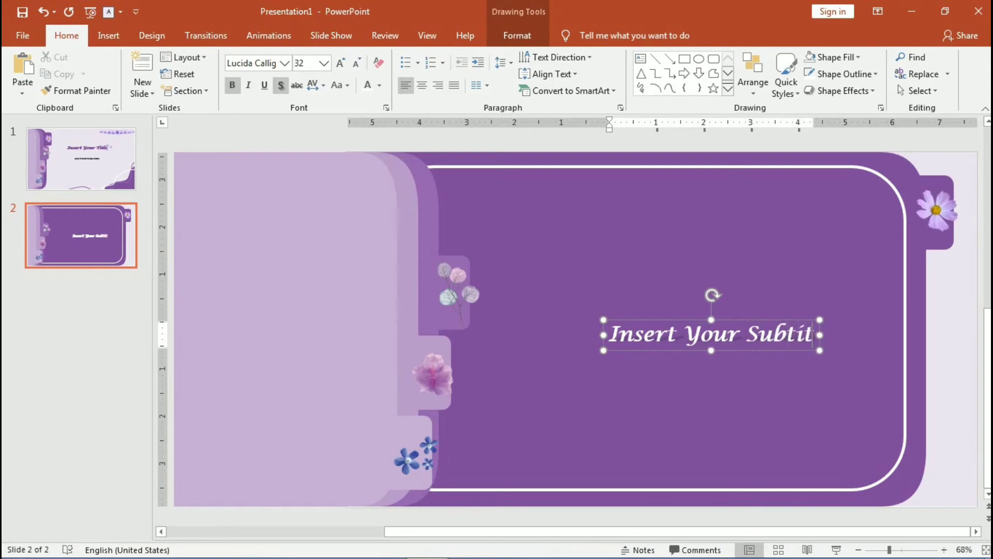
{"action": "type", "text": "le"}
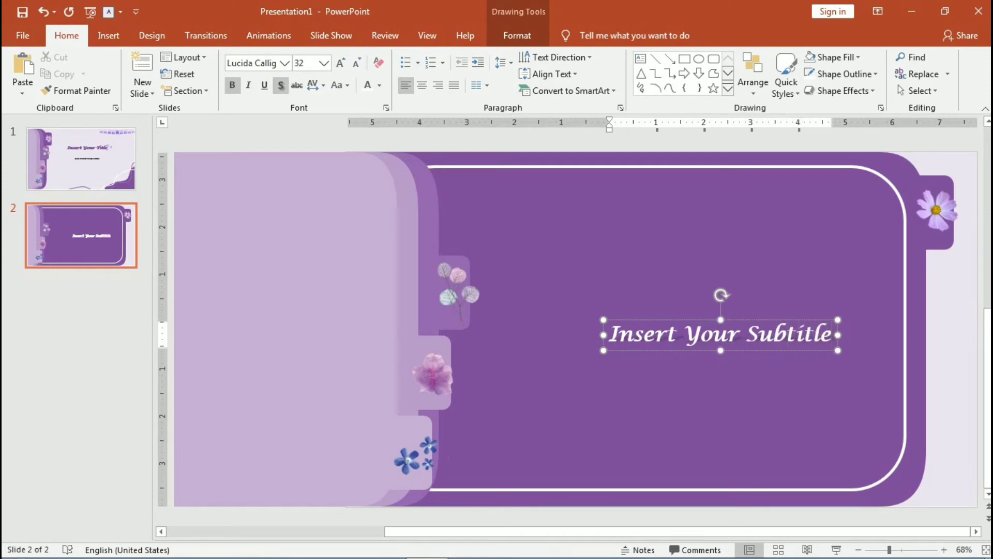
{"action": "left_click_drag", "start_coordinate": [778, 350], "coordinate": [719, 212]}
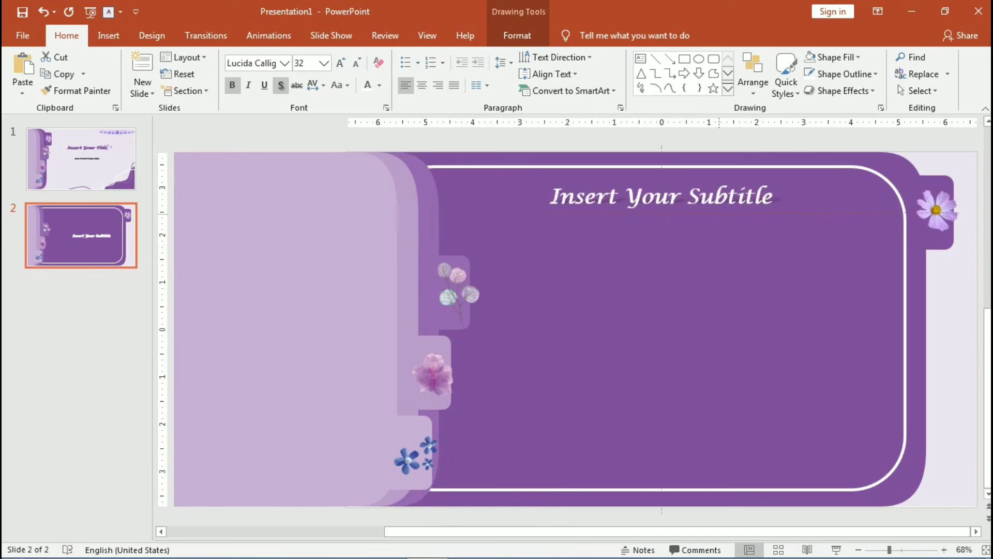
{"action": "key", "text": "Escape"}
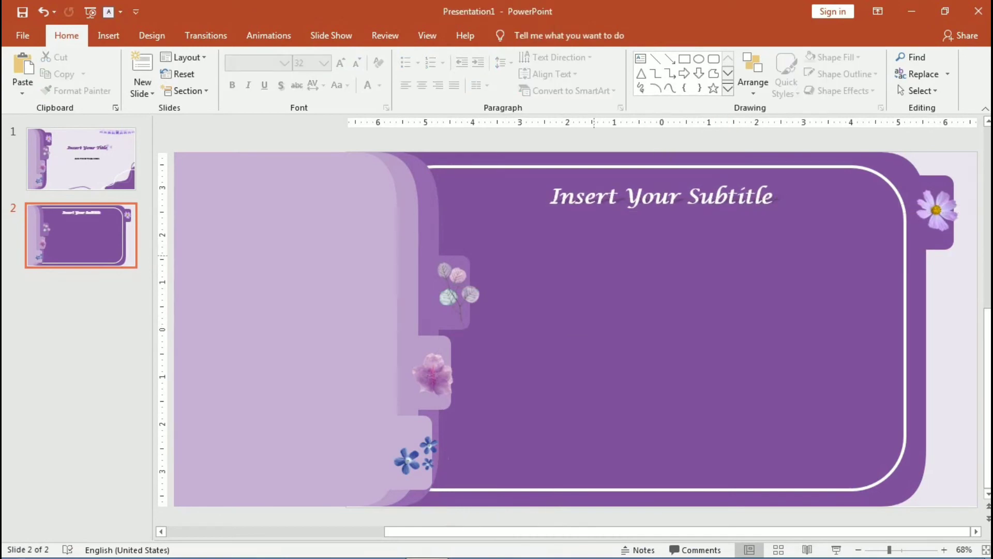
Paste the ADD YOUR TEAM HERE box onto slide 2 and replace its text with 'Insert your text here' placeholder text
{"action": "left_click", "coordinate": [81, 158]}
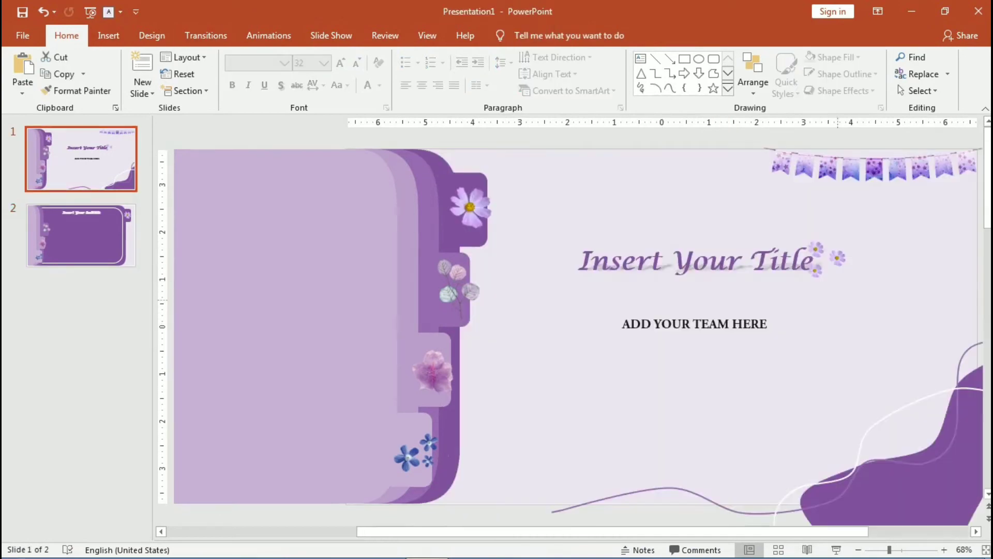
{"action": "triple_click", "coordinate": [695, 324]}
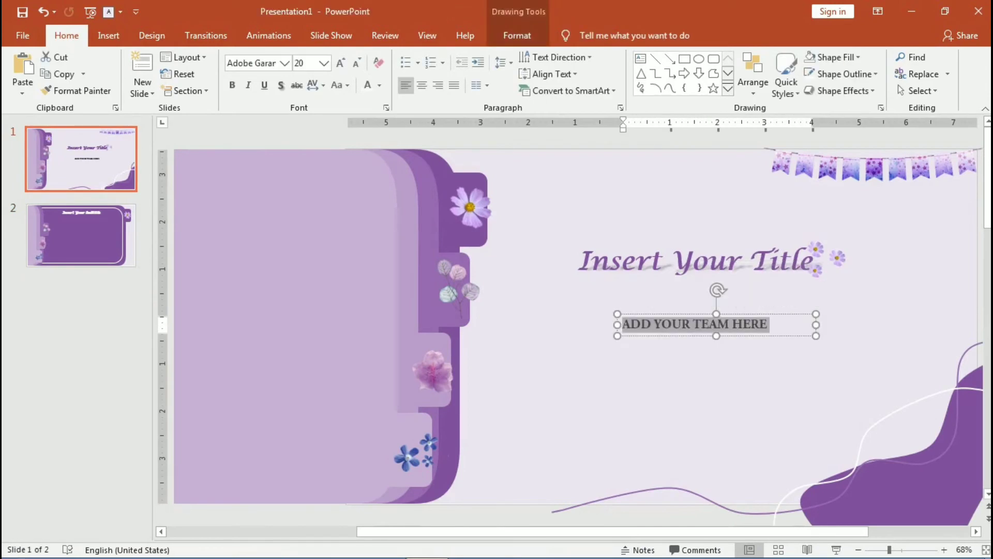
{"action": "left_click", "coordinate": [81, 235]}
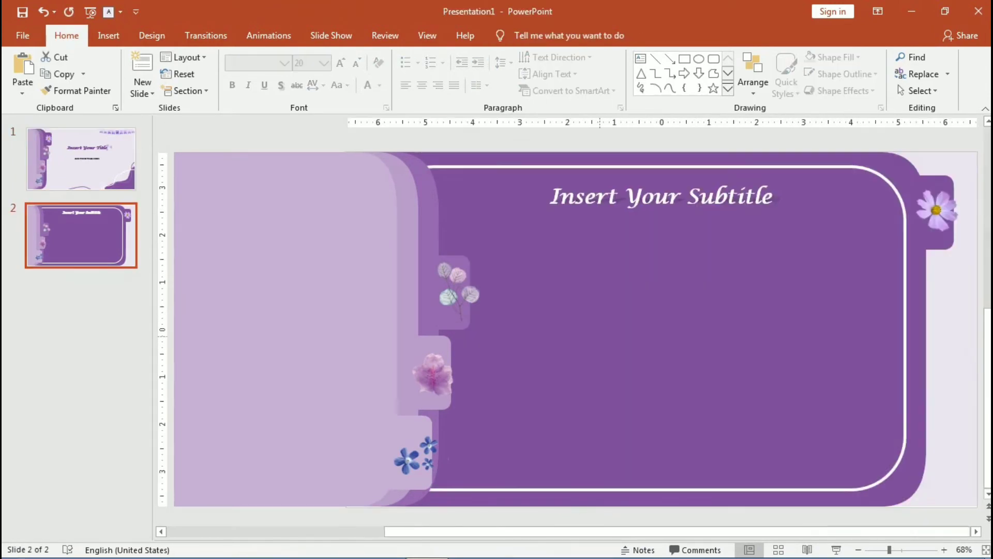
{"action": "key", "text": "ctrl+v"}
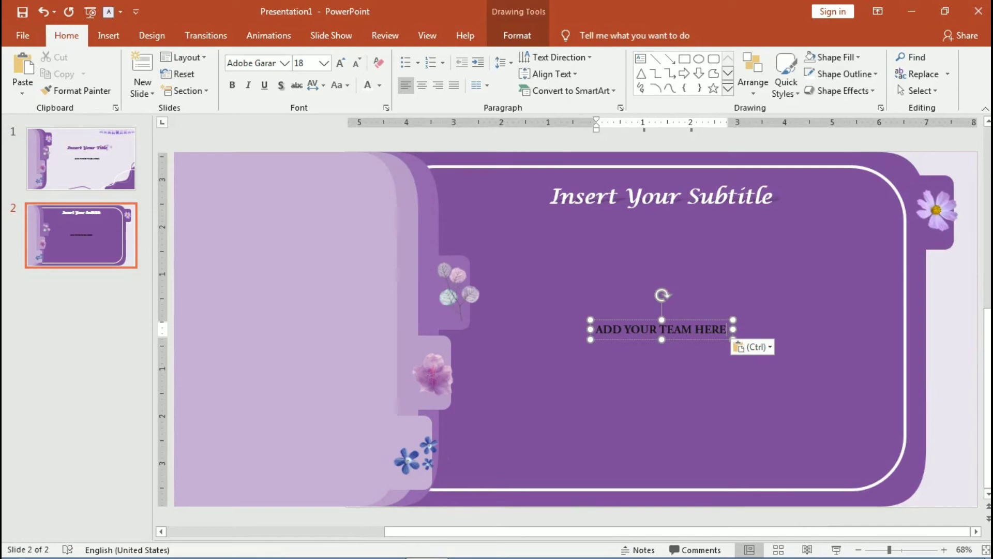
{"action": "key", "text": "ctrl+a"}
{"action": "type", "text": "Insert your text"}
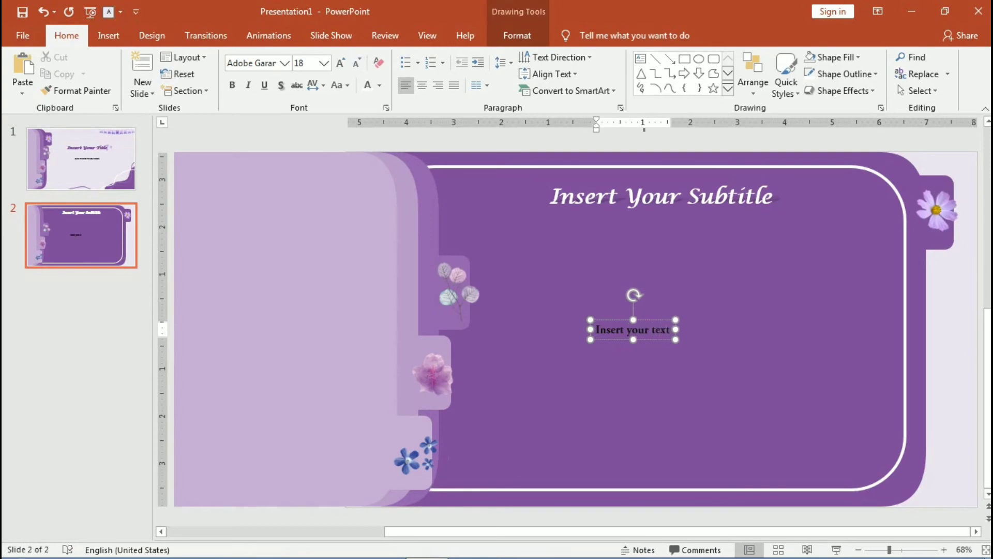
{"action": "type", "text": " here"}
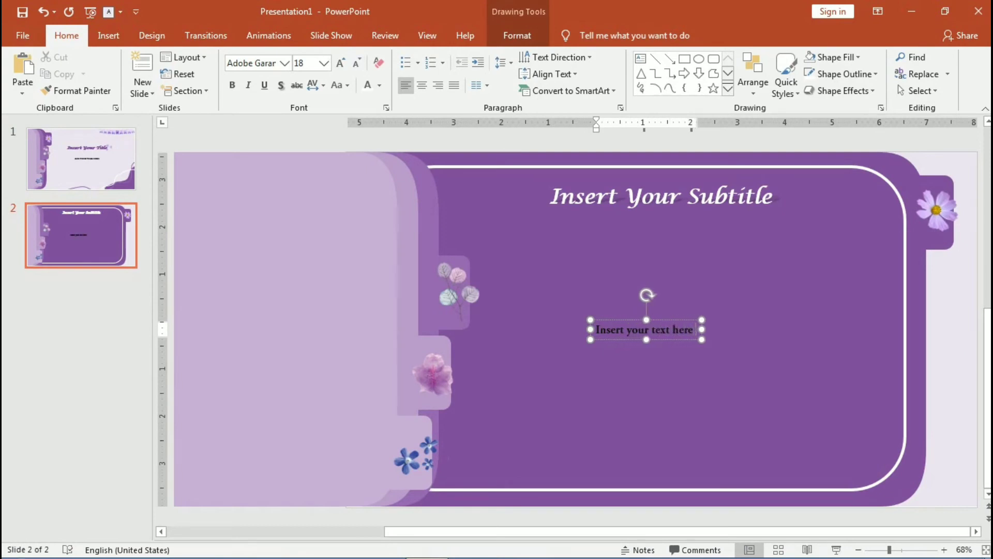
{"action": "type", "text": " insert your text here insert your tet"}
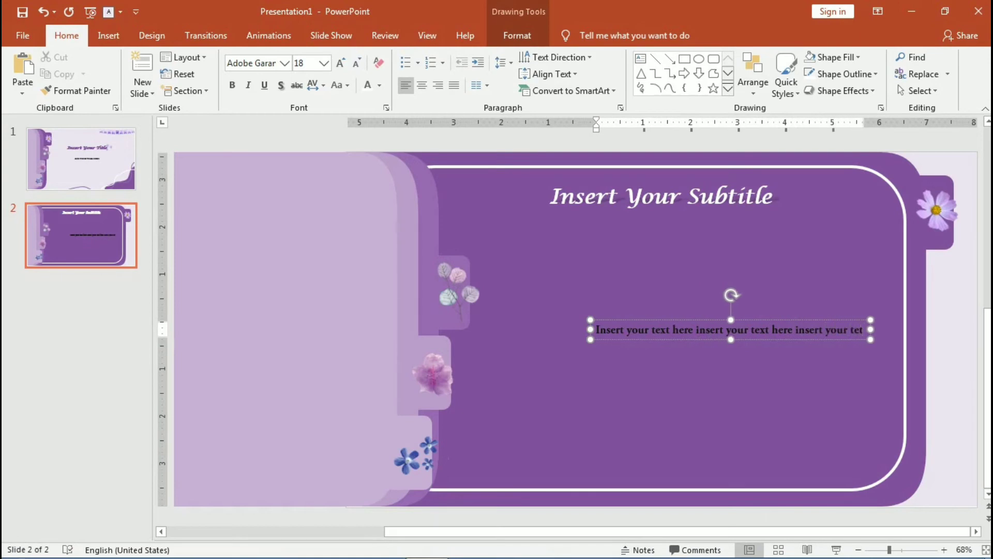
{"action": "key", "text": "BackSpace"}
{"action": "type", "text": "xt here"}
Repeat the placeholder line into nine lines of body text, removing the blank lines between them
{"action": "key", "text": "ctrl+a"}
{"action": "key", "text": "ctrl+c"}
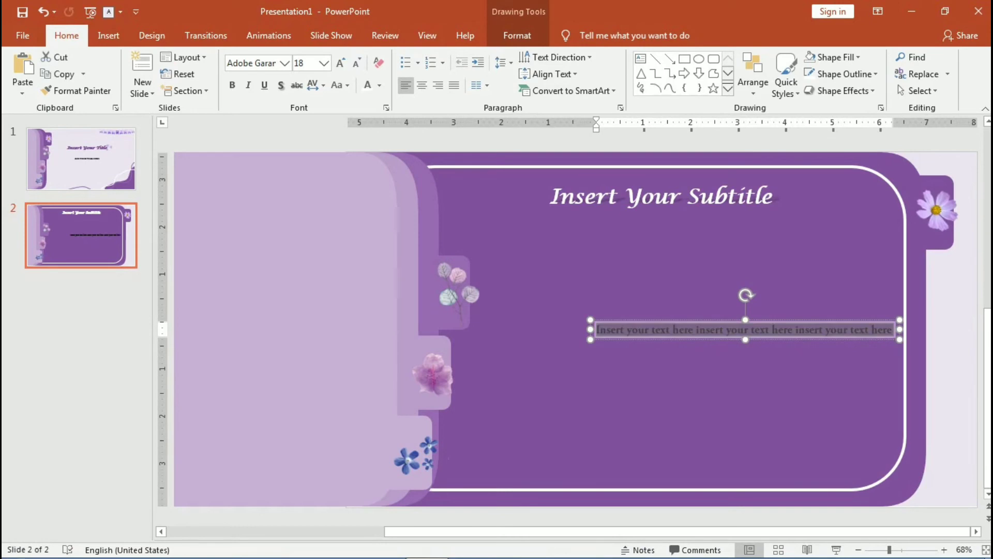
{"action": "key", "text": "Right"}
{"action": "key", "text": "Return"}
{"action": "key", "text": "ctrl+v"}
{"action": "key", "text": "Return"}
{"action": "key", "text": "Return"}
{"action": "key", "text": "ctrl+v"}
{"action": "key", "text": "Return"}
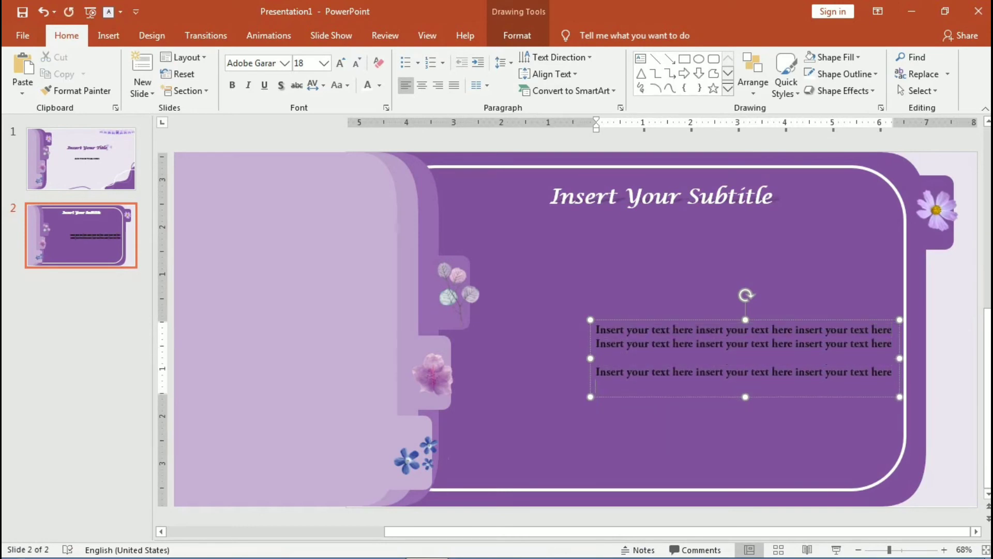
{"action": "key", "text": "Return"}
{"action": "key", "text": "ctrl+v"}
{"action": "key", "text": "ctrl+v"}
{"action": "key", "text": "Return"}
{"action": "key", "text": "ctrl+v"}
{"action": "key", "text": "Return"}
{"action": "key", "text": "ctrl+v"}
{"action": "key", "text": "Return"}
{"action": "key", "text": "ctrl+v"}
{"action": "key", "text": "Return"}
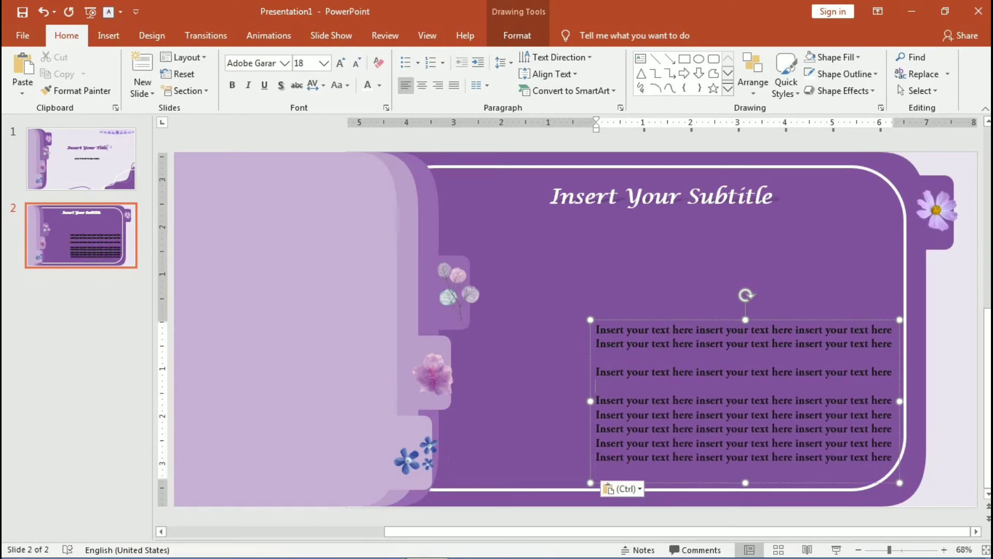
{"action": "key", "text": "BackSpace"}
{"action": "left_click", "coordinate": [756, 357]}
{"action": "key", "text": "BackSpace"}
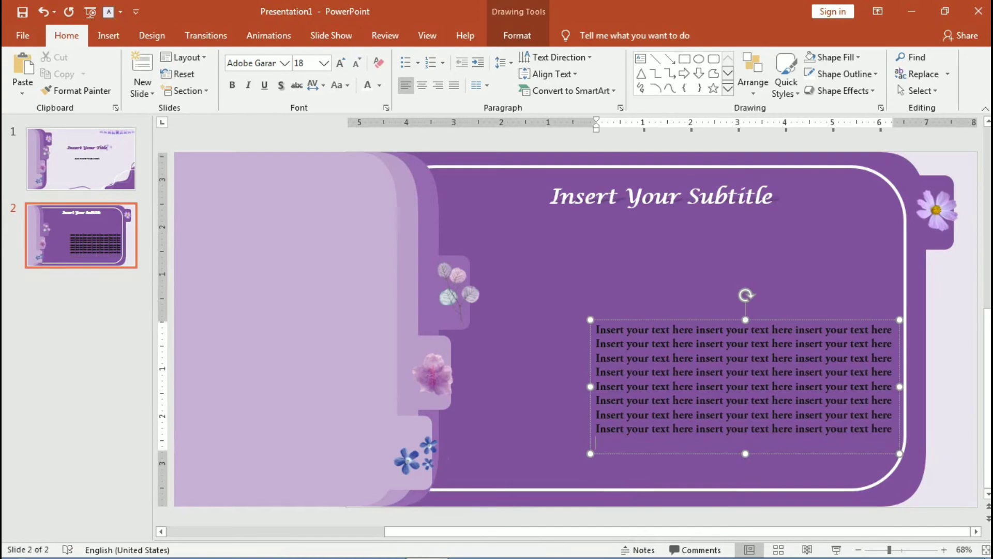
{"action": "key", "text": "ctrl+v"}
Keep the body text light-coloured and move the block up beneath the subtitle
{"action": "key", "text": "ctrl+a"}
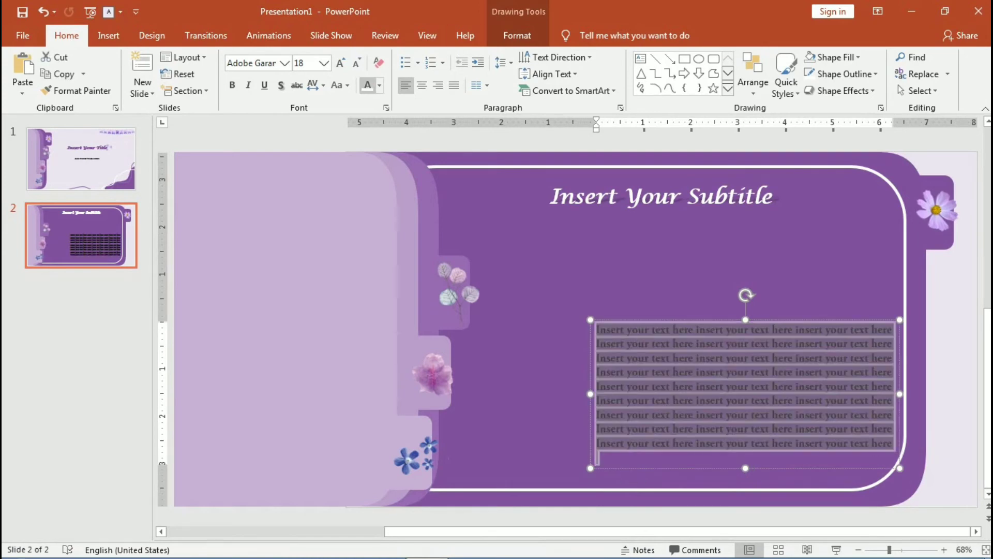
{"action": "key", "text": "ctrl+z"}
{"action": "left_click_drag", "start_coordinate": [672, 467], "coordinate": [607, 401]}
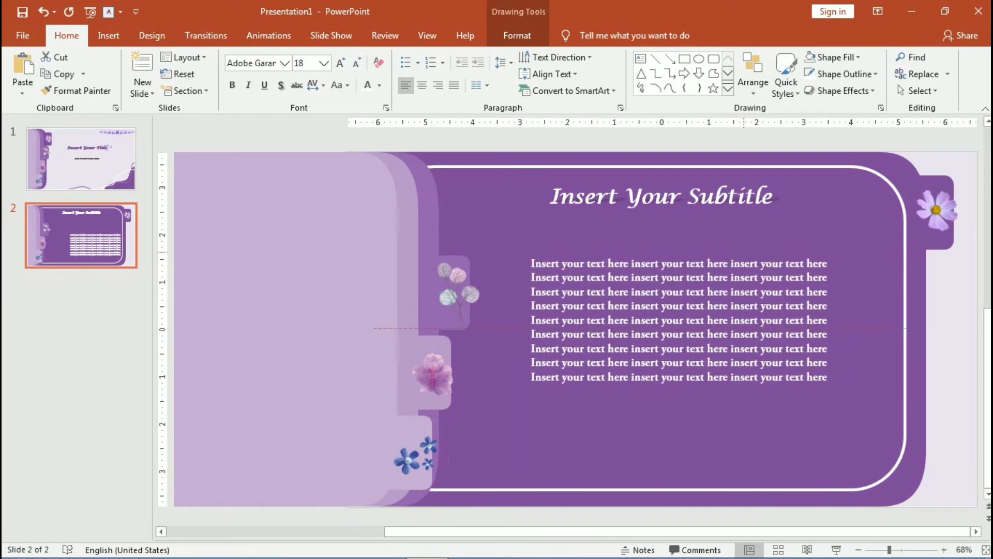
{"action": "key", "text": "Escape"}
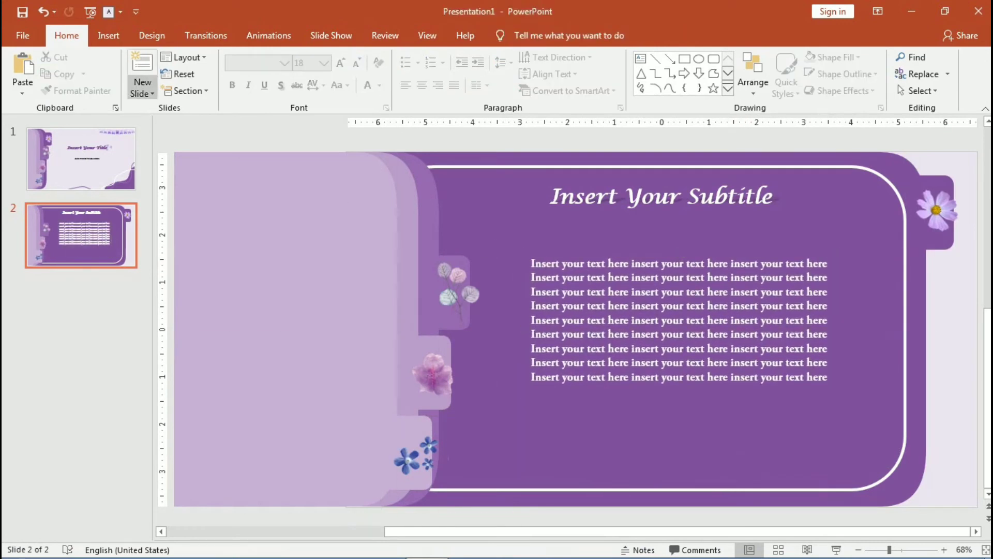
Insert the purple butterfly-and-flower picture onto slide 2
{"action": "left_click", "coordinate": [108, 35]}
{"action": "left_click", "coordinate": [109, 70]}
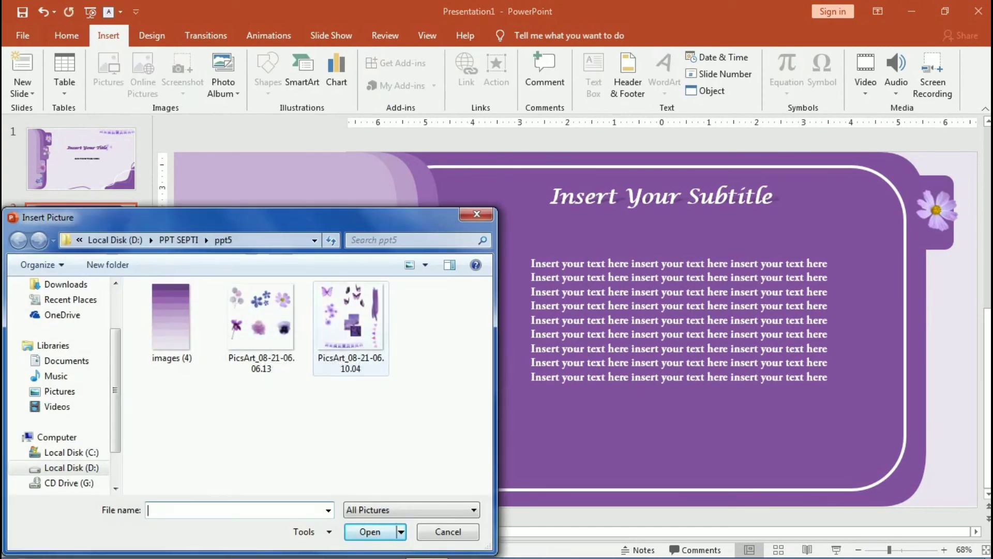
{"action": "left_click", "coordinate": [351, 321]}
{"action": "left_click", "coordinate": [369, 531]}
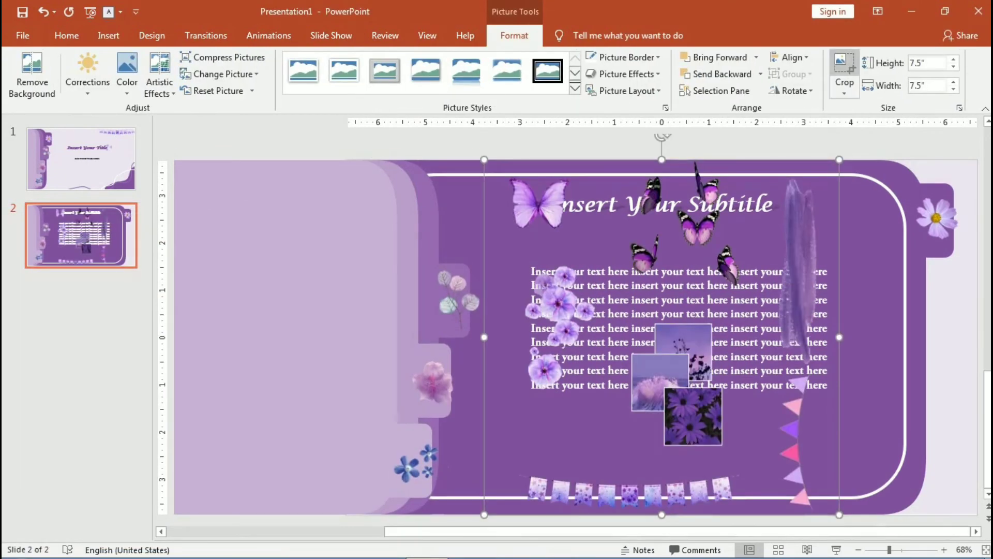
Crop the picture down to its purple flower column
{"action": "left_click", "coordinate": [845, 73]}
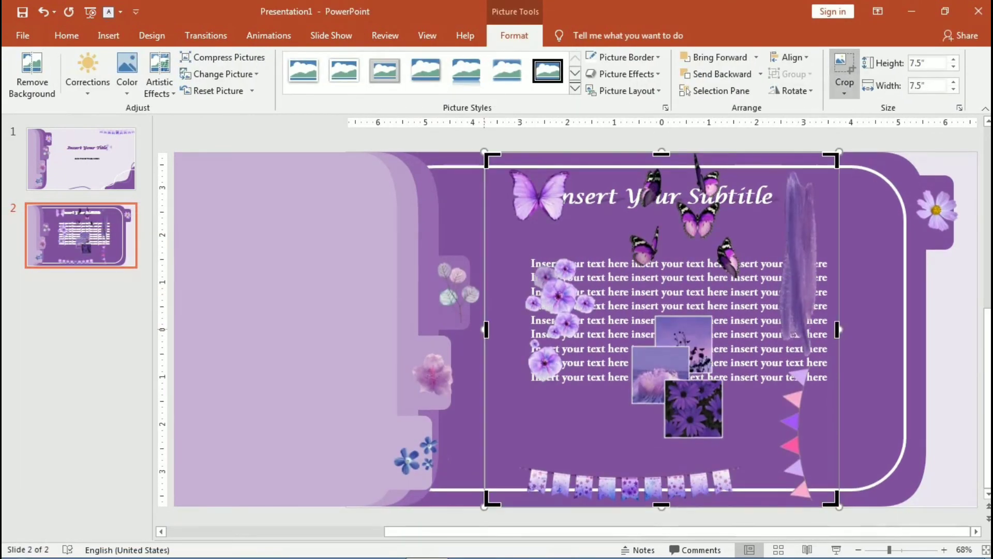
{"action": "left_click_drag", "start_coordinate": [485, 328], "coordinate": [600, 341]}
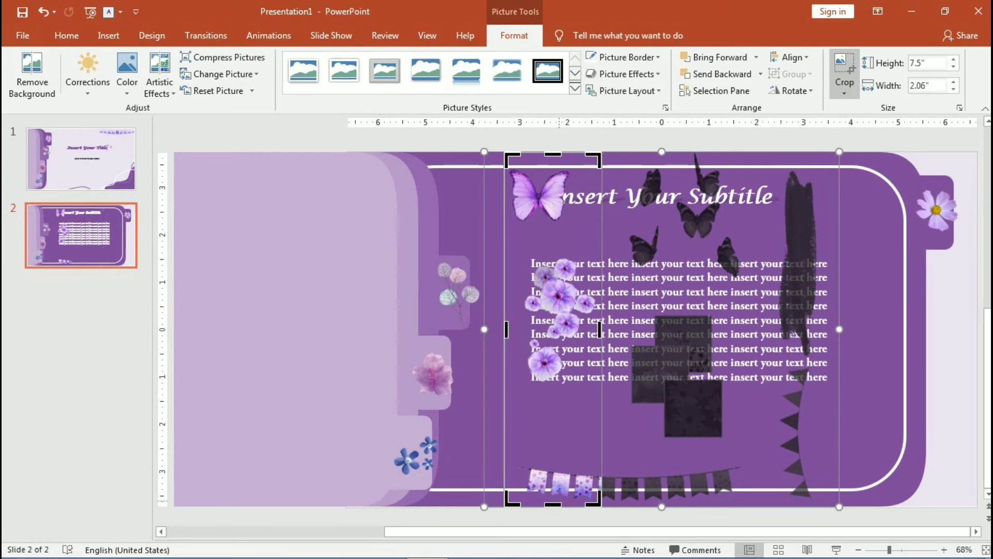
{"action": "left_click_drag", "start_coordinate": [552, 505], "coordinate": [552, 389]}
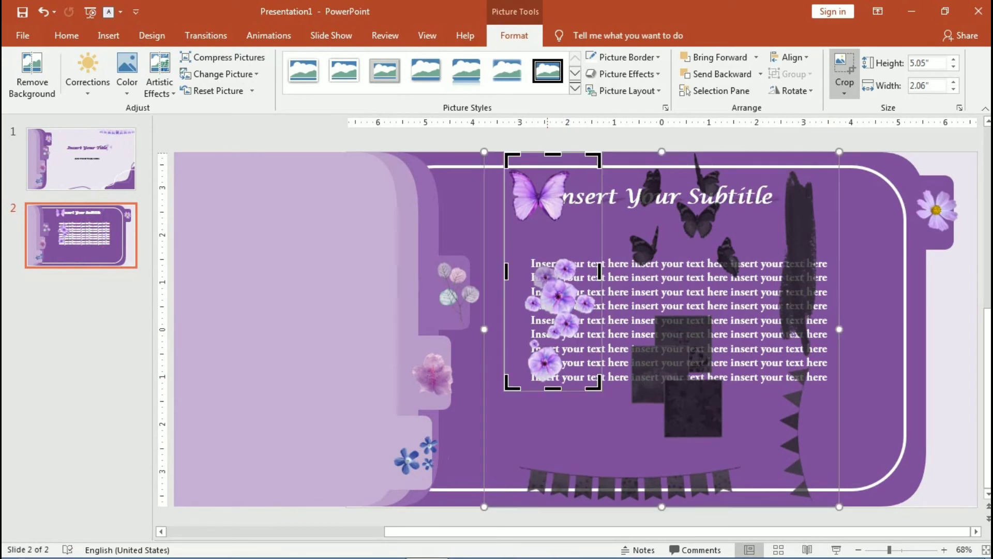
{"action": "left_click_drag", "start_coordinate": [552, 154], "coordinate": [552, 255]}
{"action": "key", "text": "Escape"}
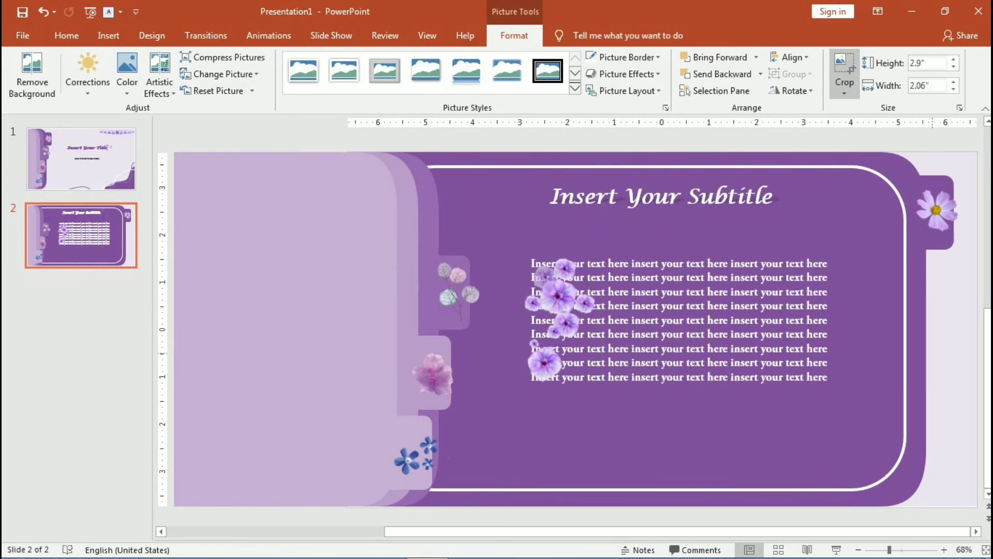
Move the flower cluster into the panel's bottom-right corner, keeping the background shape in place
{"action": "left_click_drag", "start_coordinate": [563, 320], "coordinate": [882, 448]}
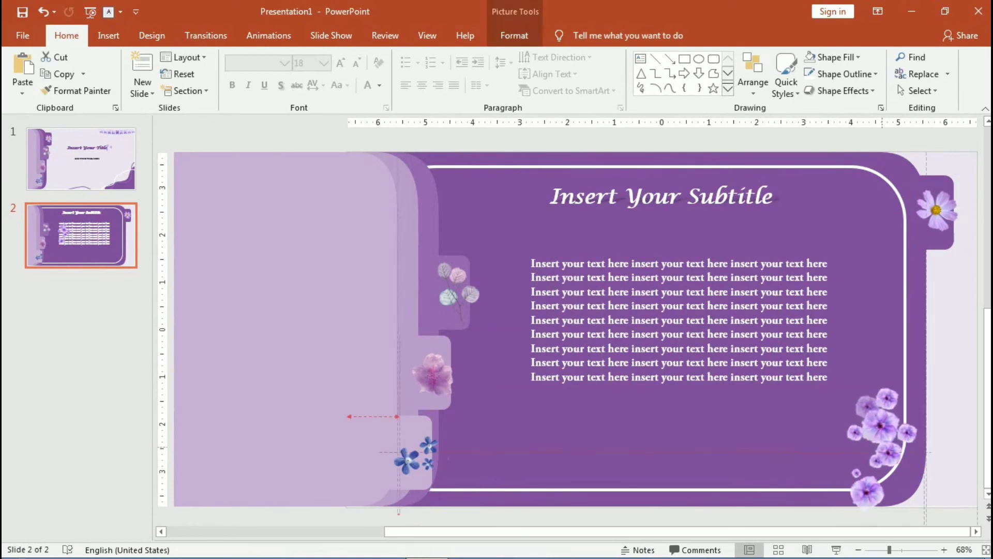
{"action": "key", "text": "Delete"}
{"action": "key", "text": "ctrl+z"}
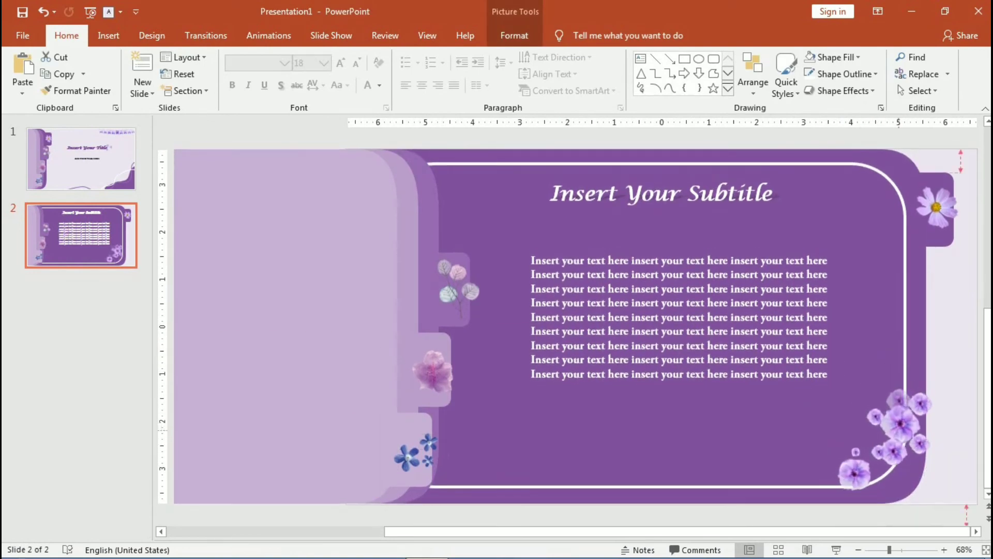
{"action": "scroll", "coordinate": [575, 331], "scroll_direction": "down", "scroll_amount": 1}
{"action": "key", "text": "Escape"}
{"action": "key", "text": "Tab"}
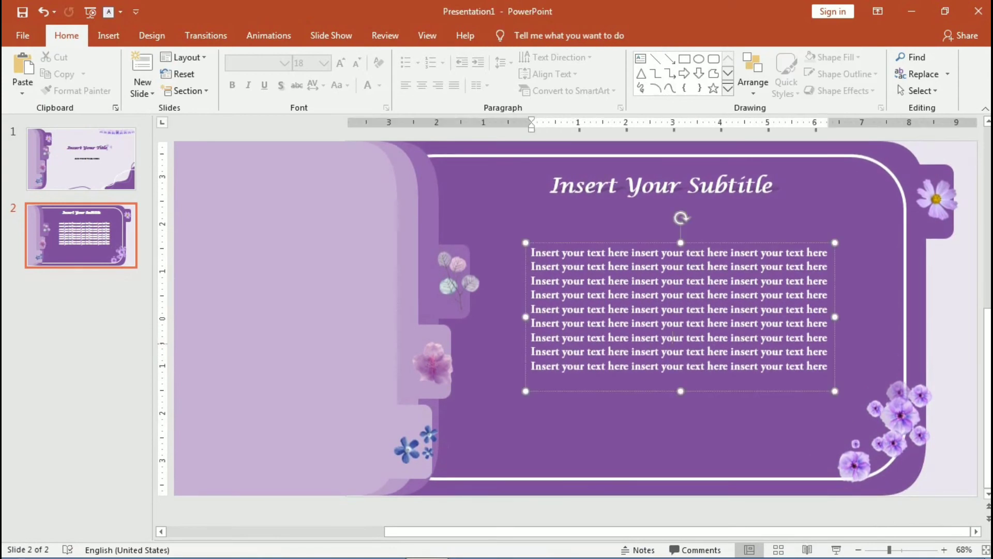
{"action": "key", "text": "Tab"}
{"action": "key", "text": "Down"}
{"action": "key", "text": "Down"}
{"action": "key", "text": "Down"}
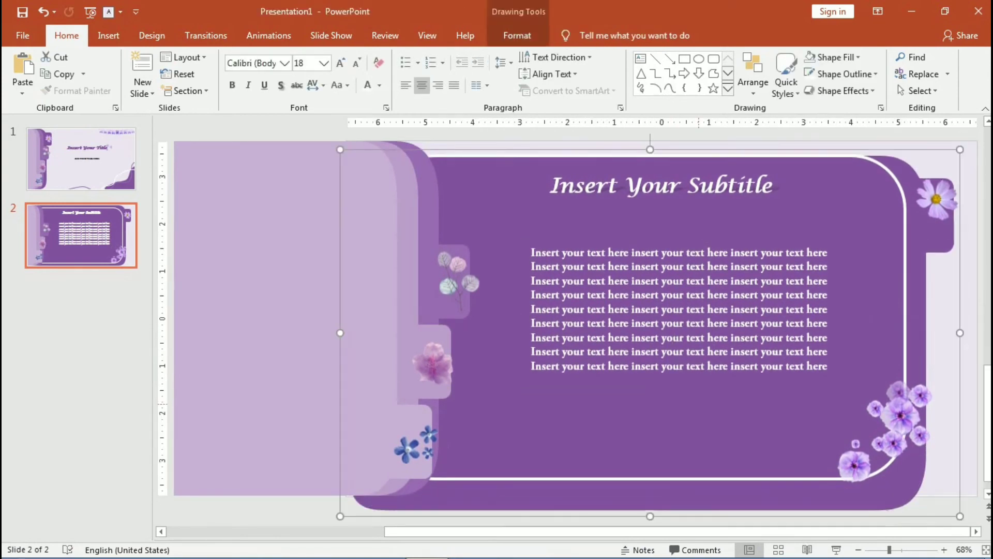
{"action": "key", "text": "ctrl+z"}
{"action": "key", "text": "ctrl+z"}
{"action": "key", "text": "ctrl+z"}
{"action": "key", "text": "ctrl+y"}
Duplicate slide 2 as a new slide 3 and select its left light-purple panel
{"action": "right_click", "coordinate": [93, 240]}
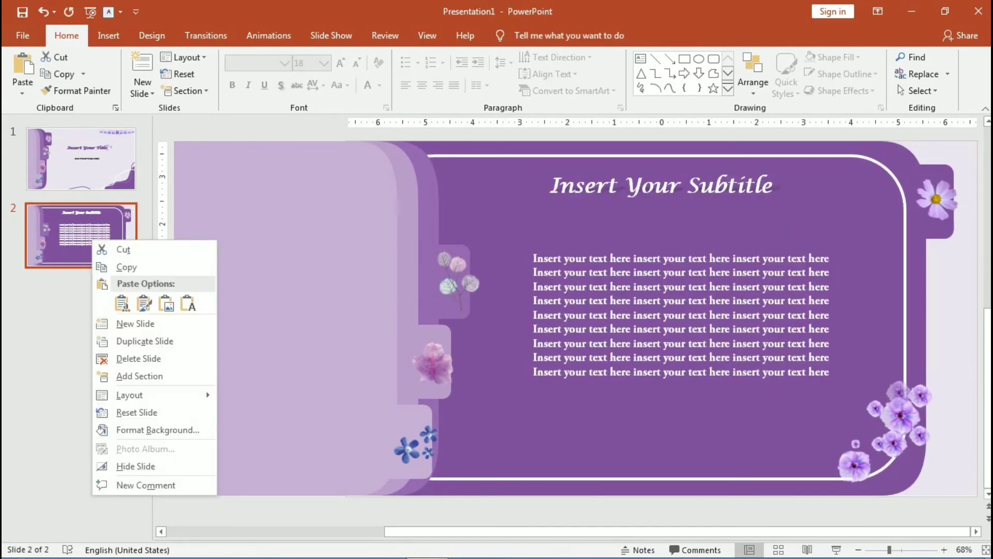
{"action": "left_click", "coordinate": [145, 341]}
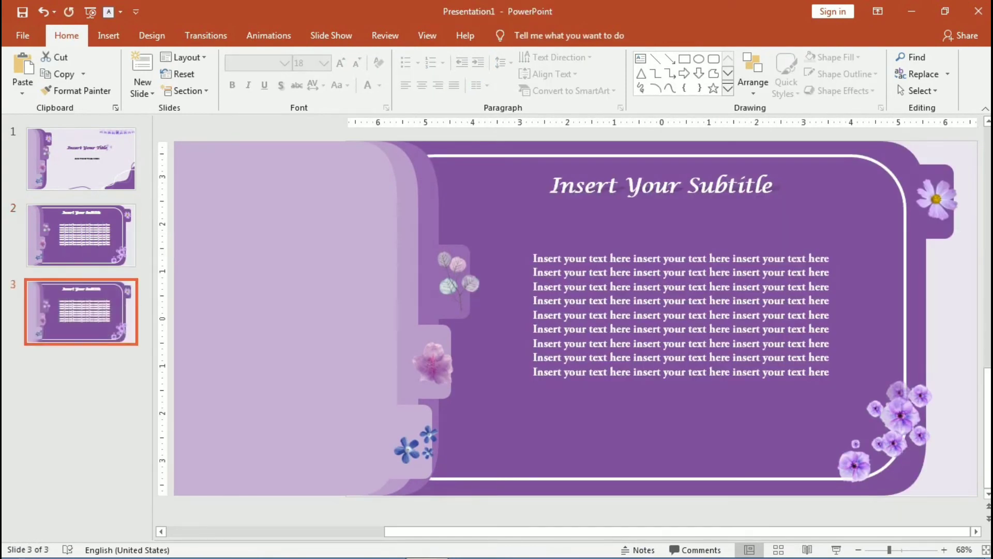
{"action": "left_click", "coordinate": [284, 318]}
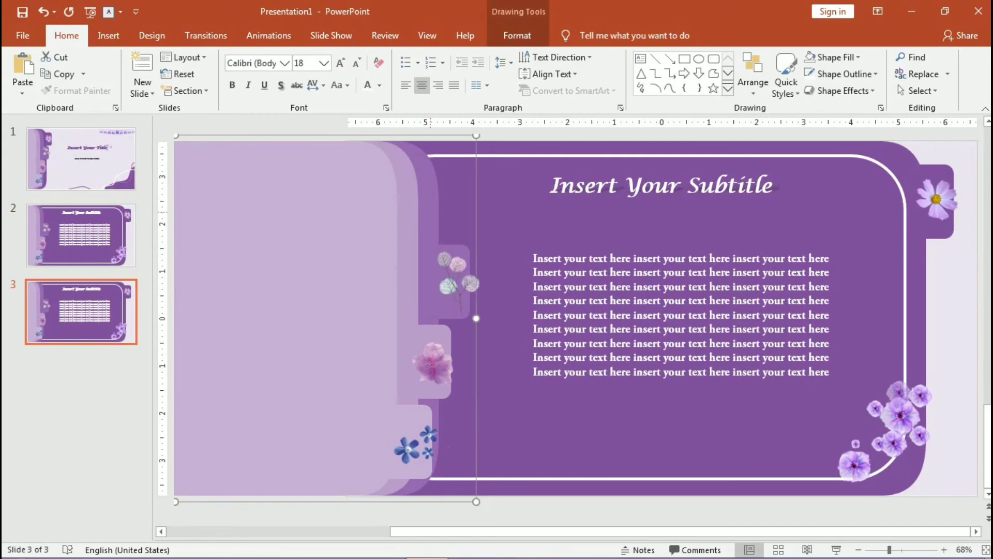
{"action": "left_click", "coordinate": [517, 35]}
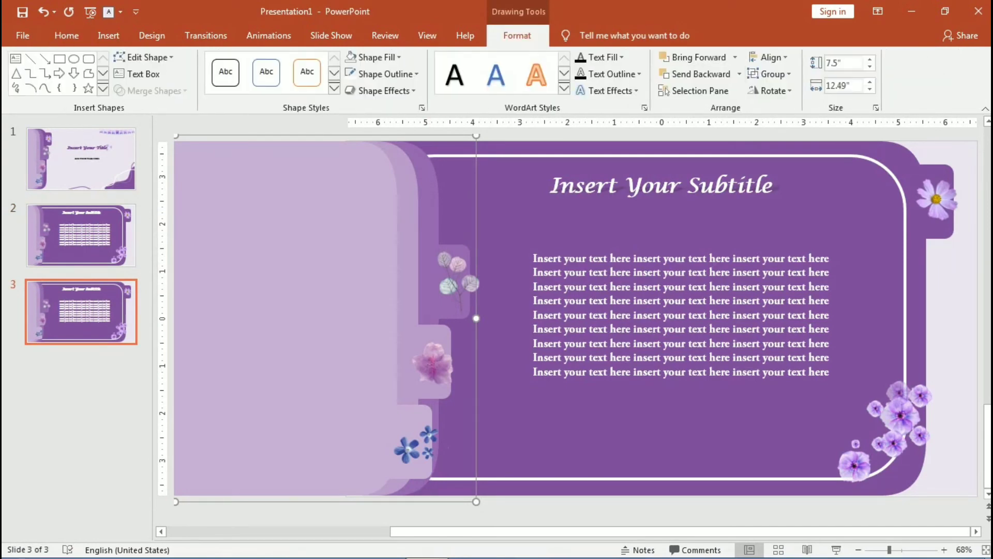
{"action": "left_click", "coordinate": [768, 57]}
{"action": "left_click", "coordinate": [766, 110]}
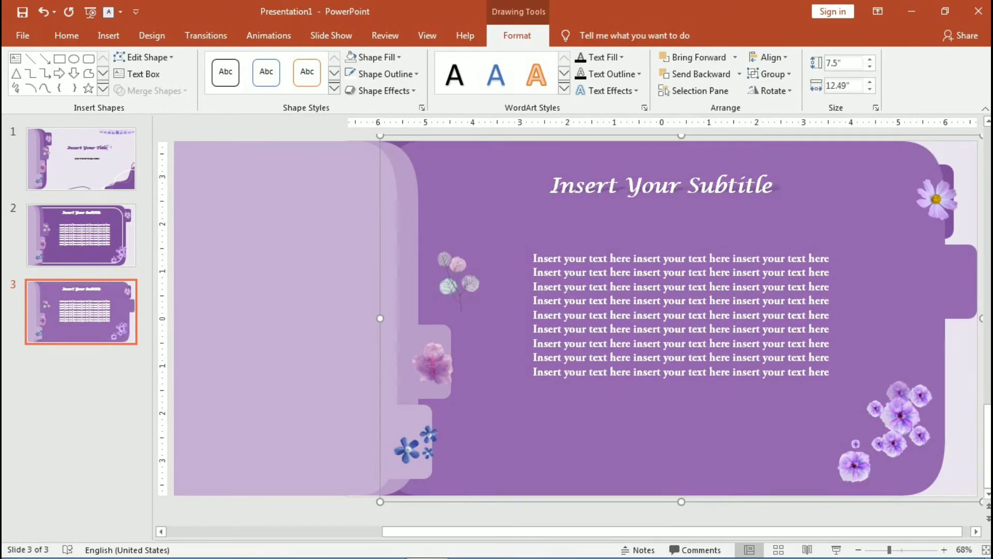
{"action": "key", "text": "ctrl+z"}
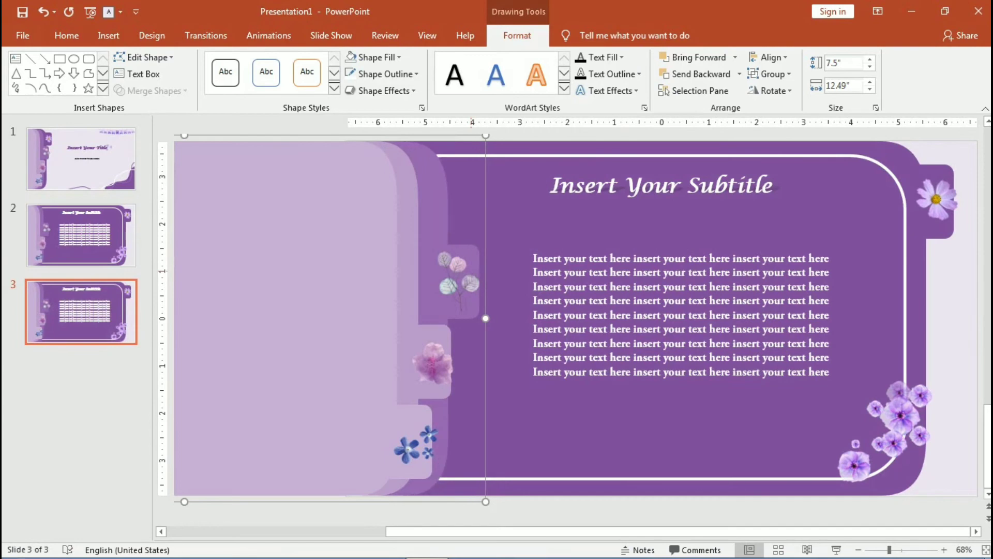
Shift the panel and leaf picture together toward the right edge
{"action": "left_click", "coordinate": [452, 279], "text": "shift"}
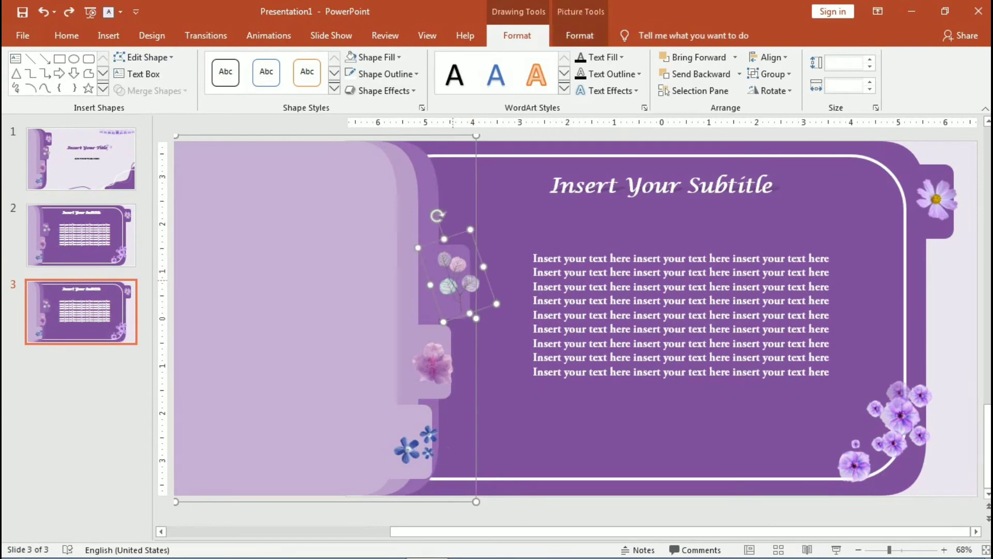
{"action": "key", "text": "Right"}
{"action": "key", "text": "Right"}
{"action": "key", "text": "Right"}
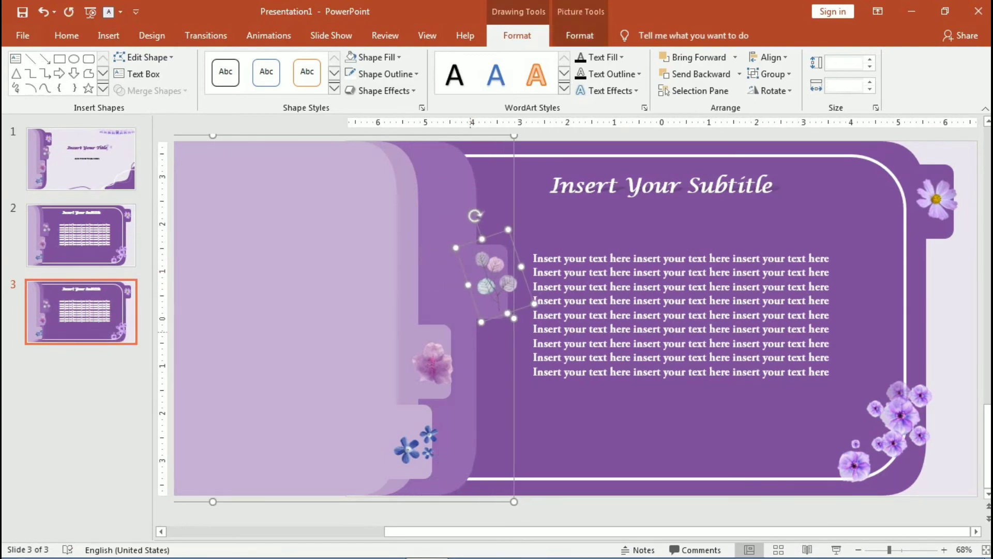
{"action": "key", "text": "Right"}
{"action": "key", "text": "Right"}
{"action": "key", "text": "Right"}
{"action": "key", "text": "Right"}
{"action": "key", "text": "Right"}
{"action": "key", "text": "Right"}
{"action": "key", "text": "Right"}
{"action": "key", "text": "Right"}
{"action": "key", "text": "Right"}
{"action": "key", "text": "Right"}
{"action": "key", "text": "Right"}
{"action": "key", "text": "Right"}
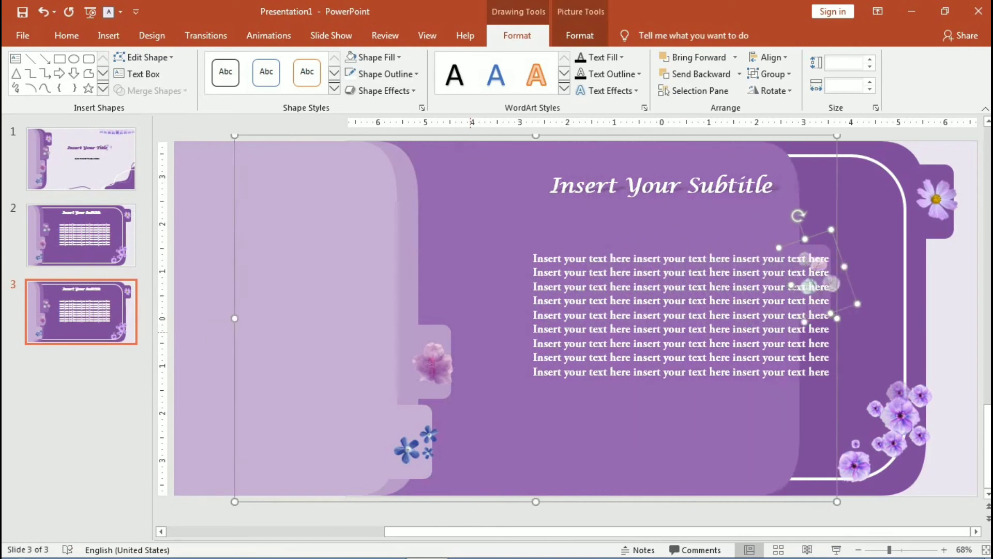
{"action": "key", "text": "Right"}
{"action": "key", "text": "Right"}
{"action": "key", "text": "Right"}
{"action": "key", "text": "Right"}
{"action": "key", "text": "Right"}
{"action": "key", "text": "Right"}
{"action": "key", "text": "Right"}
{"action": "key", "text": "Right"}
{"action": "key", "text": "Right"}
{"action": "key", "text": "Right"}
{"action": "key", "text": "Right"}
{"action": "key", "text": "Right"}
{"action": "key", "text": "Right"}
{"action": "key", "text": "Right"}
{"action": "key", "text": "Right"}
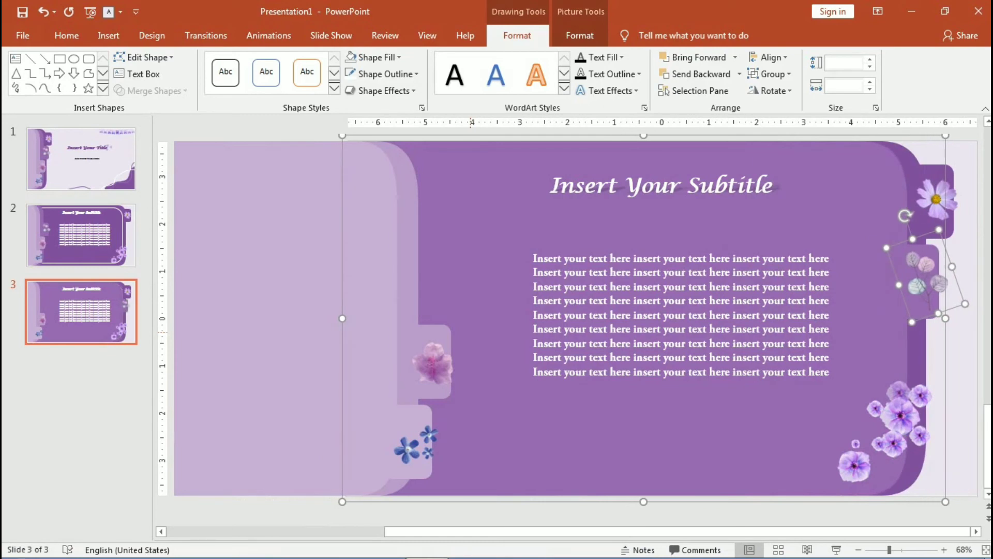
Delete the corner flower cluster and start retyping the subtitle as 'Your Team'
{"action": "key", "text": "Tab"}
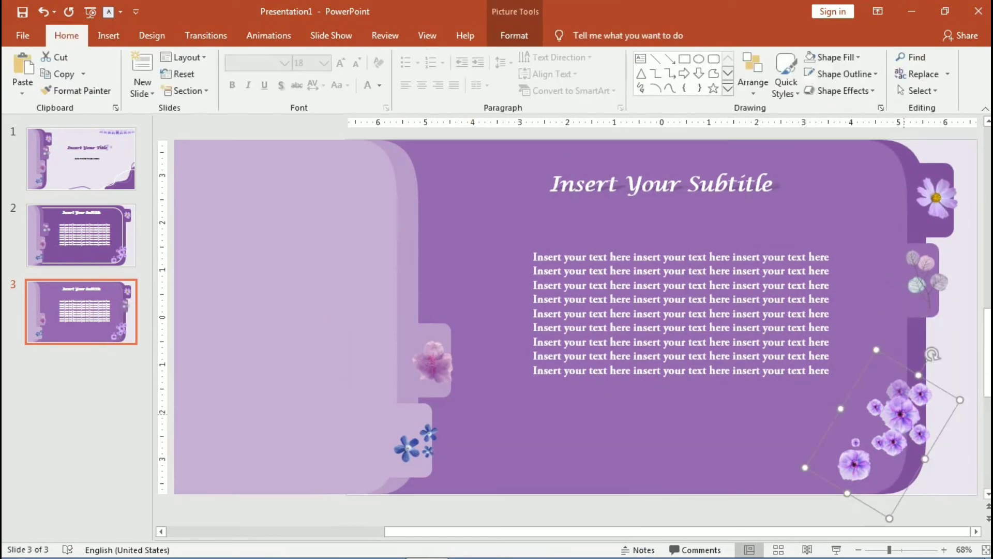
{"action": "key", "text": "Delete"}
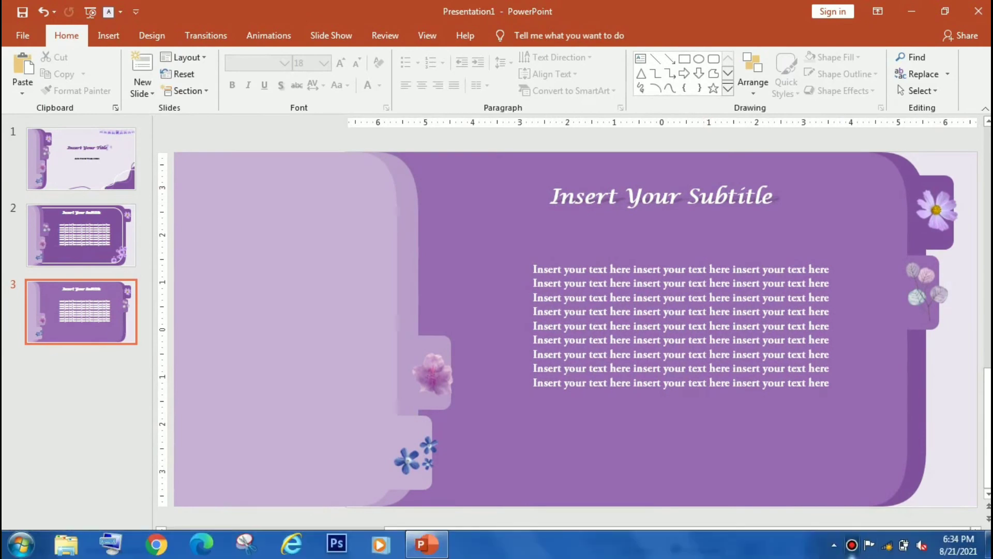
{"action": "left_click", "coordinate": [852, 544]}
{"action": "left_click", "coordinate": [661, 82]}
{"action": "left_click", "coordinate": [662, 197]}
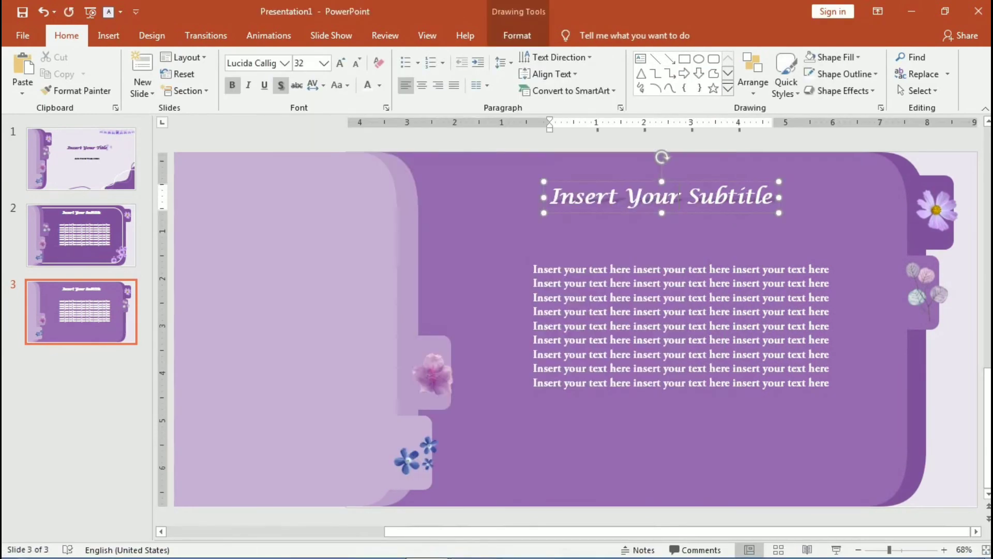
{"action": "key", "text": "ctrl+a"}
{"action": "type", "text": "y"}
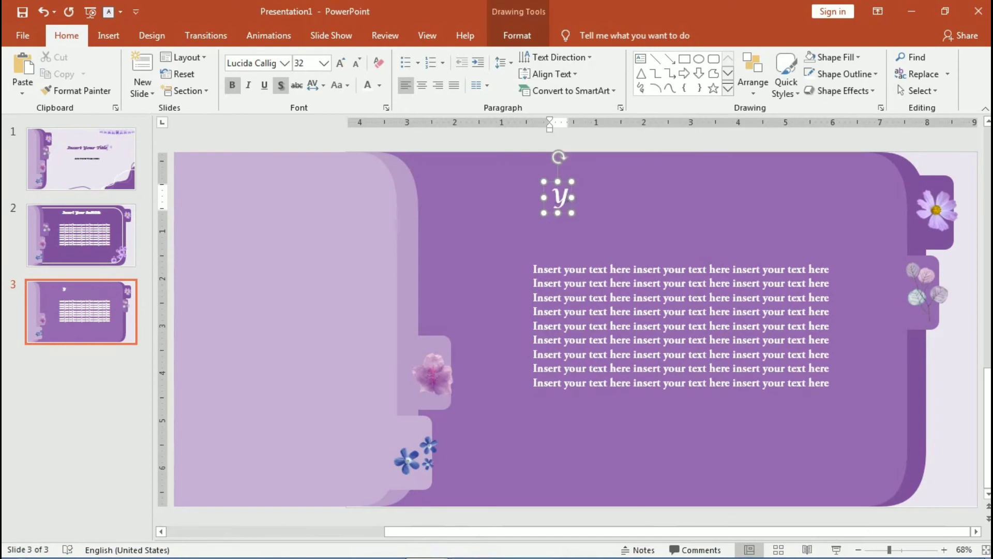
{"action": "type", "text": "our Tesm"}
{"action": "key", "text": "BackSpace"}
{"action": "key", "text": "BackSpace"}
Finish the 'Your Team' heading and delete the body text box
{"action": "type", "text": "am"}
{"action": "left_click", "coordinate": [673, 331]}
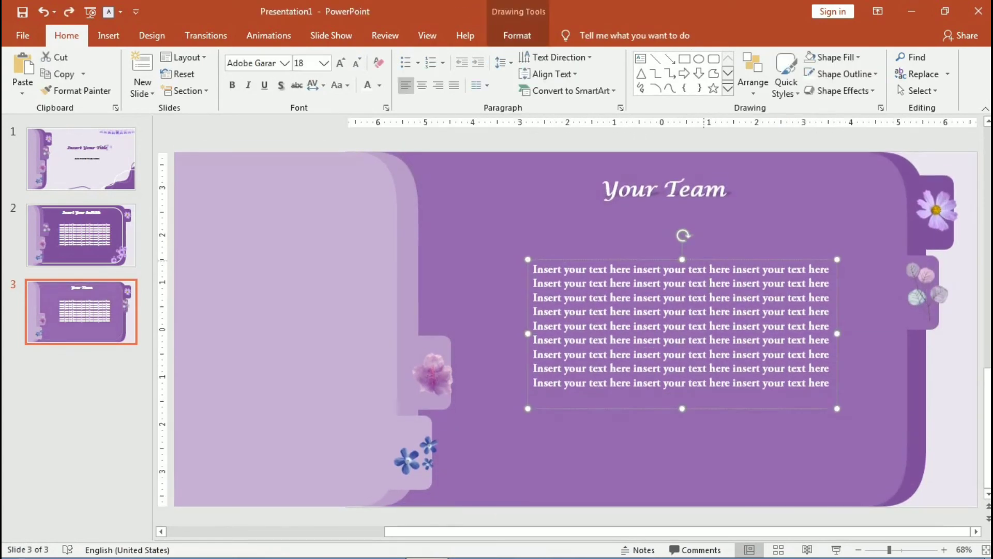
{"action": "key", "text": "Delete"}
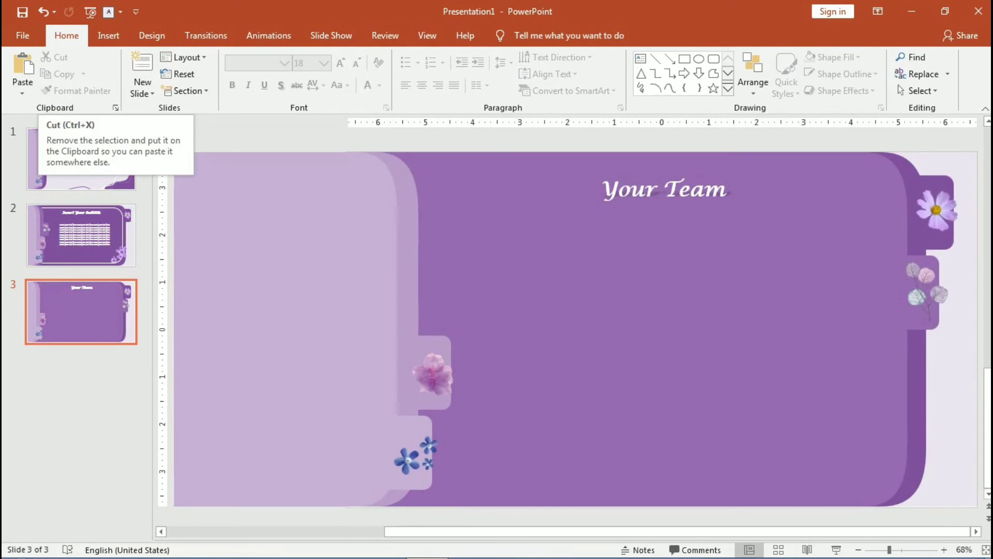
Draw a 4½ pt white line to the left of the Your Team title
{"action": "left_click", "coordinate": [108, 35]}
{"action": "left_click", "coordinate": [267, 72]}
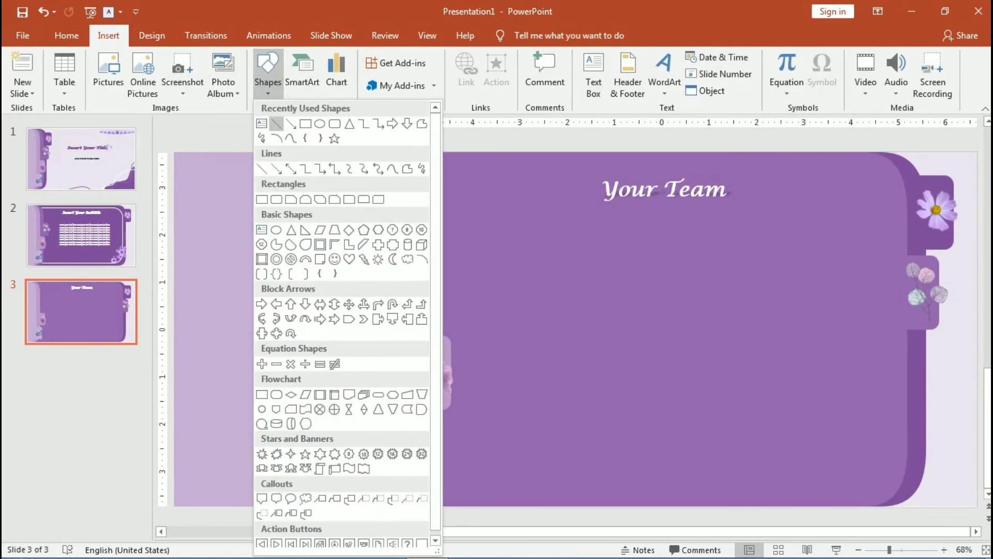
{"action": "left_click", "coordinate": [276, 123]}
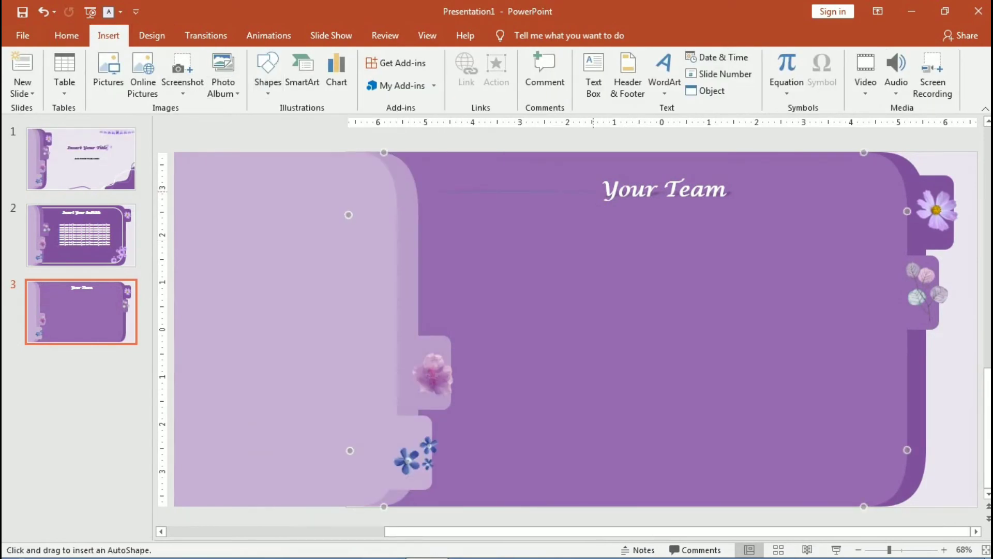
{"action": "left_click_drag", "start_coordinate": [443, 191], "coordinate": [595, 191]}
{"action": "left_click", "coordinate": [385, 74]}
{"action": "mouse_move", "coordinate": [380, 285]}
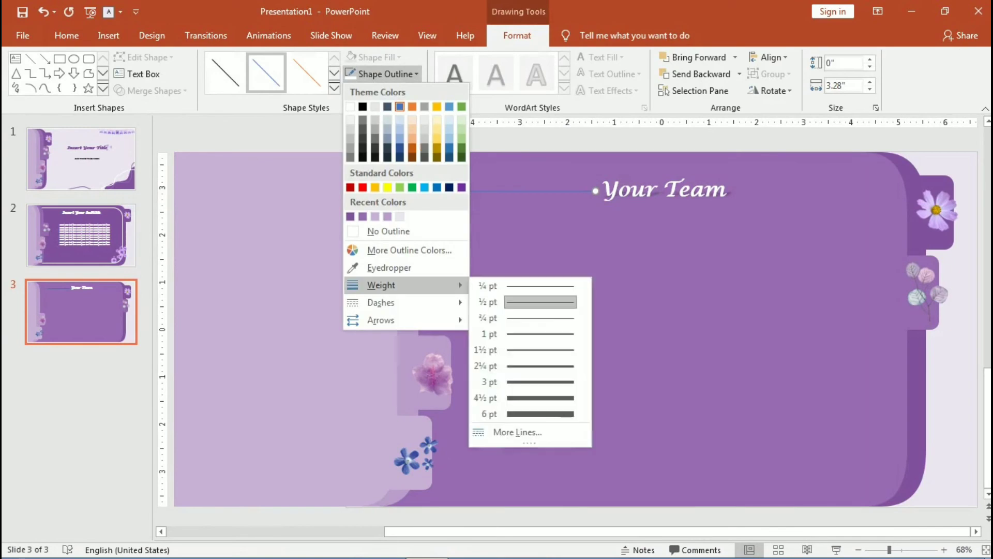
{"action": "left_click", "coordinate": [540, 398]}
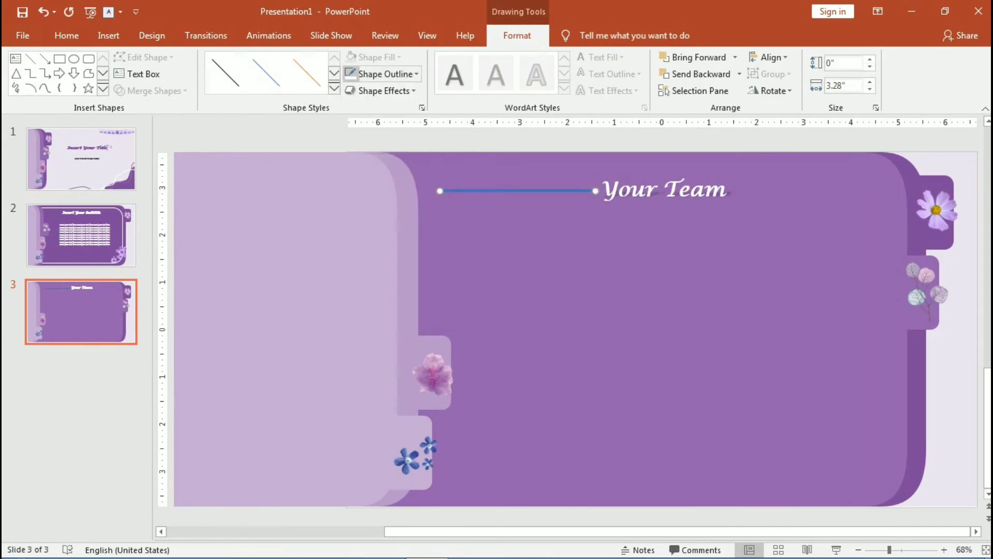
{"action": "left_click", "coordinate": [385, 74]}
{"action": "key", "text": "Escape"}
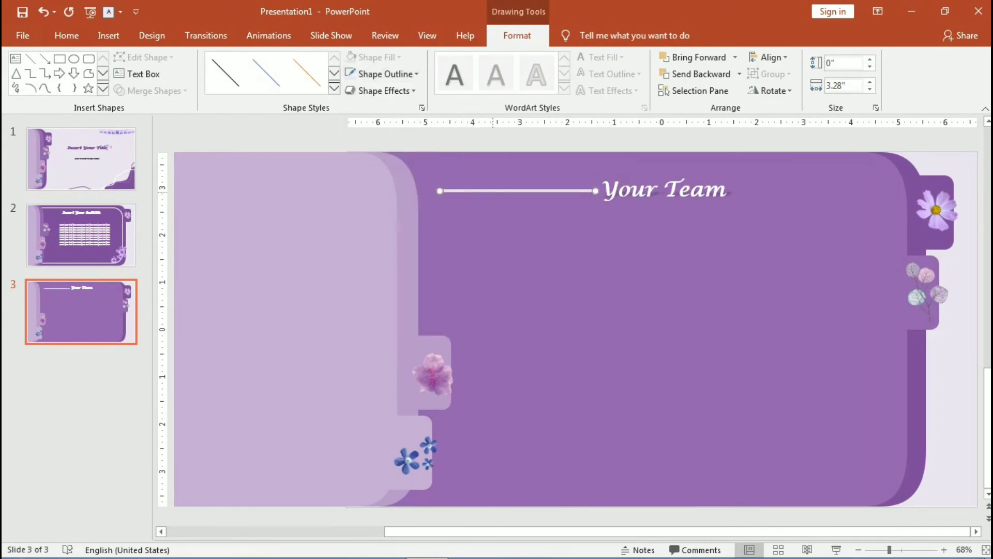
Copy the line to the right of the title and align it
{"action": "left_click_drag", "start_coordinate": [493, 190], "coordinate": [760, 190]}
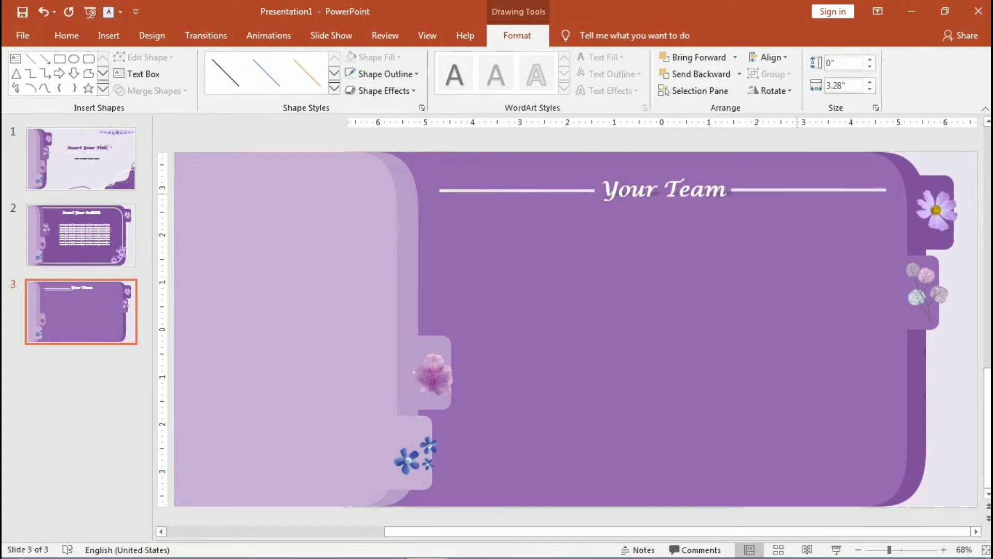
{"action": "left_click_drag", "start_coordinate": [820, 190], "coordinate": [815, 191]}
{"action": "key", "text": "Escape"}
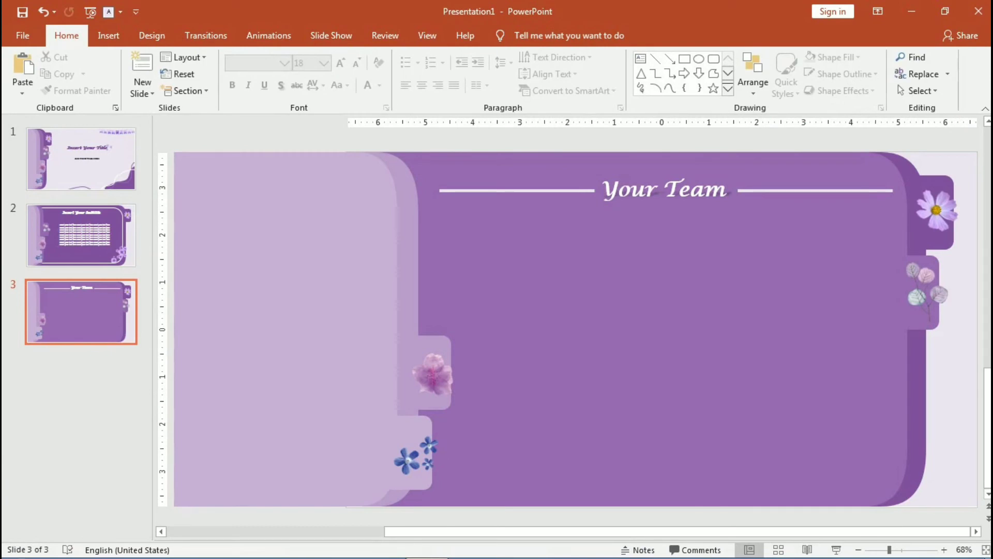
Insert the PicsArt_08-21-06.10.04 image onto slide 3
{"action": "left_click", "coordinate": [108, 35]}
{"action": "left_click", "coordinate": [108, 72]}
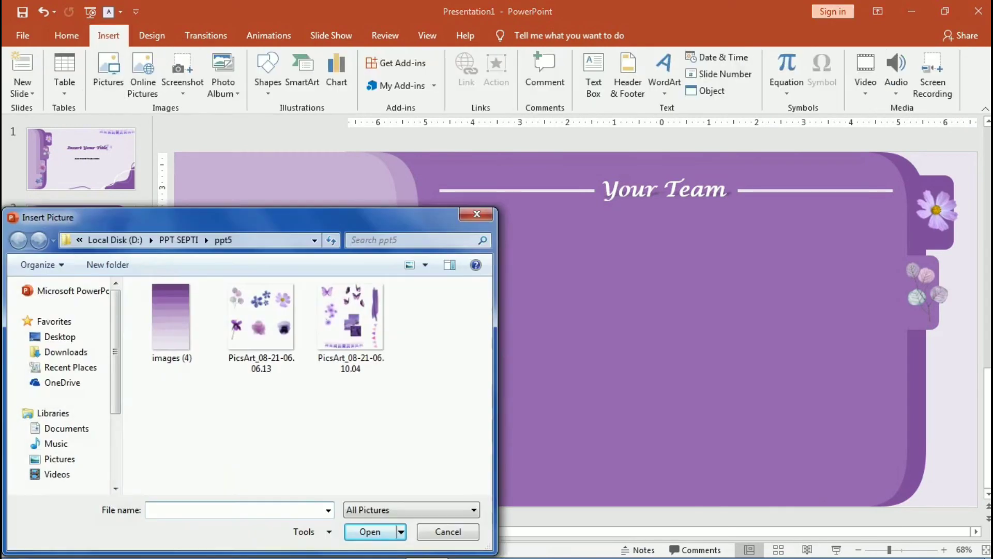
{"action": "left_click", "coordinate": [350, 318]}
{"action": "left_click", "coordinate": [369, 531]}
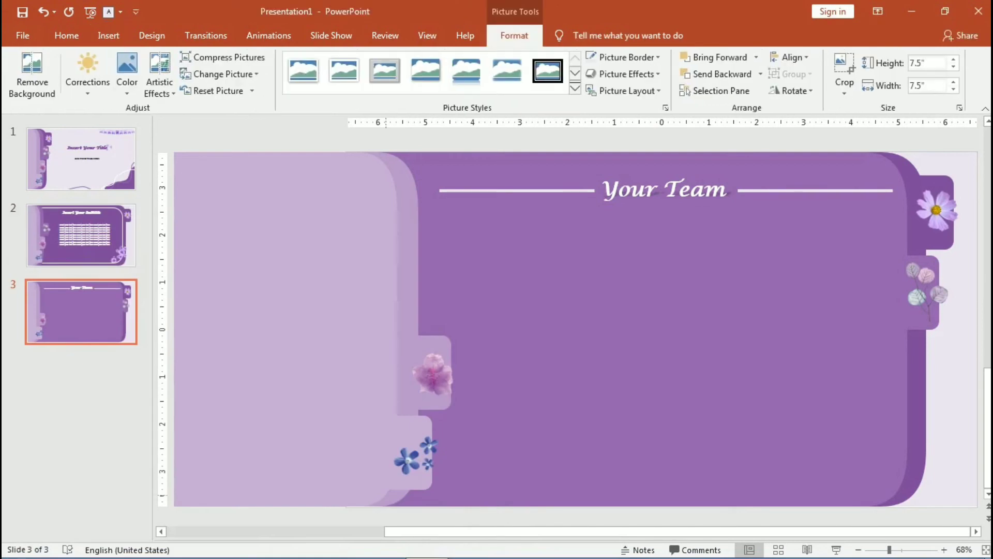
Crop the image down to the photo stack and move it up and left
{"action": "left_click", "coordinate": [843, 67]}
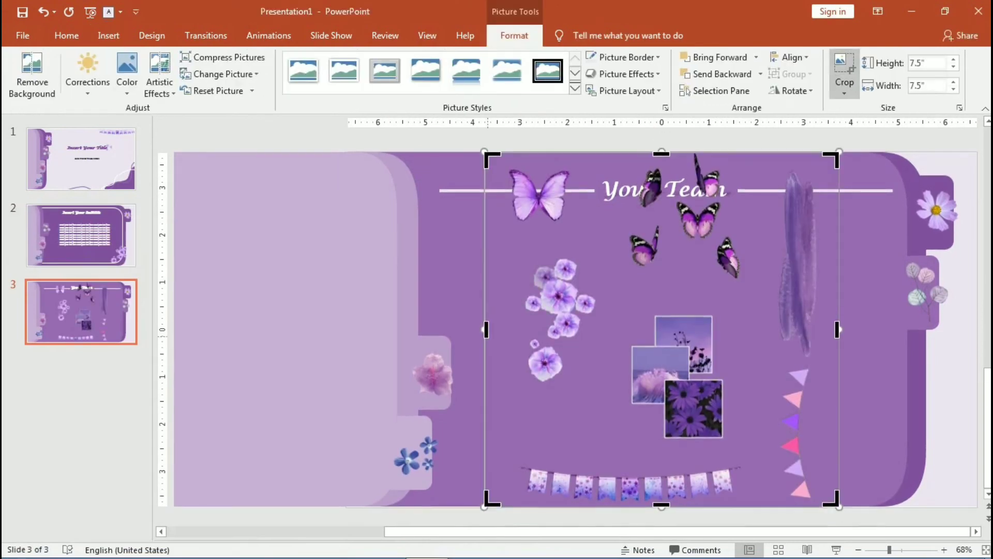
{"action": "left_click_drag", "start_coordinate": [552, 329], "coordinate": [628, 329]}
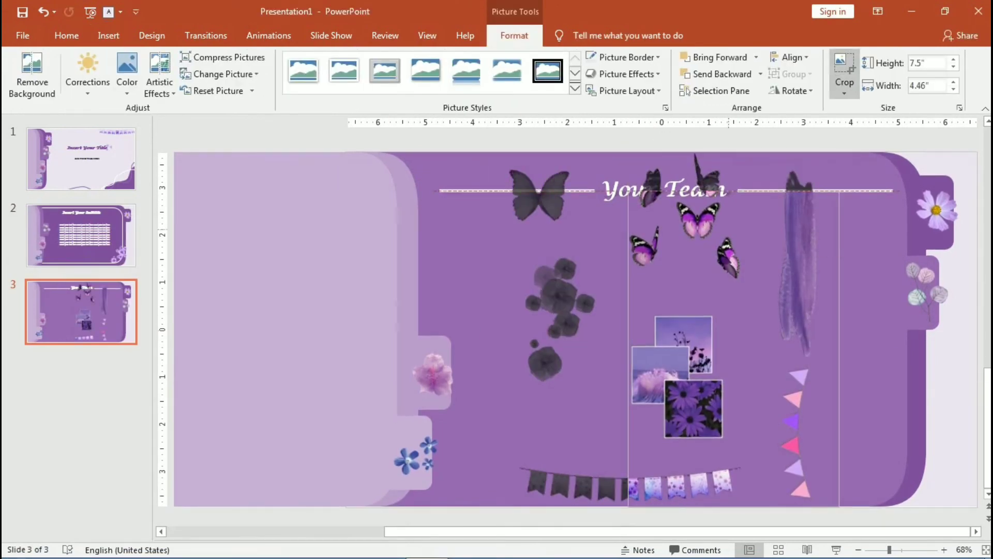
{"action": "left_click_drag", "start_coordinate": [708, 152], "coordinate": [708, 303]}
{"action": "mouse_move", "coordinate": [839, 506]}
{"action": "left_mouse_down"}
{"action": "mouse_move", "coordinate": [738, 500]}
{"action": "mouse_move", "coordinate": [683, 453]}
{"action": "left_mouse_up"}
{"action": "key", "text": "Escape"}
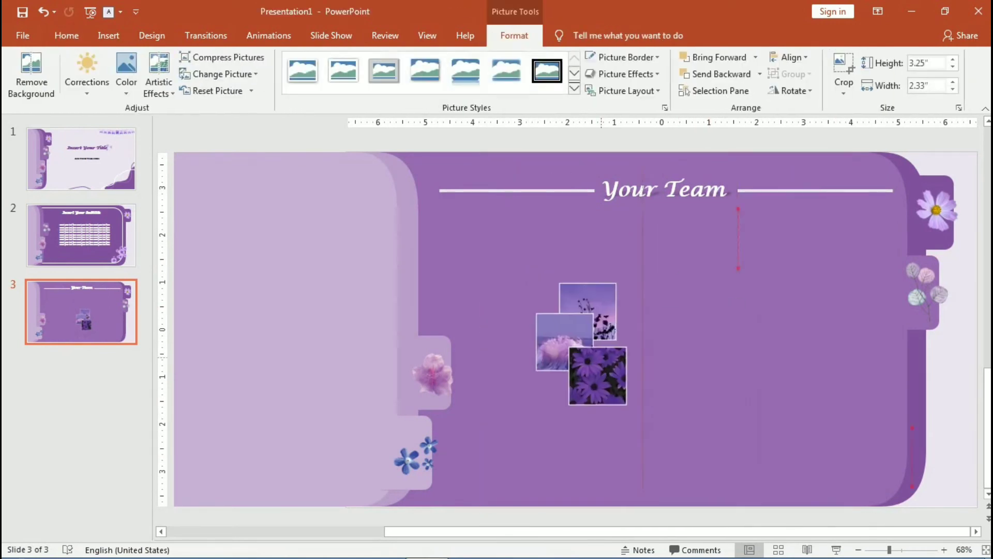
{"action": "left_click_drag", "start_coordinate": [677, 378], "coordinate": [541, 315]}
Copy and paste the title line to place beside the photos
{"action": "key", "text": "Tab"}
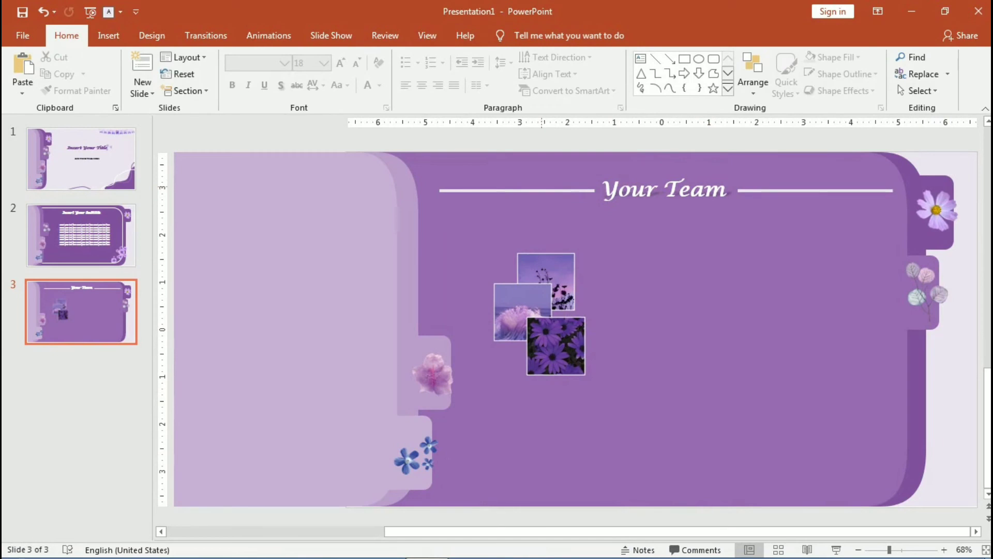
{"action": "key", "text": "ctrl+c"}
{"action": "key", "text": "ctrl+v"}
Place the white line beside the top photo behind the photos, and duplicate it beside the middle photo
{"action": "left_click_drag", "start_coordinate": [465, 198], "coordinate": [580, 280]}
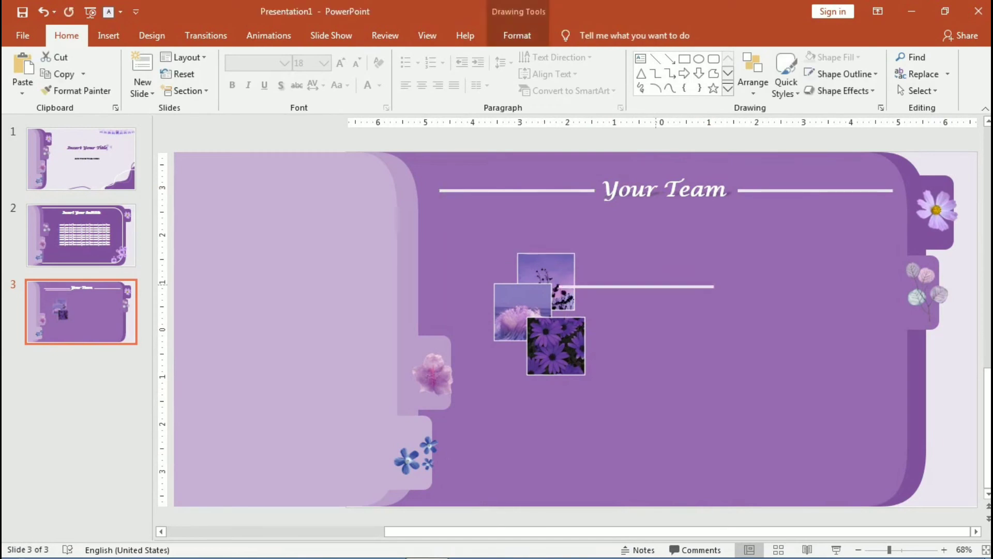
{"action": "left_click", "coordinate": [517, 35]}
{"action": "left_click", "coordinate": [701, 74]}
{"action": "key", "text": "ctrl+d"}
{"action": "left_click_drag", "start_coordinate": [644, 289], "coordinate": [619, 314]}
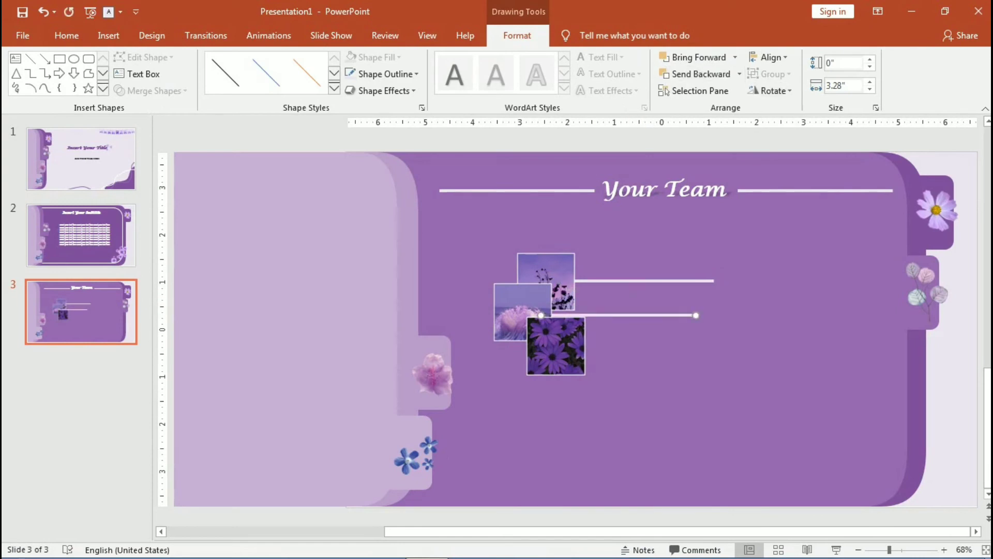
{"action": "left_click", "coordinate": [386, 74]}
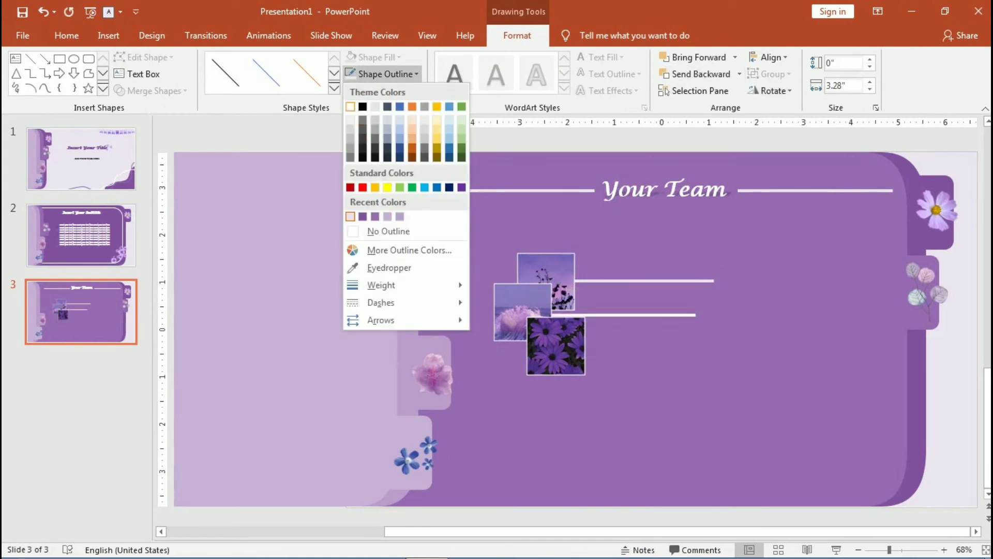
{"action": "key", "text": "Escape"}
Duplicate a third line beside the bottom photo and send it behind the photo
{"action": "key", "text": "ctrl+d"}
{"action": "left_click_drag", "start_coordinate": [649, 289], "coordinate": [629, 351]}
{"action": "left_click", "coordinate": [693, 74]}
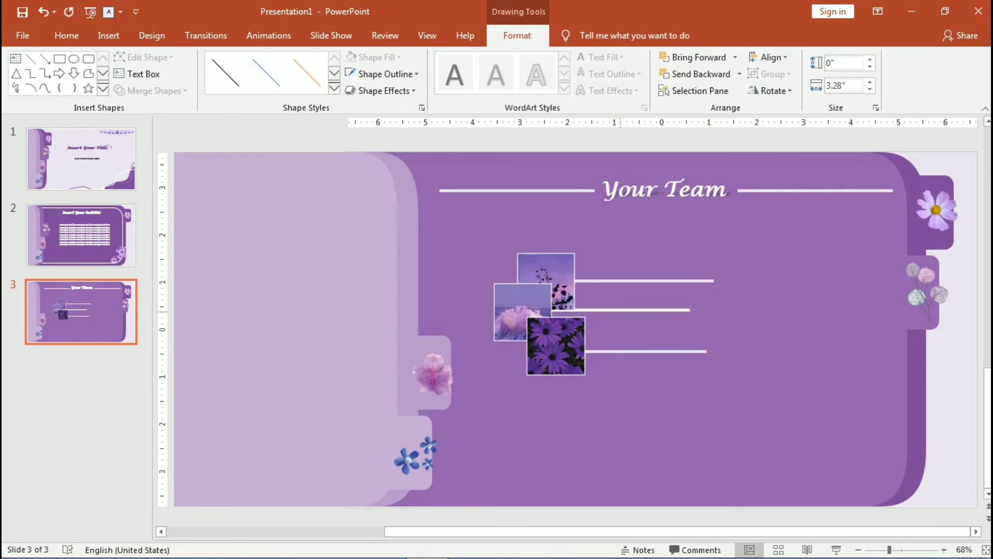
{"action": "key", "text": "ctrl+z"}
{"action": "key", "text": "ctrl+y"}
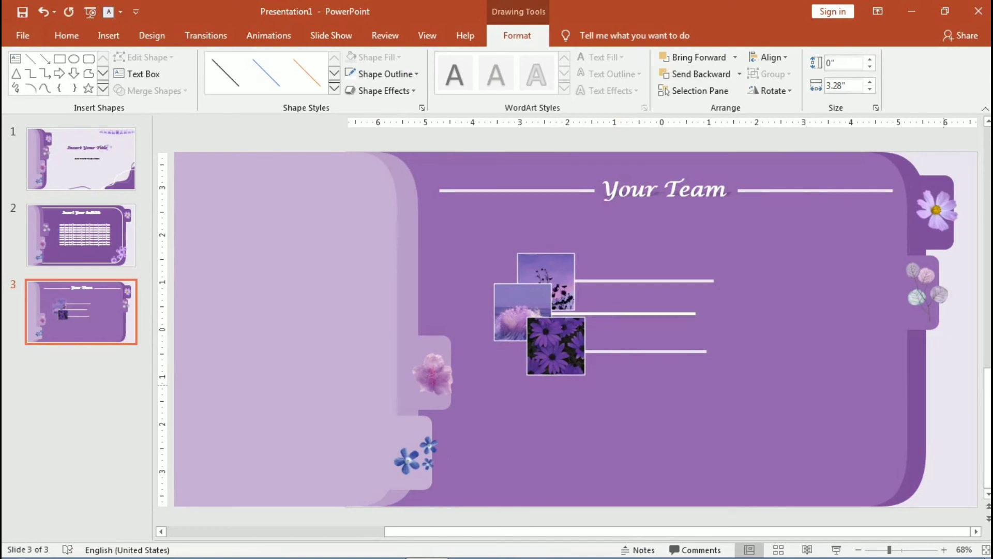
{"action": "key", "text": "Escape"}
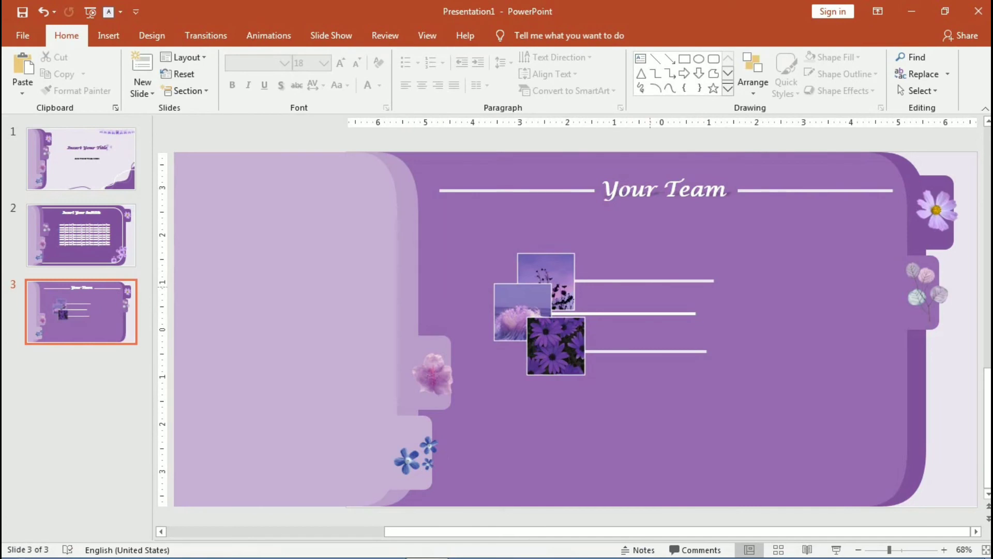
Add a 'Name' text box right of the top line in Adobe Garamond Pro Bold, 20 pt
{"action": "left_click", "coordinate": [646, 281]}
{"action": "left_click", "coordinate": [108, 35]}
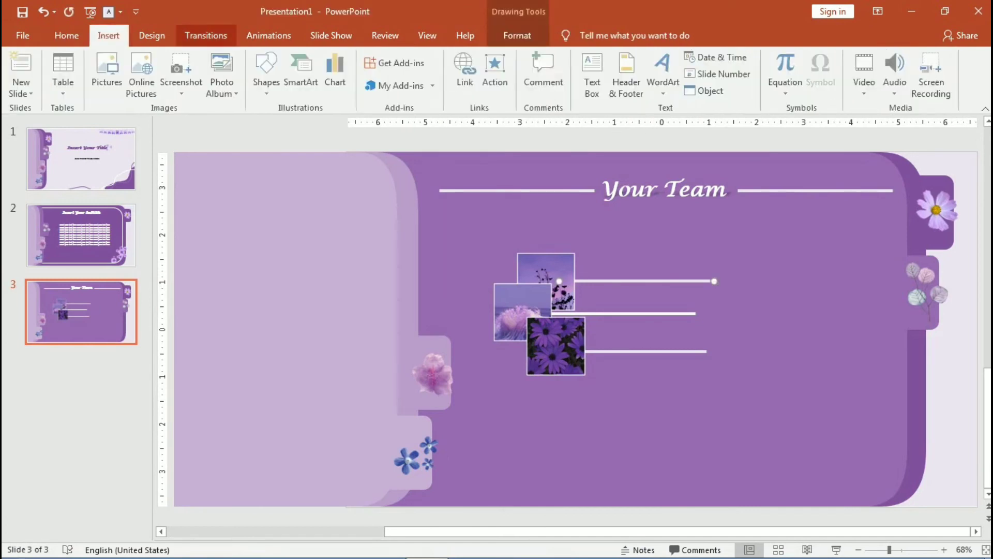
{"action": "left_click", "coordinate": [594, 75]}
{"action": "left_click_drag", "start_coordinate": [737, 277], "coordinate": [841, 296]}
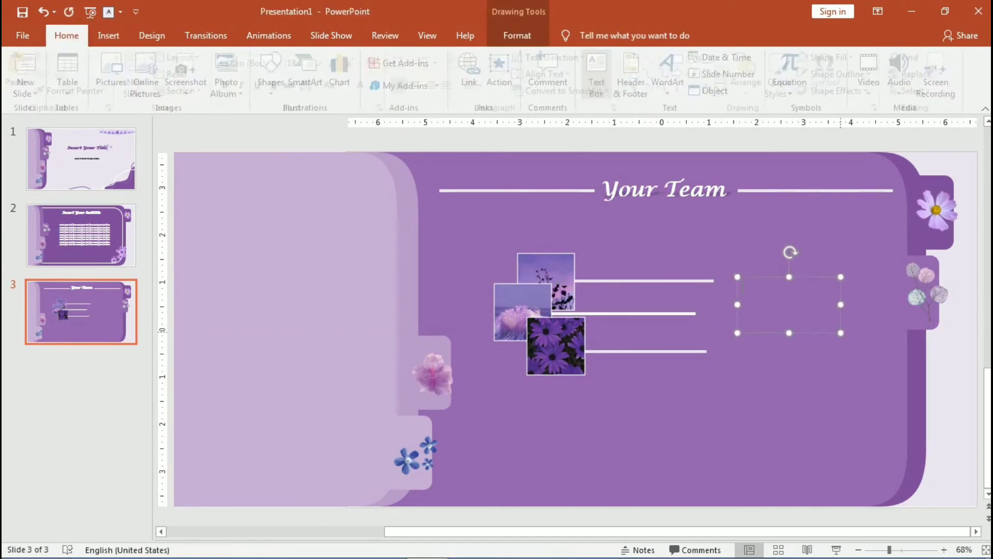
{"action": "type", "text": "Name"}
{"action": "double_click", "coordinate": [756, 287]}
{"action": "left_click", "coordinate": [285, 62]}
{"action": "left_click", "coordinate": [332, 150]}
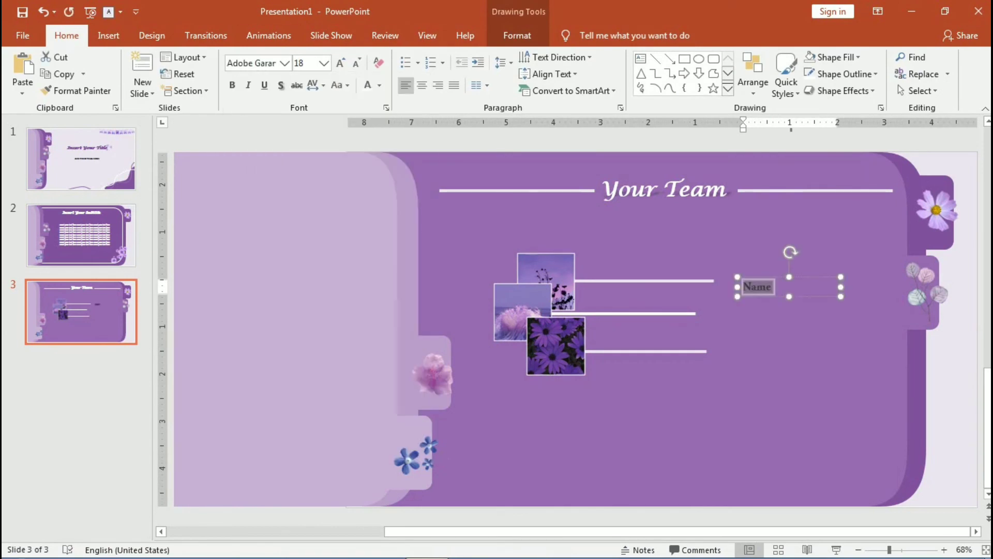
{"action": "left_click", "coordinate": [341, 63]}
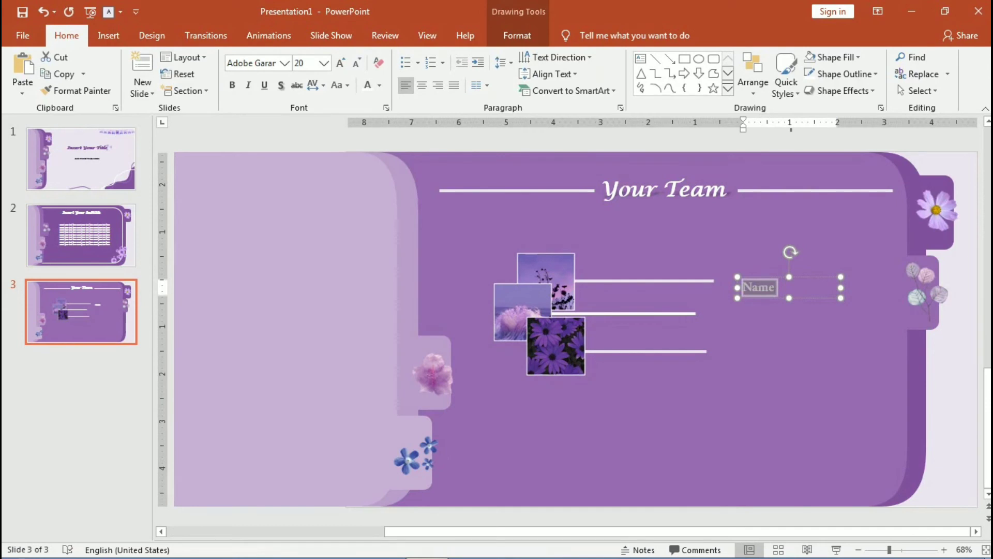
{"action": "key", "text": "Escape"}
Paste two more 'Name' labels beside the middle and bottom lines, then show the title slide
{"action": "key", "text": "Delete"}
{"action": "key", "text": "ctrl+z"}
{"action": "key", "text": "ctrl+v"}
{"action": "key", "text": "Down"}
{"action": "key", "text": "Down"}
{"action": "key", "text": "Left"}
{"action": "key", "text": "Left"}
{"action": "key", "text": "Down"}
{"action": "key", "text": "Down"}
{"action": "key", "text": "Down"}
{"action": "key", "text": "Left"}
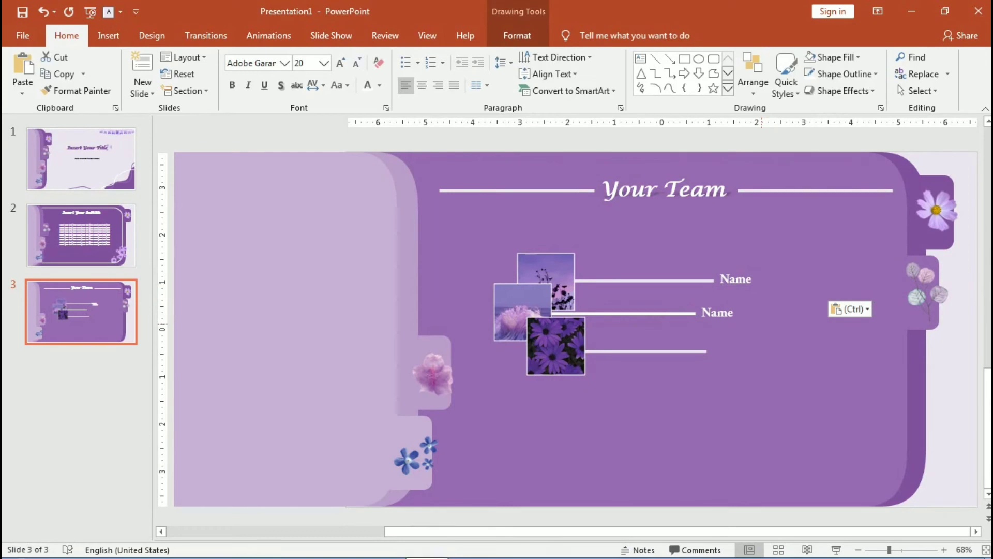
{"action": "key", "text": "ctrl+v"}
{"action": "key", "text": "Down"}
{"action": "key", "text": "Down"}
{"action": "key", "text": "Down"}
{"action": "key", "text": "Escape"}
{"action": "key", "text": "Escape"}
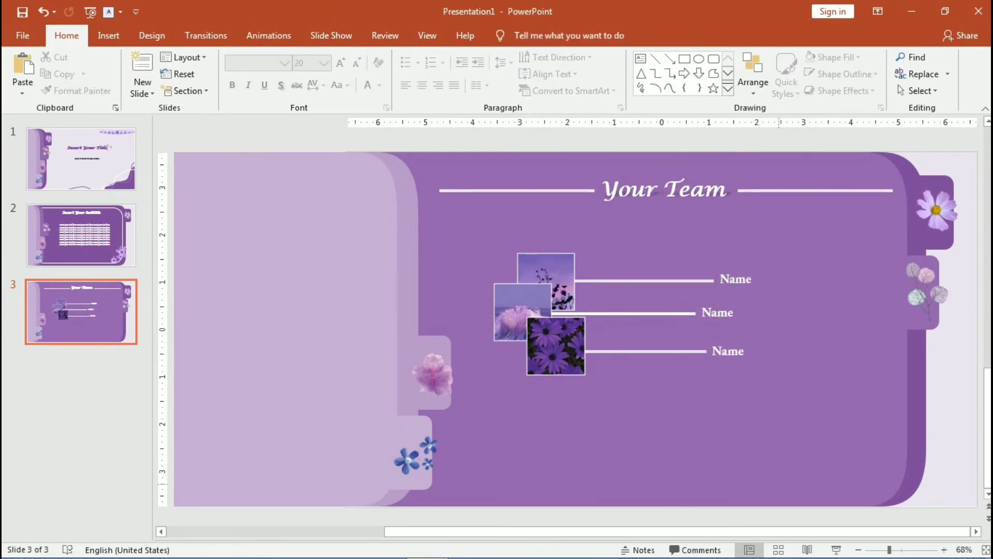
{"action": "left_click", "coordinate": [82, 159]}
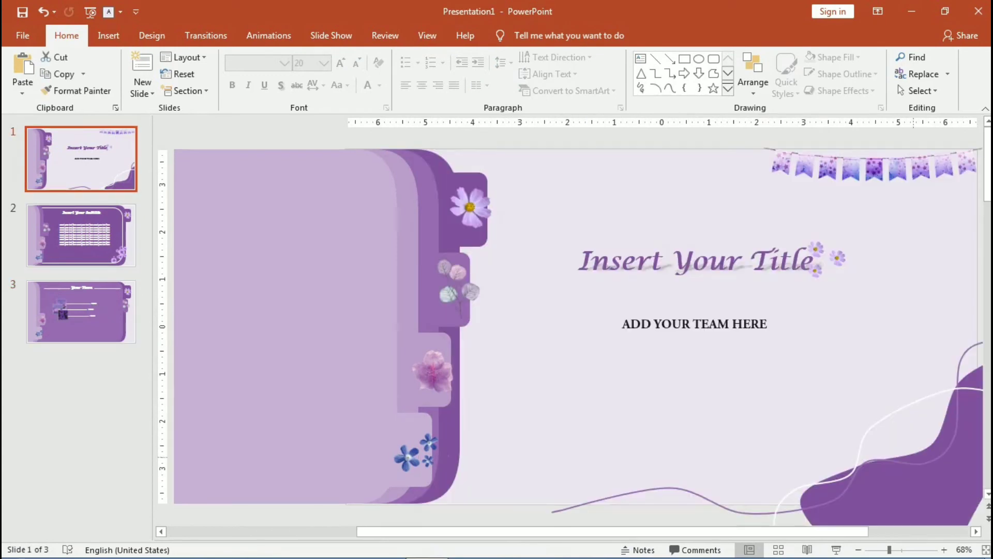
Copy the curve from the title slide onto the Your Team slide
{"action": "left_click", "coordinate": [910, 406]}
{"action": "key", "text": "ctrl+c"}
{"action": "left_click", "coordinate": [81, 312]}
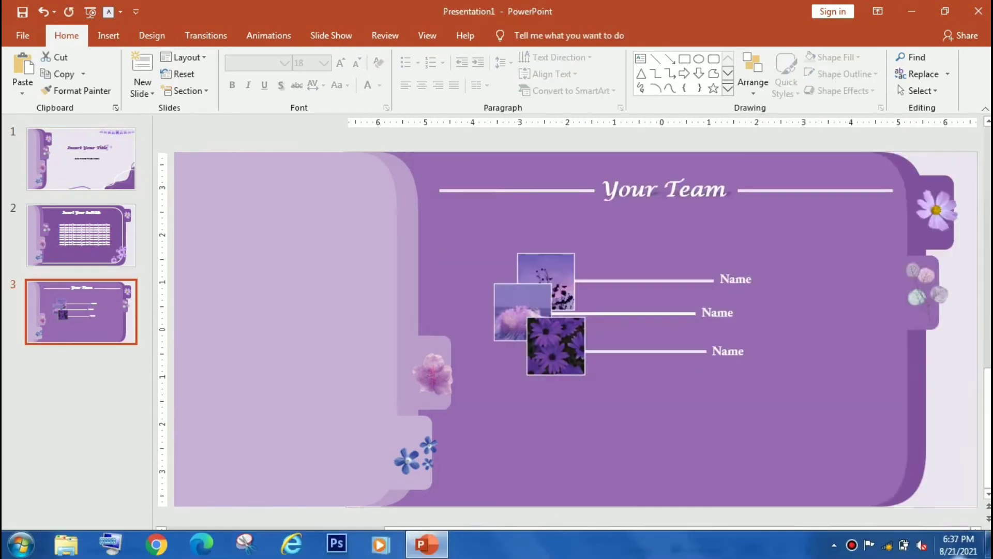
{"action": "key", "text": "ctrl+v"}
{"action": "key", "text": "Escape"}
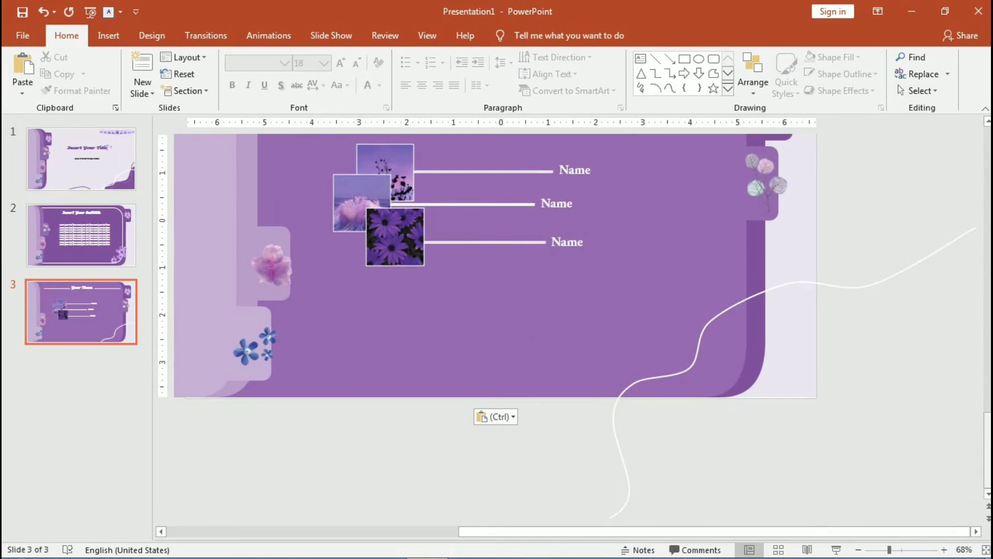
Duplicate the Your Team slide to create slide 4
{"action": "scroll", "coordinate": [495, 287], "scroll_direction": "up", "scroll_amount": 1}
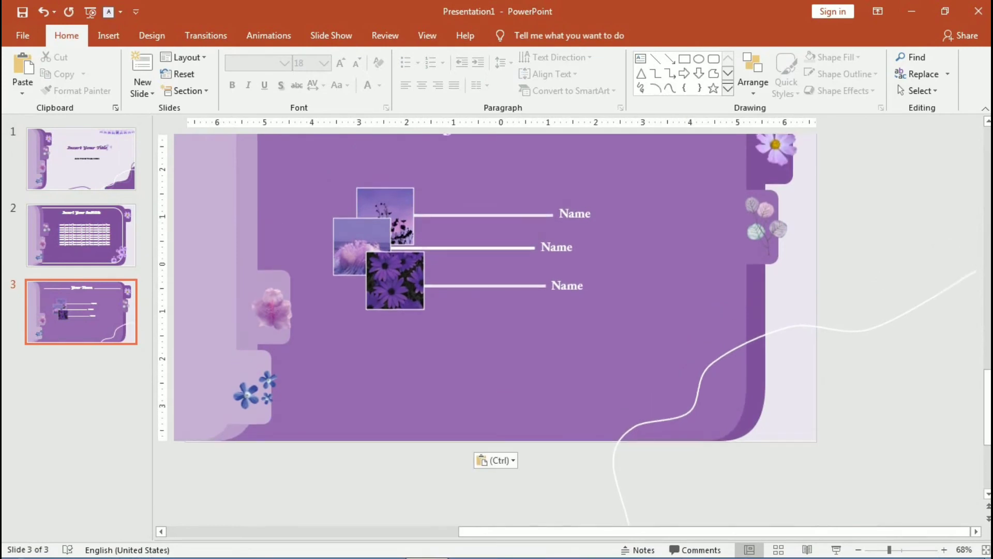
{"action": "scroll", "coordinate": [495, 287], "scroll_direction": "up", "scroll_amount": 1}
{"action": "scroll", "coordinate": [495, 287], "scroll_direction": "up", "scroll_amount": 2}
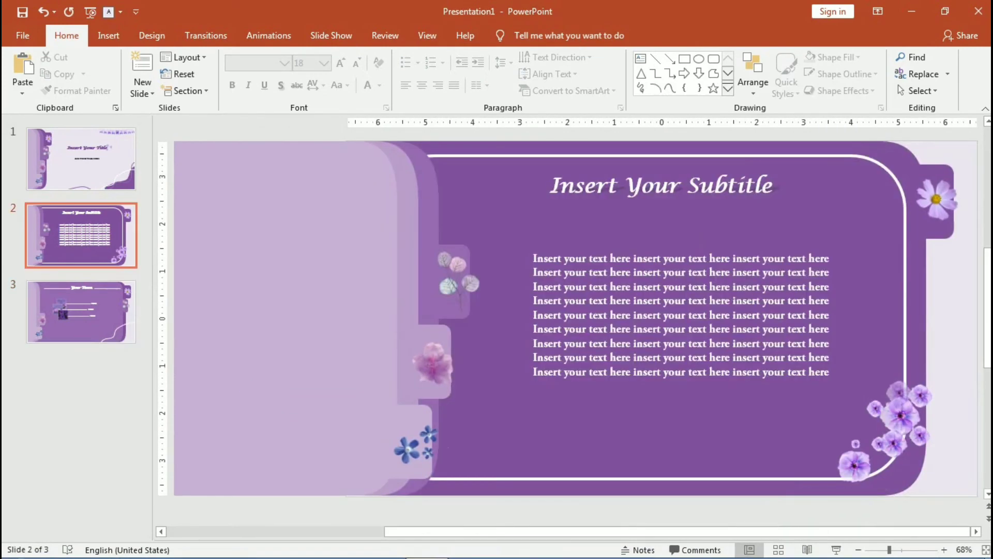
{"action": "left_click", "coordinate": [88, 313]}
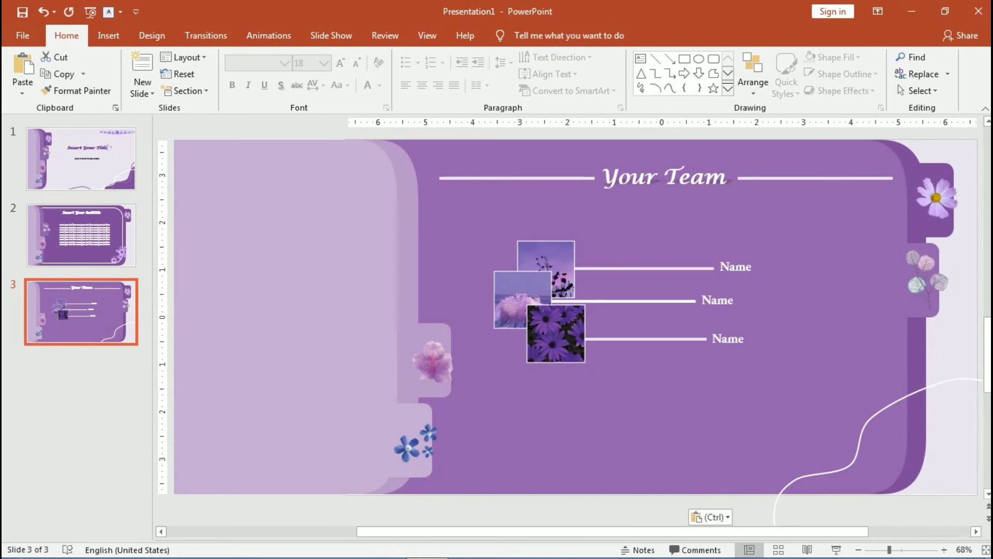
{"action": "right_click", "coordinate": [98, 310]}
{"action": "left_click", "coordinate": [145, 155]}
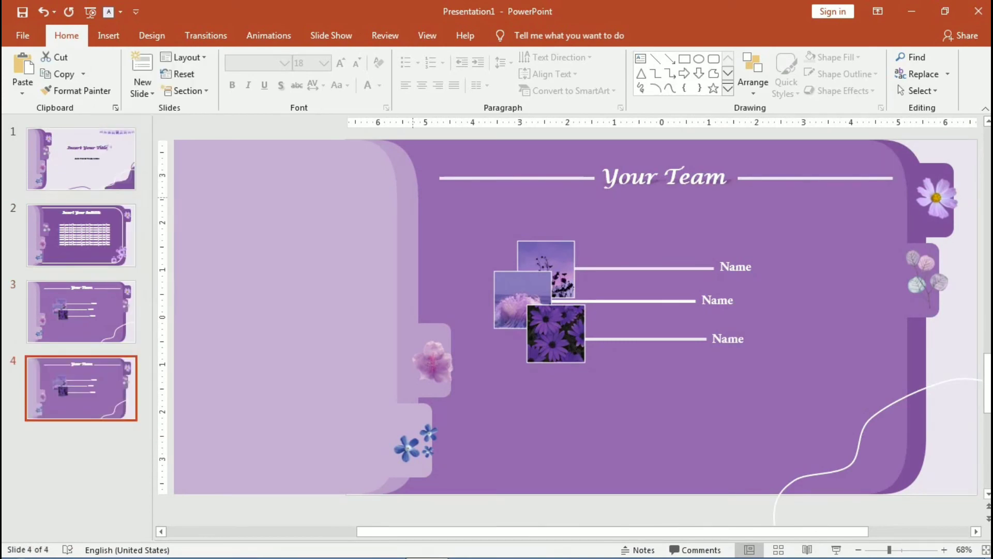
Move the pink flower tab to the right side of the new slide
{"action": "left_click", "coordinate": [457, 317]}
{"action": "key", "text": "Delete"}
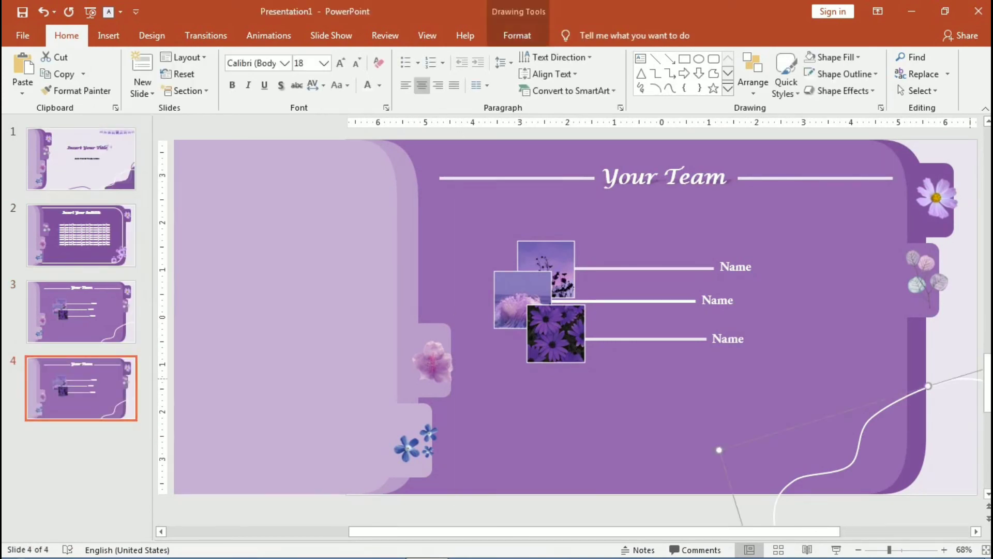
{"action": "key", "text": "ctrl+z"}
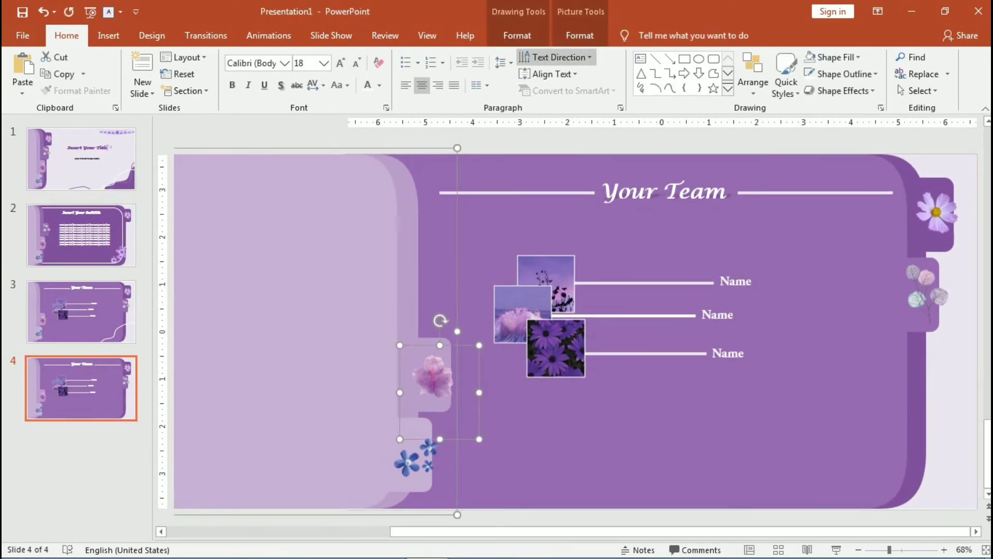
{"action": "key", "text": "Right"}
{"action": "key", "text": "Right"}
{"action": "key", "text": "Right"}
{"action": "key", "text": "Right"}
{"action": "key", "text": "Right"}
{"action": "key", "text": "Right"}
{"action": "key", "text": "Right"}
{"action": "key", "text": "Right"}
{"action": "key", "text": "Right"}
{"action": "key", "text": "Right"}
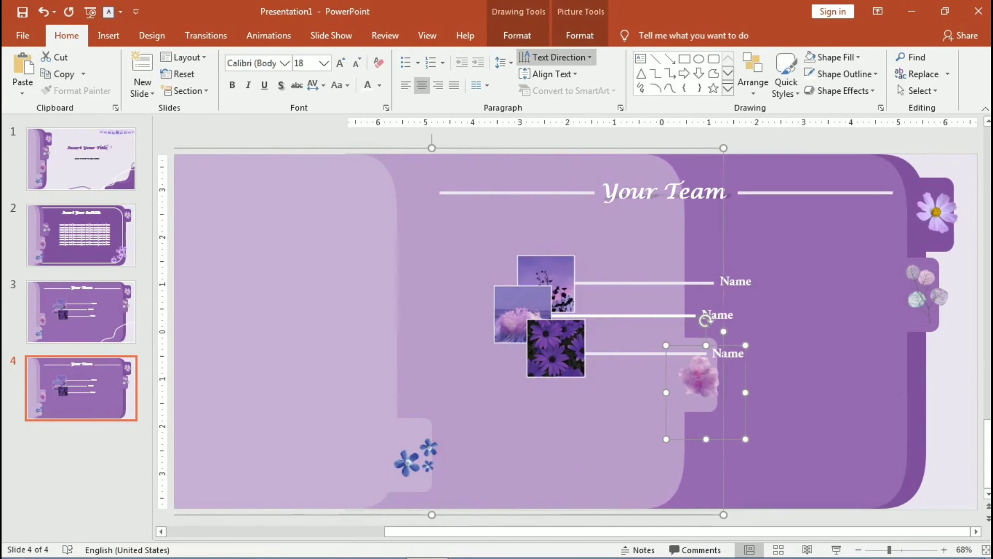
{"action": "key", "text": "Right"}
{"action": "key", "text": "Right"}
{"action": "key", "text": "Right"}
{"action": "key", "text": "Right"}
{"action": "key", "text": "Right"}
{"action": "key", "text": "Right"}
{"action": "key", "text": "Right"}
{"action": "key", "text": "Right"}
{"action": "key", "text": "Right"}
{"action": "key", "text": "Right"}
{"action": "key", "text": "Right"}
{"action": "key", "text": "Right"}
{"action": "key", "text": "Right"}
{"action": "key", "text": "Right"}
{"action": "key", "text": "Right"}
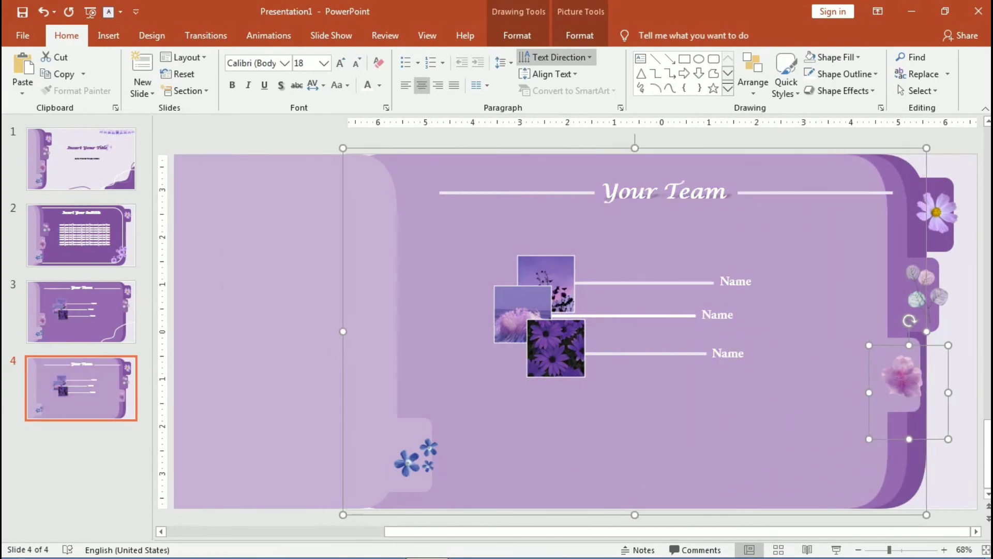
Delete the lines flanking 'Your Team' and the three photos
{"action": "key", "text": "Tab"}
{"action": "key", "text": "Delete"}
{"action": "key", "text": "Tab"}
{"action": "key", "text": "Delete"}
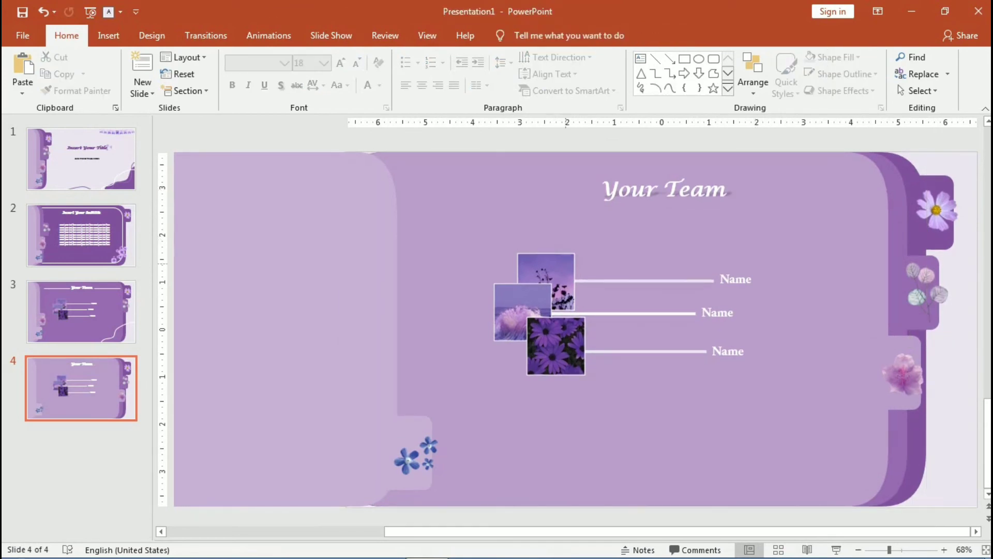
{"action": "key", "text": "Tab"}
{"action": "key", "text": "Delete"}
Delete the lines beside the names and the extra 'Name' labels
{"action": "key", "text": "Tab"}
{"action": "key", "text": "Delete"}
{"action": "key", "text": "Tab"}
{"action": "key", "text": "Delete"}
{"action": "key", "text": "Tab"}
{"action": "key", "text": "Delete"}
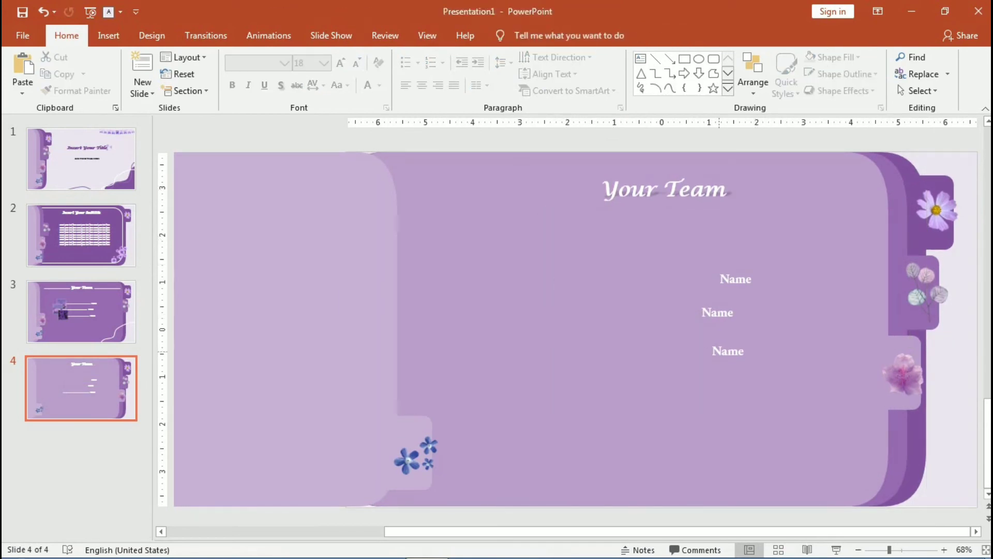
{"action": "key", "text": "Tab"}
{"action": "key", "text": "Delete"}
{"action": "key", "text": "Tab"}
{"action": "key", "text": "Delete"}
{"action": "key", "text": "Tab"}
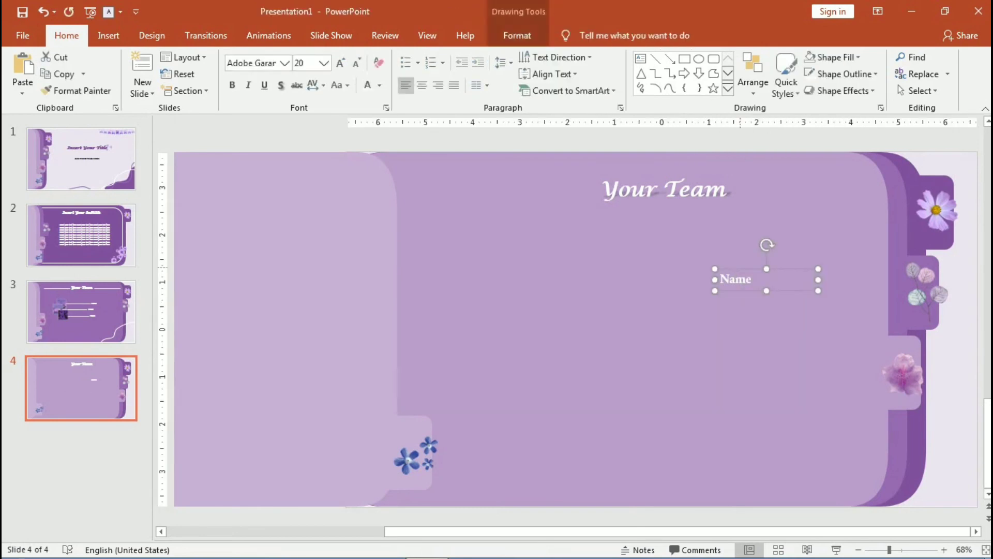
{"action": "key", "text": "Delete"}
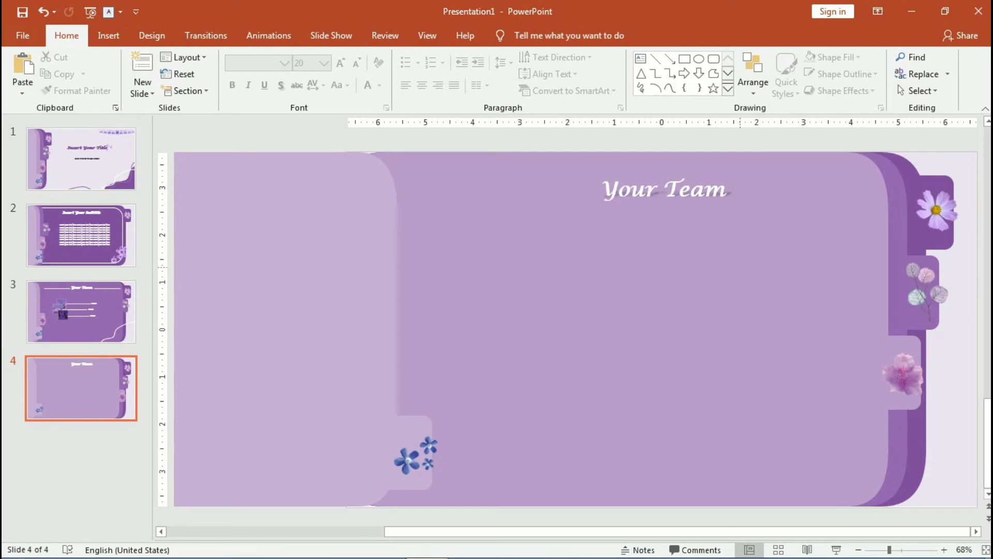
Replace slide 4's 'Your Team' title with 'Content', enlarge it to 36 pt and nudge it lower
{"action": "left_click", "coordinate": [656, 190]}
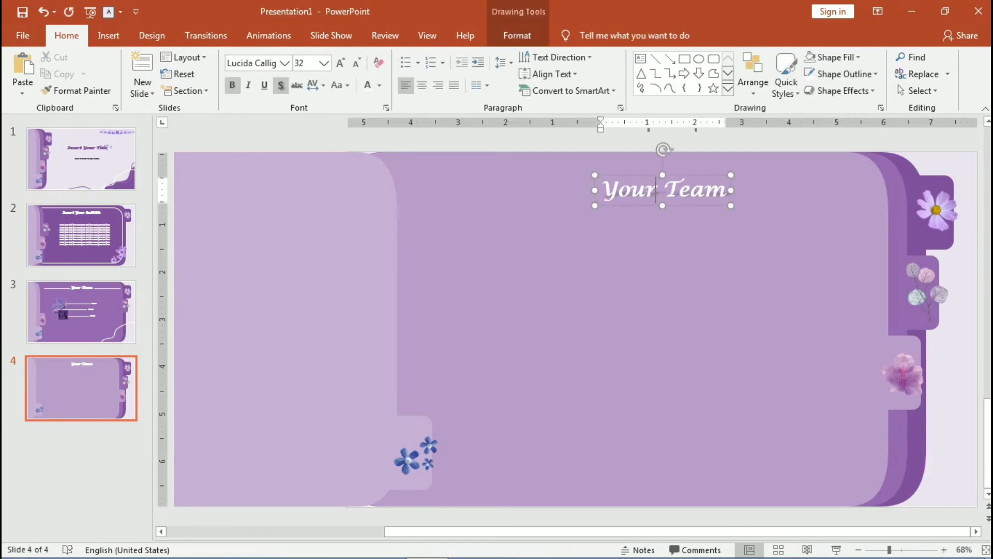
{"action": "key", "text": "ctrl+a"}
{"action": "type", "text": "Content"}
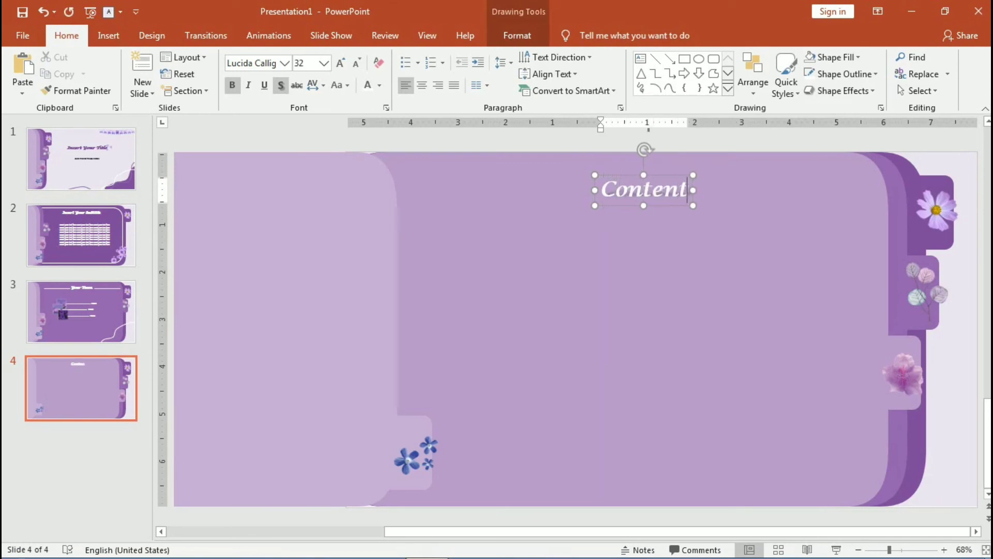
{"action": "key", "text": "ctrl+a"}
{"action": "key", "text": "ctrl+shift+period"}
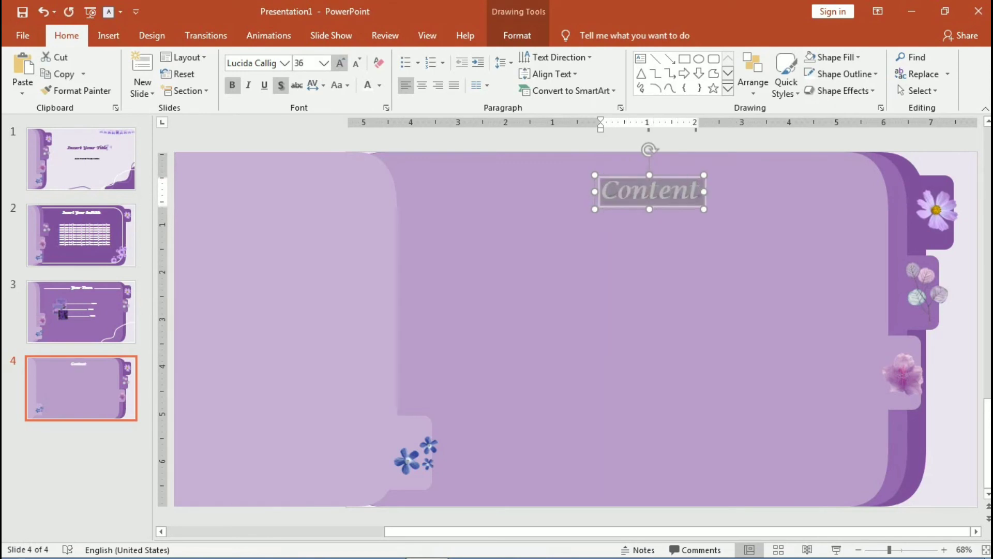
{"action": "left_click_drag", "start_coordinate": [704, 195], "coordinate": [698, 205]}
{"action": "key", "text": "Escape"}
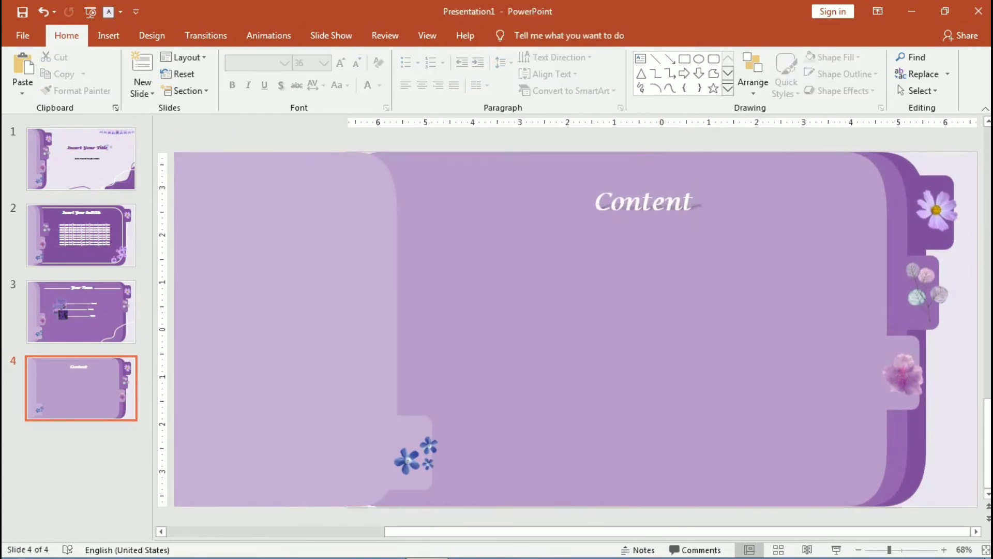
Insert the PicsArt_08-21-06.10.04 sticker-sheet picture onto slide 4
{"action": "left_click", "coordinate": [108, 35]}
{"action": "left_click", "coordinate": [108, 73]}
{"action": "left_click", "coordinate": [350, 321]}
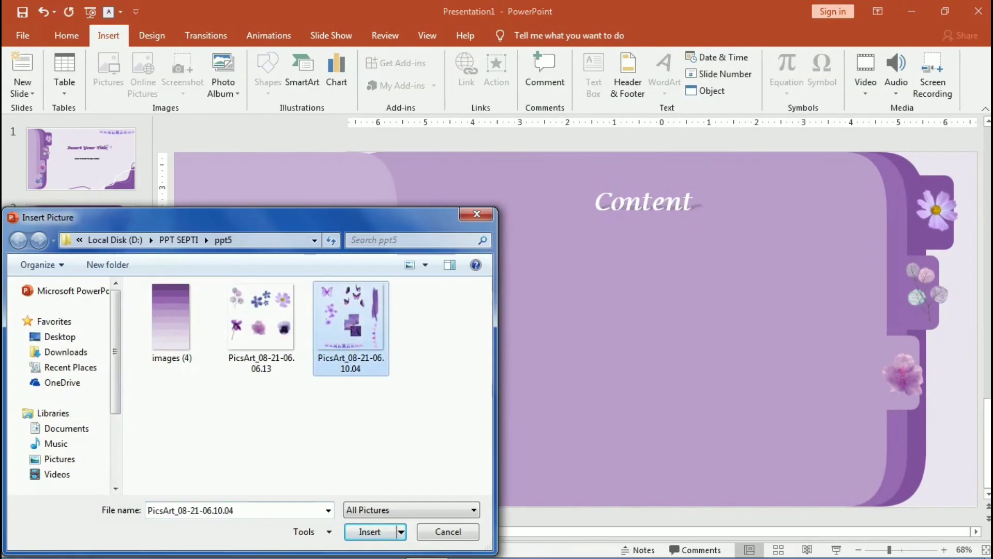
{"action": "key", "text": "Return"}
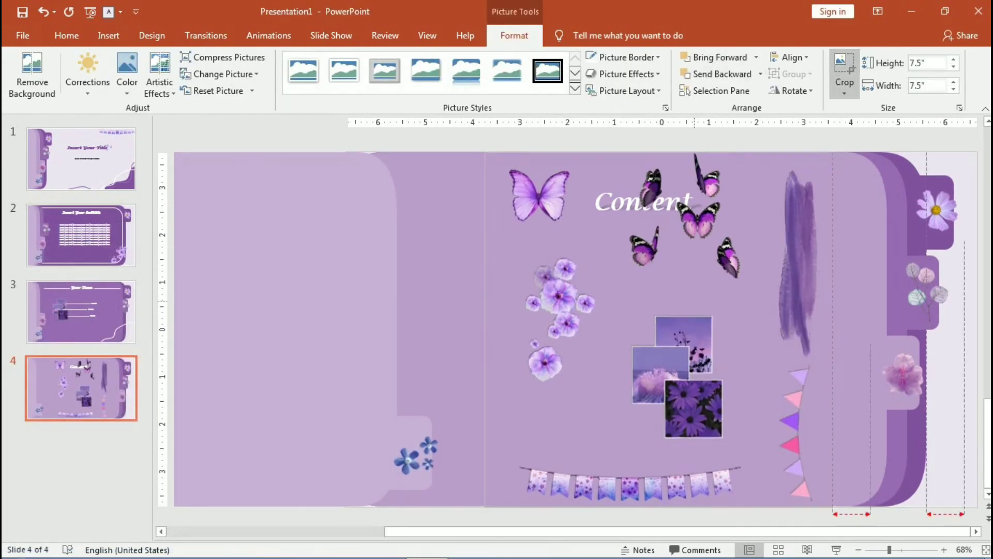
Crop the picture down to one butterfly and shrink it to about 1 by 1.4 inches beside the title
{"action": "left_click_drag", "start_coordinate": [837, 329], "coordinate": [577, 329]}
{"action": "left_click_drag", "start_coordinate": [531, 504], "coordinate": [531, 264]}
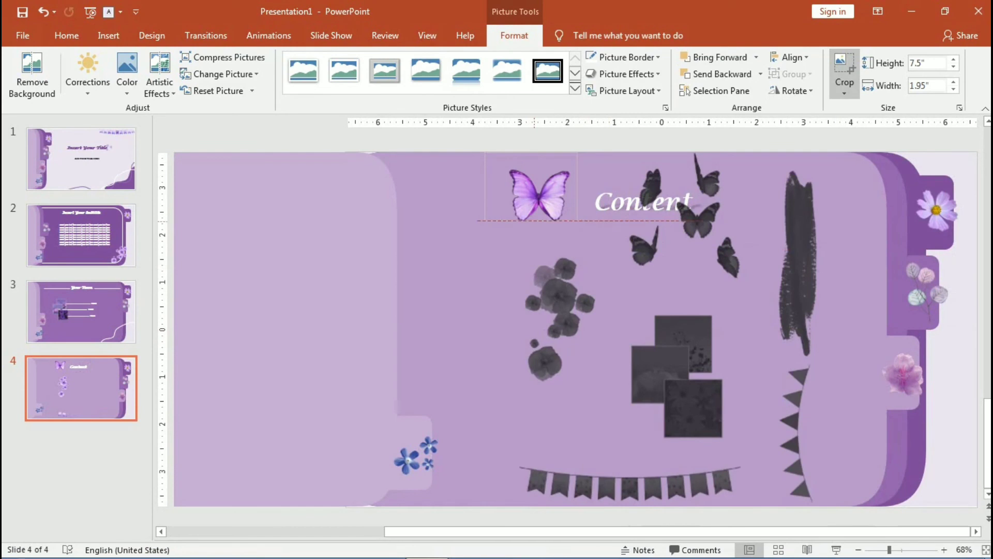
{"action": "left_click", "coordinate": [531, 258]}
{"action": "left_click", "coordinate": [538, 197]}
{"action": "left_click_drag", "start_coordinate": [538, 197], "coordinate": [528, 201]}
{"action": "left_click_drag", "start_coordinate": [564, 228], "coordinate": [550, 221]}
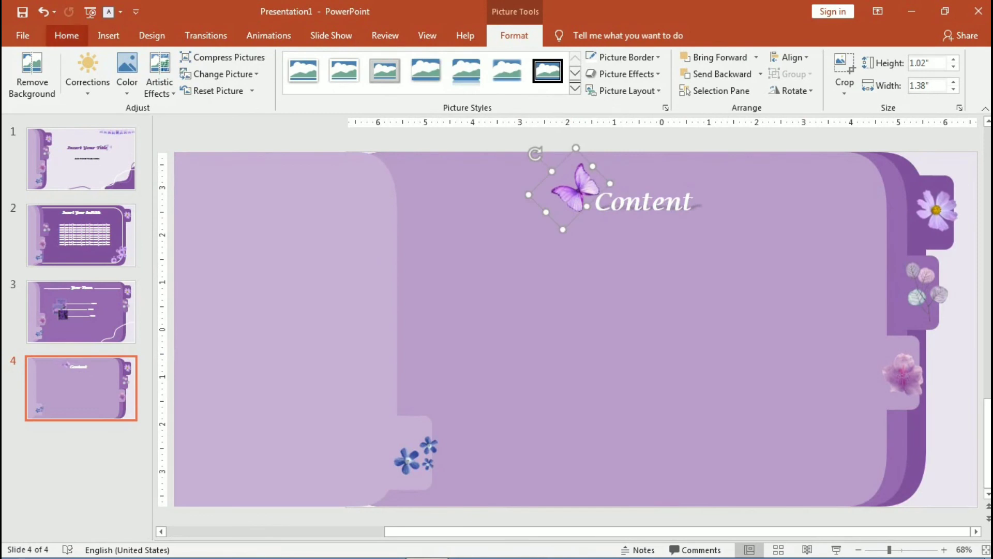
{"action": "left_click", "coordinate": [108, 35]}
{"action": "left_click", "coordinate": [267, 73]}
Draw a small white-filled oval just right of the Content title and change its outline
{"action": "left_click", "coordinate": [320, 124]}
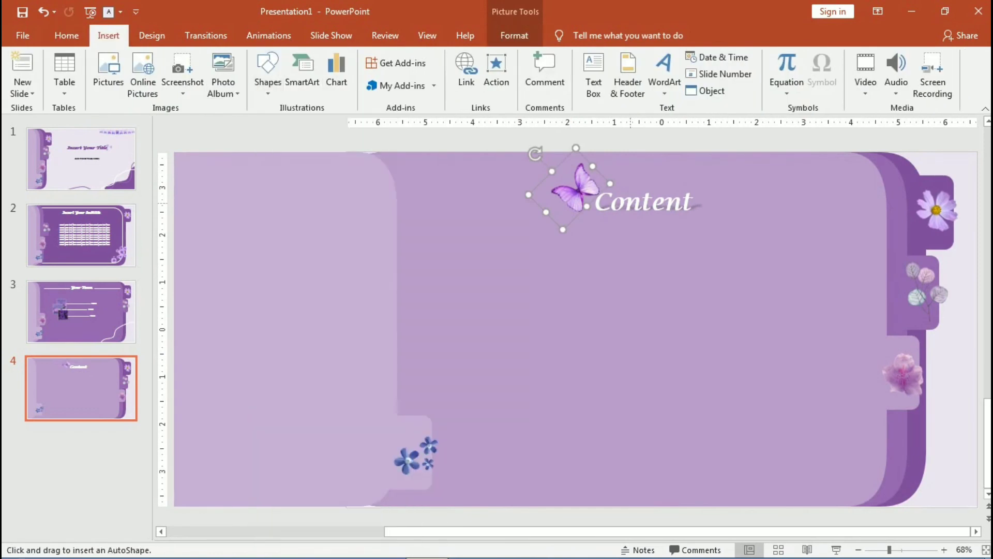
{"action": "left_click_drag", "start_coordinate": [698, 204], "coordinate": [717, 227]}
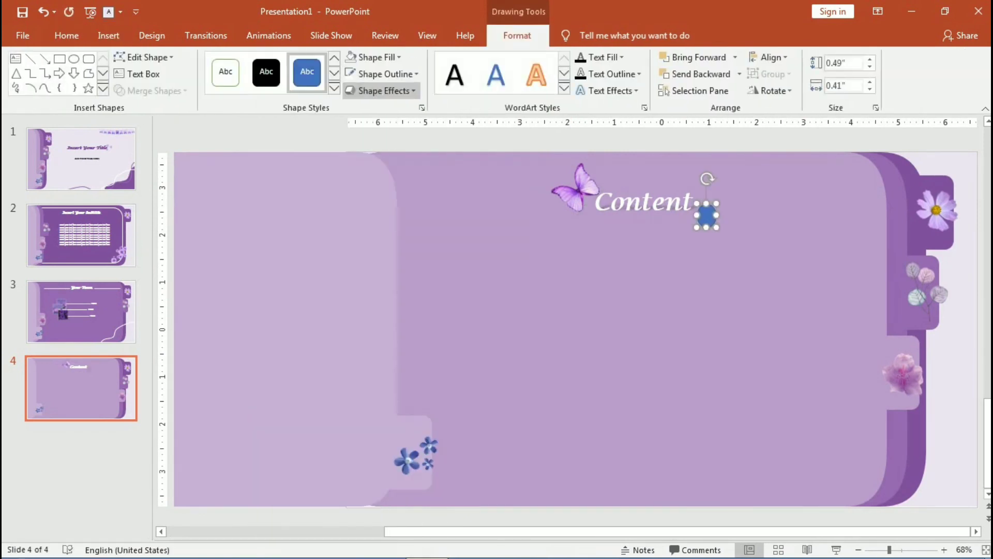
{"action": "left_click", "coordinate": [374, 56]}
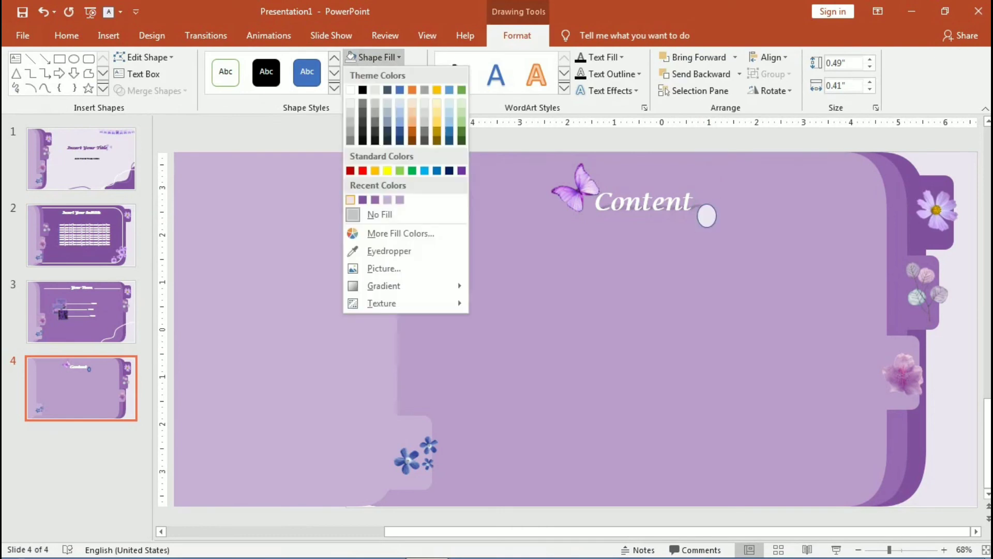
{"action": "left_click", "coordinate": [350, 200]}
{"action": "left_click", "coordinate": [385, 74]}
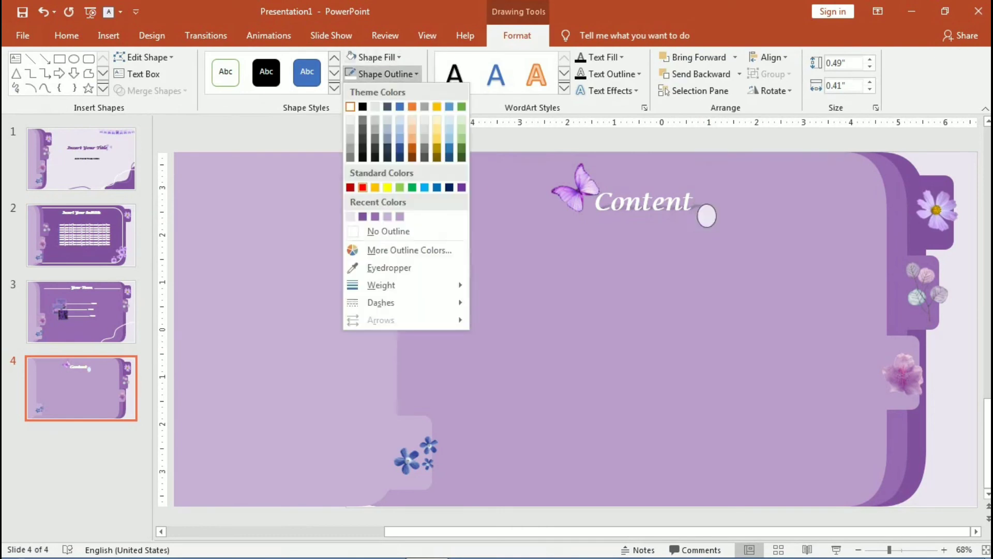
{"action": "left_click", "coordinate": [393, 228]}
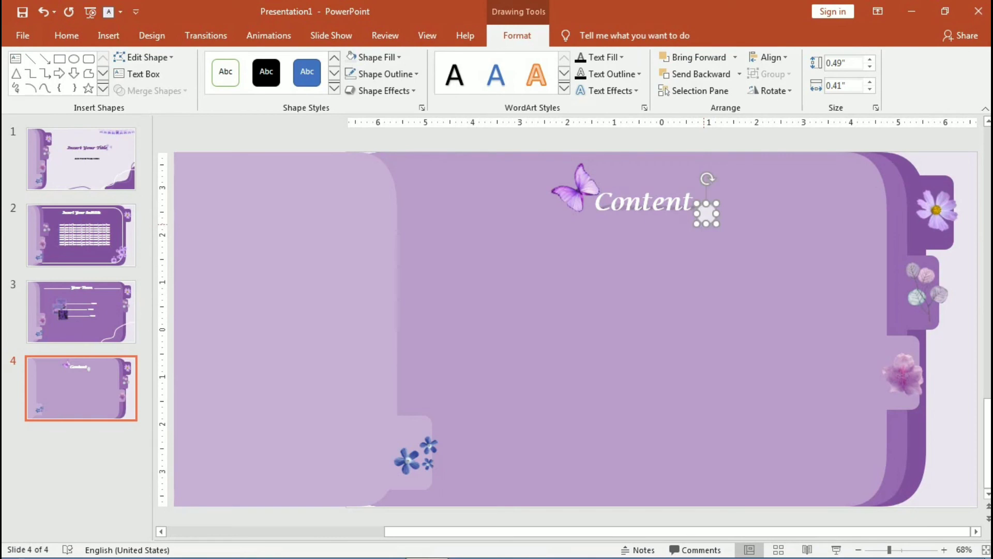
Duplicate the oval and narrow the copy to 0.29 inch wide
{"action": "key", "text": "ctrl+d"}
{"action": "mouse_move", "coordinate": [724, 221]}
{"action": "left_mouse_down"}
{"action": "mouse_move", "coordinate": [714, 227]}
{"action": "mouse_move", "coordinate": [726, 204]}
{"action": "left_mouse_up"}
{"action": "key", "text": "Escape"}
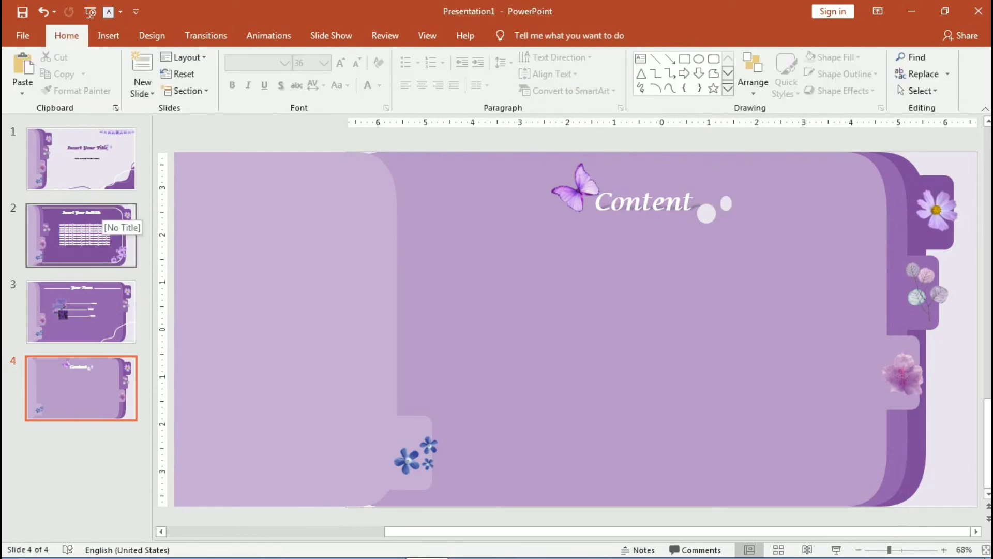
Copy slide 2's body text and paste it onto slide 4
{"action": "left_click", "coordinate": [104, 219]}
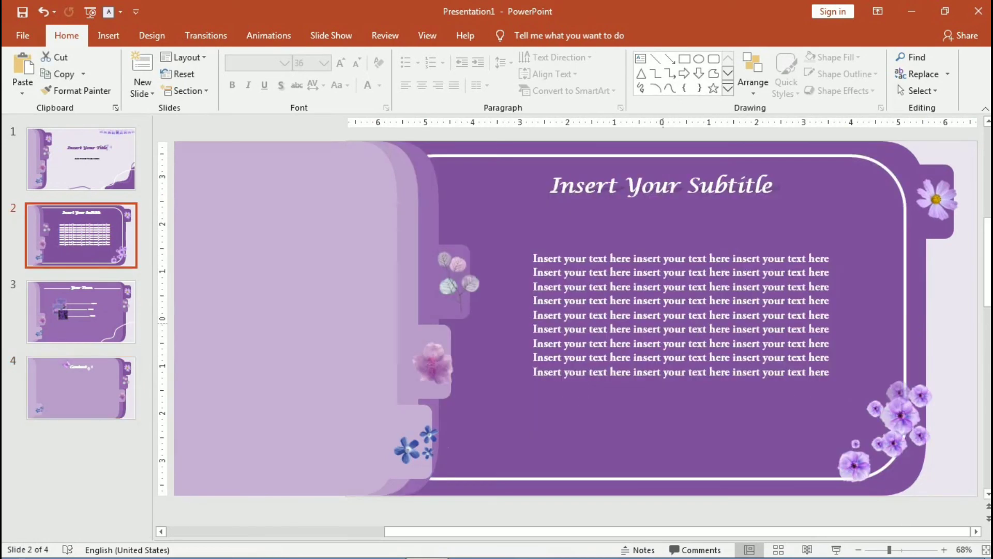
{"action": "left_click", "coordinate": [672, 320]}
{"action": "key", "text": "ctrl+a"}
{"action": "key", "text": "ctrl+c"}
{"action": "left_click", "coordinate": [81, 387]}
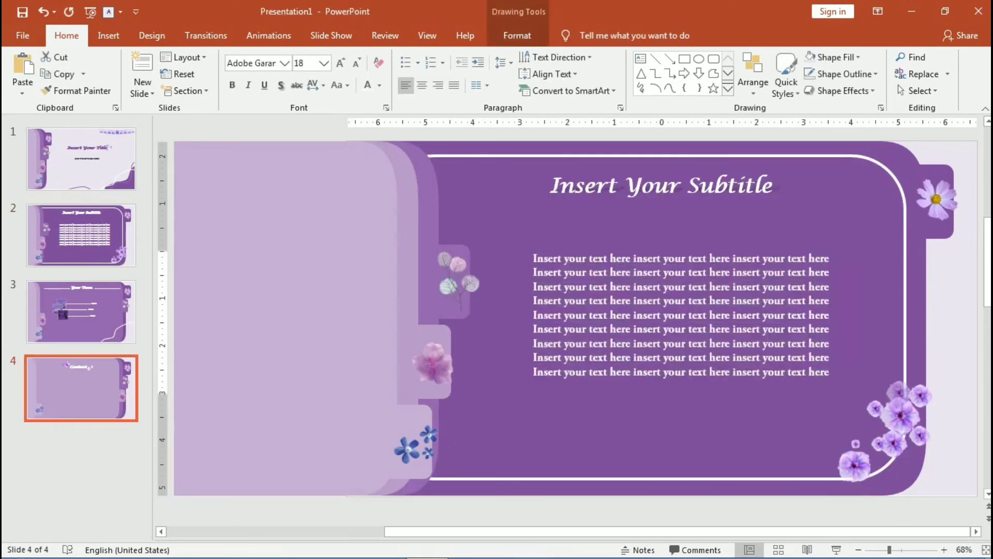
{"action": "key", "text": "ctrl+v"}
Move the pasted paragraph under the Content title and delete its last four lines
{"action": "mouse_move", "coordinate": [657, 331]}
{"action": "left_mouse_down"}
{"action": "mouse_move", "coordinate": [642, 331]}
{"action": "mouse_move", "coordinate": [653, 316]}
{"action": "left_mouse_up"}
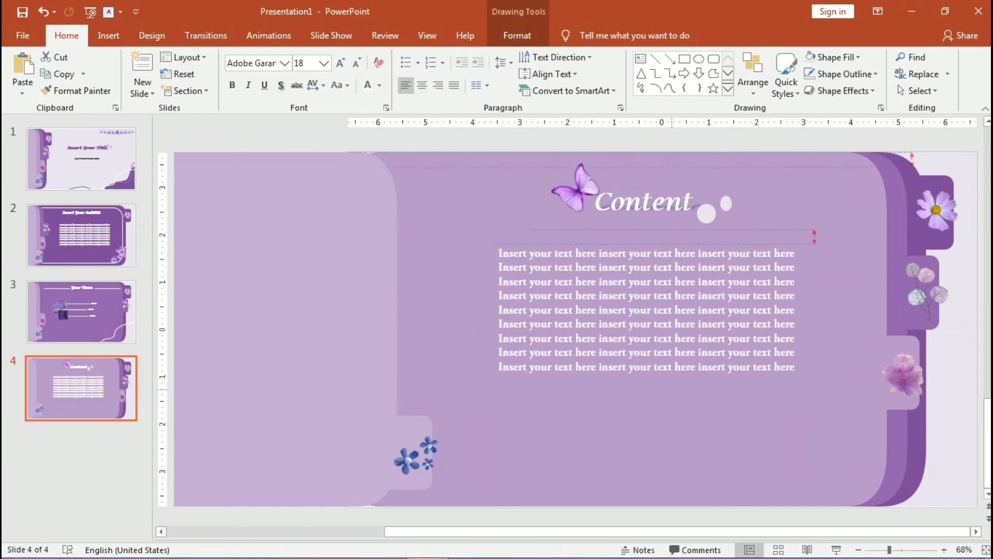
{"action": "left_click", "coordinate": [681, 348]}
{"action": "left_click_drag", "start_coordinate": [802, 364], "coordinate": [505, 320]}
{"action": "key", "text": "Delete"}
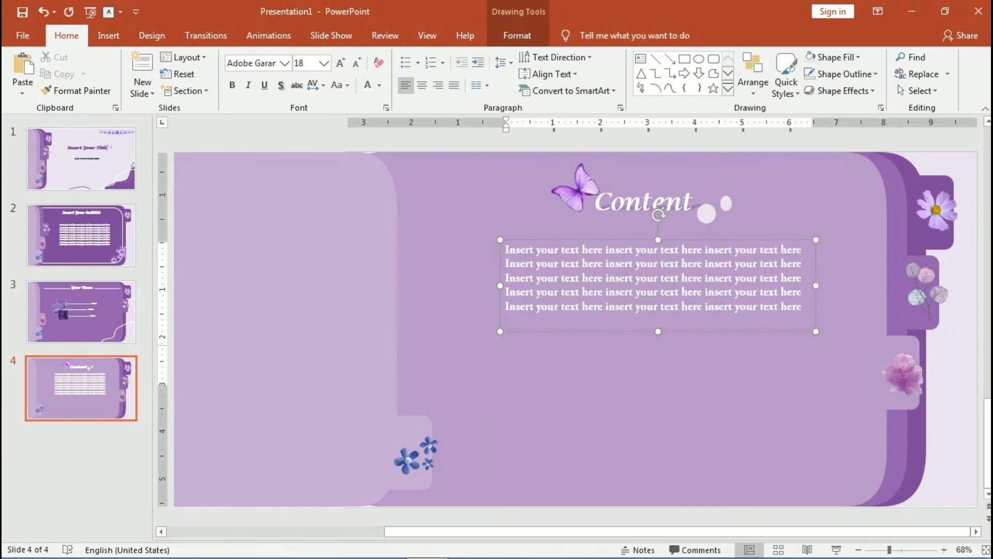
{"action": "key", "text": "Escape"}
{"action": "key", "text": "Escape"}
{"action": "left_click", "coordinate": [108, 35]}
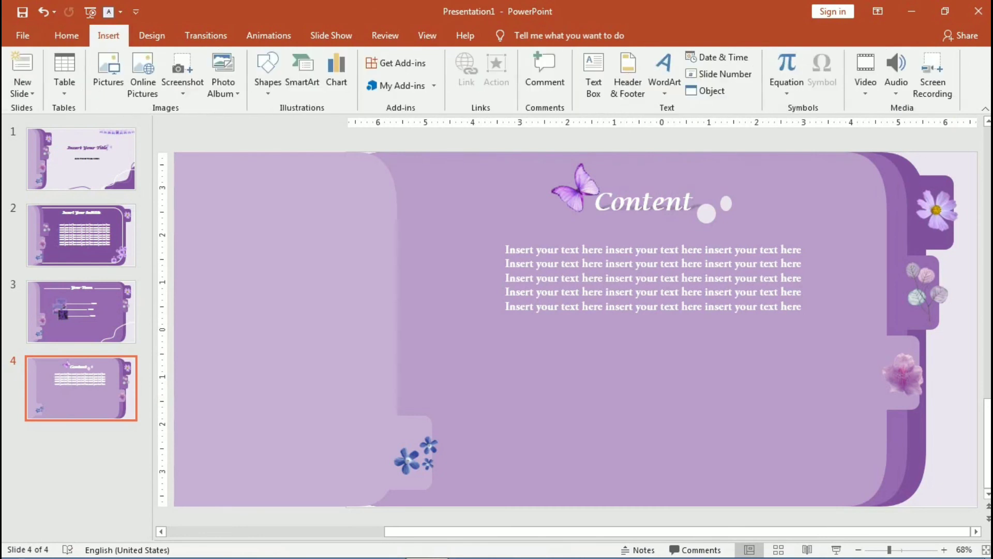
Draw a thin rectangle bar below the paragraph and fill it with a recent purple
{"action": "left_click", "coordinate": [268, 73]}
{"action": "left_click", "coordinate": [267, 197]}
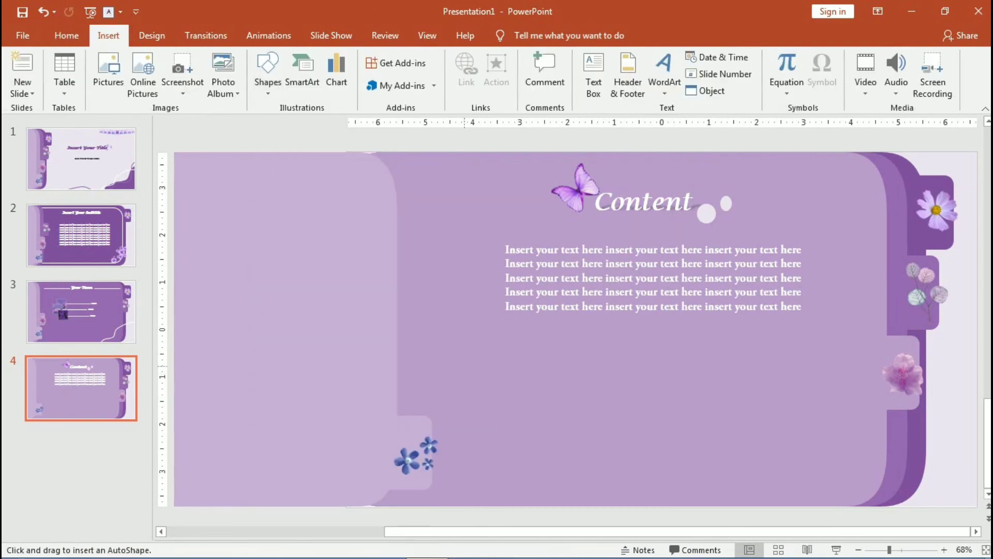
{"action": "left_click_drag", "start_coordinate": [458, 357], "coordinate": [589, 375]}
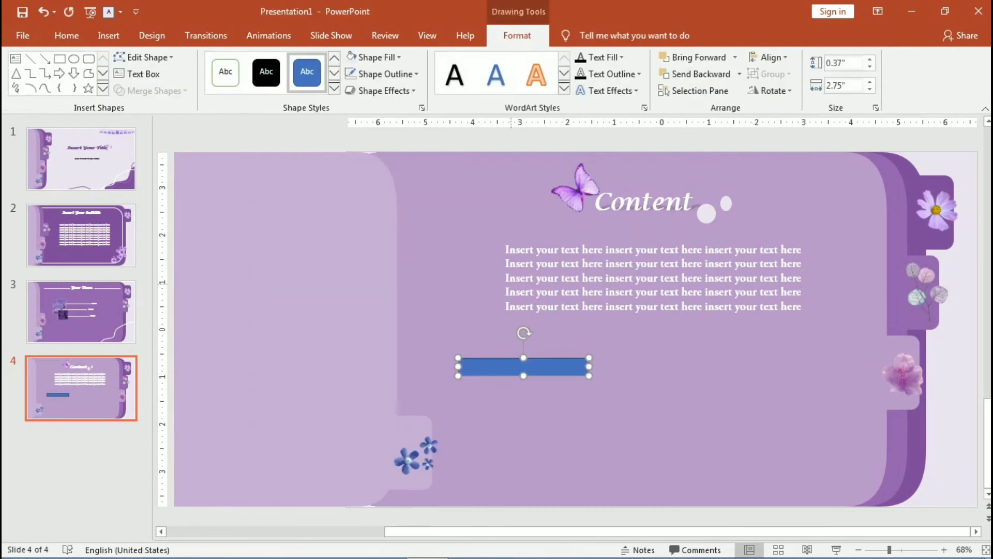
{"action": "left_click", "coordinate": [352, 56]}
{"action": "left_click", "coordinate": [362, 199]}
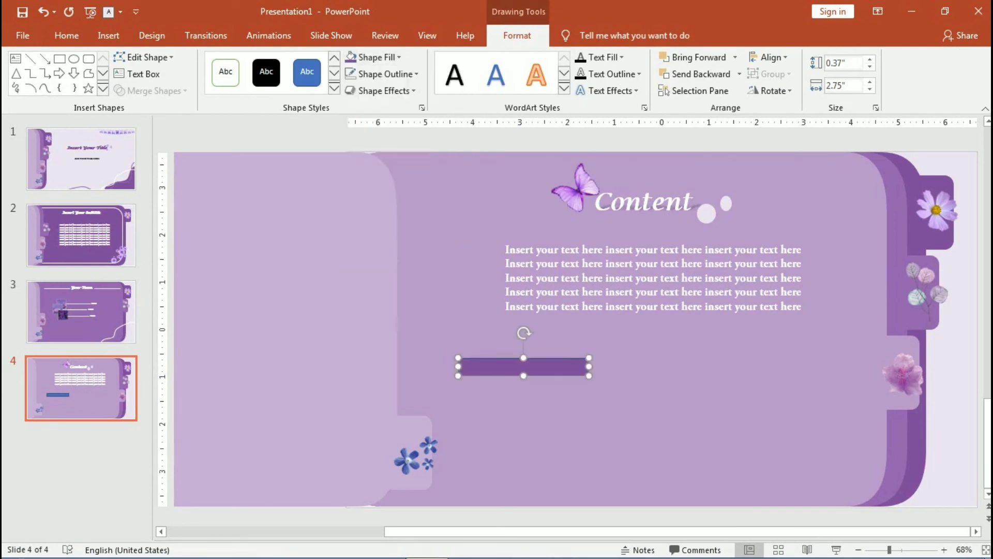
Extend the bar with a second segment to the right filled medium purple
{"action": "key", "text": "ctrl+c"}
{"action": "key", "text": "ctrl+v"}
{"action": "left_click_drag", "start_coordinate": [524, 366], "coordinate": [656, 366]}
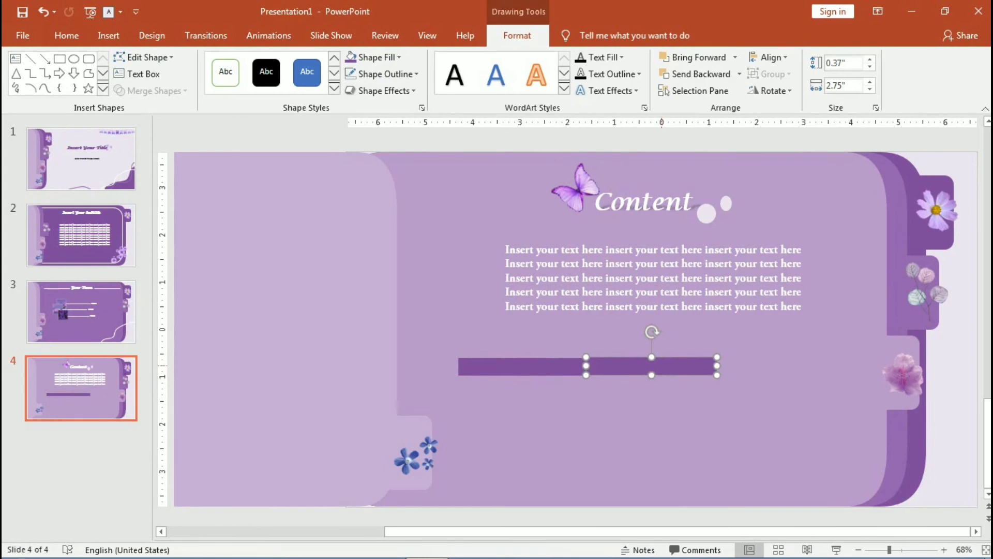
{"action": "key", "text": "ctrl+z"}
{"action": "key", "text": "ctrl+z"}
{"action": "left_click_drag", "start_coordinate": [586, 366], "coordinate": [718, 366]}
{"action": "left_click", "coordinate": [377, 57]}
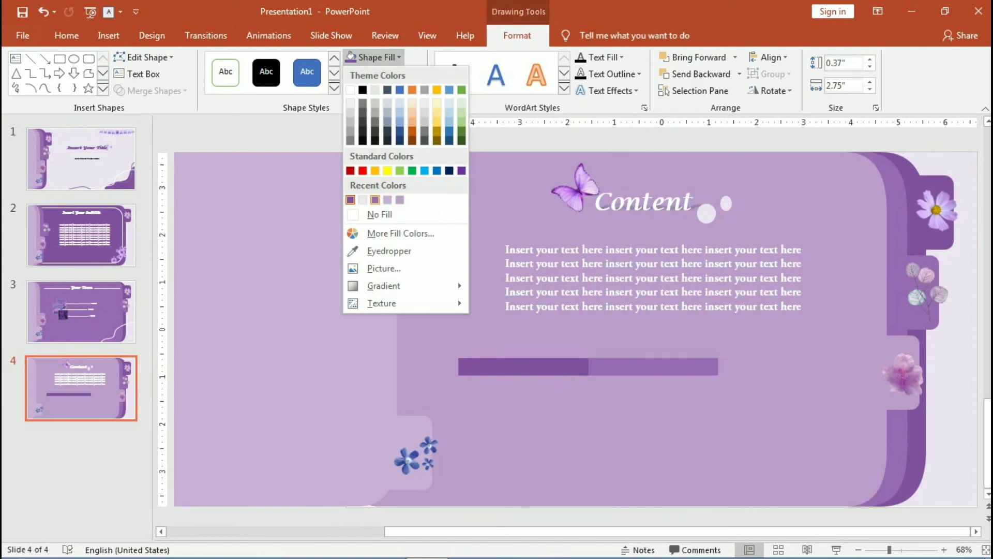
{"action": "left_click", "coordinate": [375, 200]}
Add a third segment at the bar's right end in a light lavender colour
{"action": "key", "text": "ctrl+v"}
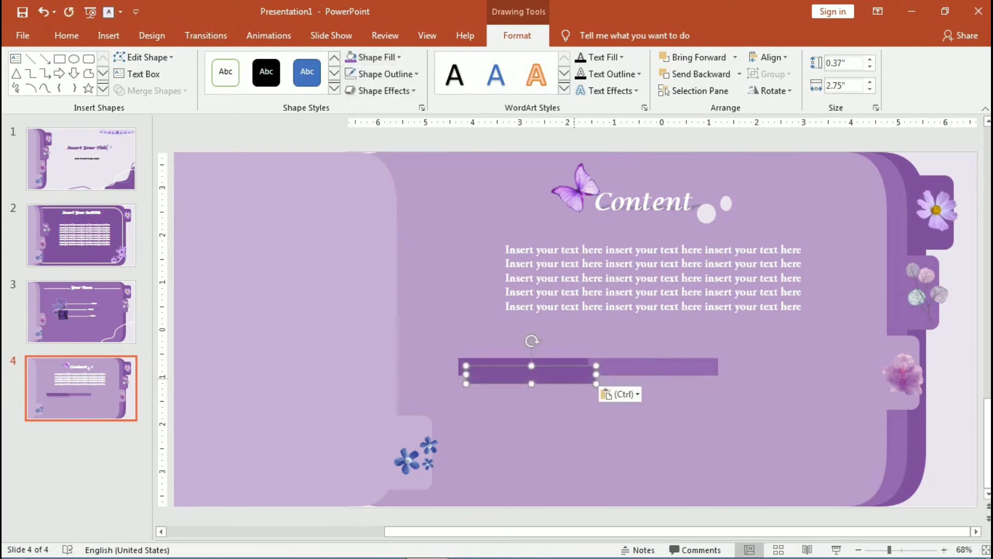
{"action": "left_click_drag", "start_coordinate": [522, 366], "coordinate": [782, 366]}
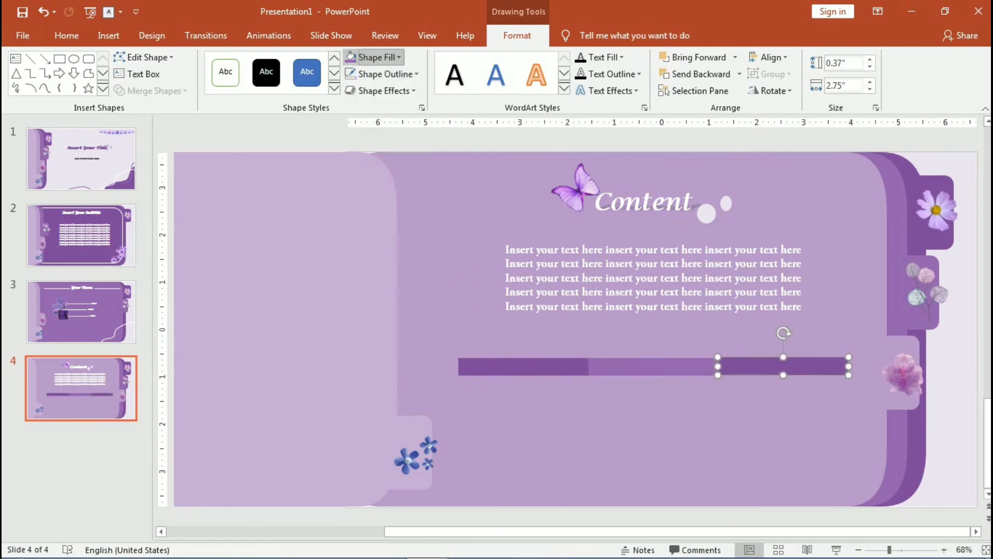
{"action": "left_click", "coordinate": [371, 57]}
{"action": "left_click", "coordinate": [375, 200]}
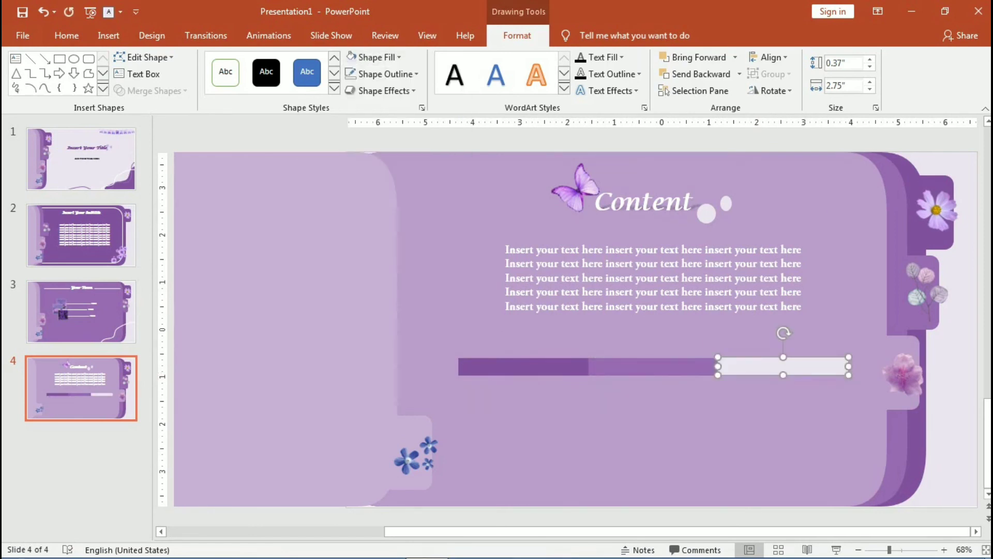
{"action": "left_click", "coordinate": [81, 312]}
{"action": "left_click", "coordinate": [81, 388]}
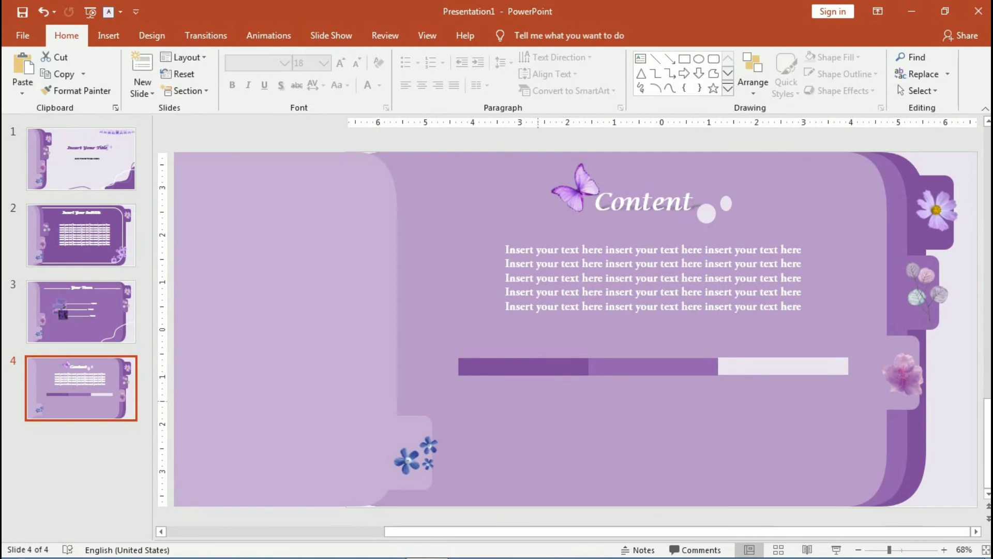
{"action": "left_click", "coordinate": [108, 35]}
Draw a vertical line hanging down from the progress bar
{"action": "left_click", "coordinate": [268, 72]}
{"action": "left_click", "coordinate": [276, 123]}
{"action": "left_click_drag", "start_coordinate": [458, 358], "coordinate": [588, 376]}
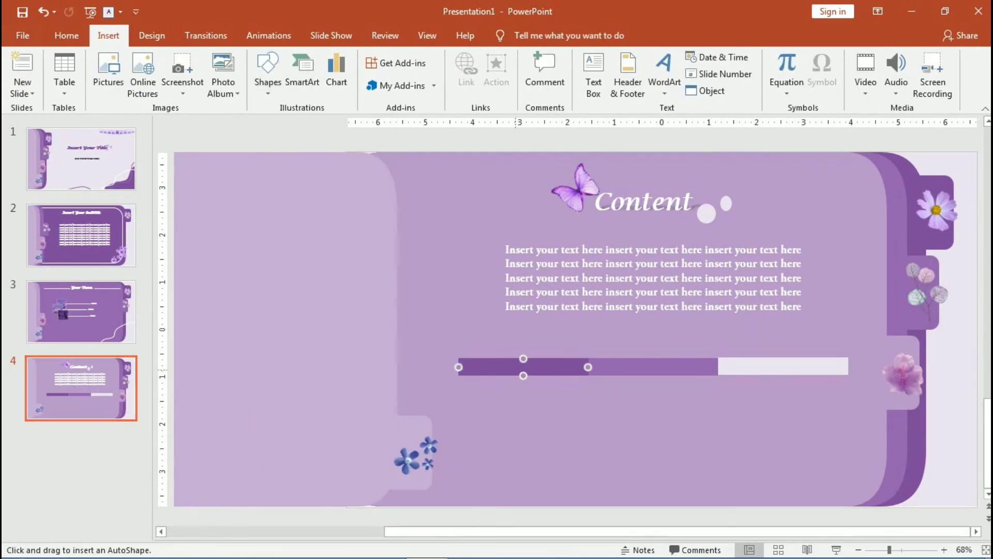
{"action": "key", "text": "ctrl+z"}
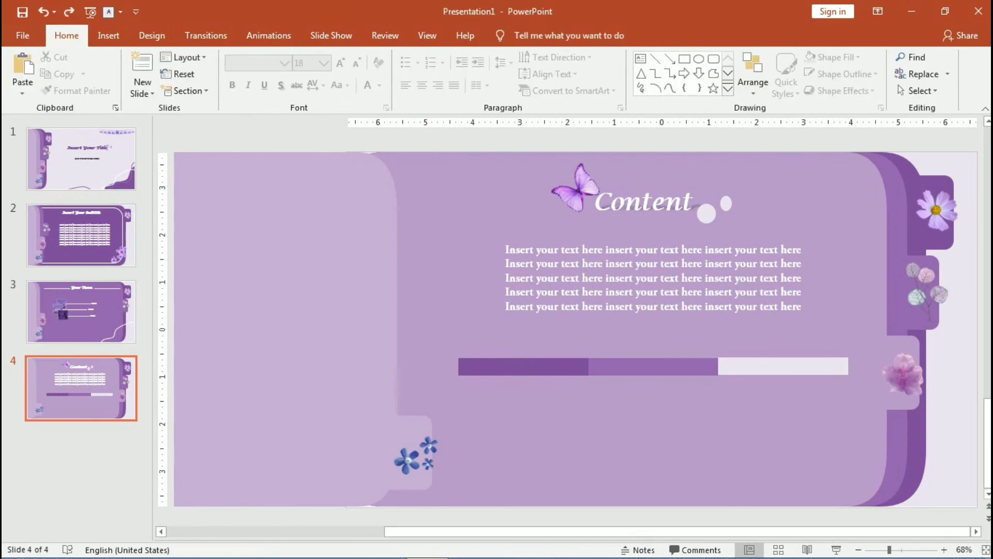
{"action": "left_click", "coordinate": [108, 36]}
{"action": "left_click", "coordinate": [267, 72]}
{"action": "left_click", "coordinate": [290, 123]}
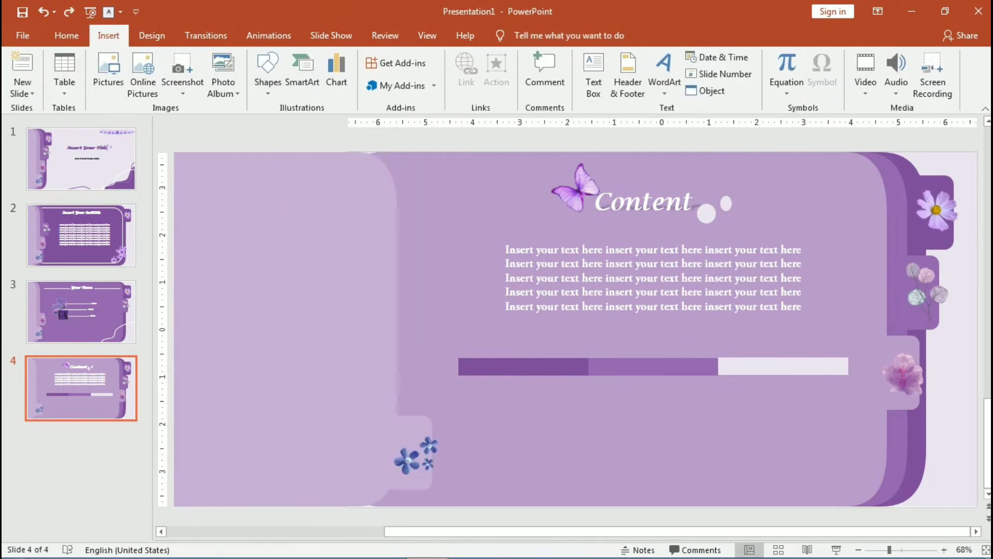
{"action": "left_click_drag", "start_coordinate": [523, 375], "coordinate": [524, 416]}
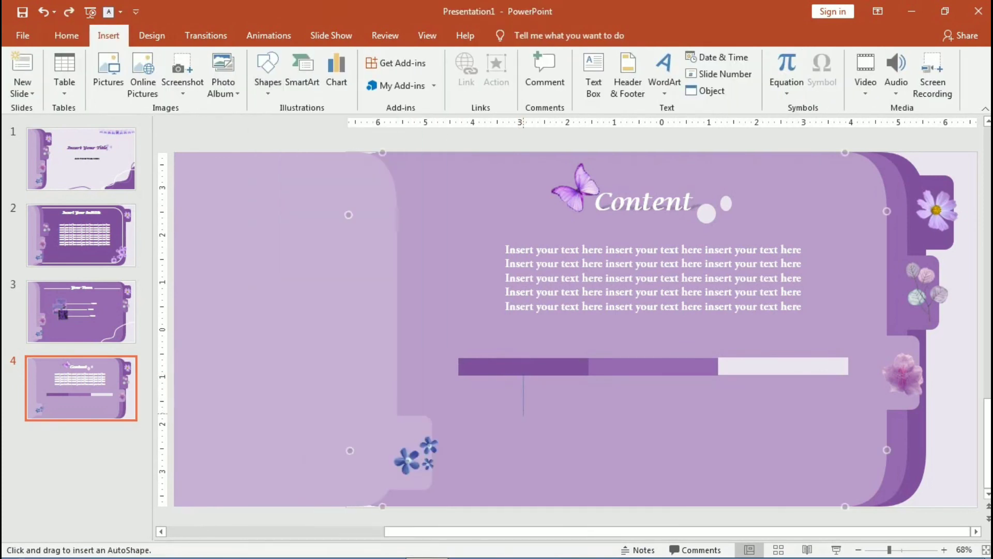
Make the line 3 pt thick, square-dotted and white
{"action": "left_click", "coordinate": [383, 74]}
{"action": "mouse_move", "coordinate": [380, 284]}
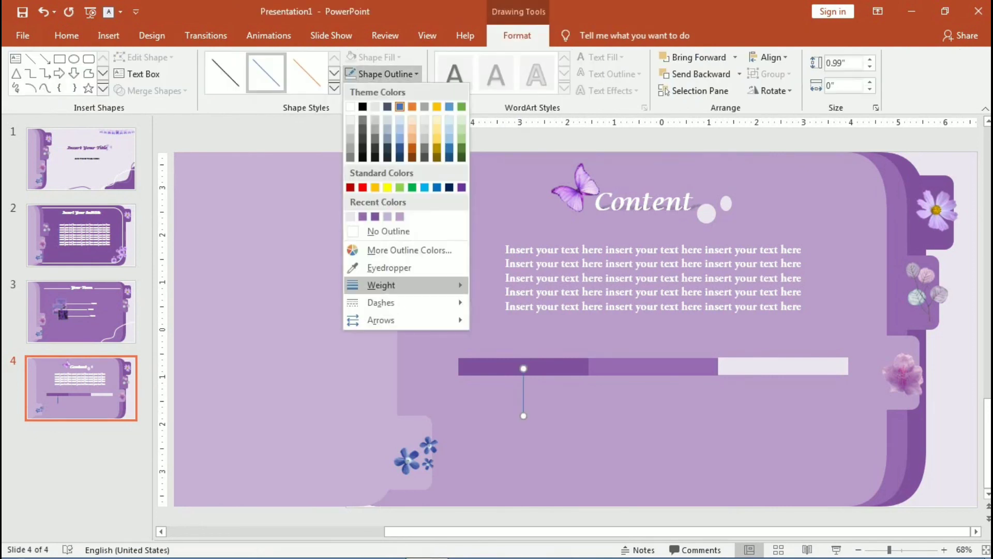
{"action": "left_click", "coordinate": [540, 382]}
{"action": "left_click", "coordinate": [383, 74]}
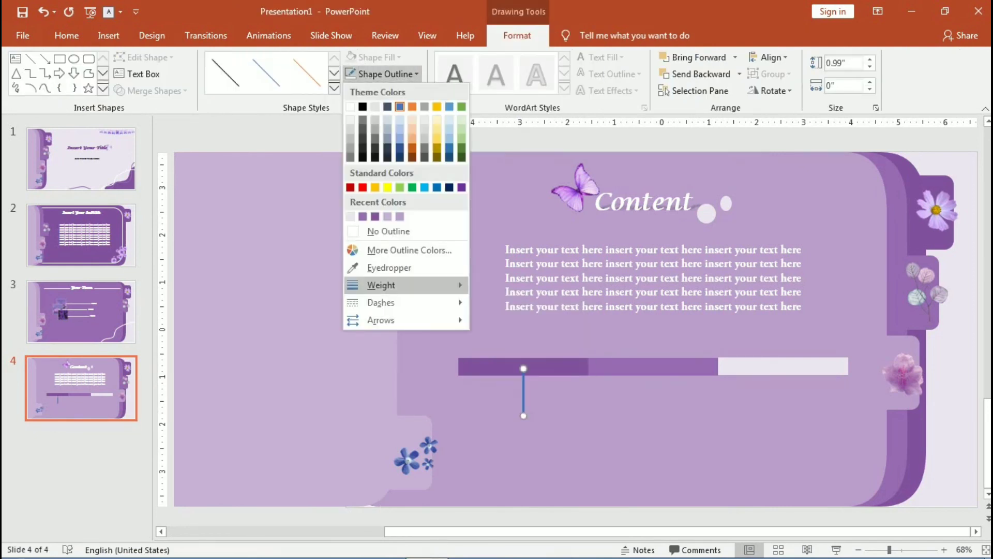
{"action": "left_click", "coordinate": [506, 324]}
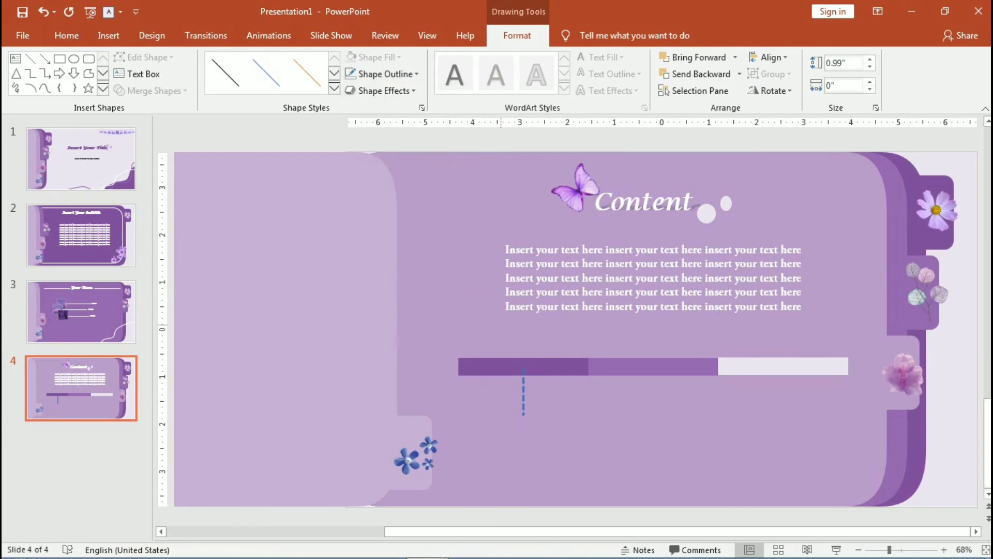
{"action": "left_click", "coordinate": [382, 74]}
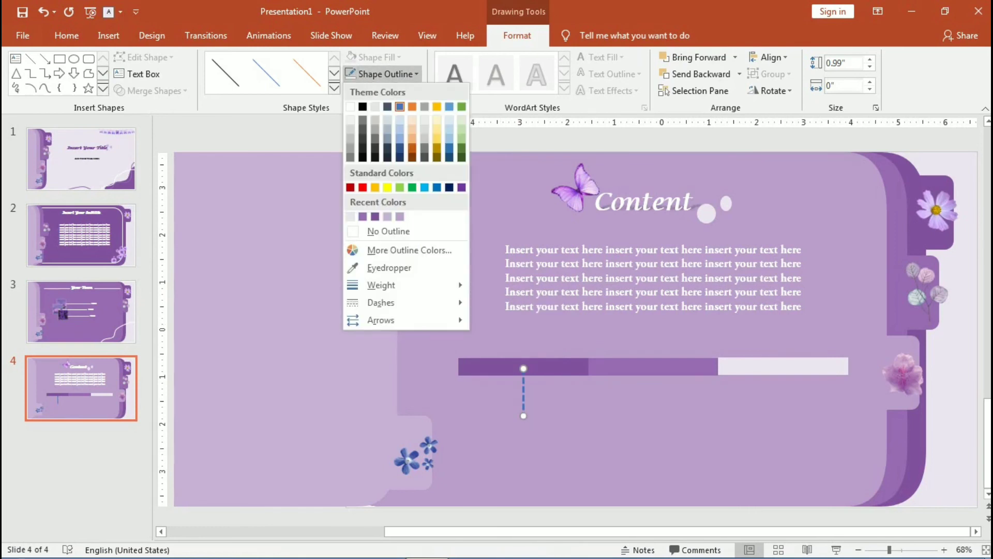
{"action": "left_click", "coordinate": [350, 106]}
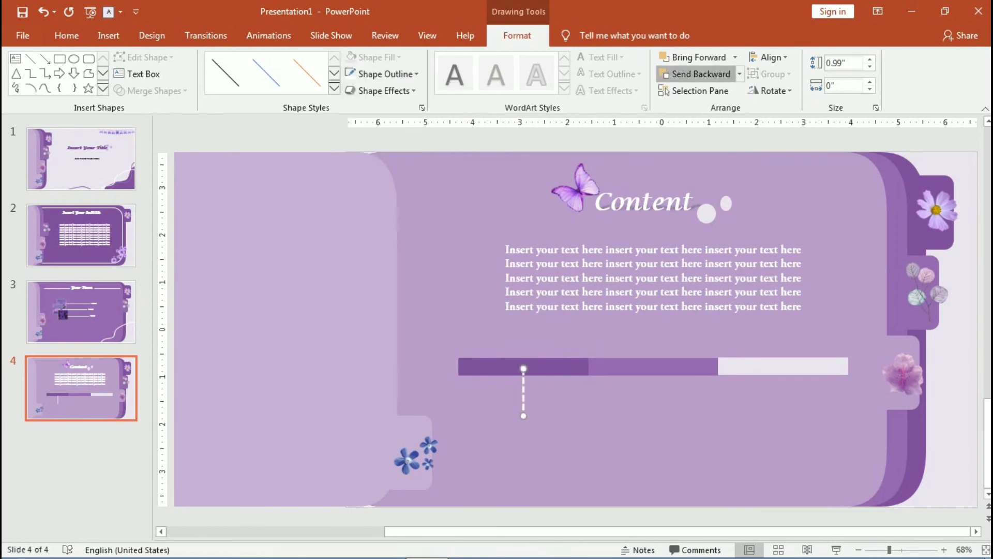
Copy the dotted line along the bar so one hangs under each segment
{"action": "left_click_drag", "start_coordinate": [523, 393], "coordinate": [531, 401]}
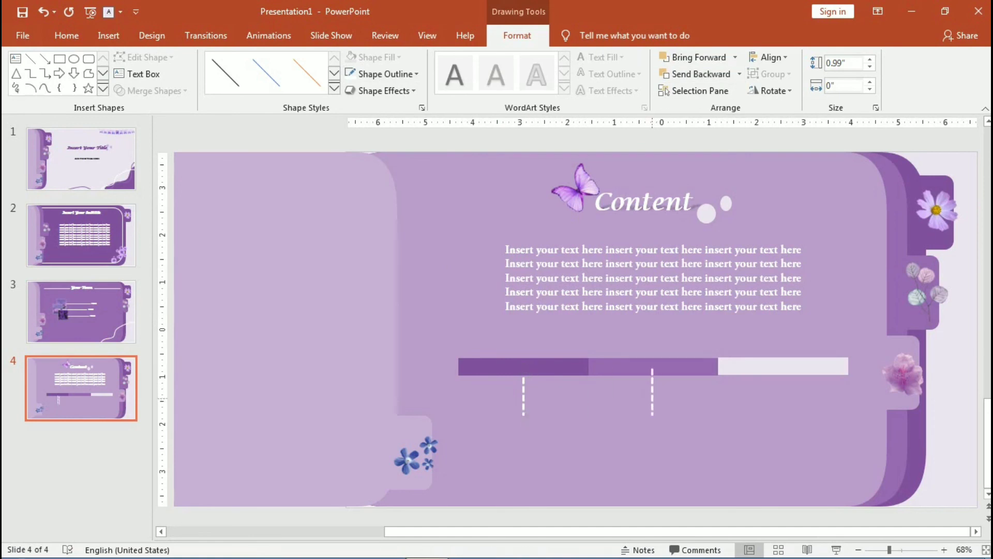
{"action": "key", "text": "ctrl+z"}
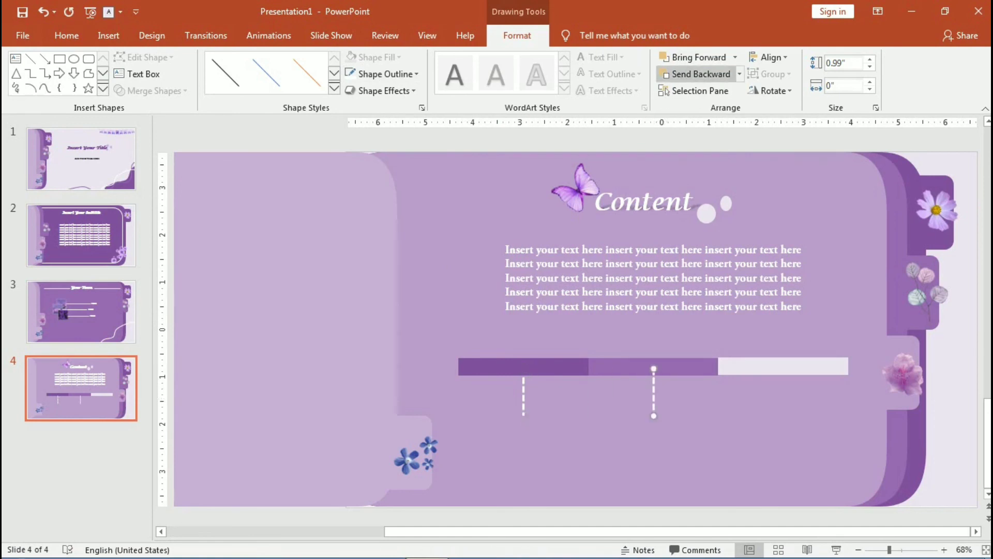
{"action": "left_click_drag", "start_coordinate": [524, 399], "coordinate": [790, 393]}
{"action": "key", "text": "Escape"}
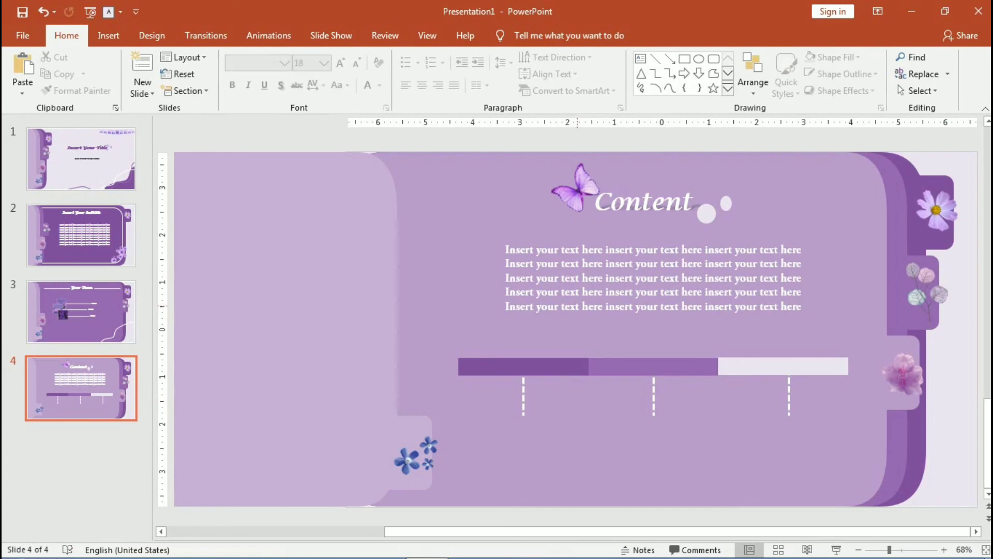
{"action": "left_click_drag", "start_coordinate": [505, 306], "coordinate": [605, 306]}
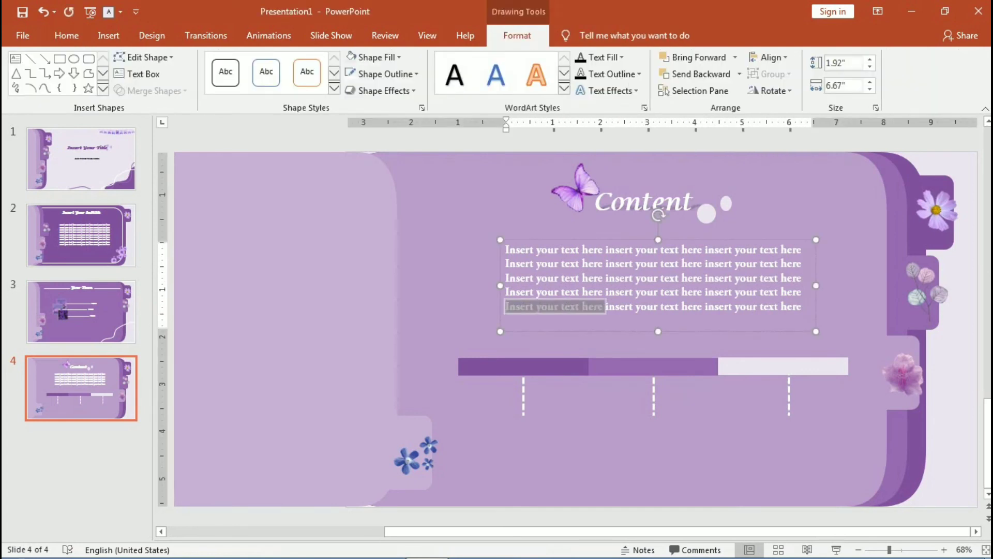
Paste three copies of the paragraph's 'Insert your text here' words, one beneath each dotted line
{"action": "key", "text": "ctrl+c"}
{"action": "key", "text": "ctrl+v"}
{"action": "mouse_move", "coordinate": [660, 331]}
{"action": "left_mouse_down"}
{"action": "mouse_move", "coordinate": [571, 414]}
{"action": "mouse_move", "coordinate": [526, 426]}
{"action": "left_mouse_up"}
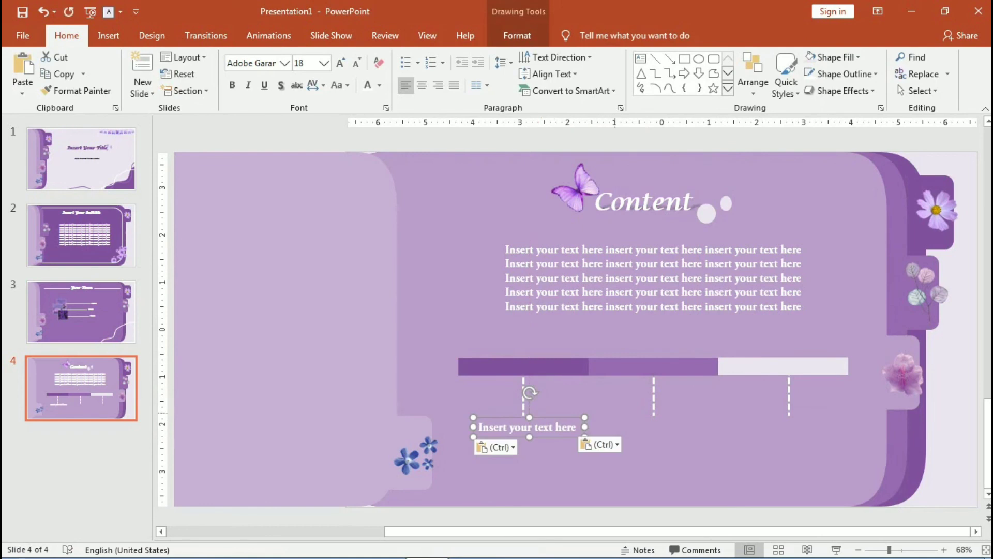
{"action": "key", "text": "Tab"}
{"action": "key", "text": "Tab"}
{"action": "left_click_drag", "start_coordinate": [661, 320], "coordinate": [656, 417]}
{"action": "key", "text": "Escape"}
{"action": "key", "text": "ctrl+v"}
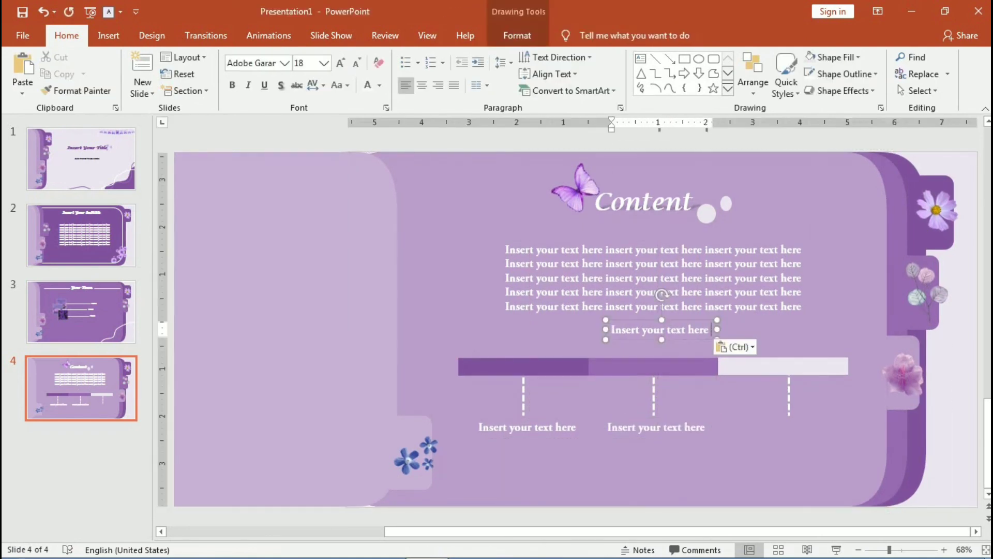
{"action": "left_click_drag", "start_coordinate": [658, 328], "coordinate": [775, 427]}
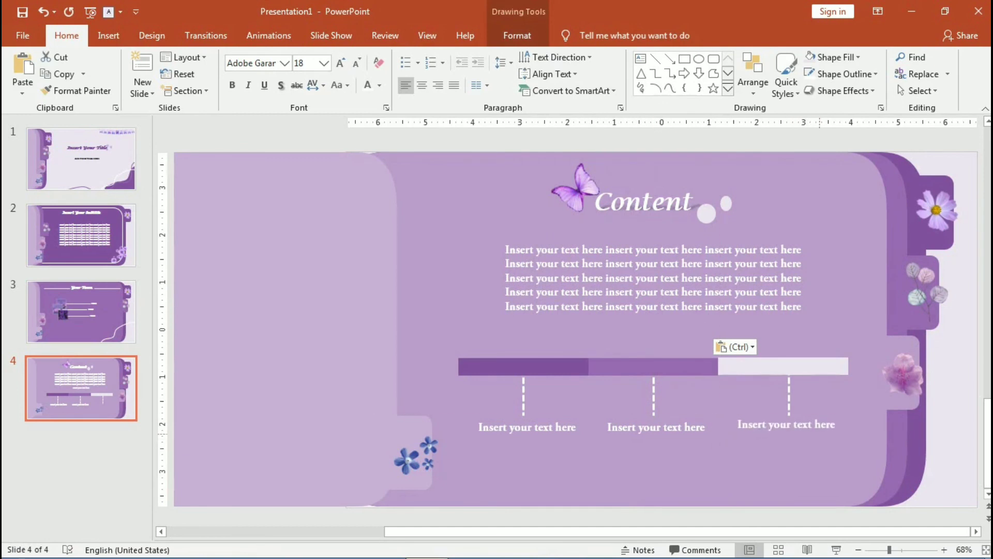
{"action": "key", "text": "Escape"}
Duplicate slide 4 as slide 5 and move its left panel and blue flowers to the right edge
{"action": "right_click", "coordinate": [86, 373]}
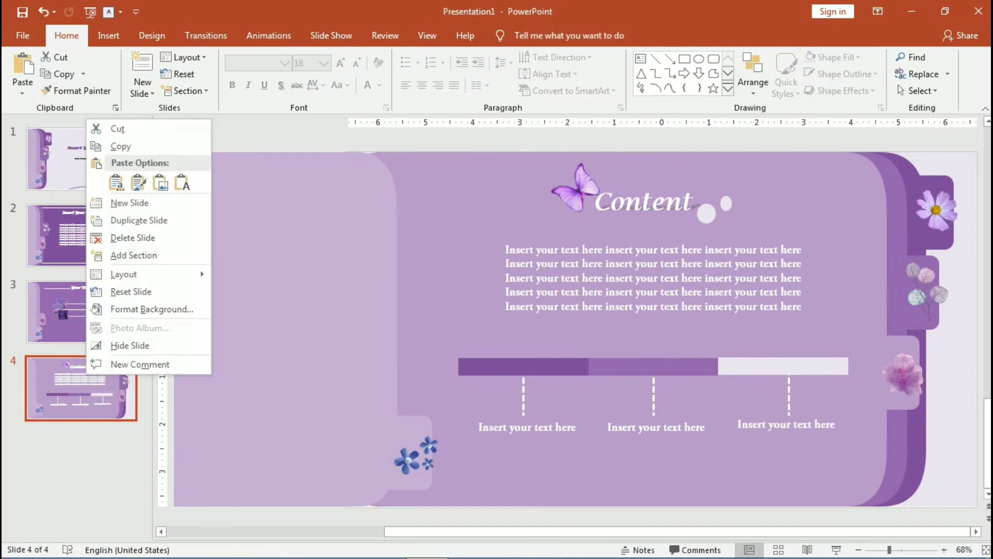
{"action": "left_click", "coordinate": [132, 219]}
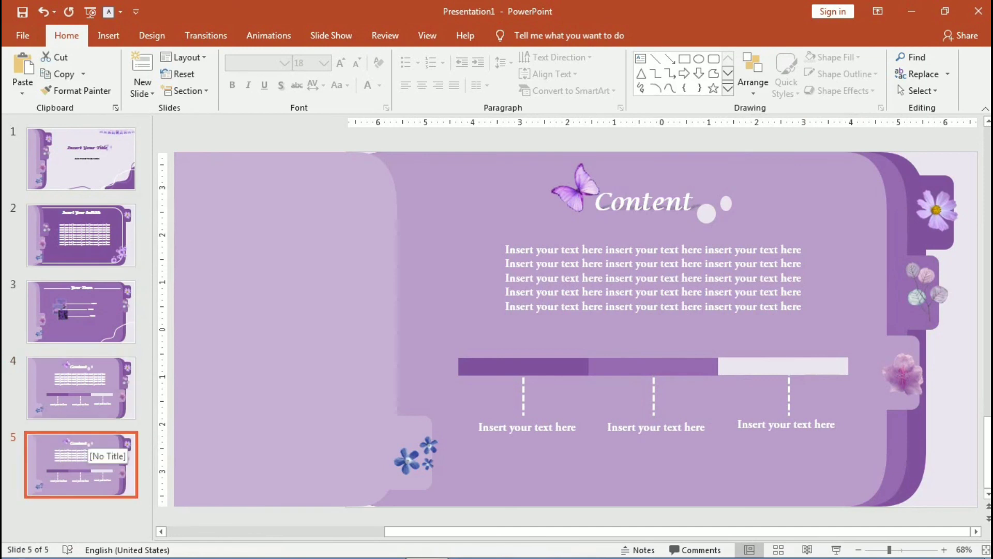
{"action": "left_click", "coordinate": [259, 385]}
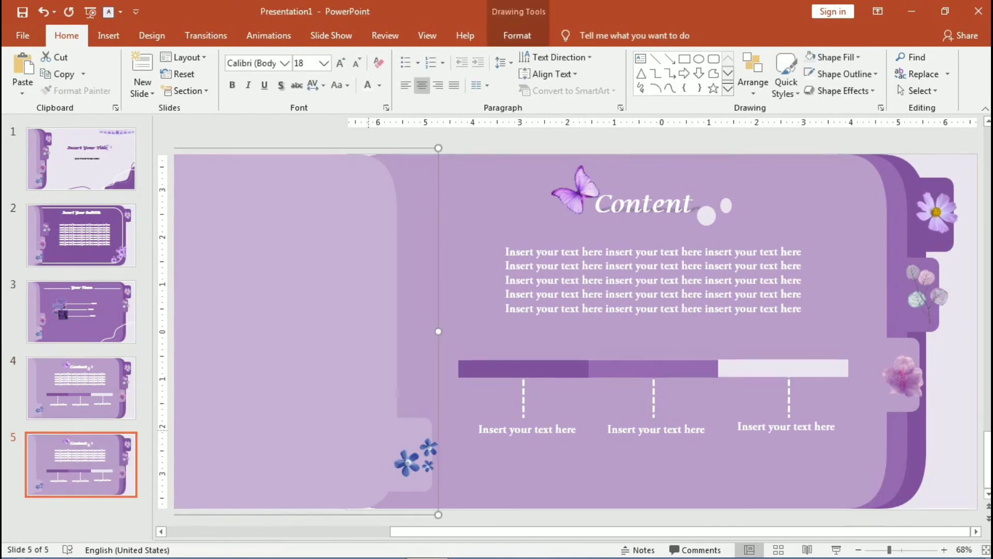
{"action": "left_click", "coordinate": [408, 460], "text": "shift"}
{"action": "left_click_drag", "start_coordinate": [413, 458], "coordinate": [797, 470]}
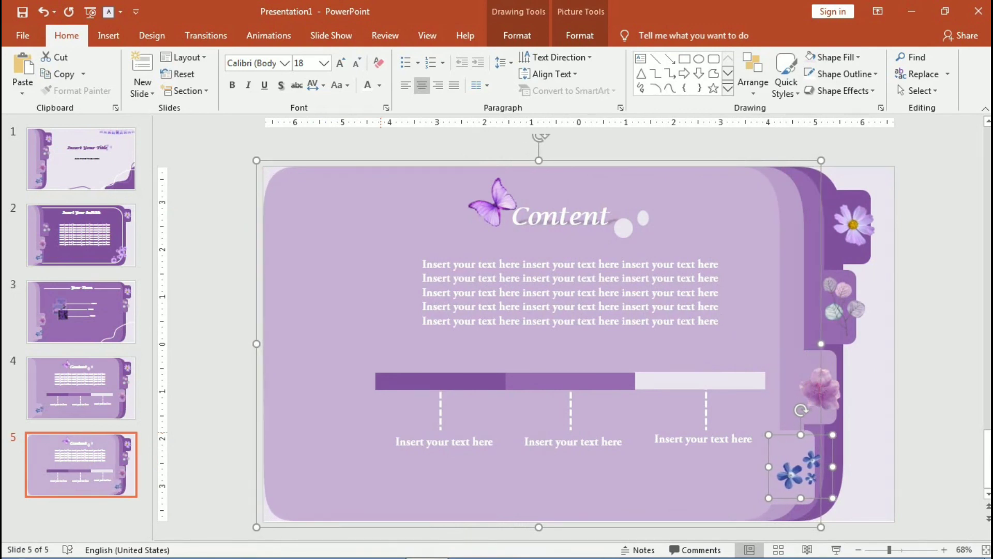
{"action": "scroll", "coordinate": [575, 333], "scroll_direction": "down", "scroll_amount": 1}
{"action": "key", "text": "Escape"}
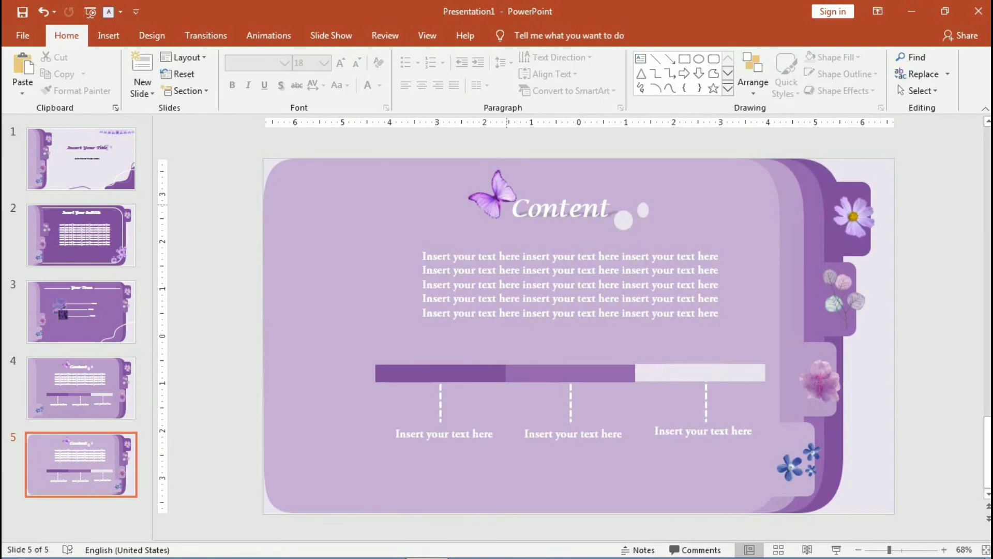
{"action": "left_click", "coordinate": [540, 209]}
Change slide 5's title from 'Content' to 'Grapich'
{"action": "left_click_drag", "start_coordinate": [608, 210], "coordinate": [512, 209]}
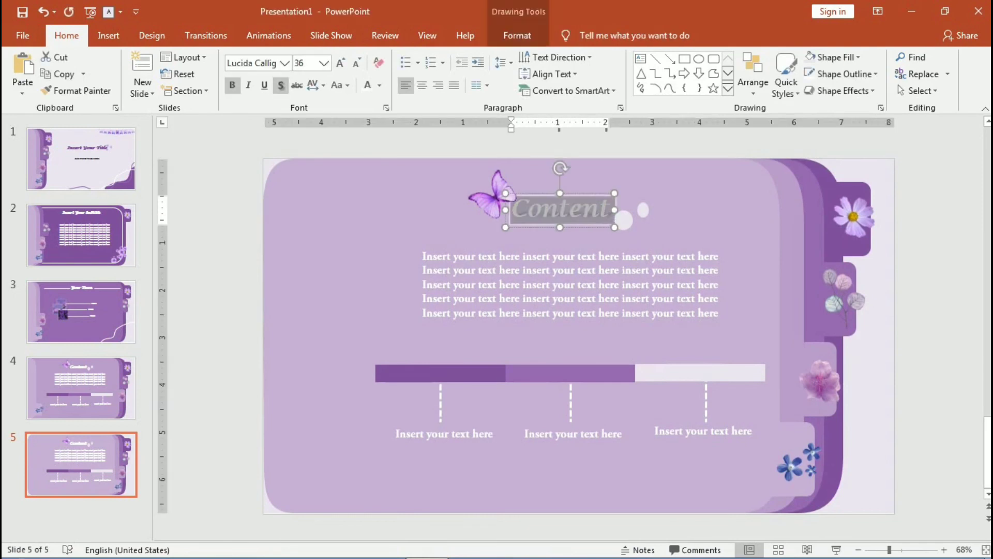
{"action": "key", "text": "BackSpace"}
{"action": "type", "text": "Grapi"}
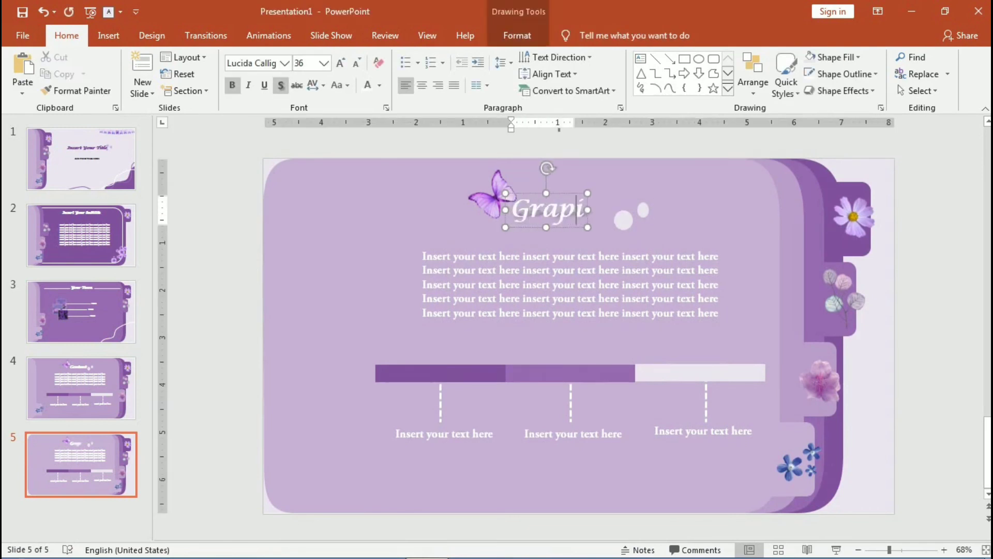
{"action": "type", "text": "ch"}
{"action": "key", "text": "Escape"}
{"action": "key", "text": "Escape"}
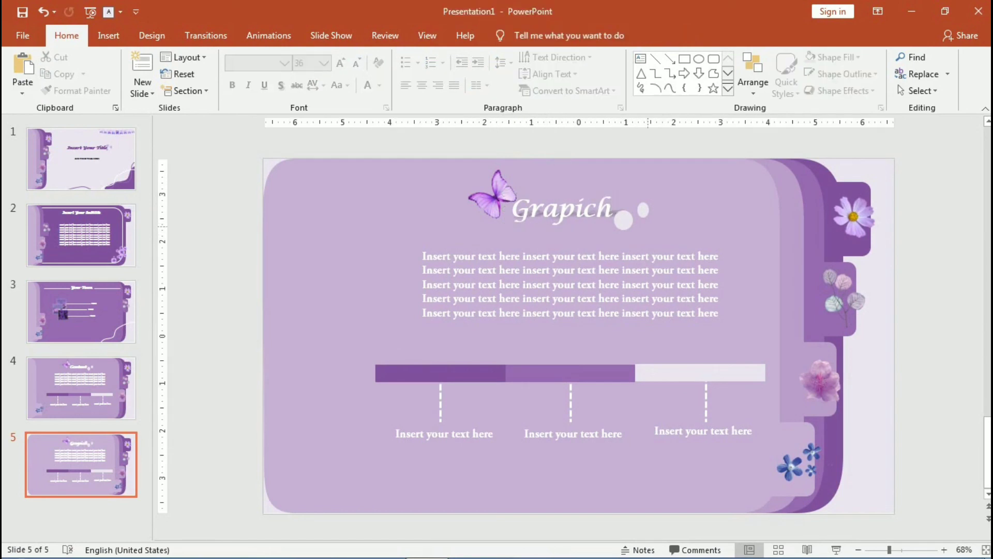
Delete the five-line body text box and the progress-bar segments
{"action": "left_click", "coordinate": [569, 285]}
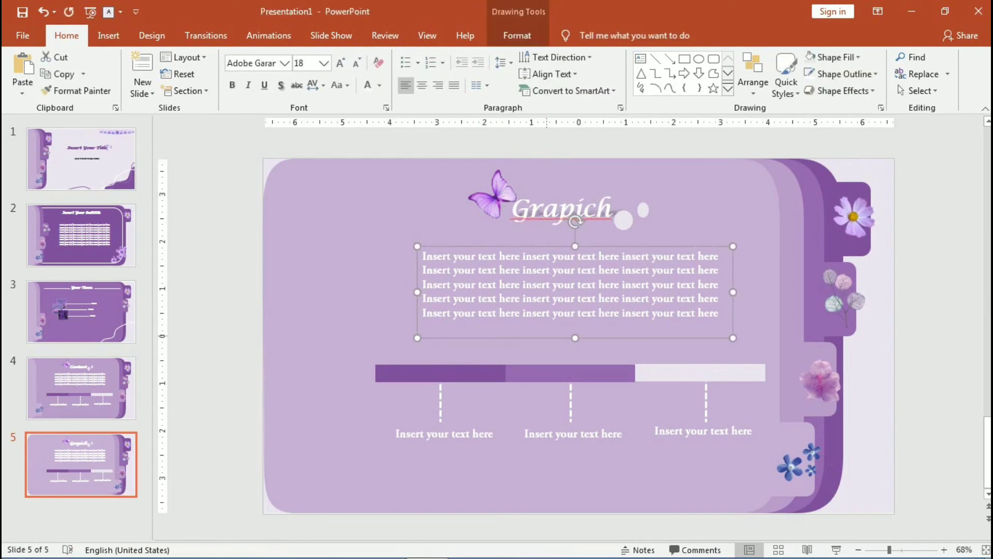
{"action": "key", "text": "Delete"}
{"action": "left_click", "coordinate": [440, 373]}
{"action": "key", "text": "Delete"}
{"action": "left_click", "coordinate": [698, 373]}
{"action": "key", "text": "Delete"}
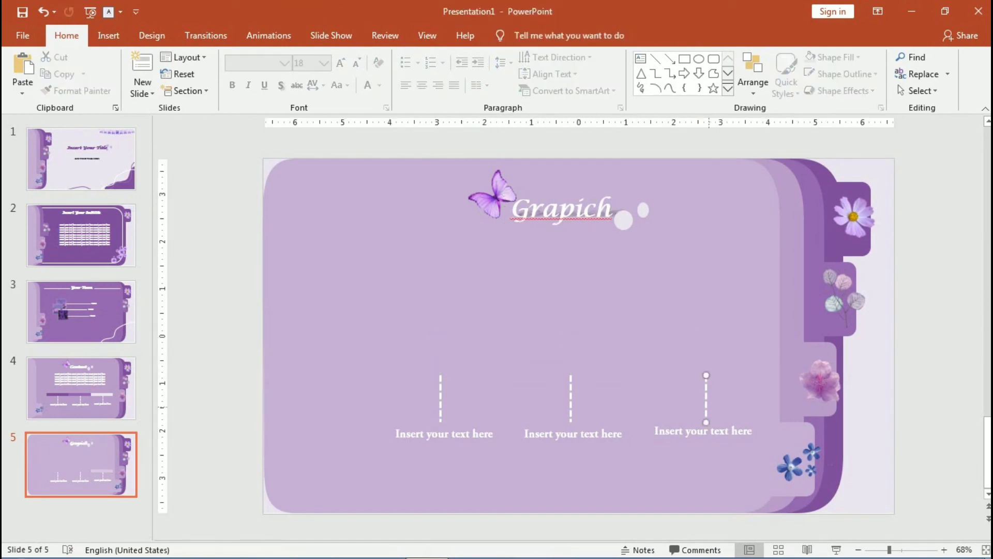
Delete the three 'Insert your text here' labels and the dotted lines
{"action": "left_click", "coordinate": [699, 430]}
{"action": "key", "text": "Escape"}
{"action": "key", "text": "Delete"}
{"action": "left_click", "coordinate": [572, 433]}
{"action": "key", "text": "Escape"}
{"action": "key", "text": "Delete"}
{"action": "left_click", "coordinate": [571, 398]}
{"action": "key", "text": "Delete"}
{"action": "left_click", "coordinate": [444, 433]}
{"action": "key", "text": "Escape"}
{"action": "key", "text": "Delete"}
{"action": "left_click", "coordinate": [440, 399]}
{"action": "key", "text": "Delete"}
{"action": "left_click", "coordinate": [108, 35]}
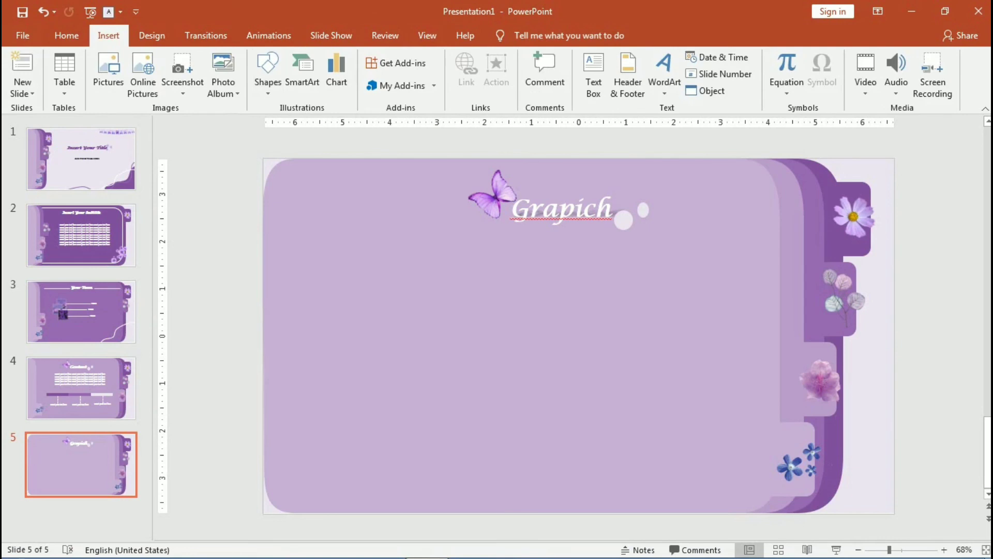
Insert a default clustered column chart and shrink it to fit below the Grapich heading
{"action": "left_click", "coordinate": [336, 72]}
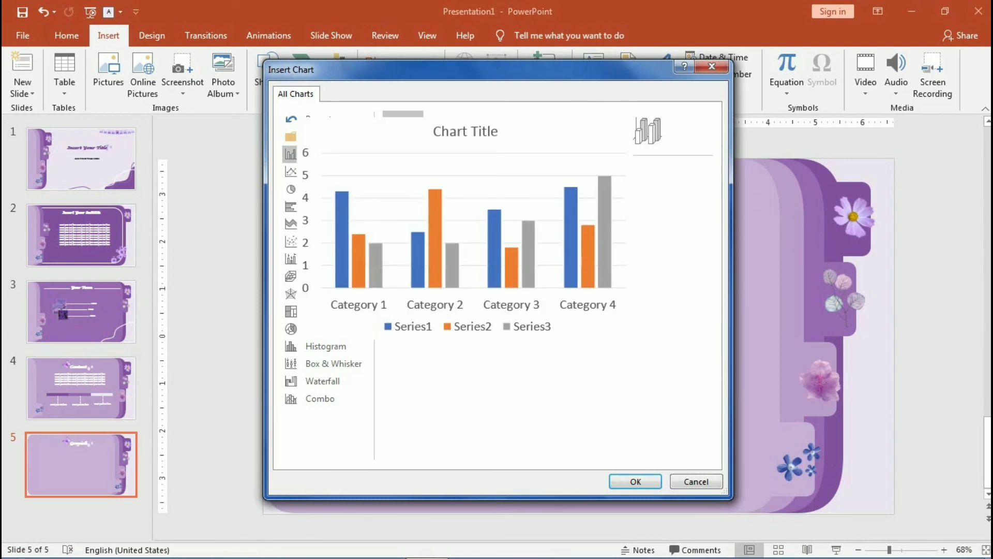
{"action": "left_click", "coordinate": [635, 481]}
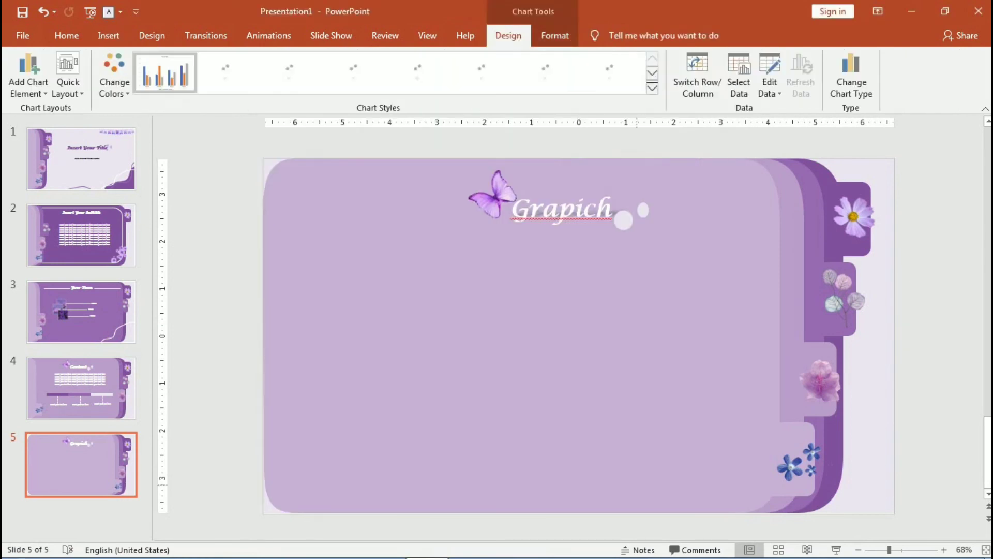
{"action": "left_click_drag", "start_coordinate": [788, 196], "coordinate": [718, 236]}
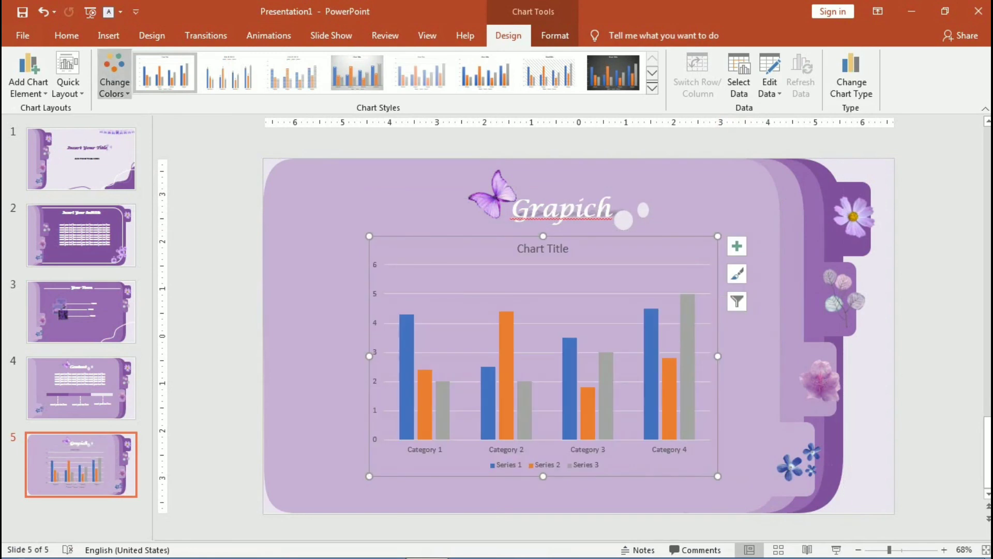
Apply the yellow monochromatic colour scheme to the chart's columns
{"action": "left_click", "coordinate": [114, 72]}
{"action": "scroll", "coordinate": [171, 217], "scroll_direction": "down", "scroll_amount": 2}
{"action": "scroll", "coordinate": [171, 217], "scroll_direction": "down", "scroll_amount": 2}
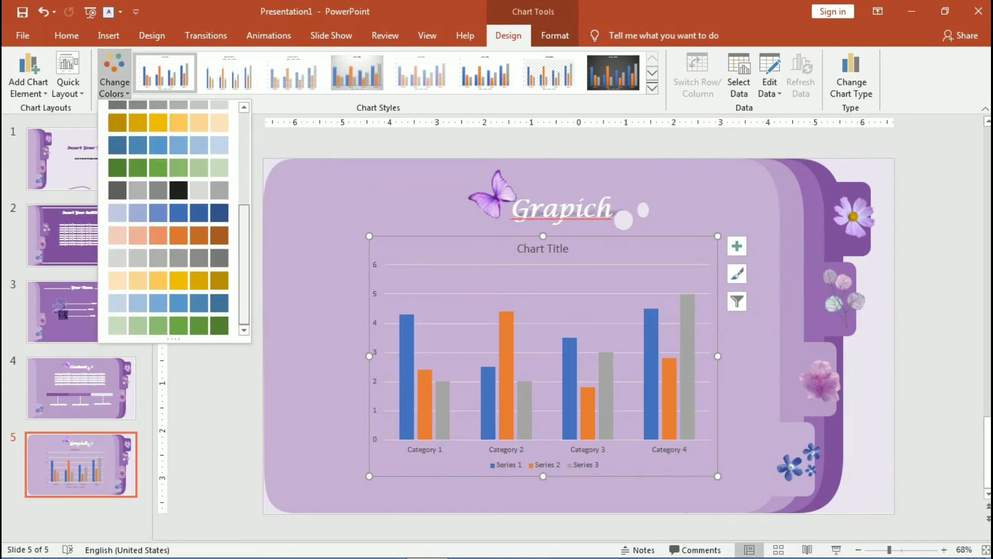
{"action": "scroll", "coordinate": [170, 217], "scroll_direction": "down", "scroll_amount": 1}
{"action": "scroll", "coordinate": [171, 217], "scroll_direction": "up", "scroll_amount": 3}
{"action": "scroll", "coordinate": [171, 217], "scroll_direction": "down", "scroll_amount": 3}
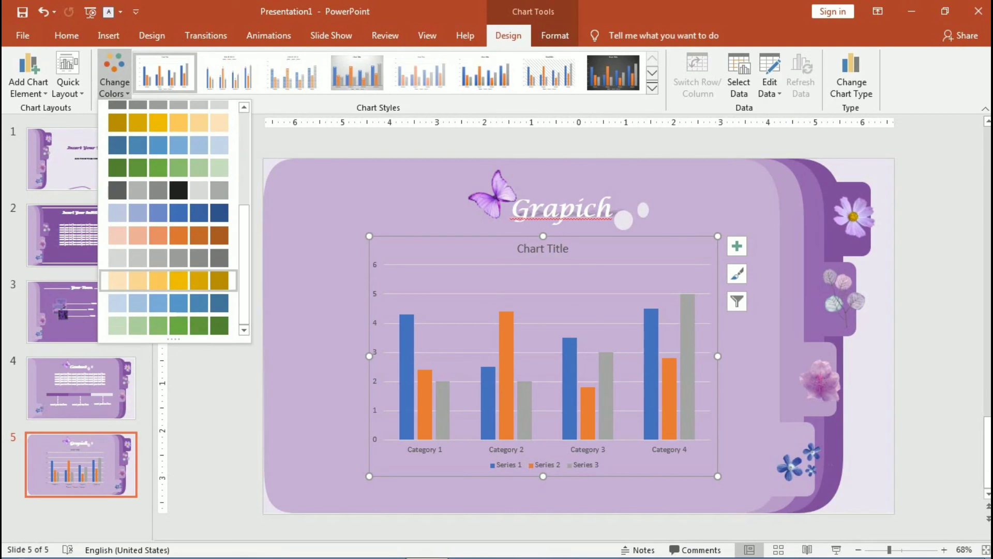
{"action": "left_click", "coordinate": [171, 279]}
{"action": "left_click", "coordinate": [207, 250]}
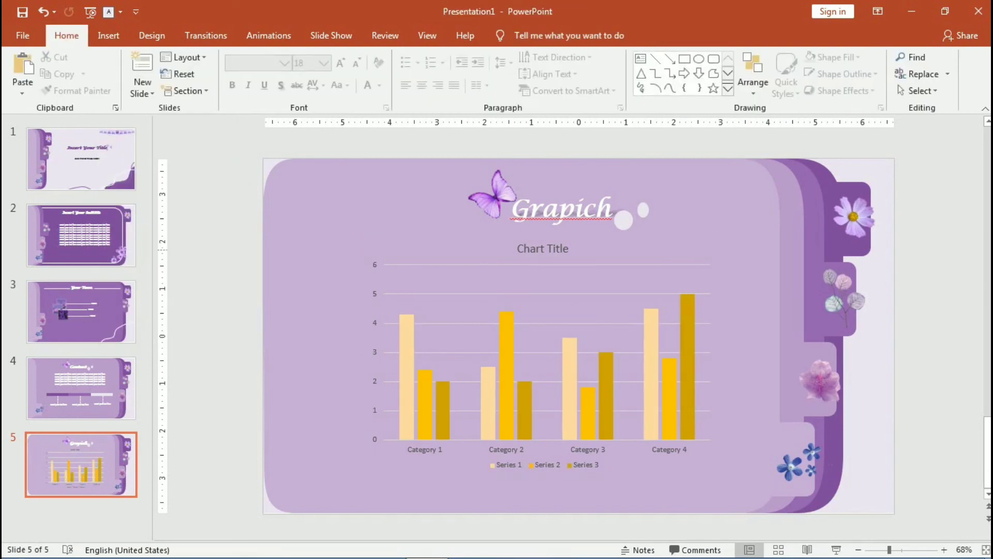
{"action": "left_click", "coordinate": [81, 464]}
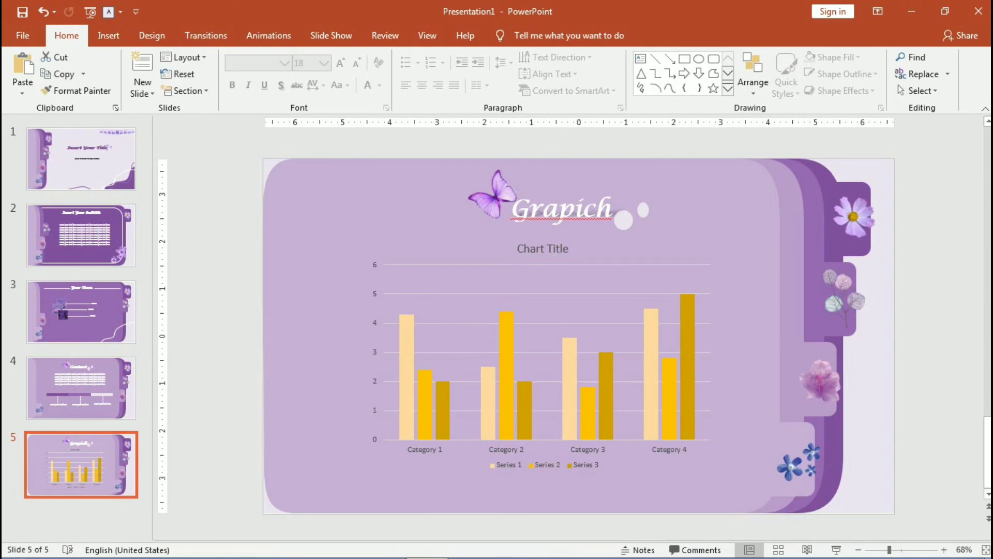
{"action": "key", "text": "Return"}
Delete the title and content placeholders from the new slide 6
{"action": "left_click", "coordinate": [578, 178]}
{"action": "key", "text": "Delete"}
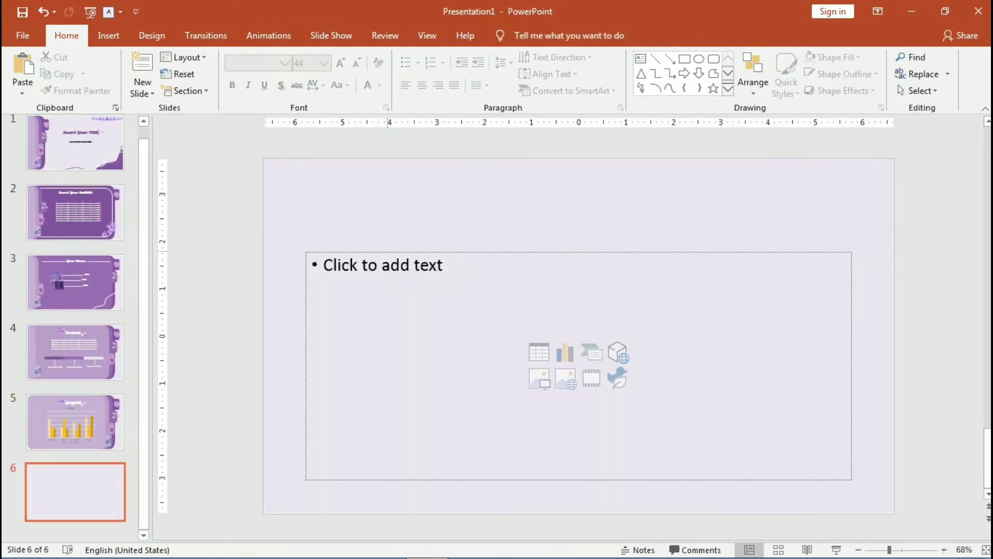
{"action": "key", "text": "Delete"}
On slide 1, select the purple blob and both wavy lines, then return to slide 6
{"action": "key", "text": "Home"}
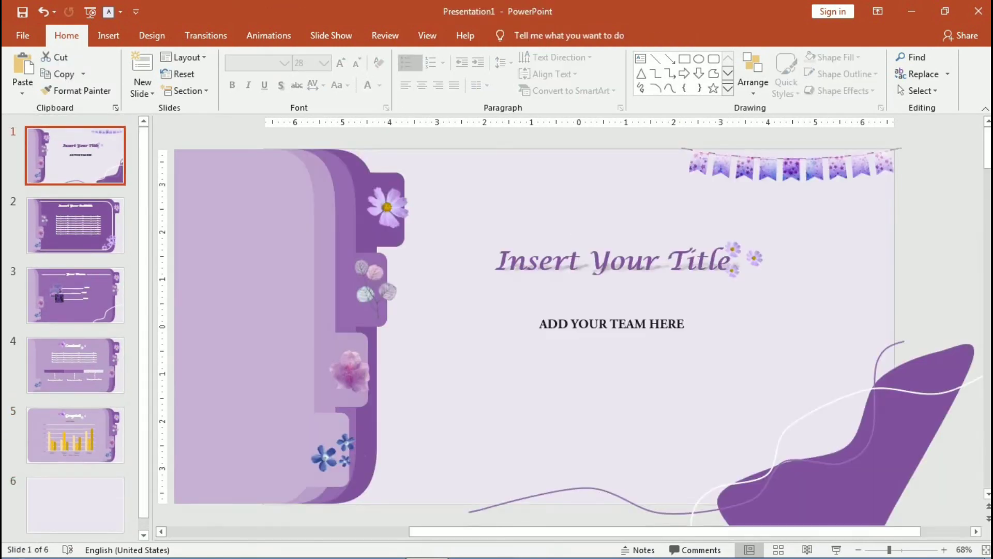
{"action": "scroll", "coordinate": [569, 326], "scroll_direction": "right", "scroll_amount": 3}
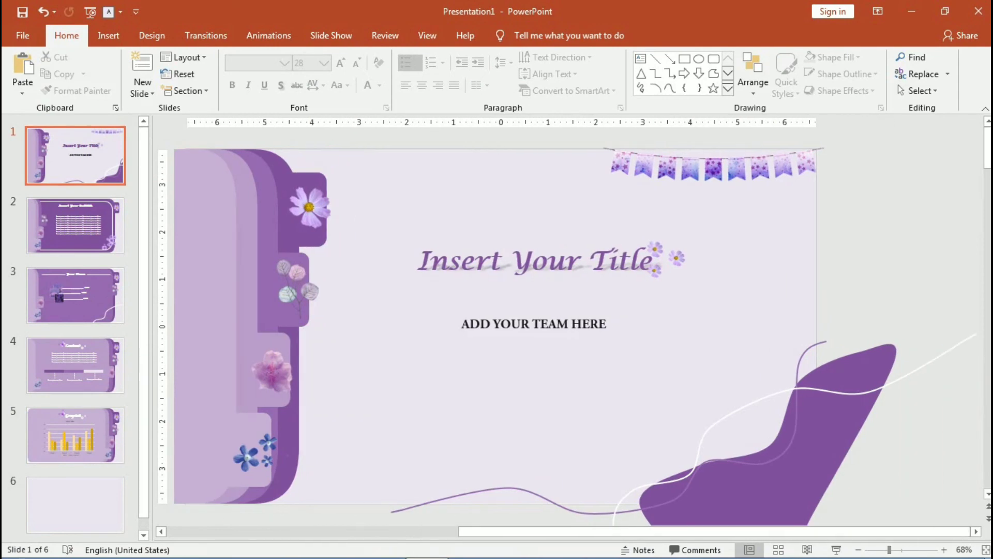
{"action": "scroll", "coordinate": [569, 336], "scroll_direction": "down", "scroll_amount": 3, "text": "ctrl"}
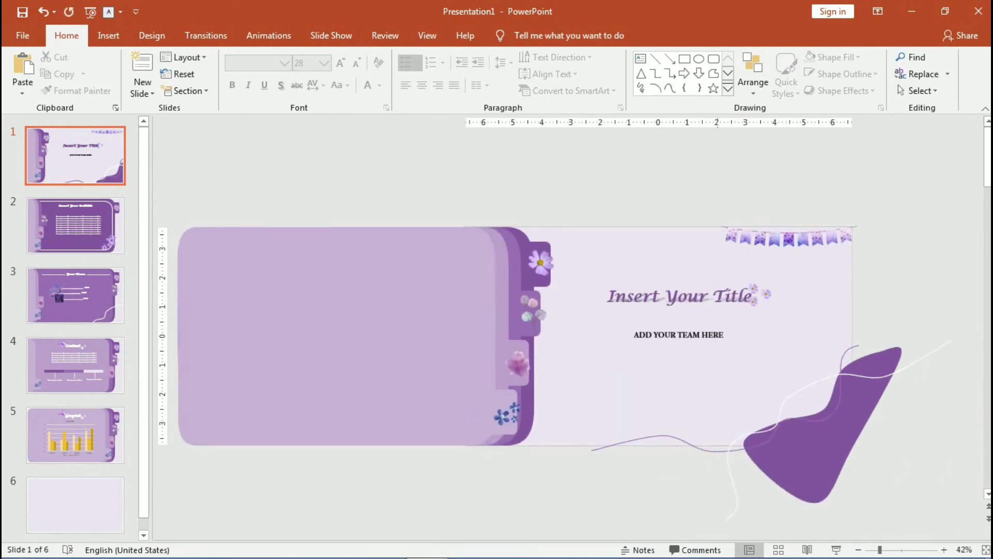
{"action": "left_click_drag", "start_coordinate": [975, 530], "coordinate": [578, 335]}
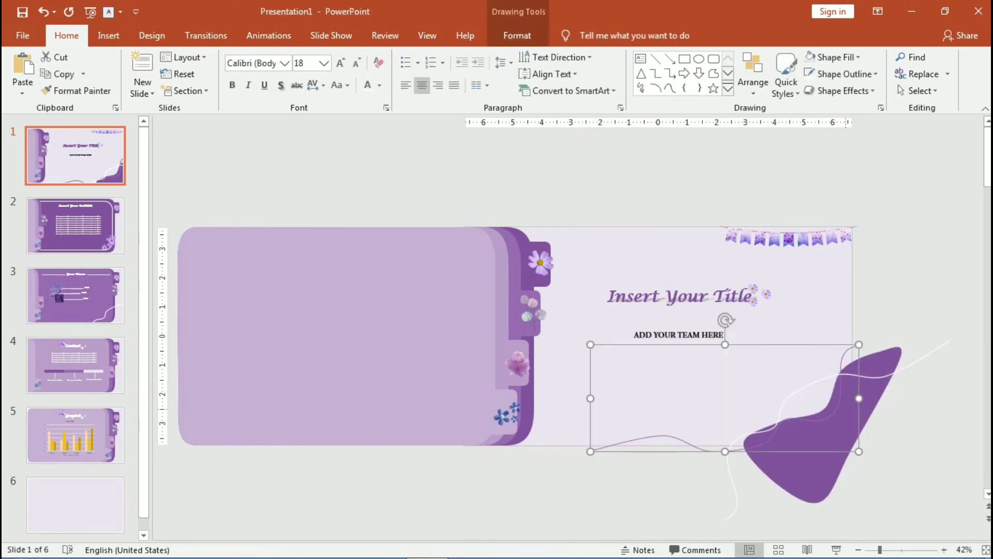
{"action": "left_click_drag", "start_coordinate": [725, 320], "coordinate": [859, 504]}
{"action": "left_click", "coordinate": [827, 424], "text": "shift"}
{"action": "left_click", "coordinate": [667, 436], "text": "shift"}
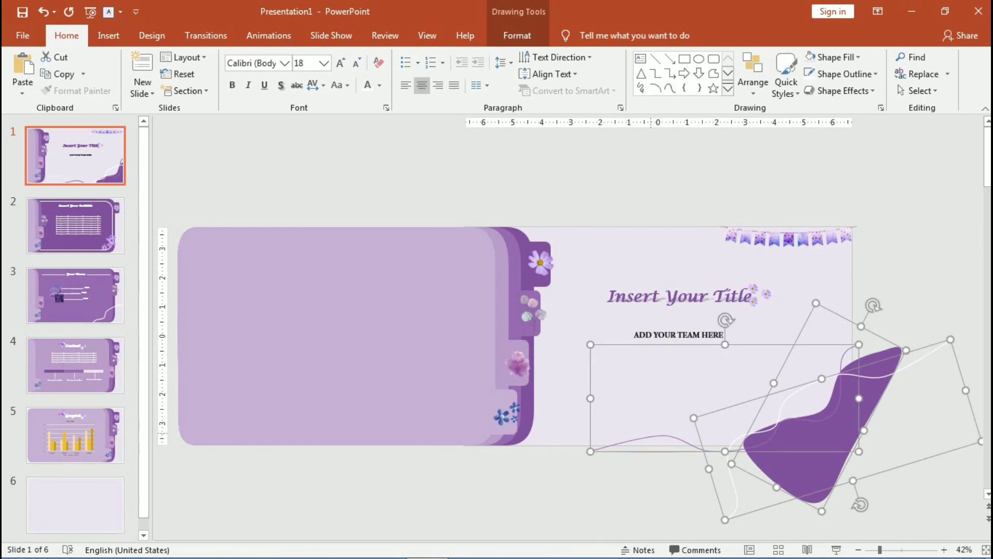
{"action": "left_click", "coordinate": [75, 505]}
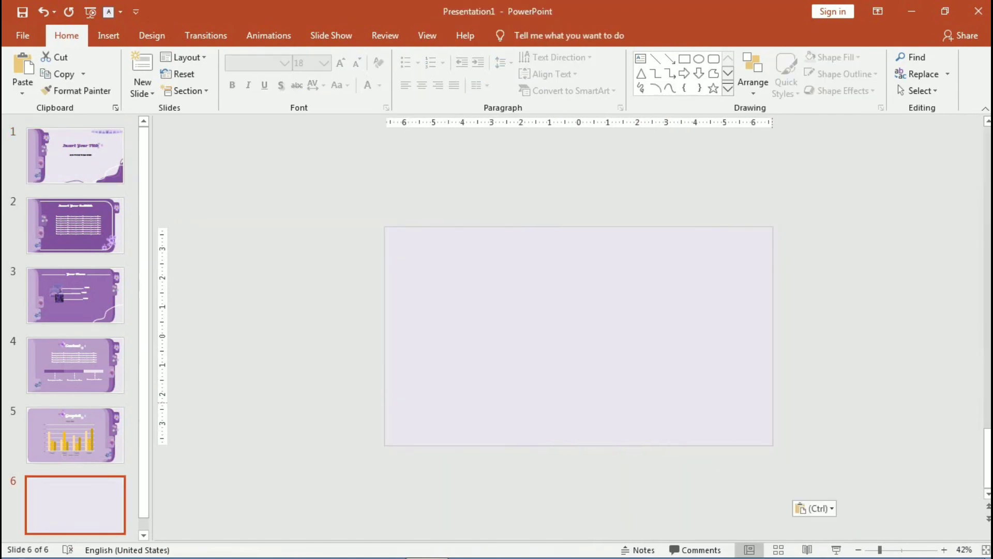
Paste the purple blob and wavy lines onto slide 6 and group them
{"action": "key", "text": "ctrl+v"}
{"action": "key", "text": "Escape"}
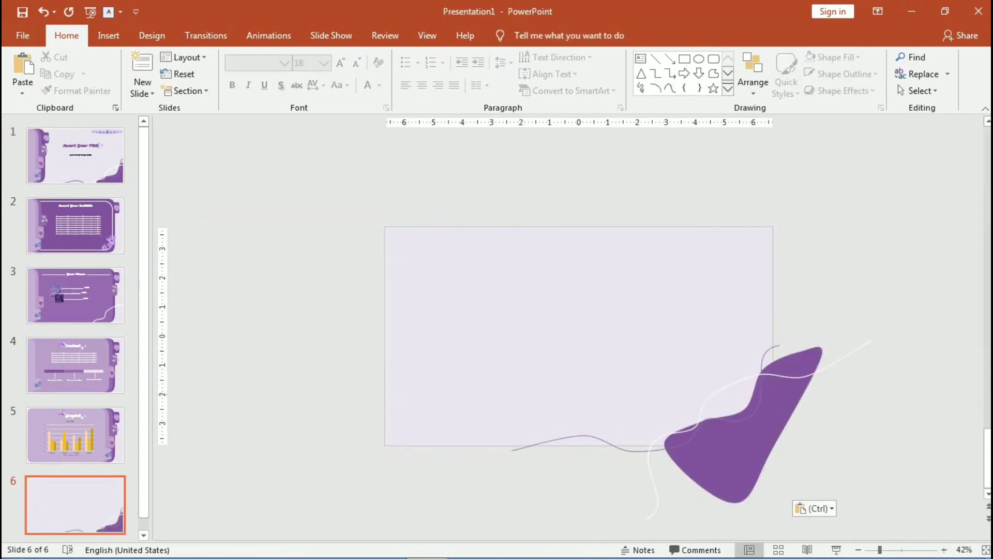
{"action": "left_click_drag", "start_coordinate": [948, 311], "coordinate": [500, 538]}
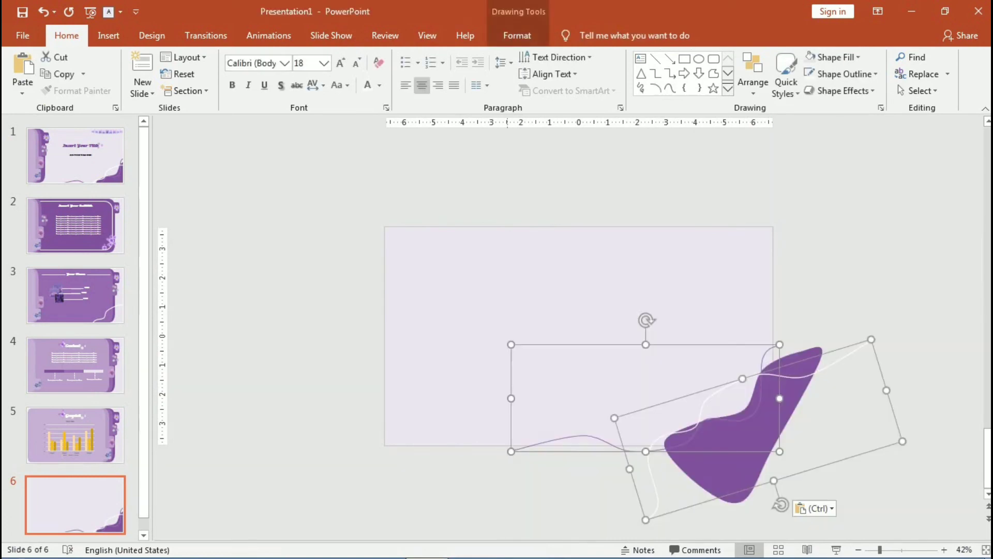
{"action": "key", "text": "ctrl+v"}
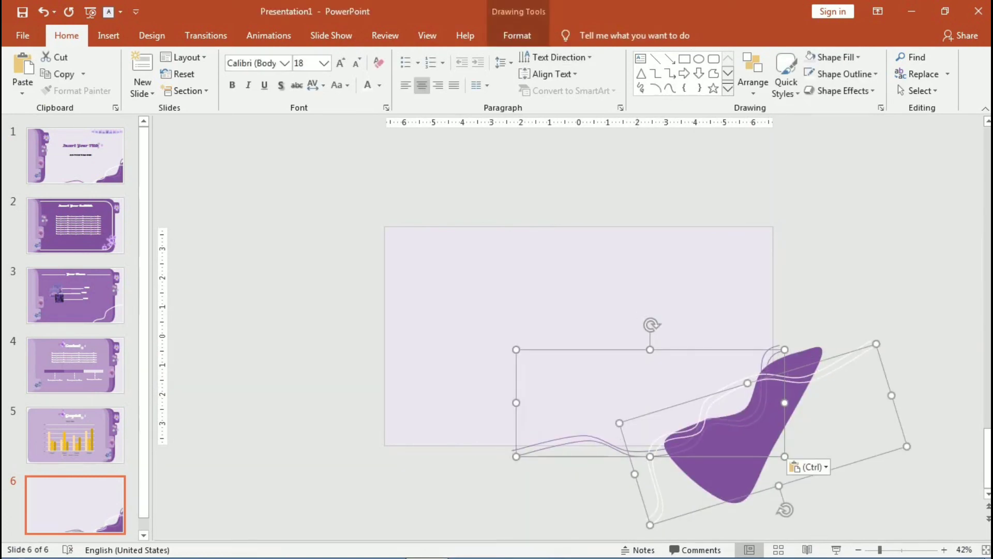
{"action": "left_click", "coordinate": [517, 35]}
{"action": "left_click", "coordinate": [771, 74]}
{"action": "left_click", "coordinate": [771, 91]}
Undo stray moves, regroup the shapes, and keep them in the bottom-right corner
{"action": "left_click_drag", "start_coordinate": [745, 424], "coordinate": [564, 344]}
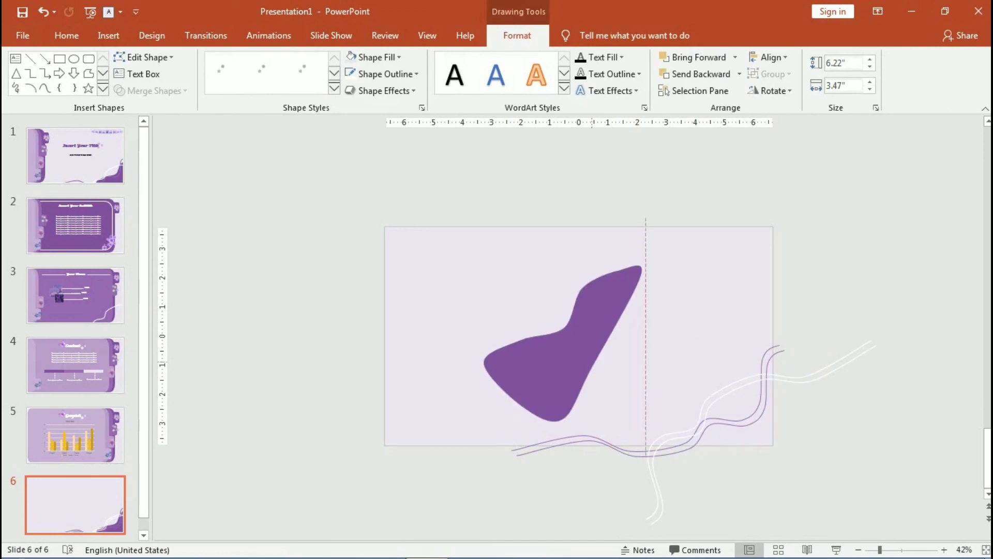
{"action": "key", "text": "ctrl+z"}
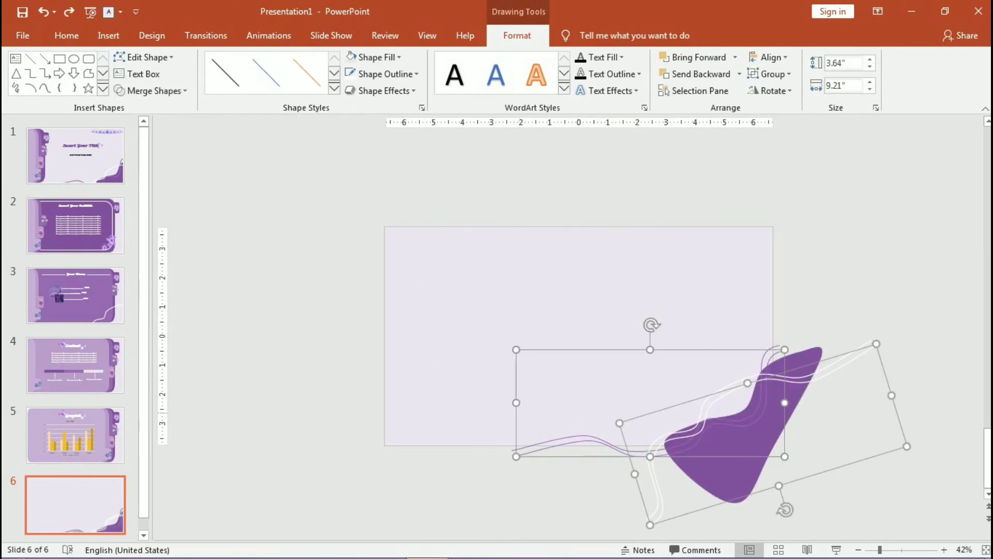
{"action": "key", "text": "ctrl+z"}
{"action": "key", "text": "ctrl+z"}
{"action": "key", "text": "ctrl+z"}
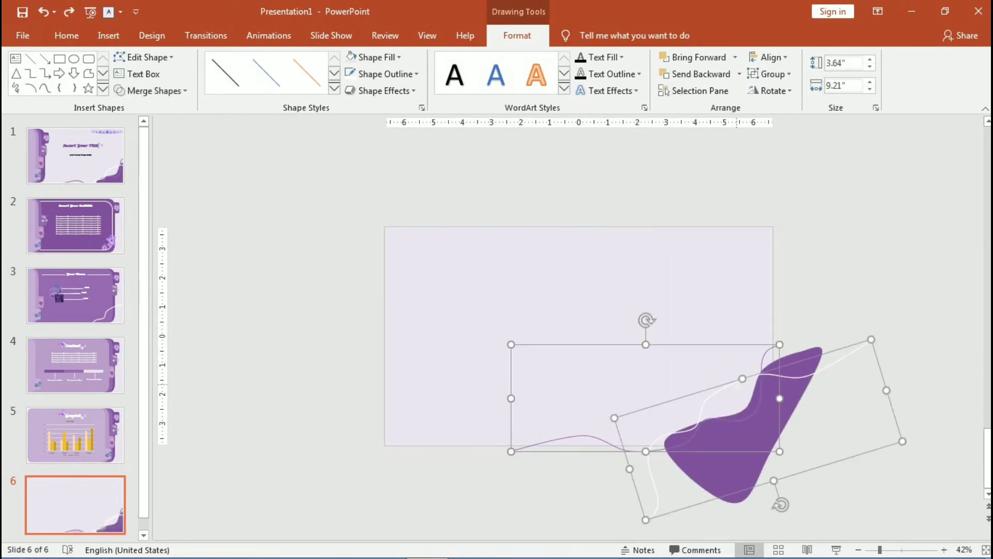
{"action": "left_click", "coordinate": [771, 74]}
{"action": "left_click", "coordinate": [770, 91]}
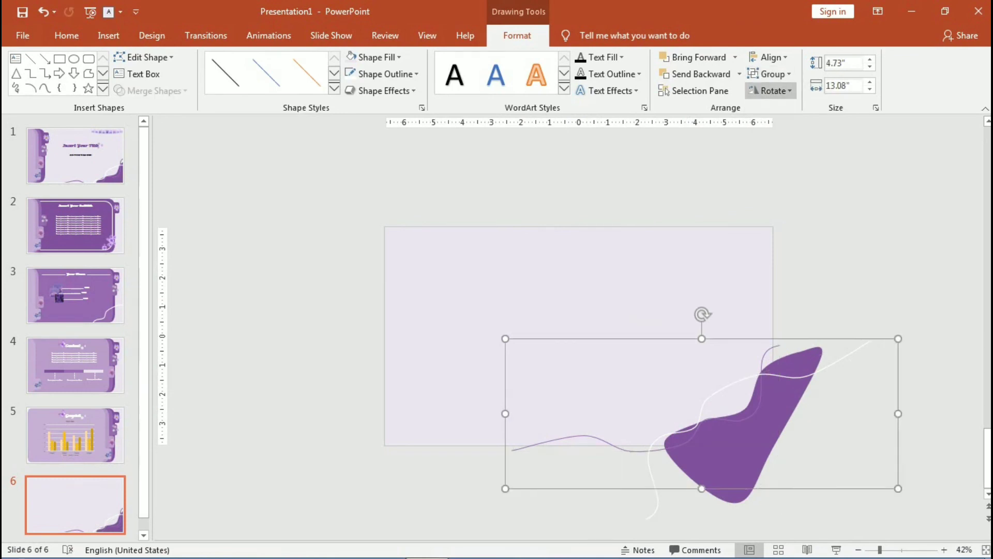
{"action": "key", "text": "Left"}
{"action": "key", "text": "Left"}
{"action": "key", "text": "Left"}
{"action": "key", "text": "Left"}
{"action": "key", "text": "Left"}
{"action": "key", "text": "Left"}
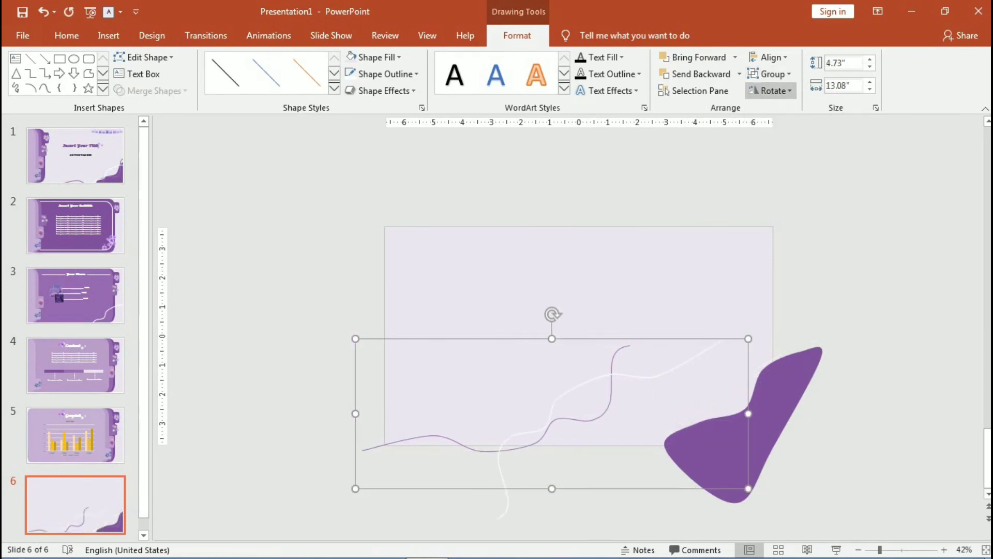
{"action": "key", "text": "ctrl+z"}
{"action": "key", "text": "Escape"}
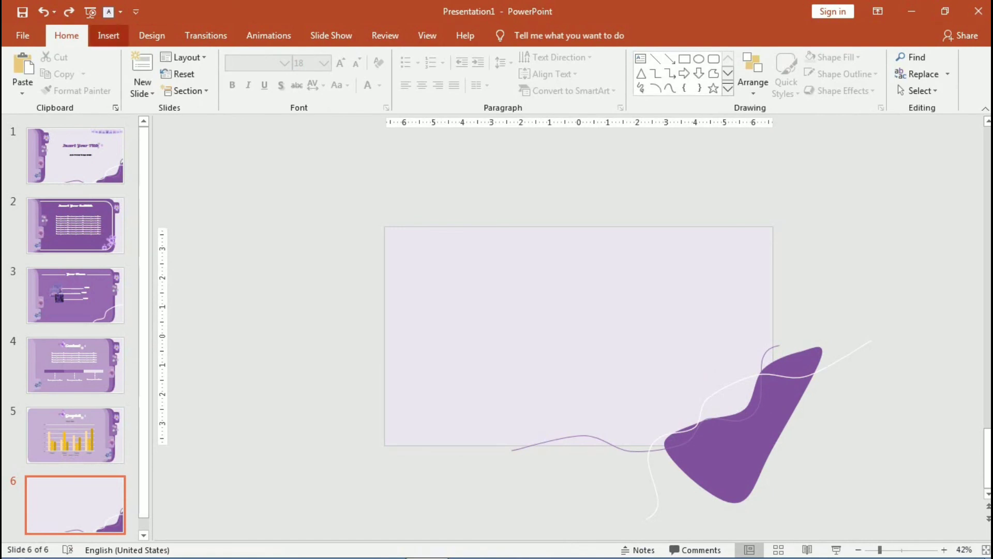
Insert PicsArt_08-21-06.06.13, crop it to one violet, and place it on the purple blob
{"action": "left_click", "coordinate": [108, 35]}
{"action": "left_click", "coordinate": [108, 73]}
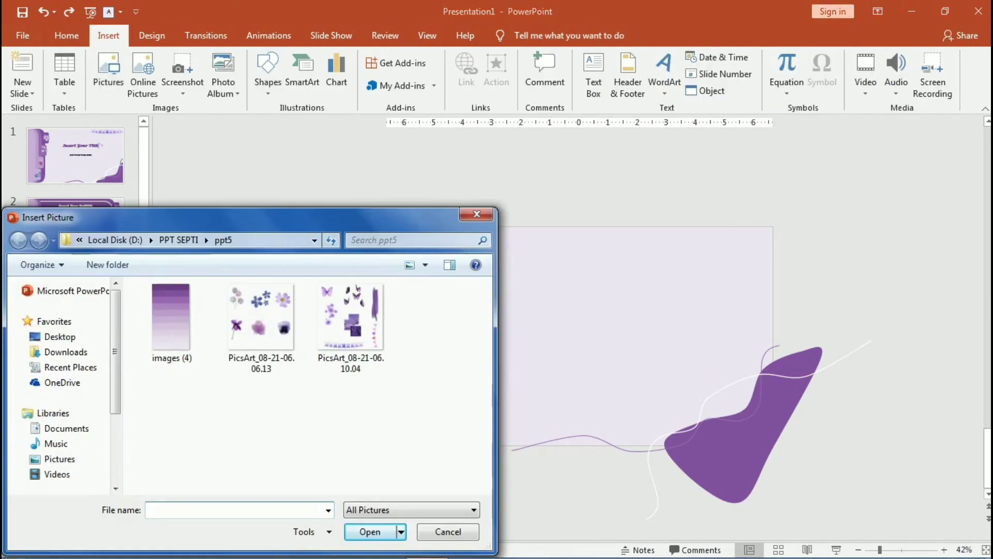
{"action": "double_click", "coordinate": [262, 318]}
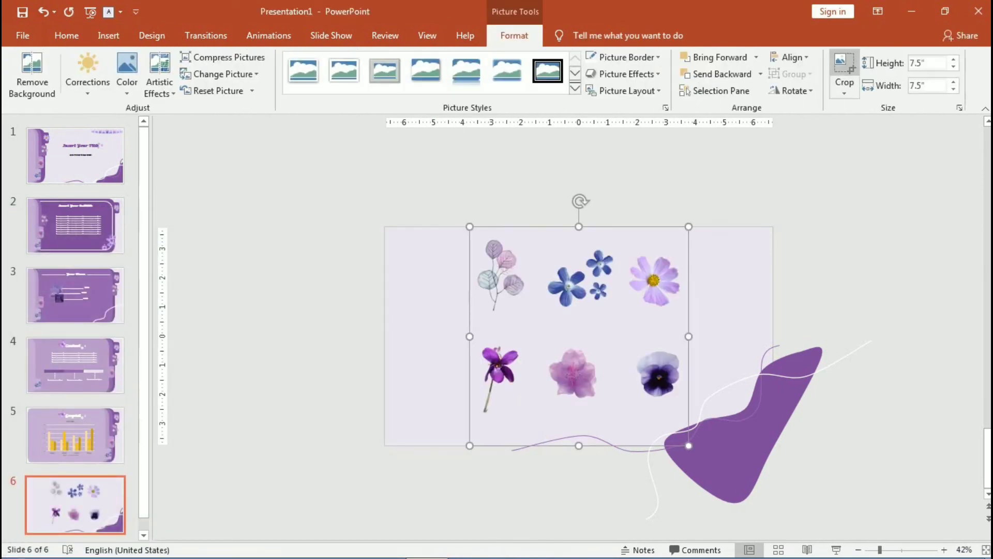
{"action": "left_click", "coordinate": [844, 72]}
{"action": "left_click_drag", "start_coordinate": [689, 226], "coordinate": [530, 337]}
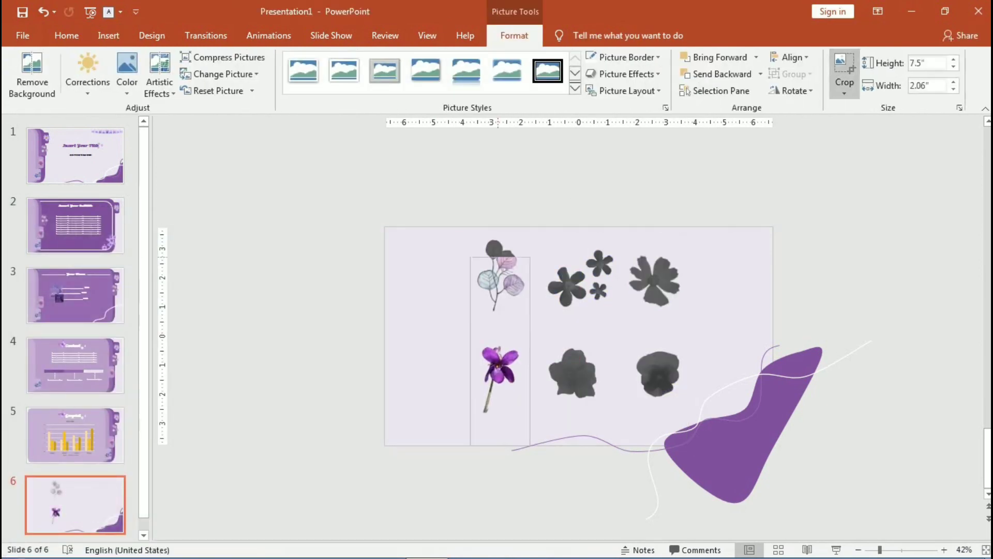
{"action": "left_click", "coordinate": [310, 336]}
{"action": "left_click_drag", "start_coordinate": [499, 378], "coordinate": [739, 408]}
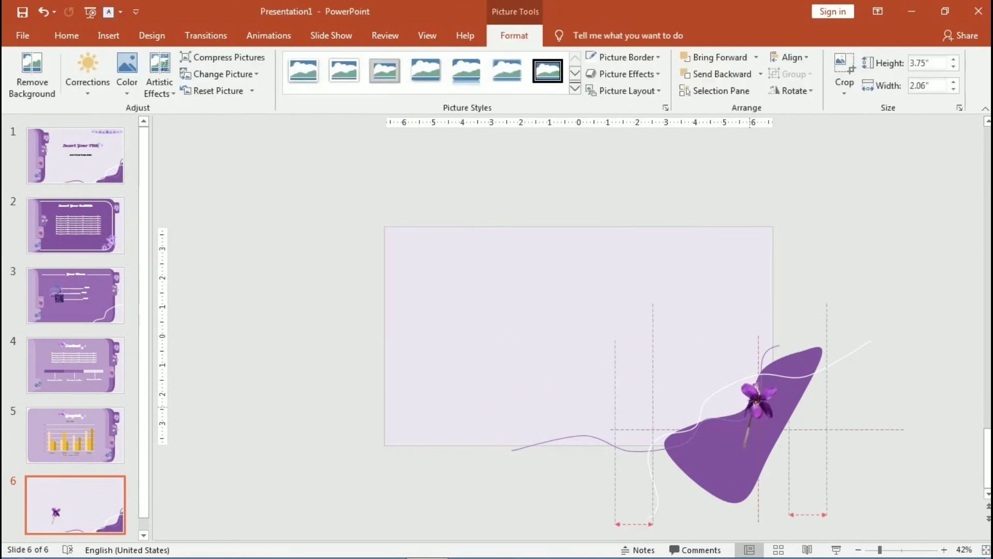
{"action": "key", "text": "Escape"}
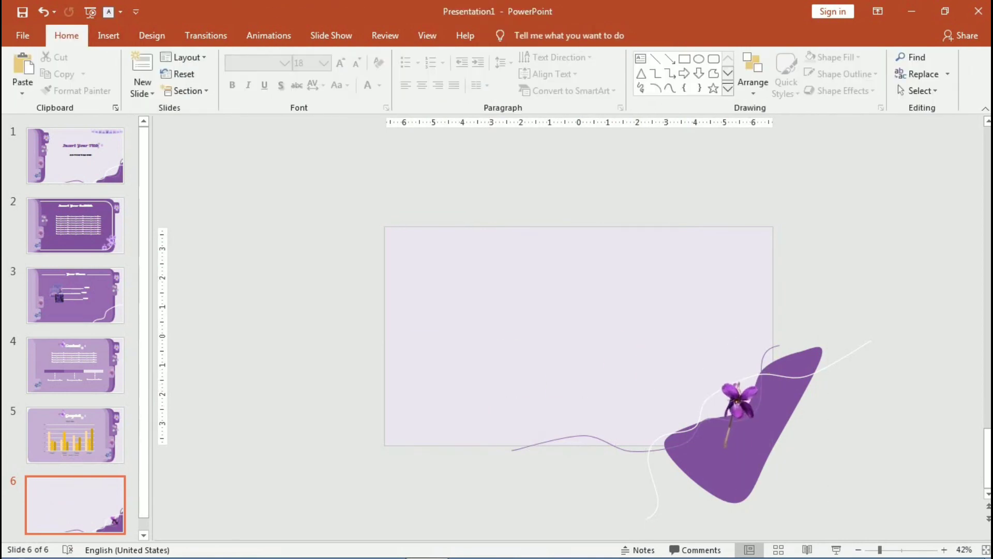
{"action": "key", "text": "Home"}
Undo the last changes and paste the copied title box onto slide 6
{"action": "key", "text": "ctrl+z"}
{"action": "key", "text": "ctrl+z"}
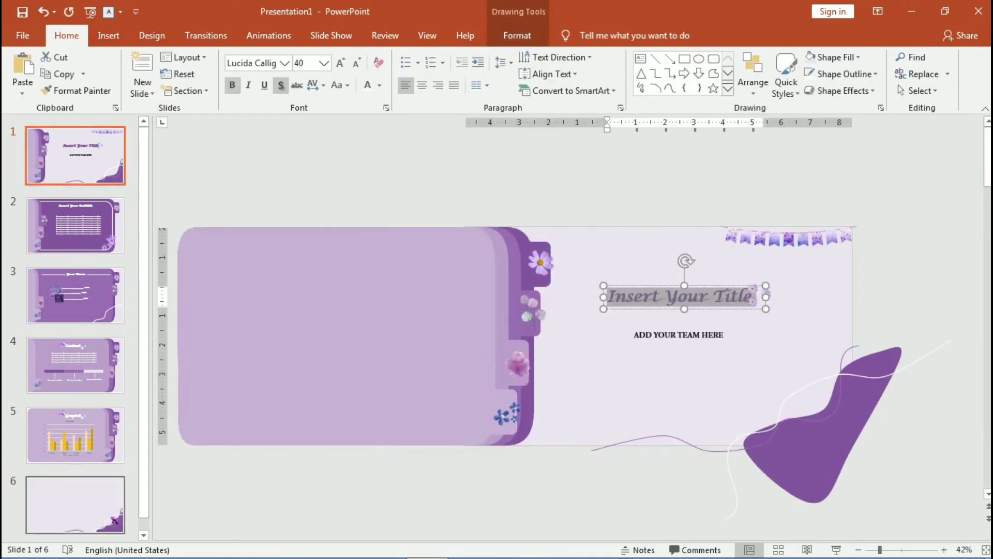
{"action": "key", "text": "ctrl+z"}
{"action": "left_click_drag", "start_coordinate": [880, 549], "coordinate": [900, 550]}
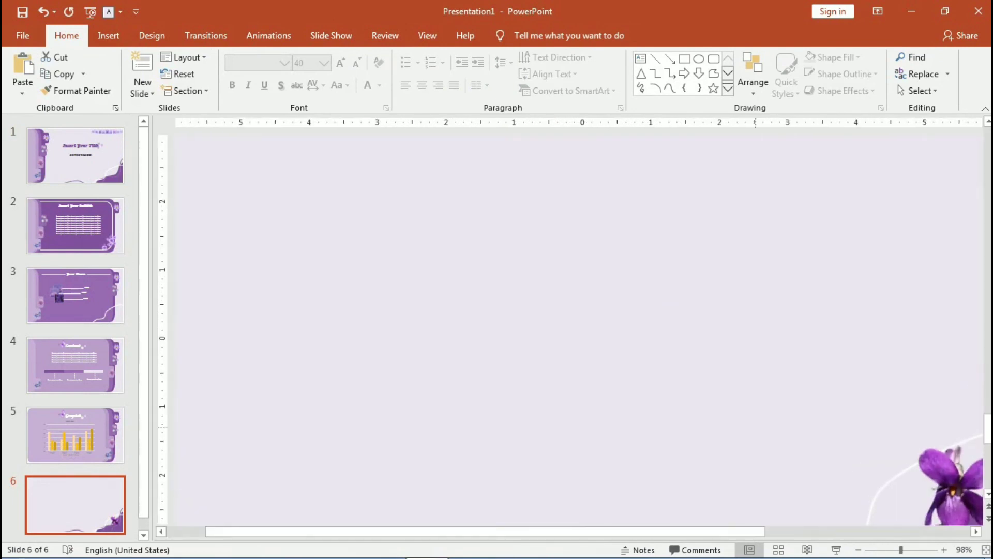
{"action": "key", "text": "ctrl+v"}
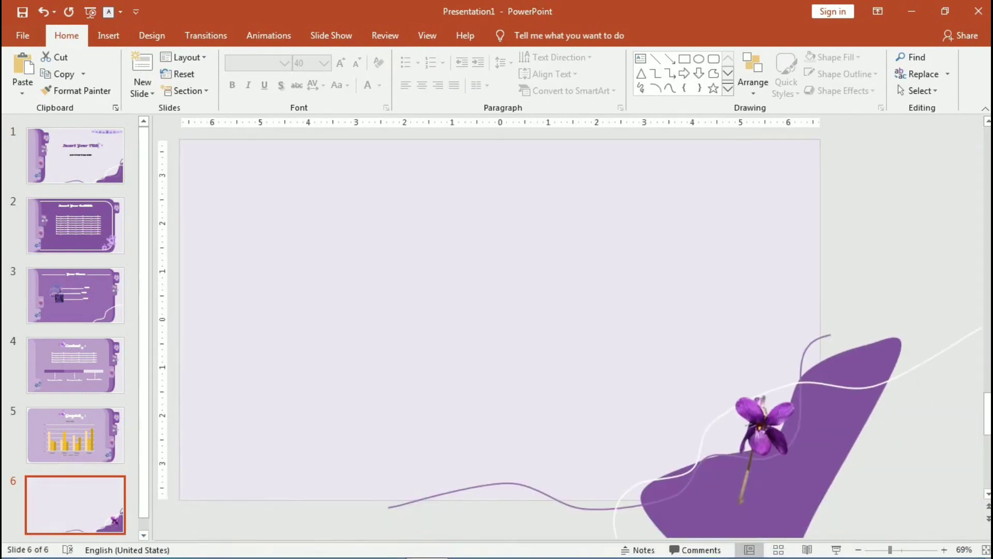
Make the title read 'Thank You' at 60 pt and move it near the slide centre
{"action": "key", "text": "ctrl+a"}
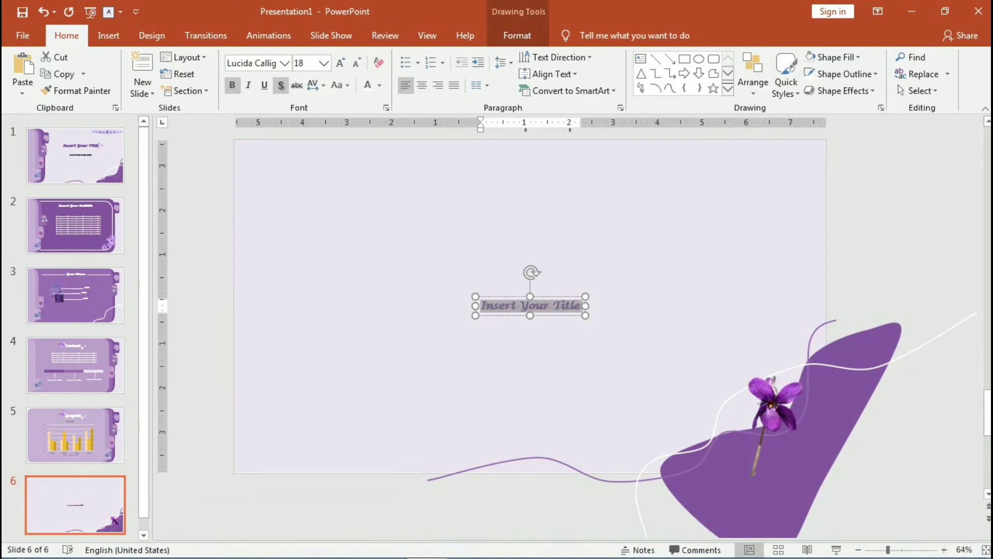
{"action": "type", "text": "Thank y"}
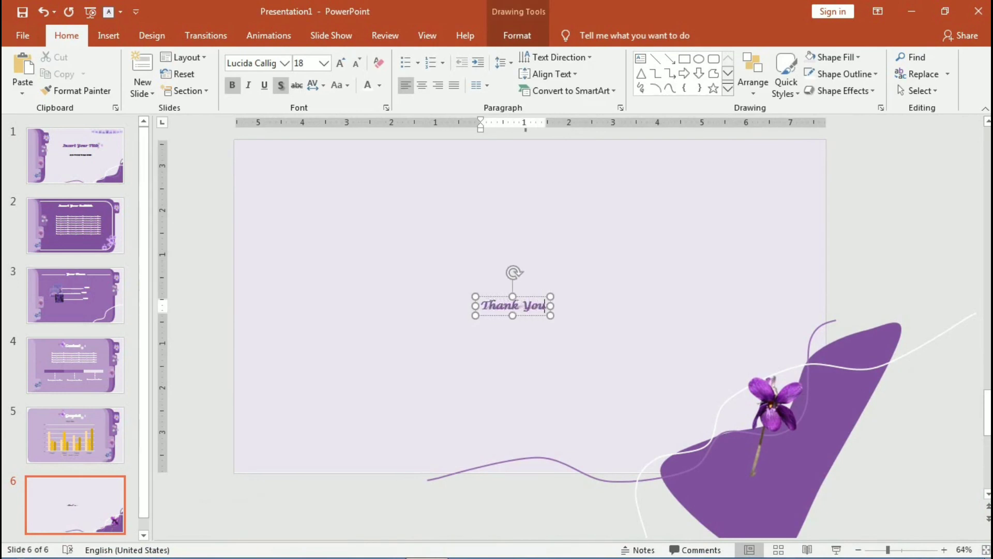
{"action": "key", "text": "ctrl+shift+period"}
{"action": "key", "text": "ctrl+shift+period"}
{"action": "key", "text": "ctrl+shift+period"}
{"action": "key", "text": "ctrl+shift+period"}
{"action": "key", "text": "ctrl+shift+period"}
{"action": "key", "text": "ctrl+shift+period"}
{"action": "key", "text": "ctrl+shift+period"}
{"action": "key", "text": "ctrl+shift+period"}
{"action": "left_click_drag", "start_coordinate": [585, 308], "coordinate": [507, 274]}
{"action": "left_click", "coordinate": [587, 274]}
{"action": "key", "text": "Escape"}
{"action": "key", "text": "Escape"}
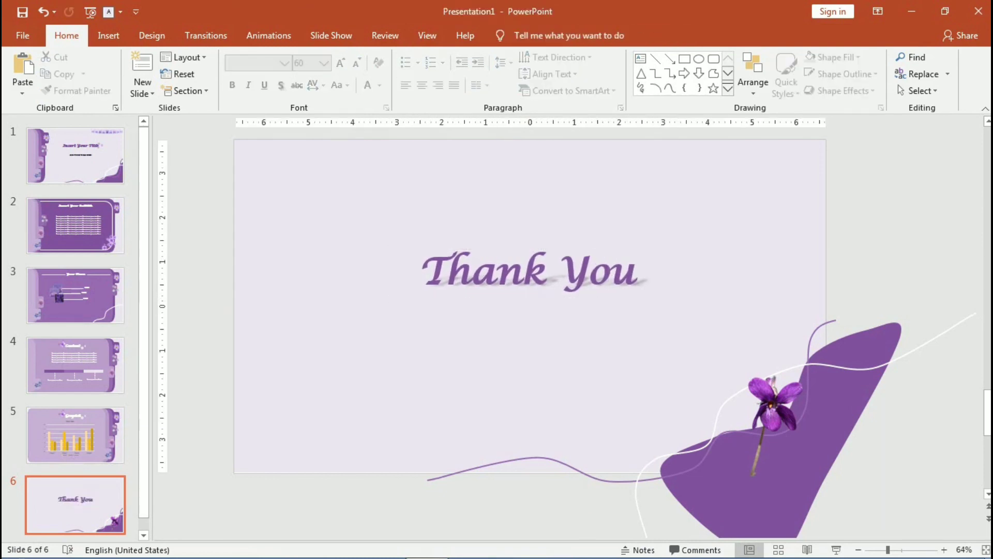
{"action": "key", "text": "alt+n"}
Insert the second PicsArt image and crop it down to the purple brush stroke
{"action": "key", "text": "p"}
{"action": "left_click", "coordinate": [350, 334]}
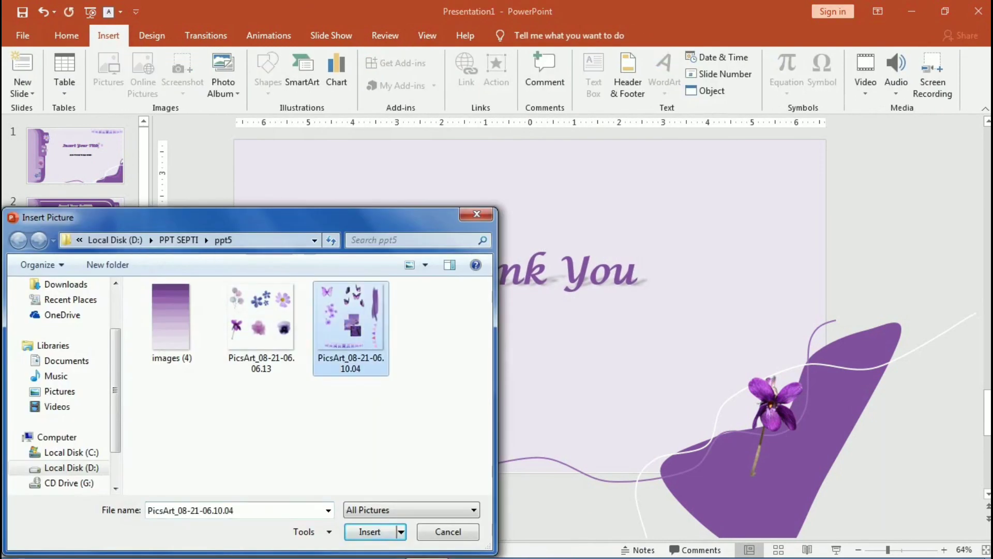
{"action": "left_click", "coordinate": [368, 533]}
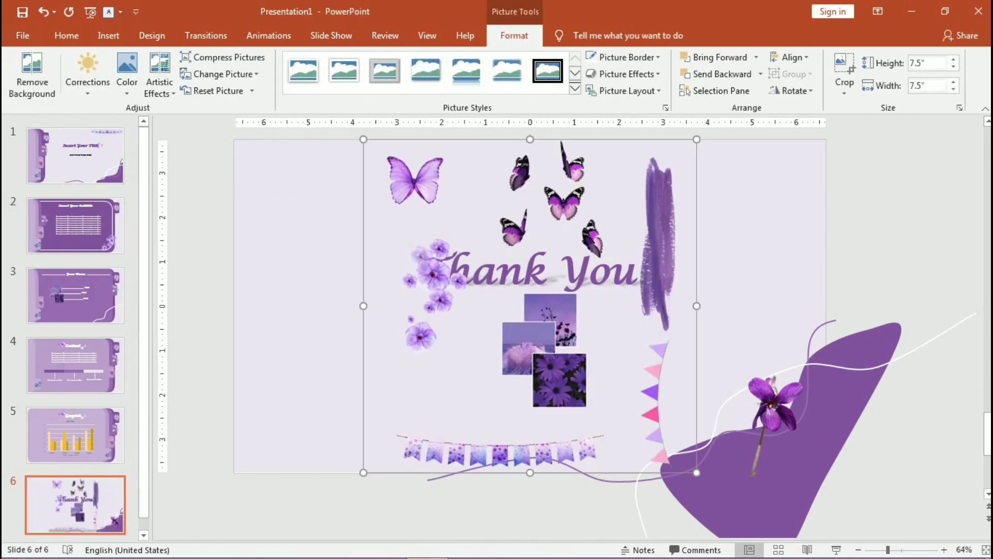
{"action": "left_click", "coordinate": [845, 72]}
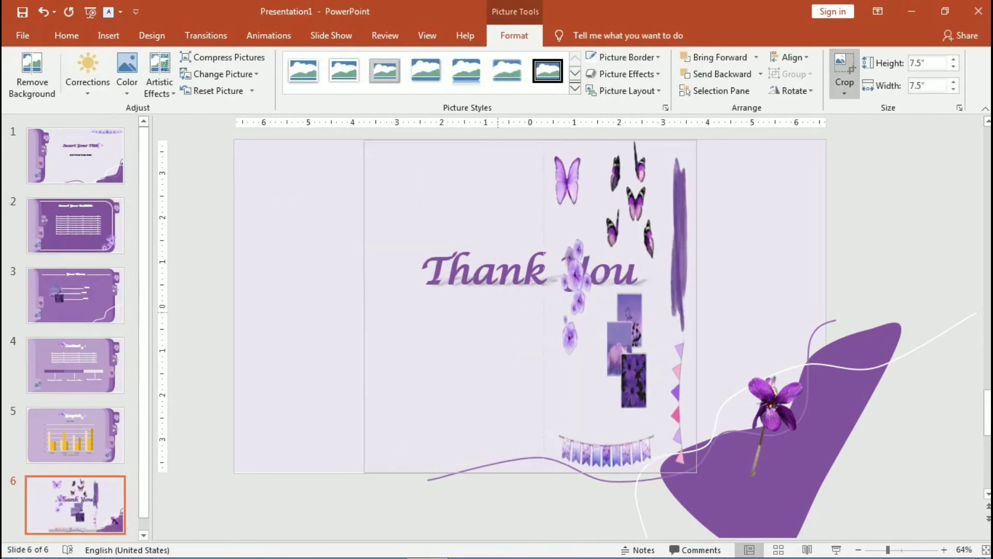
{"action": "left_click_drag", "start_coordinate": [530, 305], "coordinate": [491, 305]}
{"action": "left_click_drag", "start_coordinate": [366, 306], "coordinate": [614, 306]}
{"action": "key", "text": "Escape"}
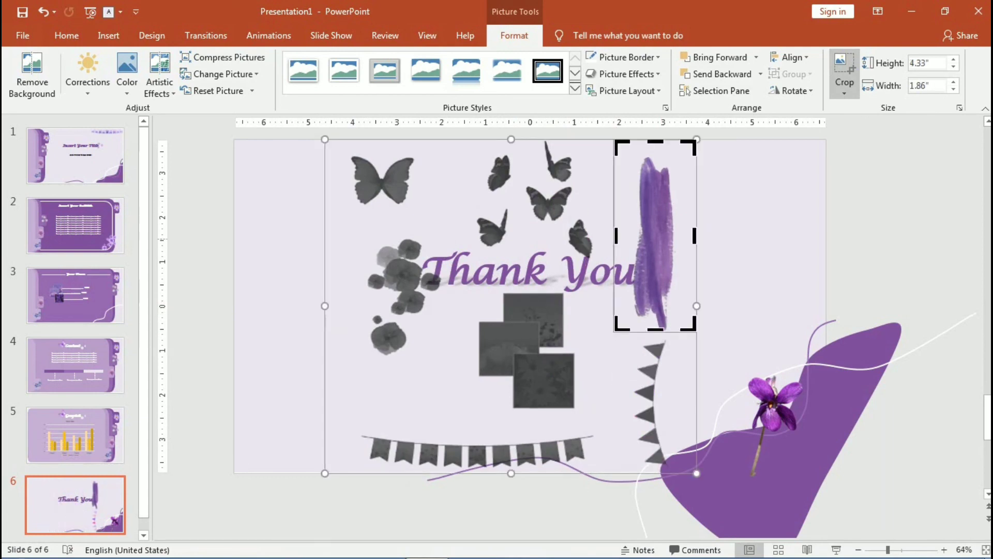
{"action": "key", "text": "Escape"}
Rotate the brush stroke 90° to horizontal and lighten it with a brighter Corrections preset
{"action": "left_click", "coordinate": [792, 91]}
{"action": "left_click", "coordinate": [812, 124]}
{"action": "left_click_drag", "start_coordinate": [655, 235], "coordinate": [421, 315]}
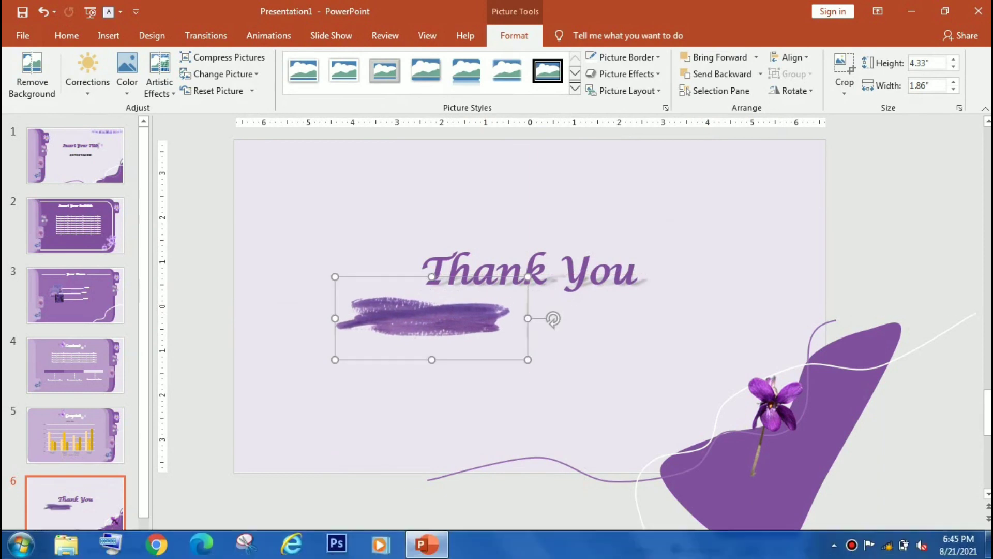
{"action": "left_click", "coordinate": [126, 72]}
{"action": "left_click", "coordinate": [88, 72]}
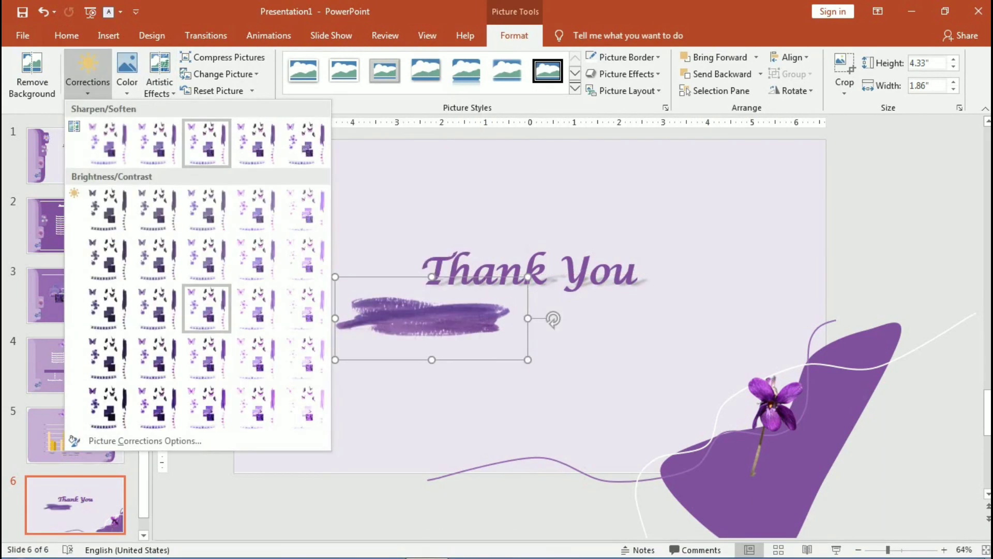
{"action": "left_click", "coordinate": [256, 309]}
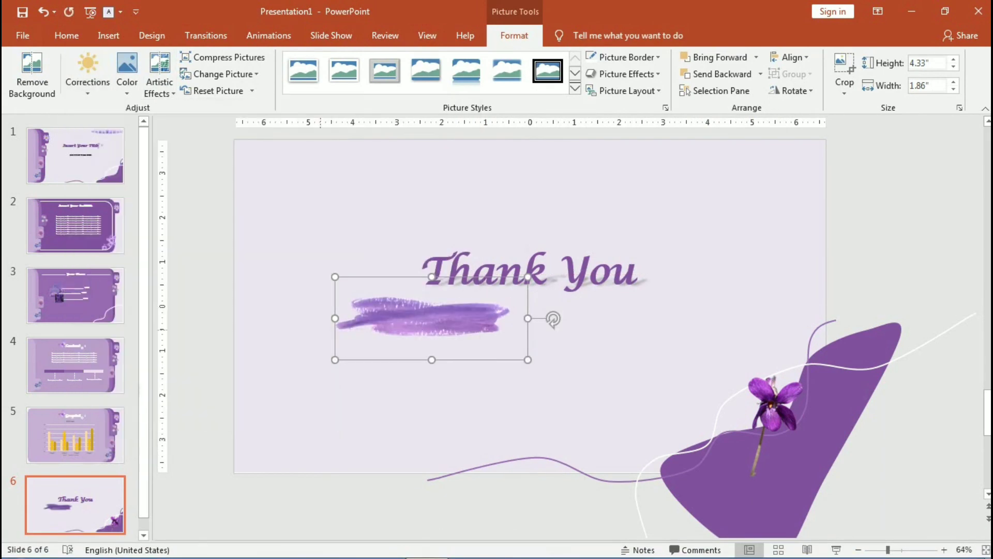
Position the brush stroke behind the word 'Thank'
{"action": "left_click_drag", "start_coordinate": [485, 329], "coordinate": [642, 299]}
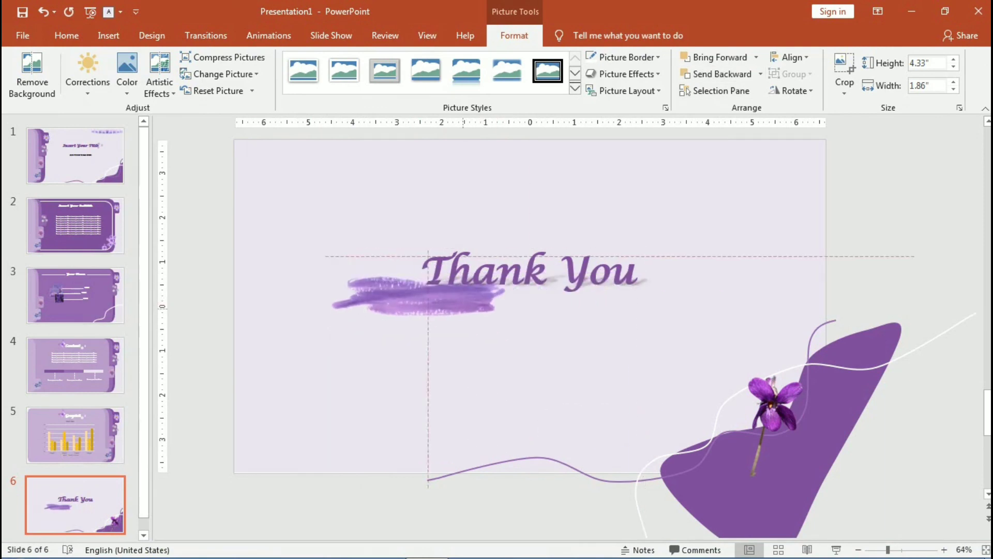
{"action": "left_click_drag", "start_coordinate": [641, 299], "coordinate": [537, 292]}
{"action": "left_click", "coordinate": [520, 269]}
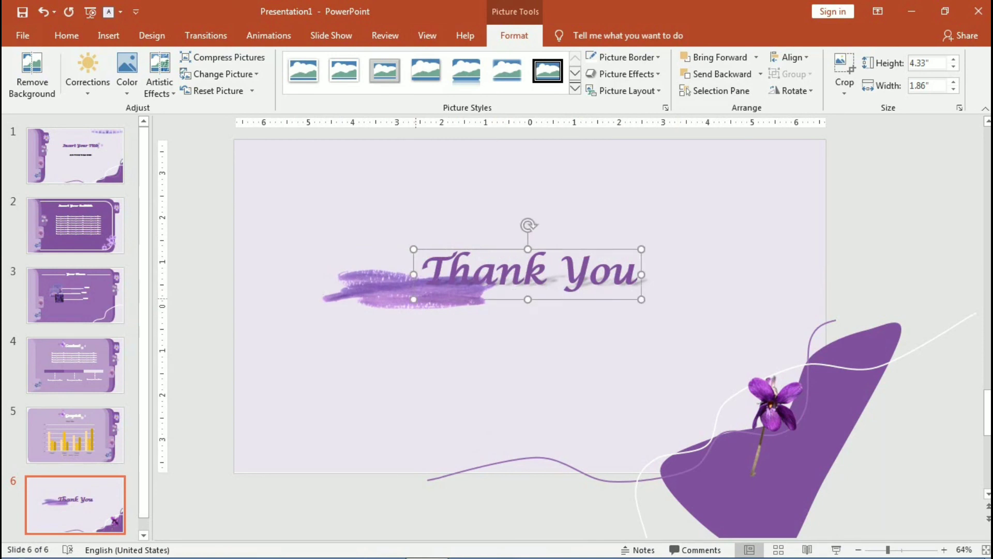
{"action": "key", "text": "Escape"}
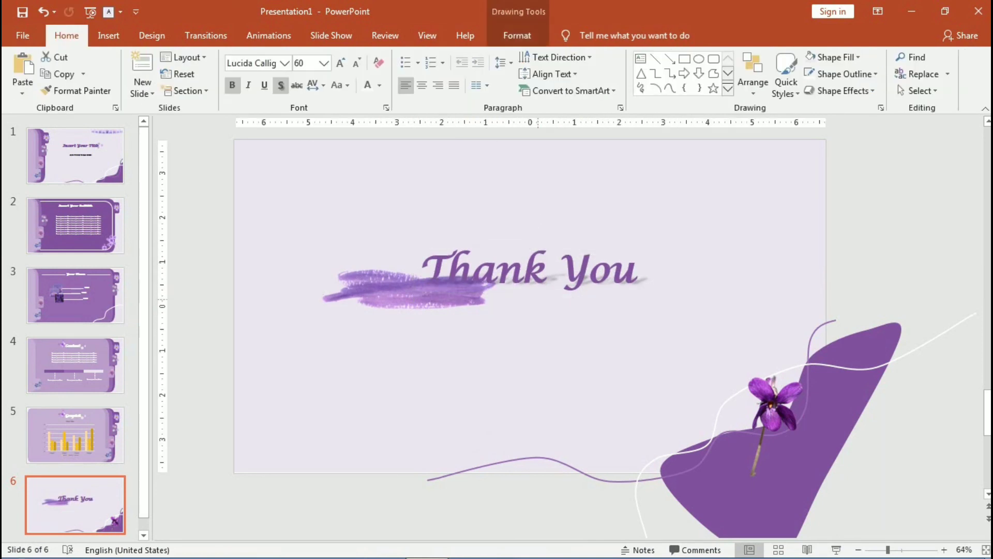
{"action": "key", "text": "Escape"}
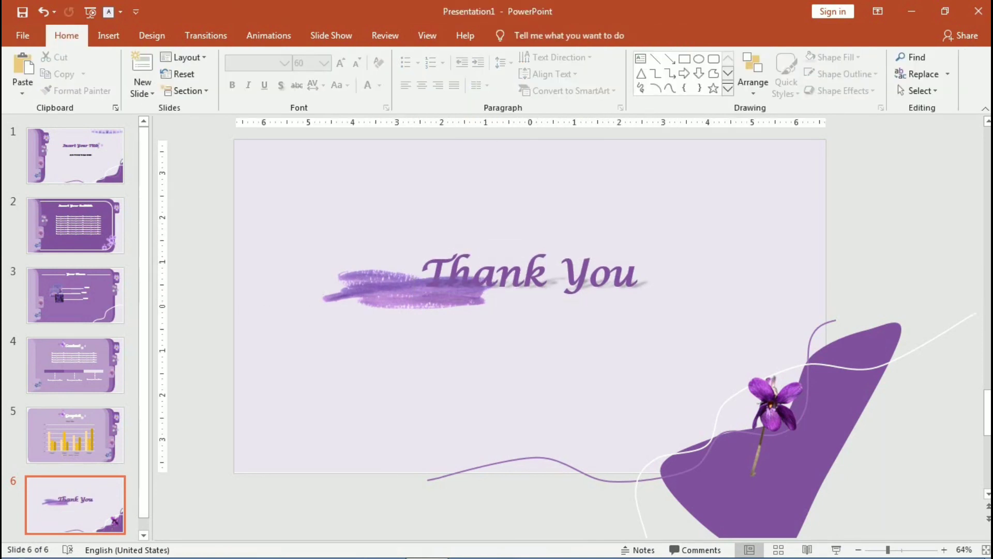
Insert the second PicsArt image again and crop it to just the butterflies
{"action": "left_click", "coordinate": [108, 35]}
{"action": "left_click", "coordinate": [108, 72]}
{"action": "left_click", "coordinate": [261, 317]}
{"action": "left_click", "coordinate": [350, 316]}
{"action": "left_click", "coordinate": [369, 531]}
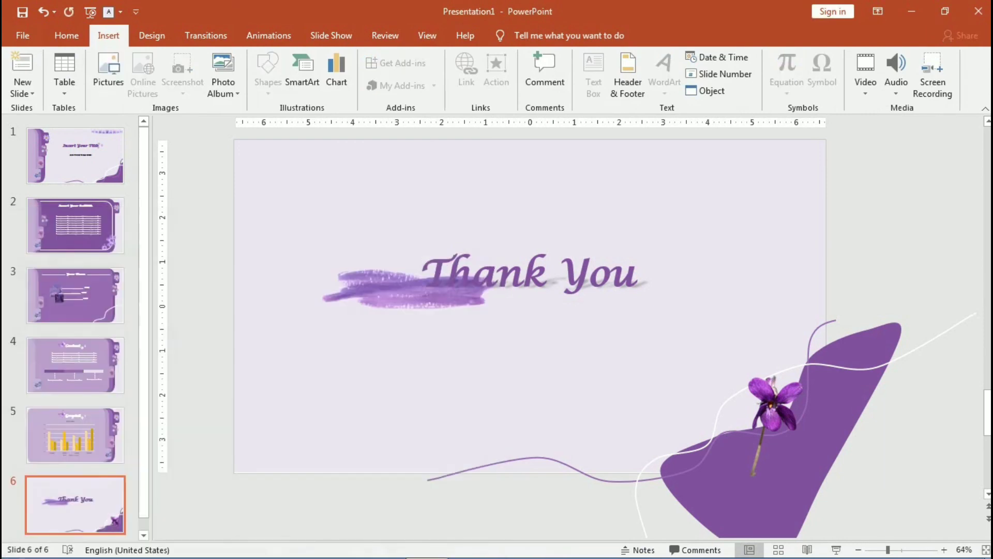
{"action": "left_click", "coordinate": [844, 73]}
{"action": "left_click_drag", "start_coordinate": [364, 306], "coordinate": [499, 306]}
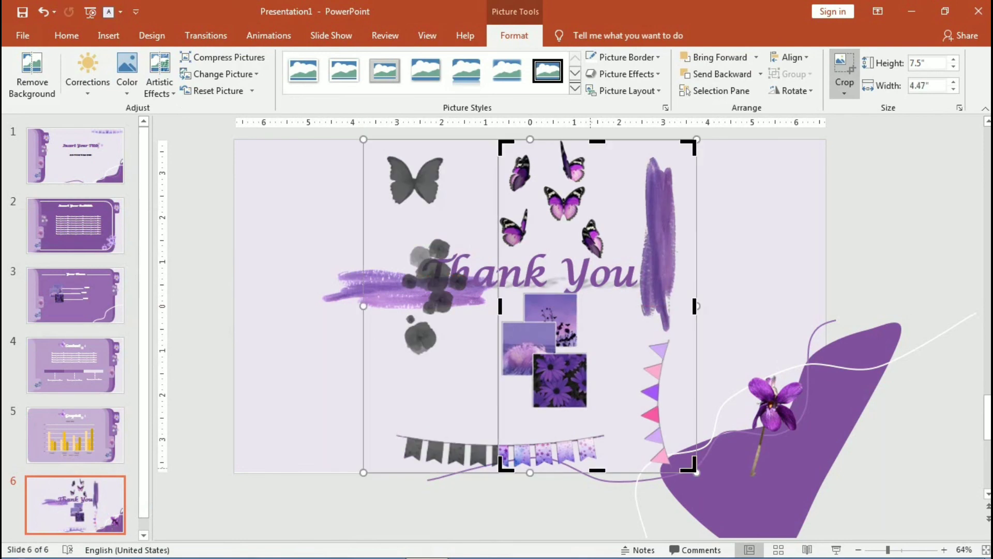
{"action": "left_click_drag", "start_coordinate": [597, 469], "coordinate": [597, 251]}
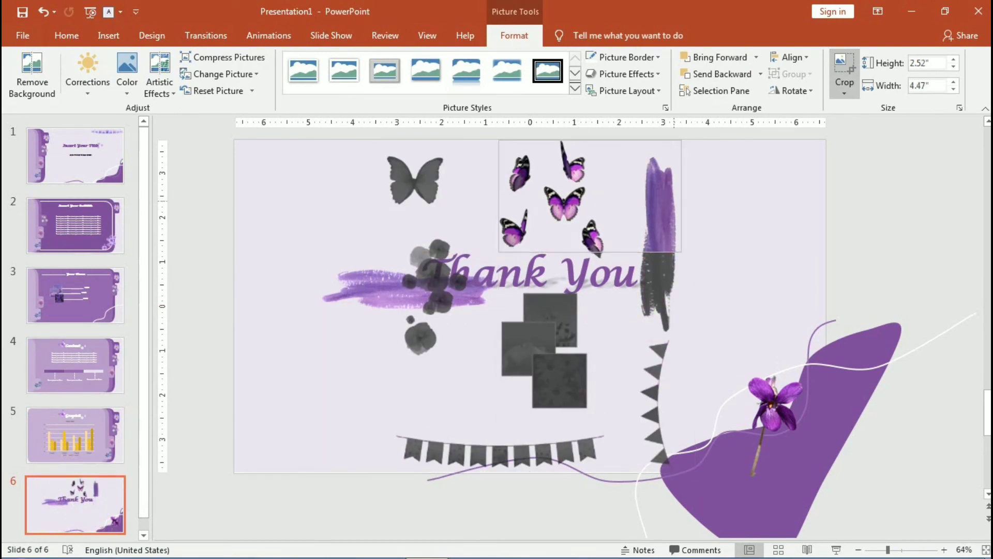
{"action": "key", "text": "Escape"}
Shrink the butterflies and move them above the word 'Thank'
{"action": "left_click", "coordinate": [563, 203]}
{"action": "left_click_drag", "start_coordinate": [619, 139], "coordinate": [571, 189]}
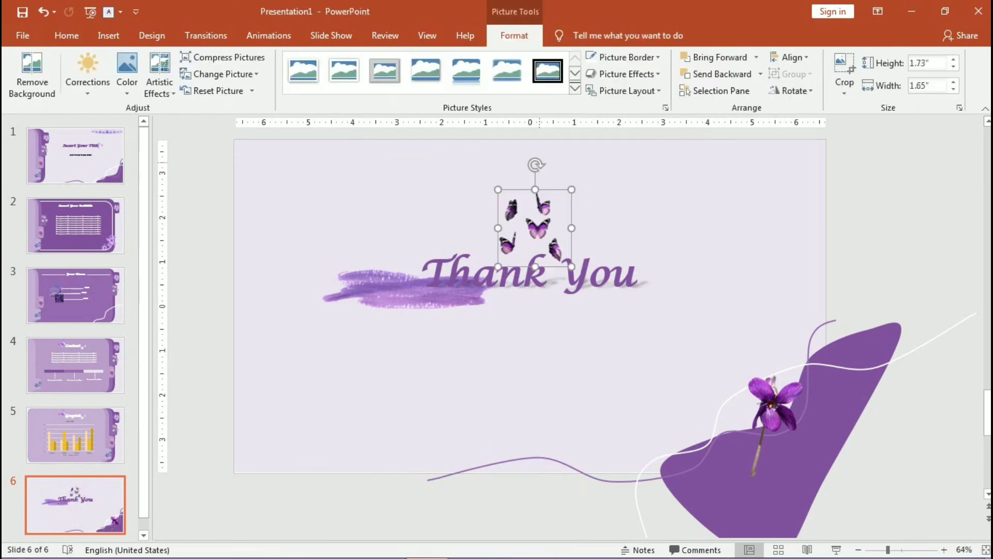
{"action": "mouse_move", "coordinate": [535, 228]}
{"action": "left_mouse_down"}
{"action": "mouse_move", "coordinate": [350, 225]}
{"action": "mouse_move", "coordinate": [413, 199]}
{"action": "left_mouse_up"}
{"action": "key", "text": "Escape"}
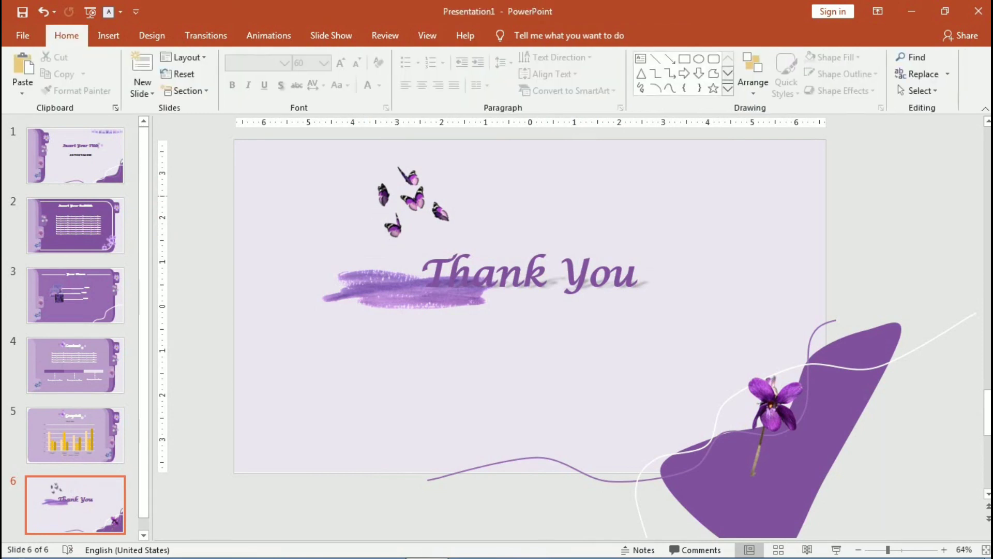
Start the slide show from slide 1 with F5 and advance three slides to the Content slide
{"action": "left_click", "coordinate": [99, 171]}
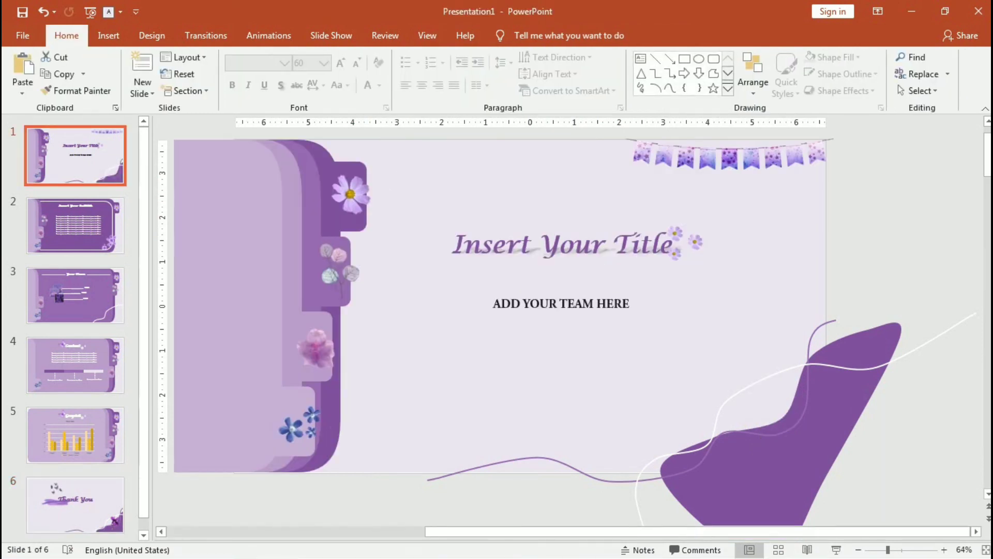
{"action": "key", "text": "F5"}
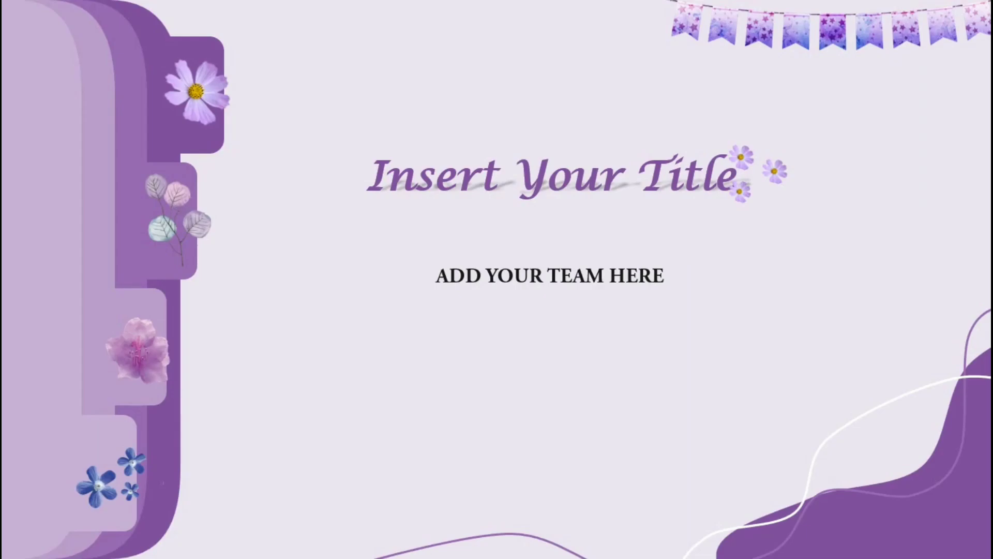
{"action": "key", "text": "Right"}
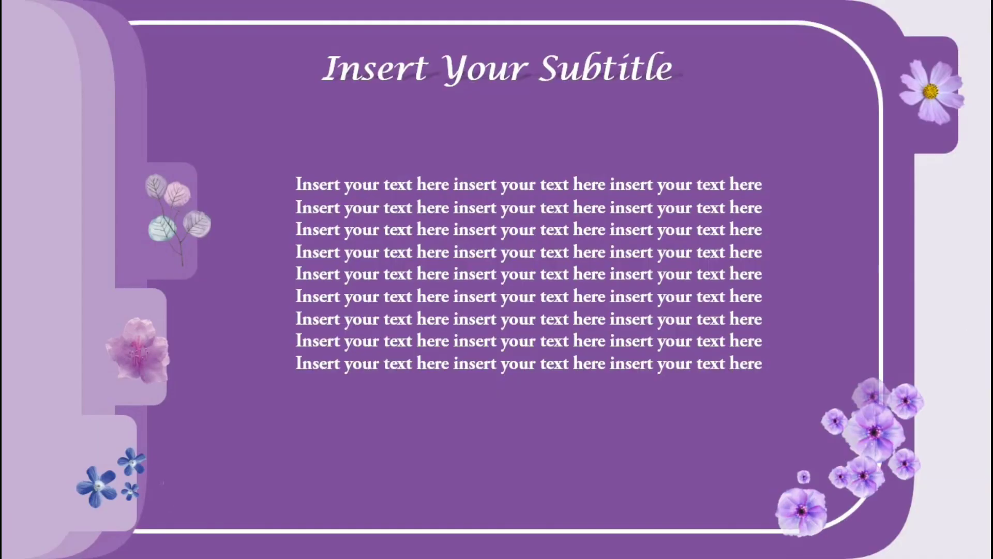
{"action": "key", "text": "Right"}
{"action": "key", "text": "Right"}
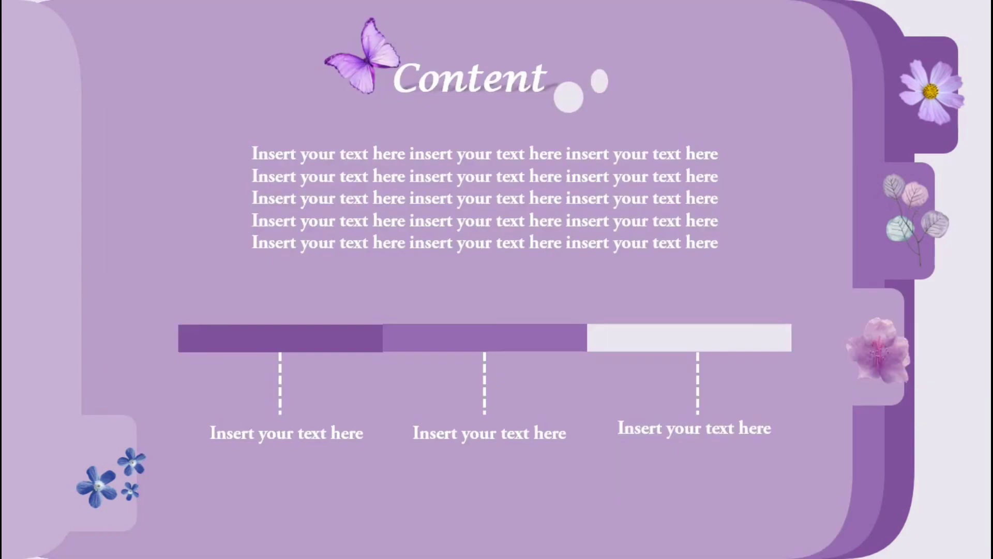
{"action": "key", "text": "Right"}
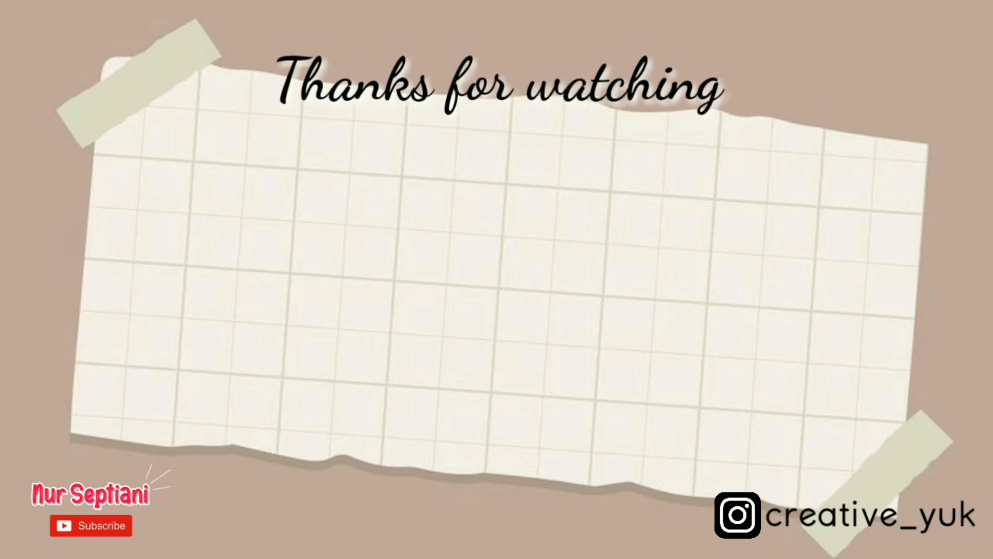